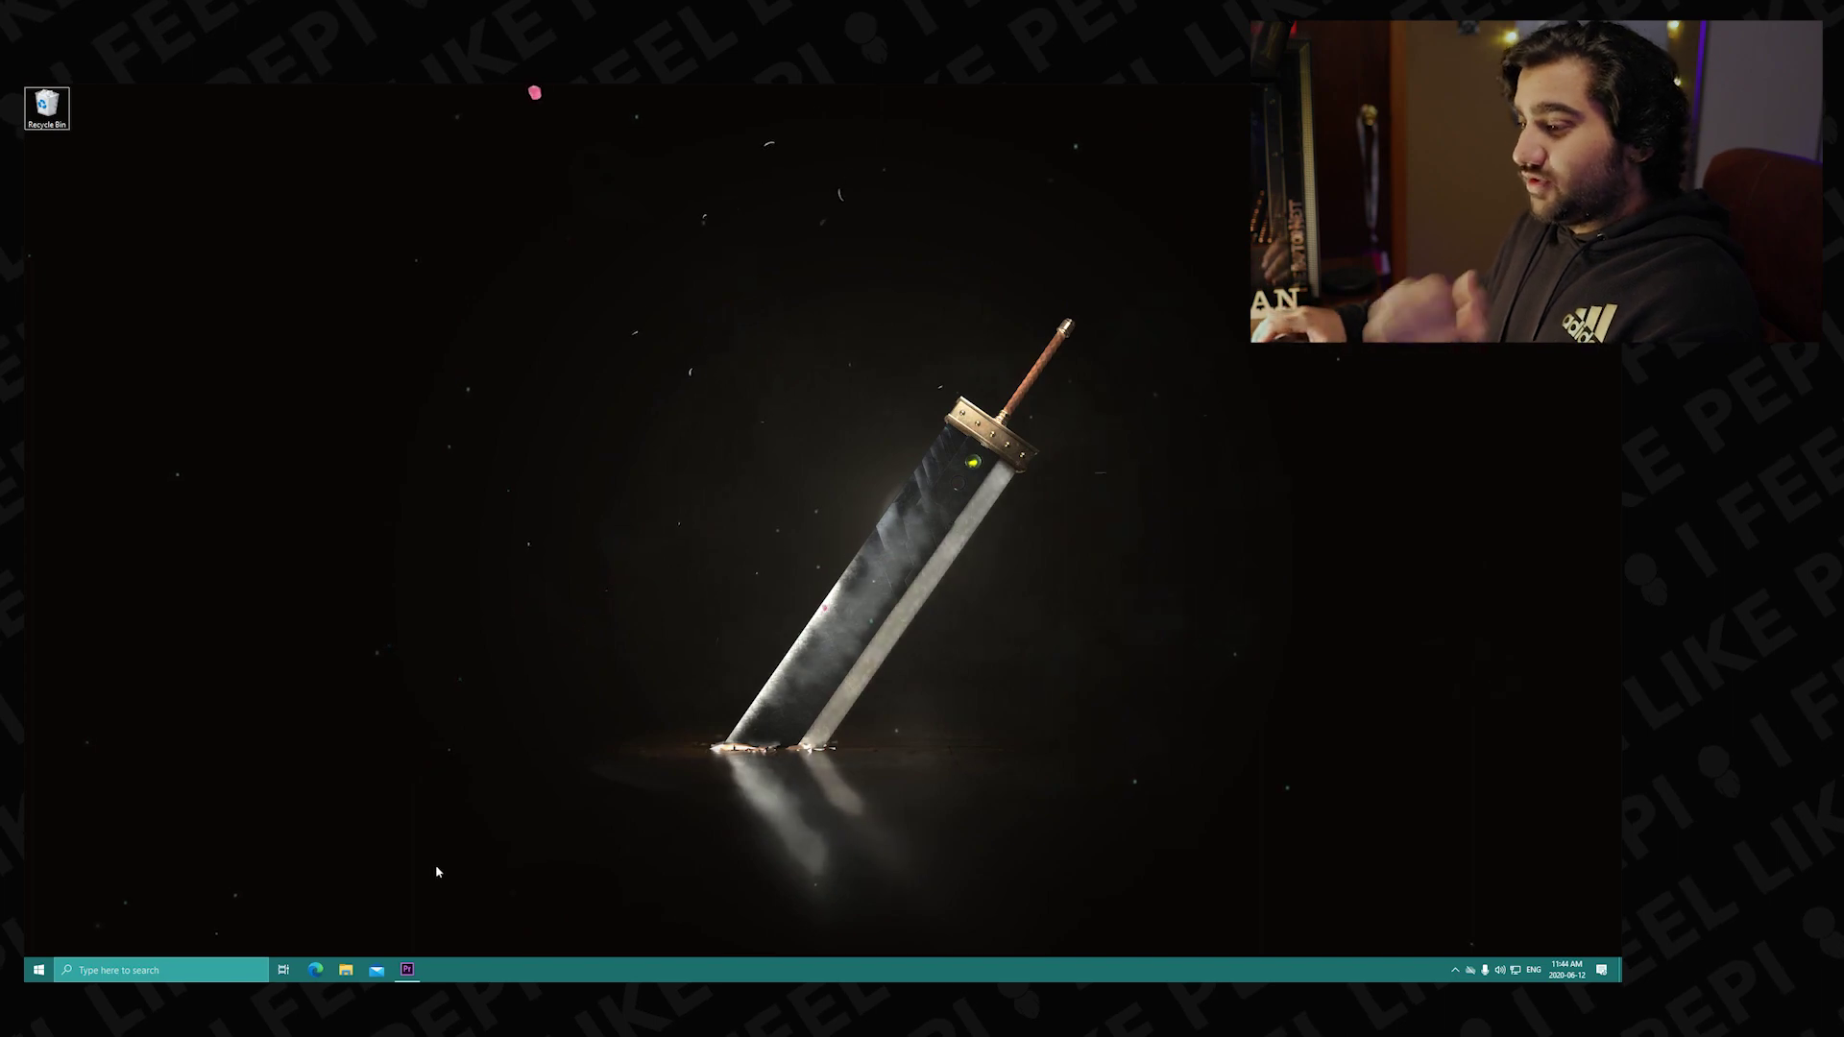
# Search Windows for the wheel settings and open the Wheel settings page.
pyautogui.click(187, 968)
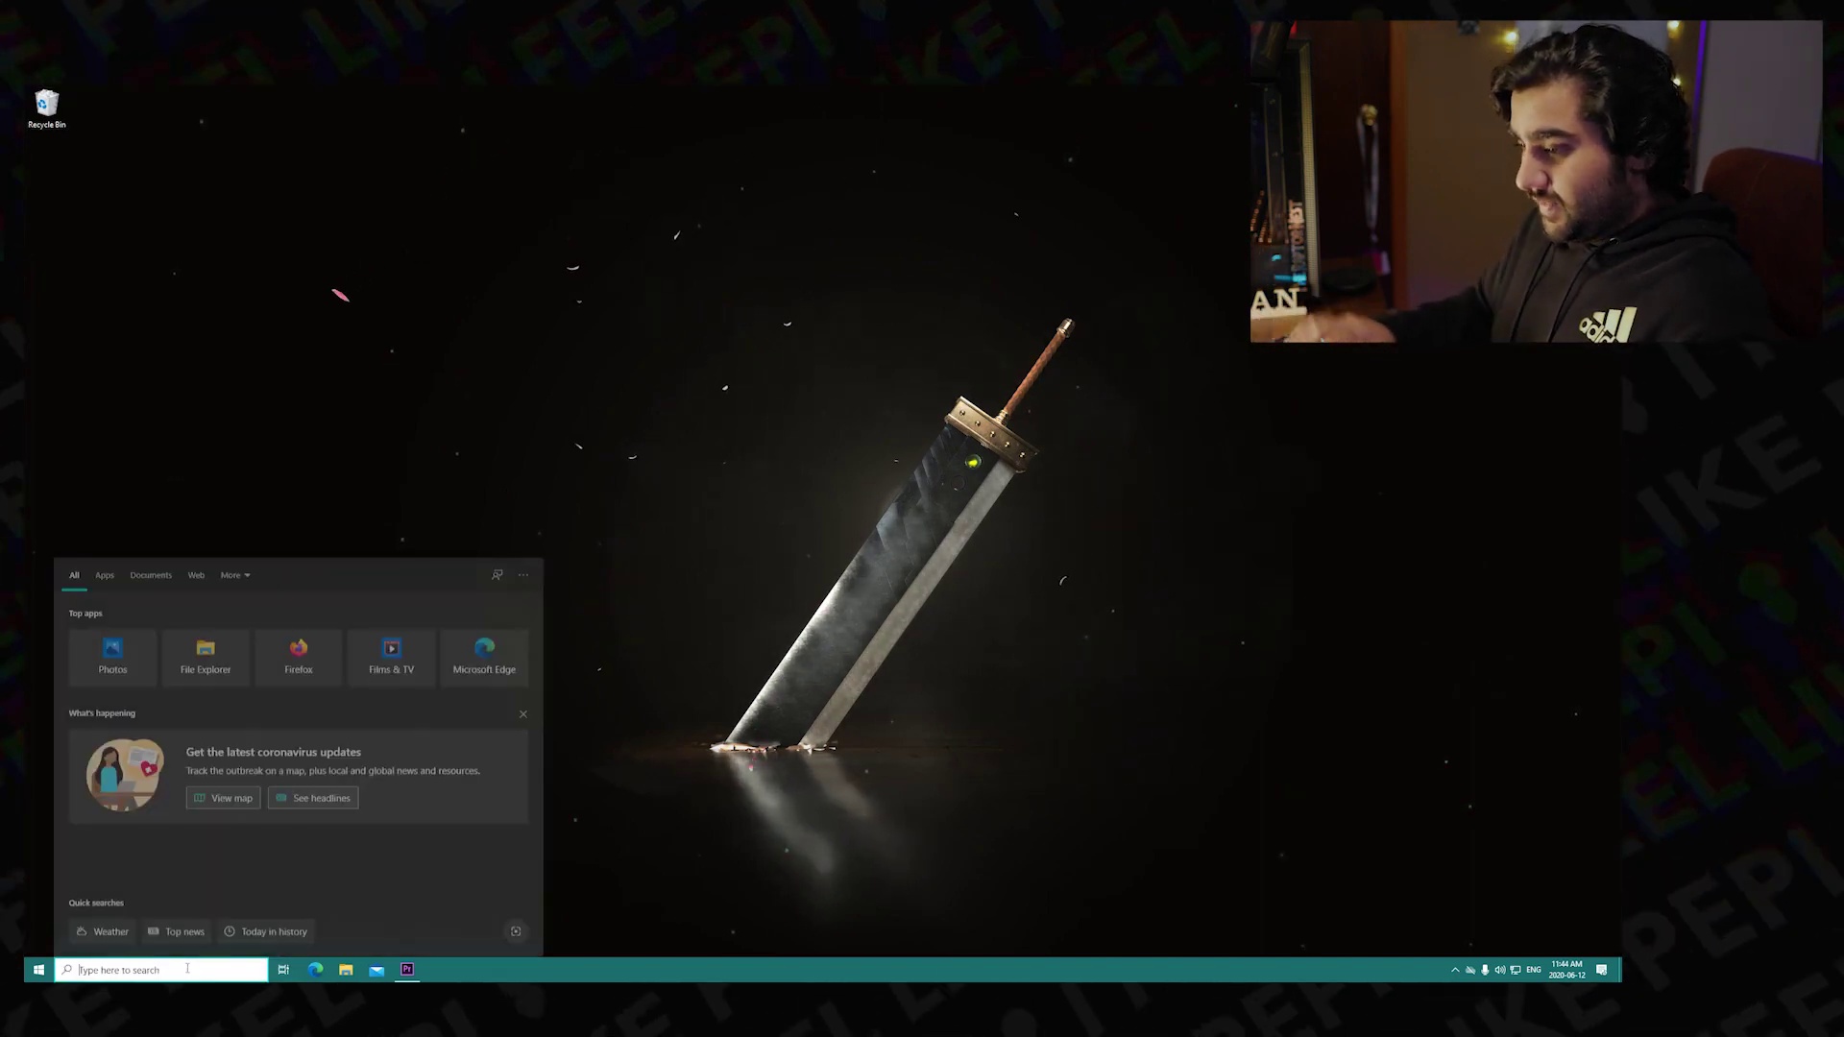
pyautogui.press('super')
pyautogui.press('super')
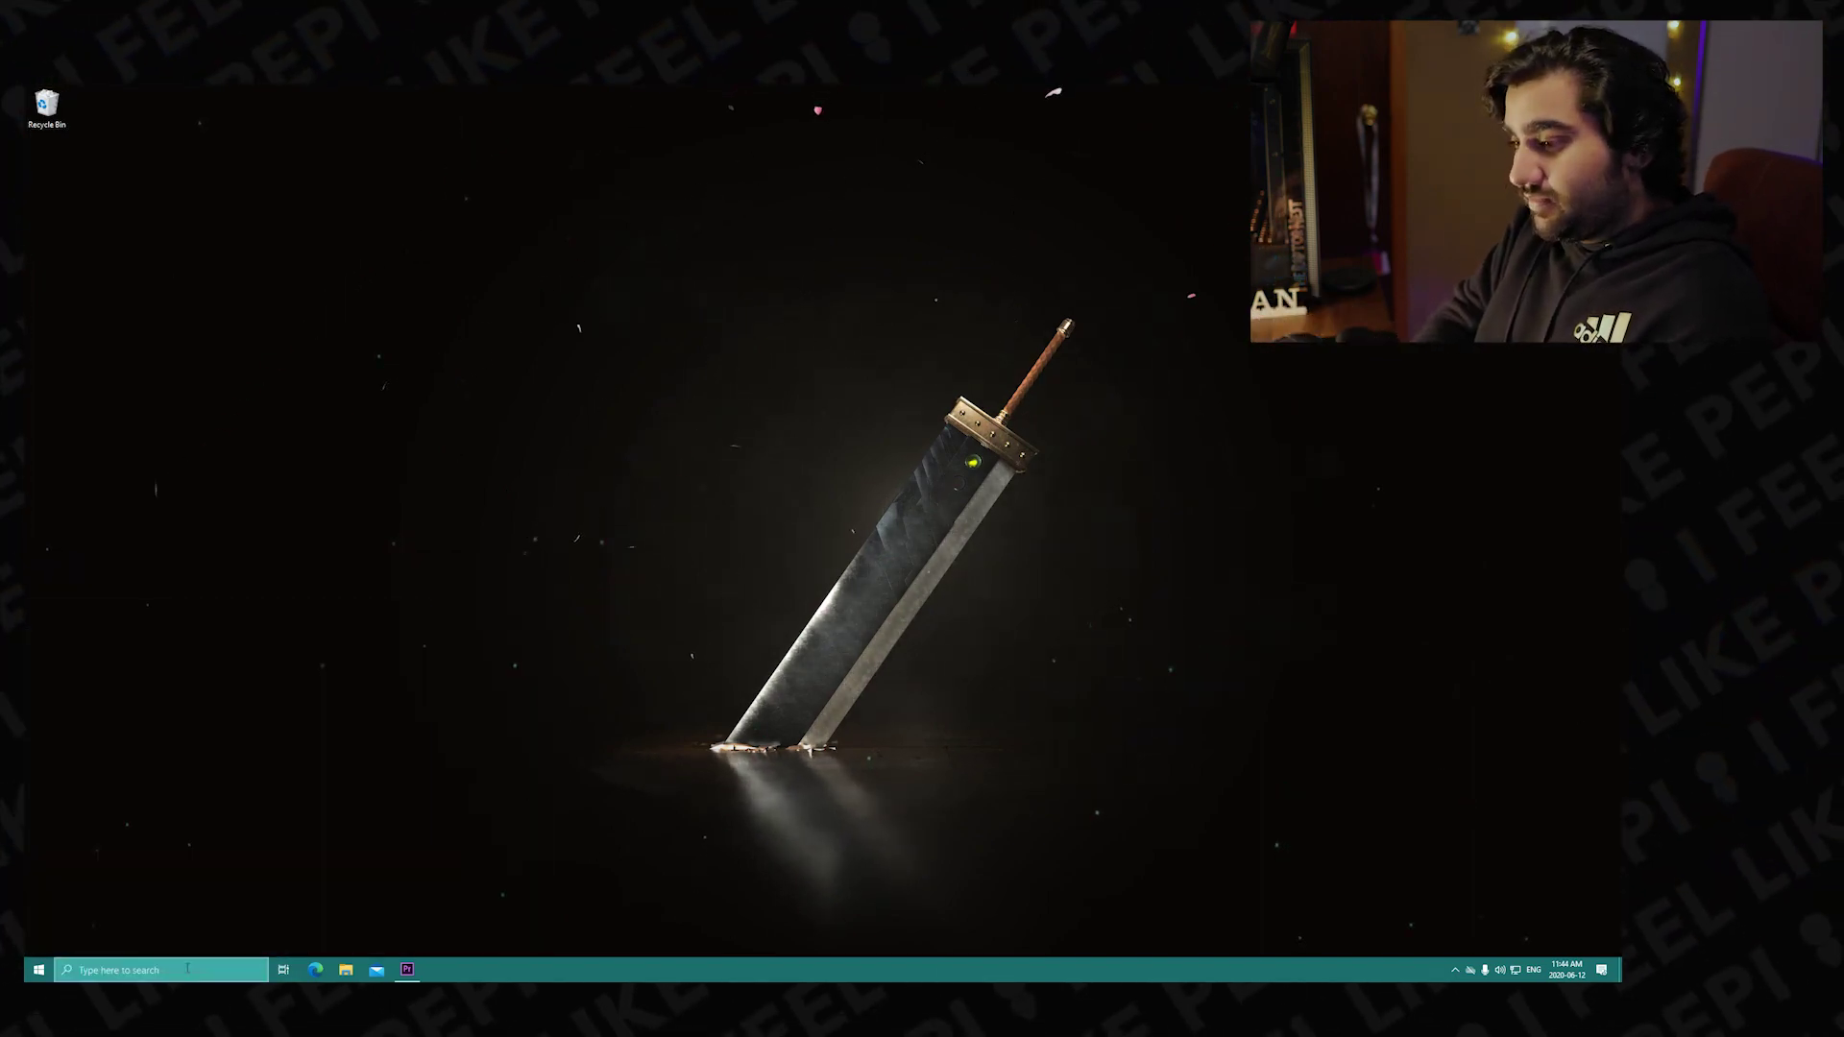
pyautogui.press('super')
pyautogui.write('whee')
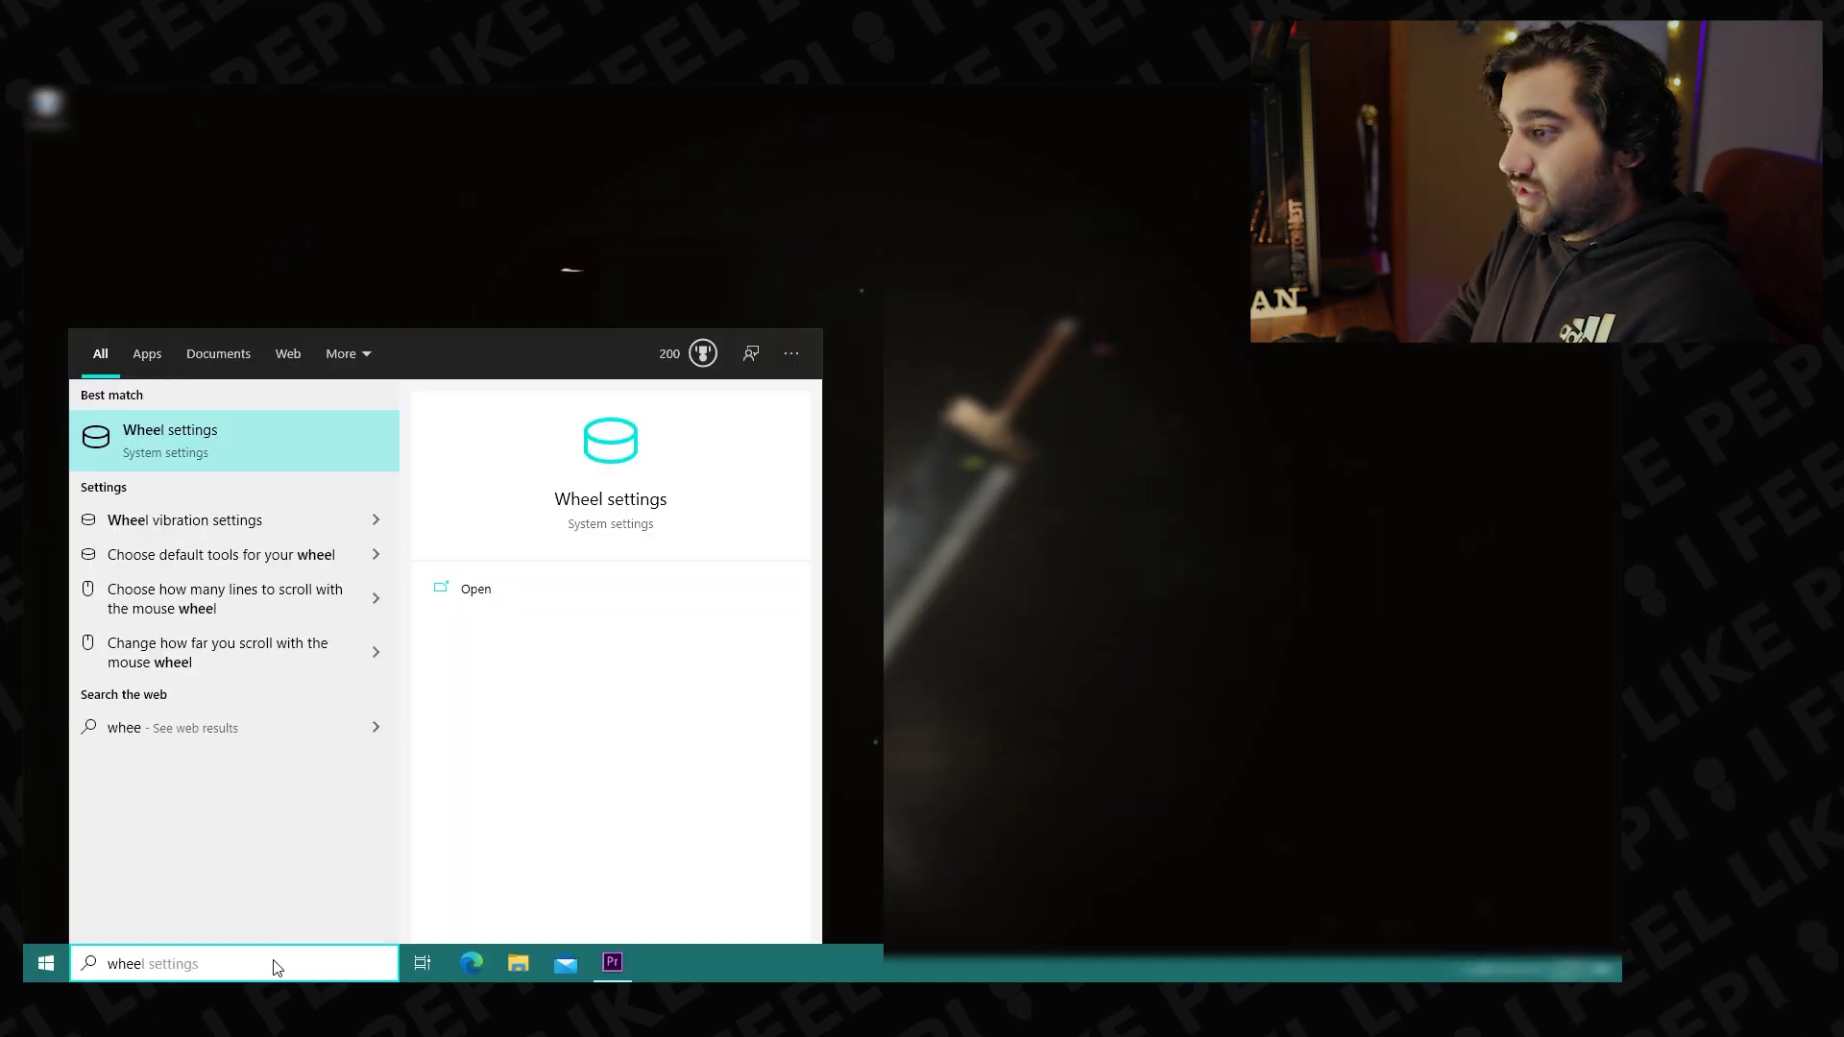
pyautogui.press('Return')
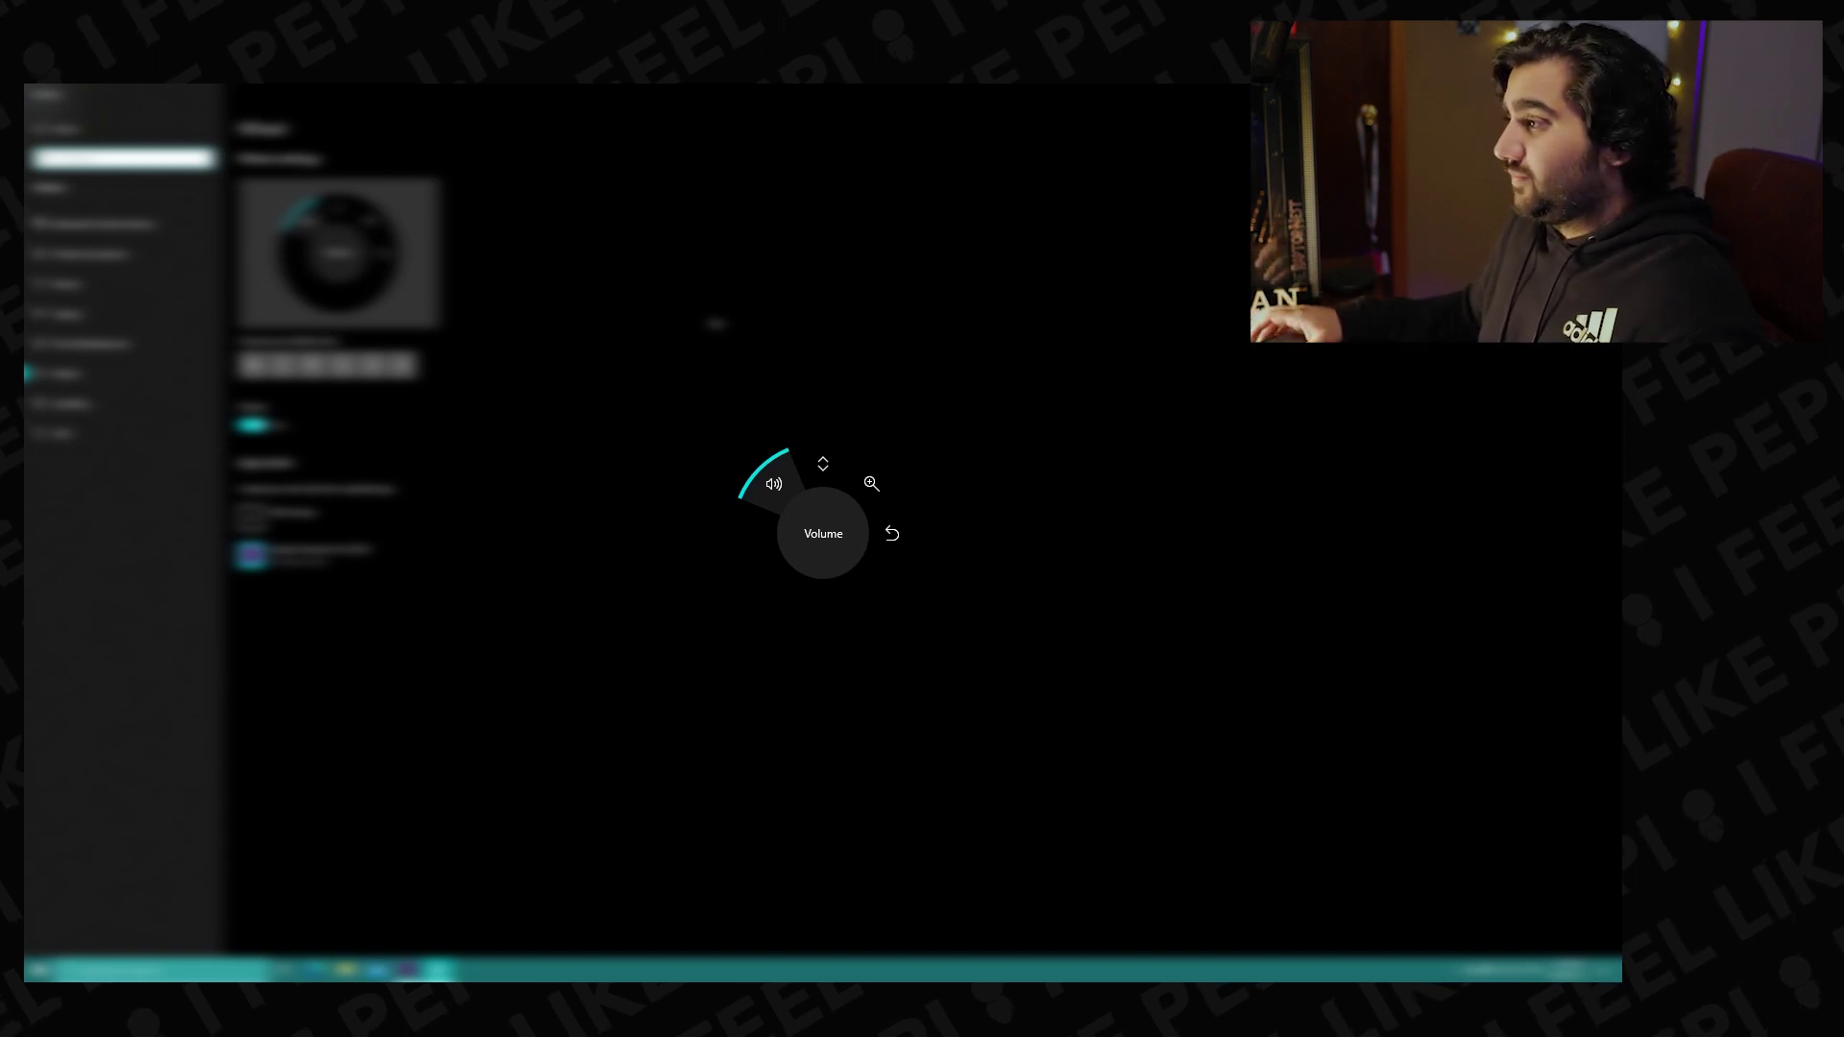
# Cycle through the wheel's default tools, pick Volume, and adjust the system volume up and down.
pyautogui.scroll(-2, 823, 533)
pyautogui.scroll(1, 822, 533)
pyautogui.scroll(-1, 823, 533)
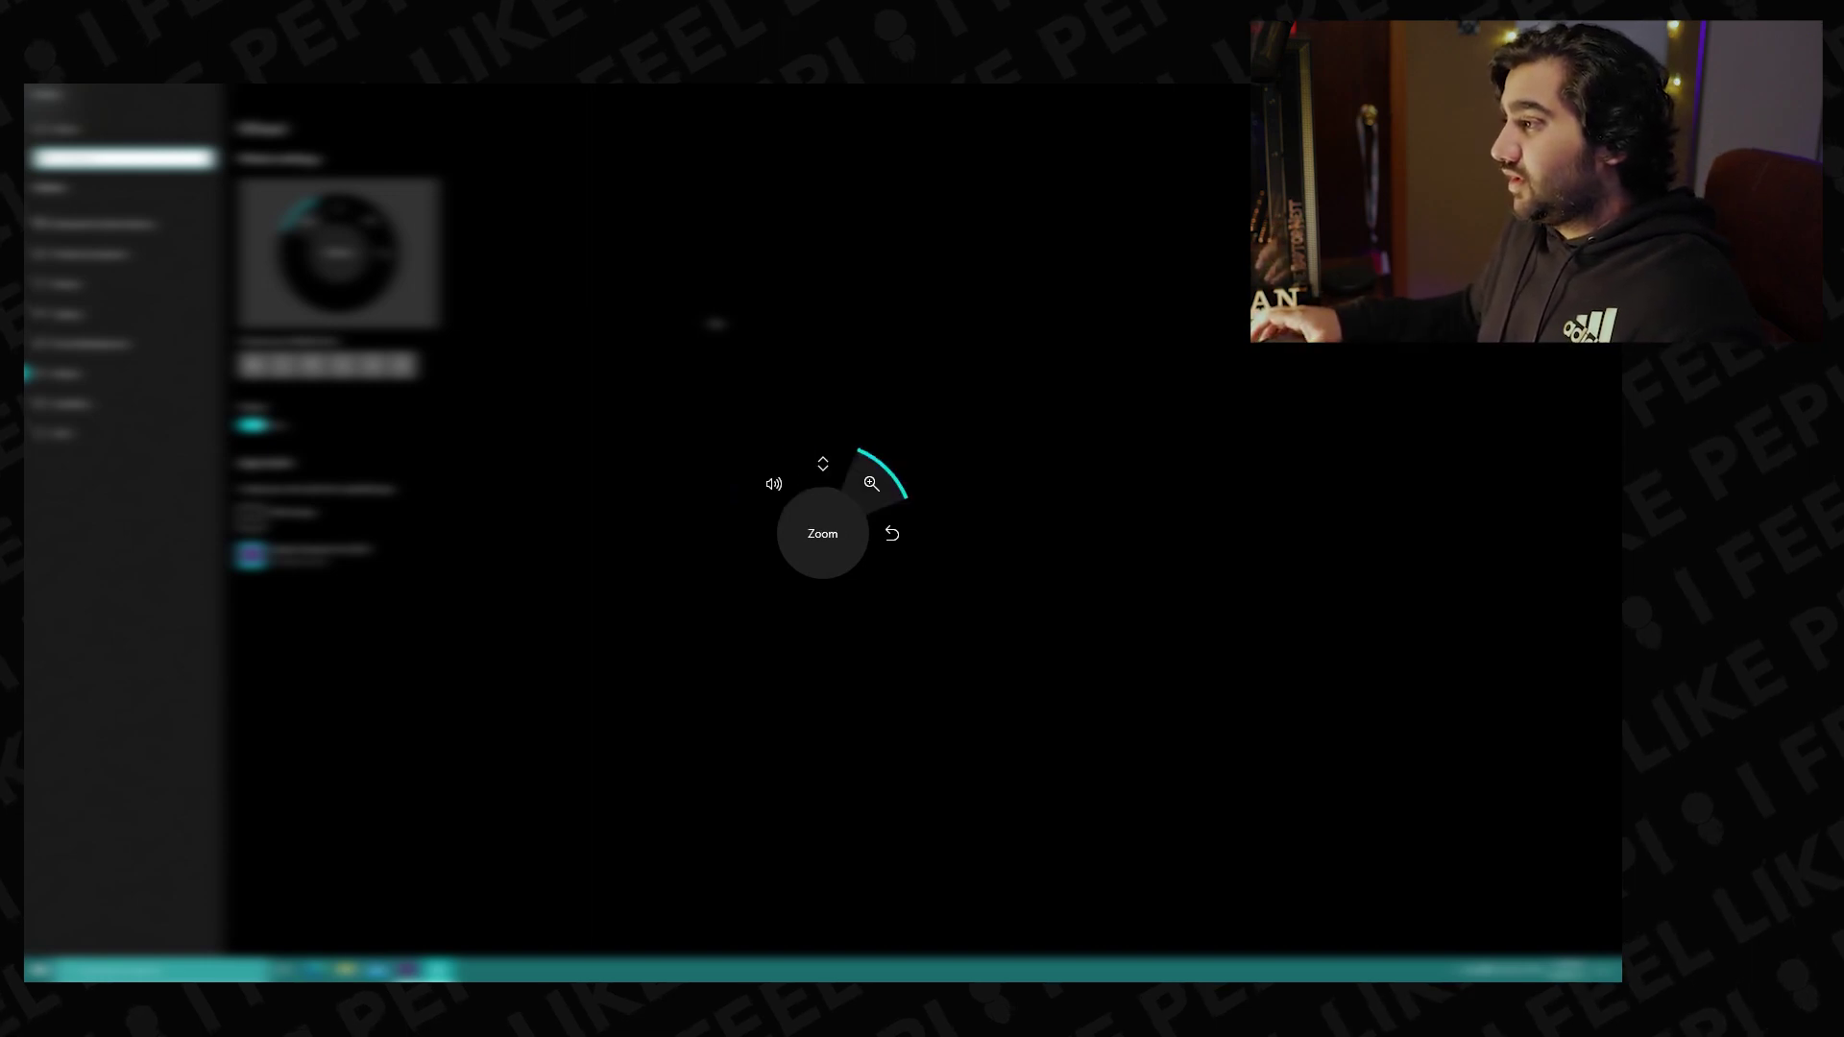
pyautogui.scroll(-1, 823, 533)
pyautogui.scroll(3, 823, 533)
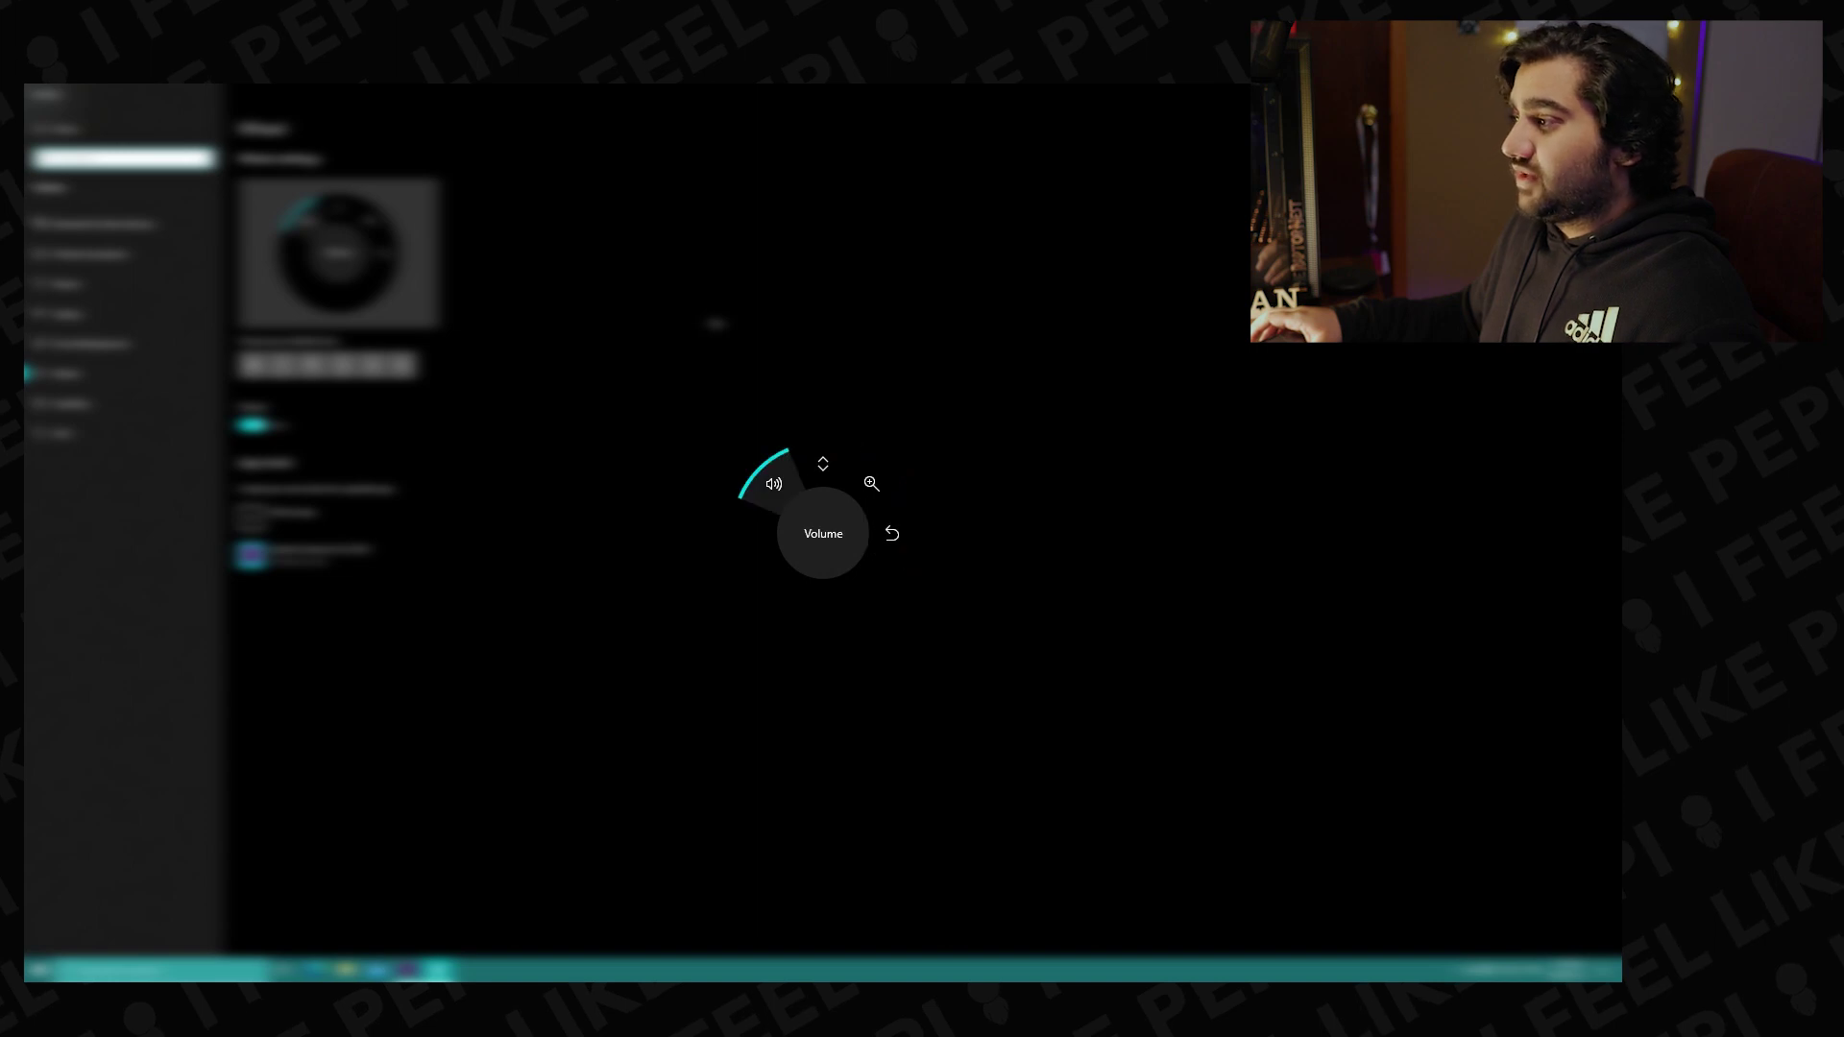
pyautogui.press('Return')
pyautogui.scroll(-3, 714, 323)
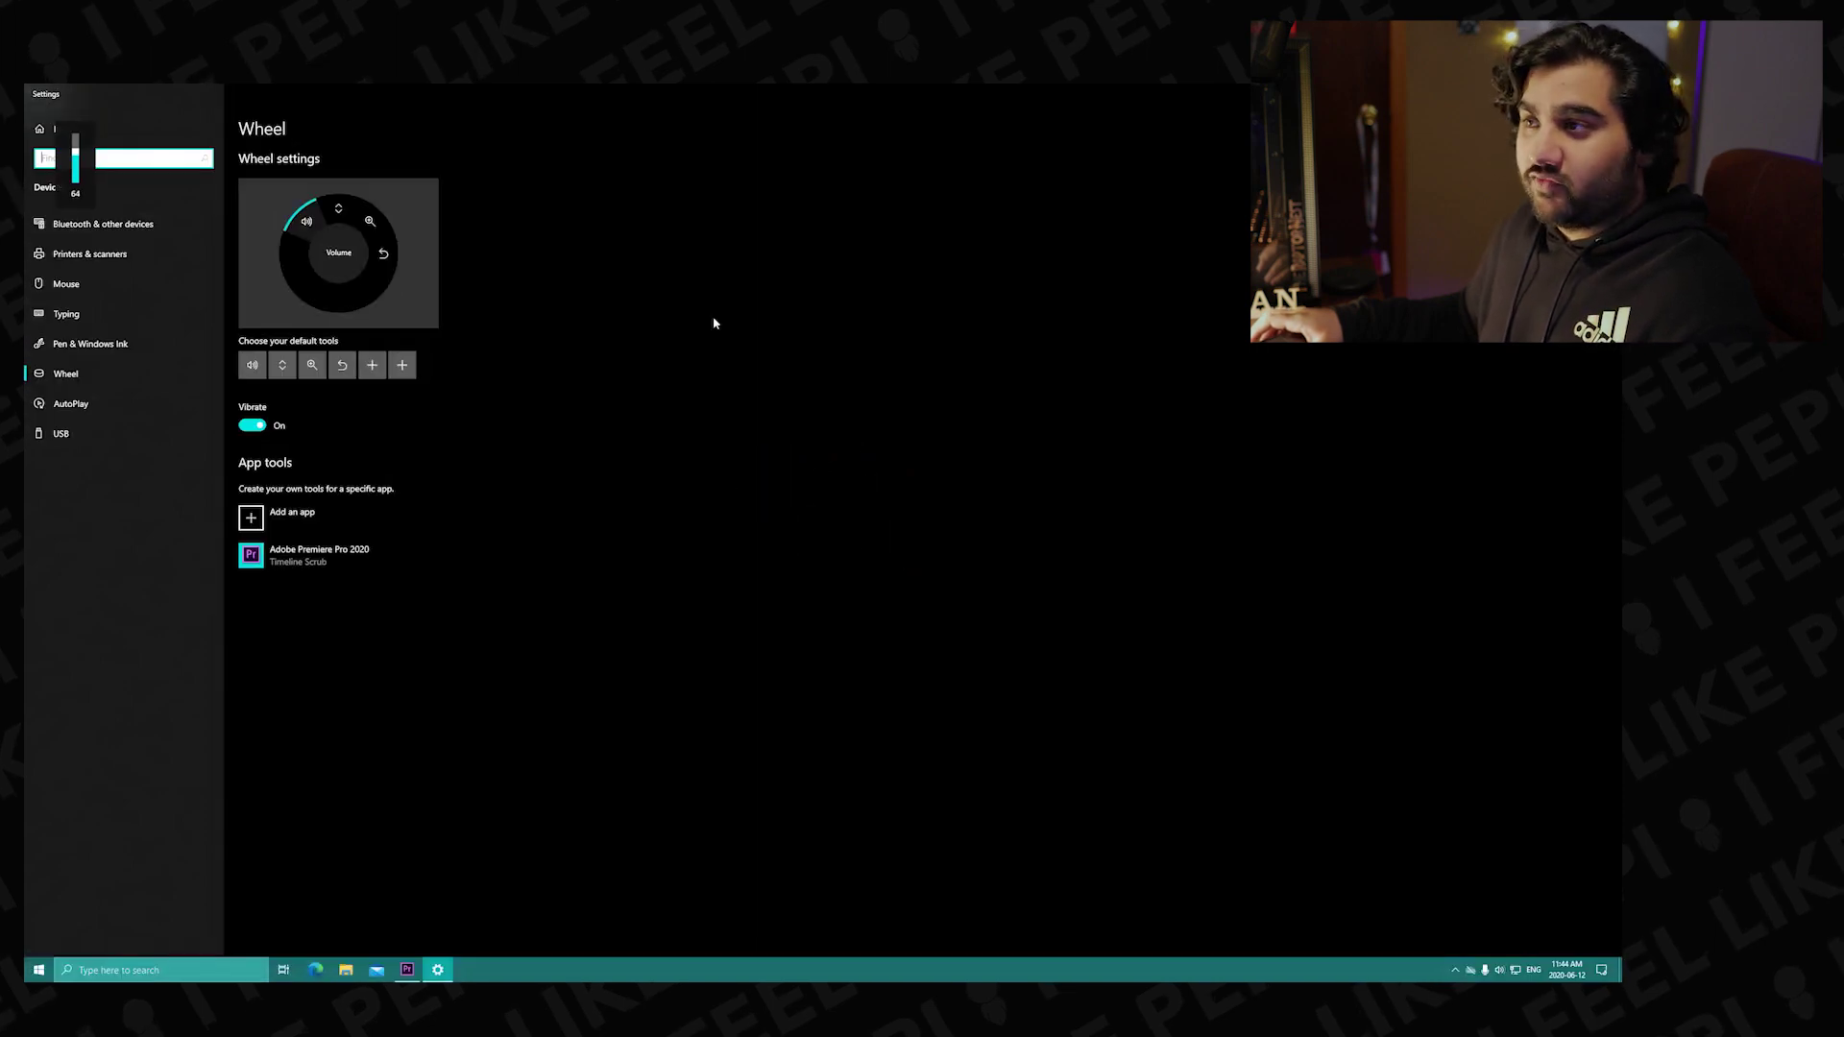
pyautogui.scroll(3, 714, 324)
# Switch the active wheel tool to Scroll, and return it to Volume.
pyautogui.click(716, 322)
pyautogui.scroll(-1, 823, 533)
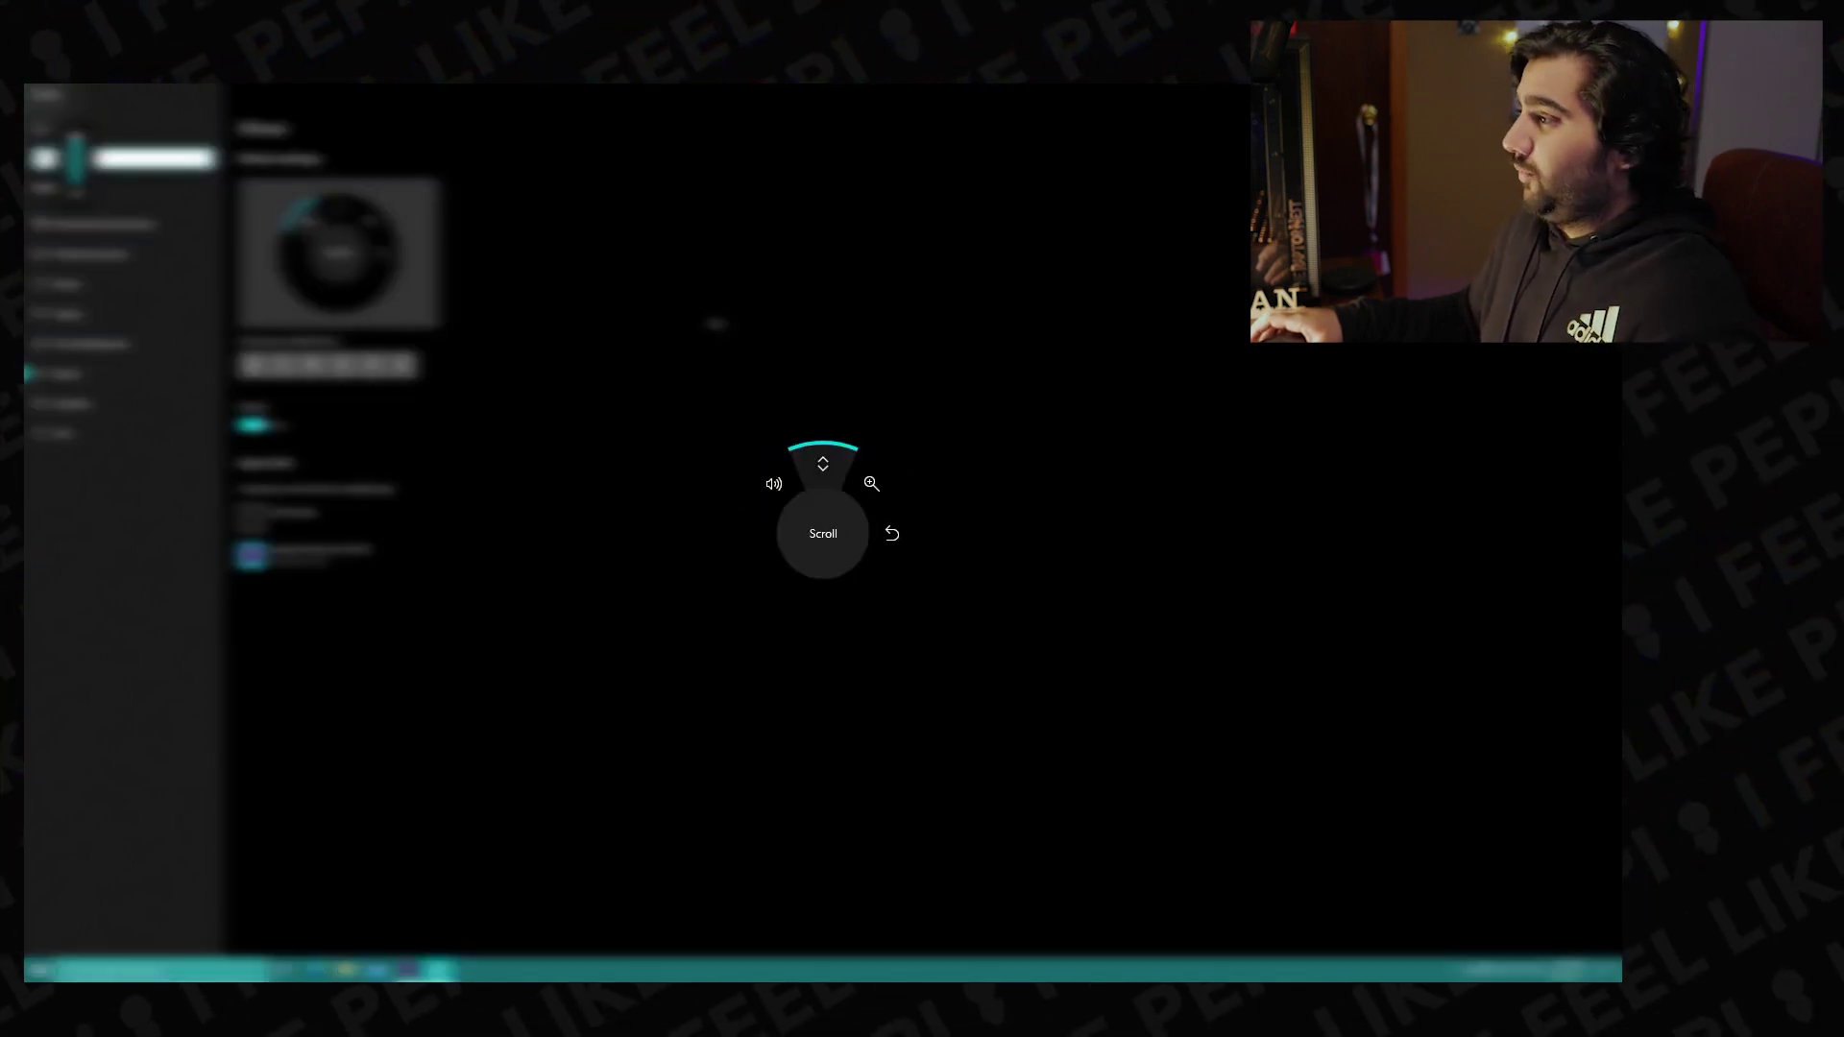
pyautogui.click(822, 533)
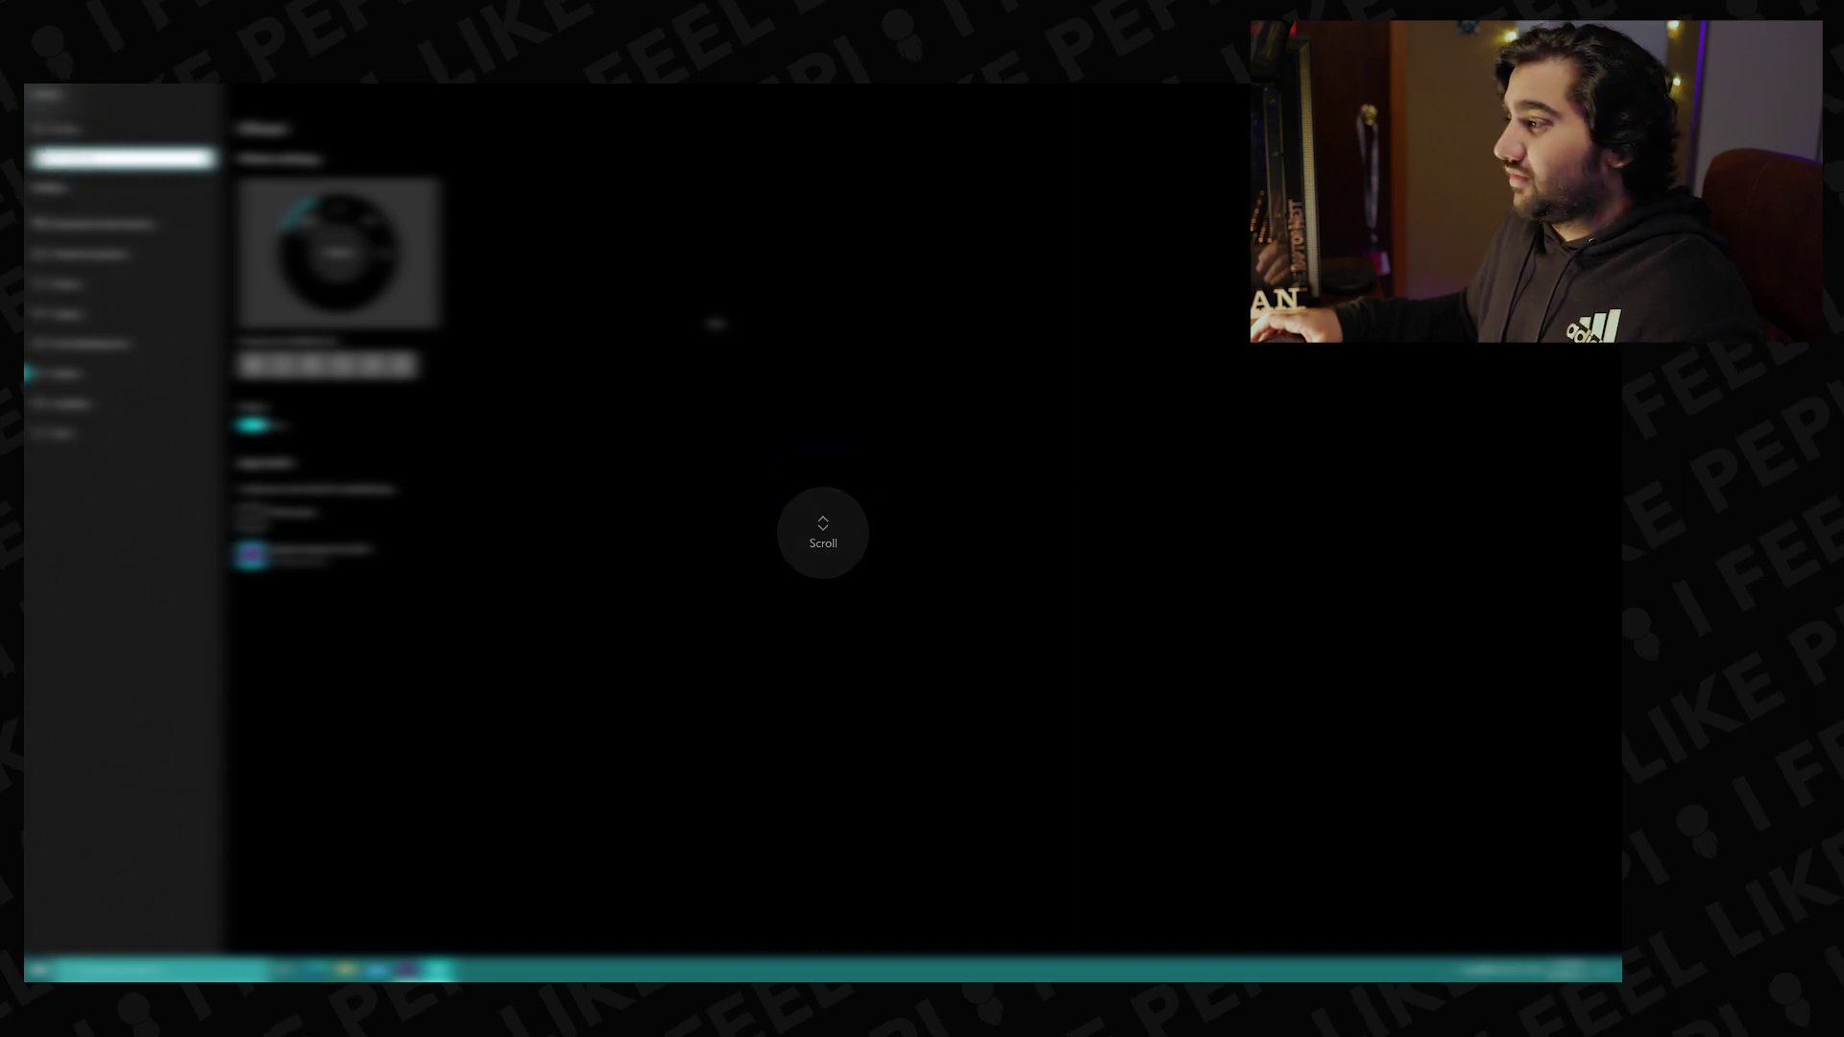
pyautogui.click(716, 322)
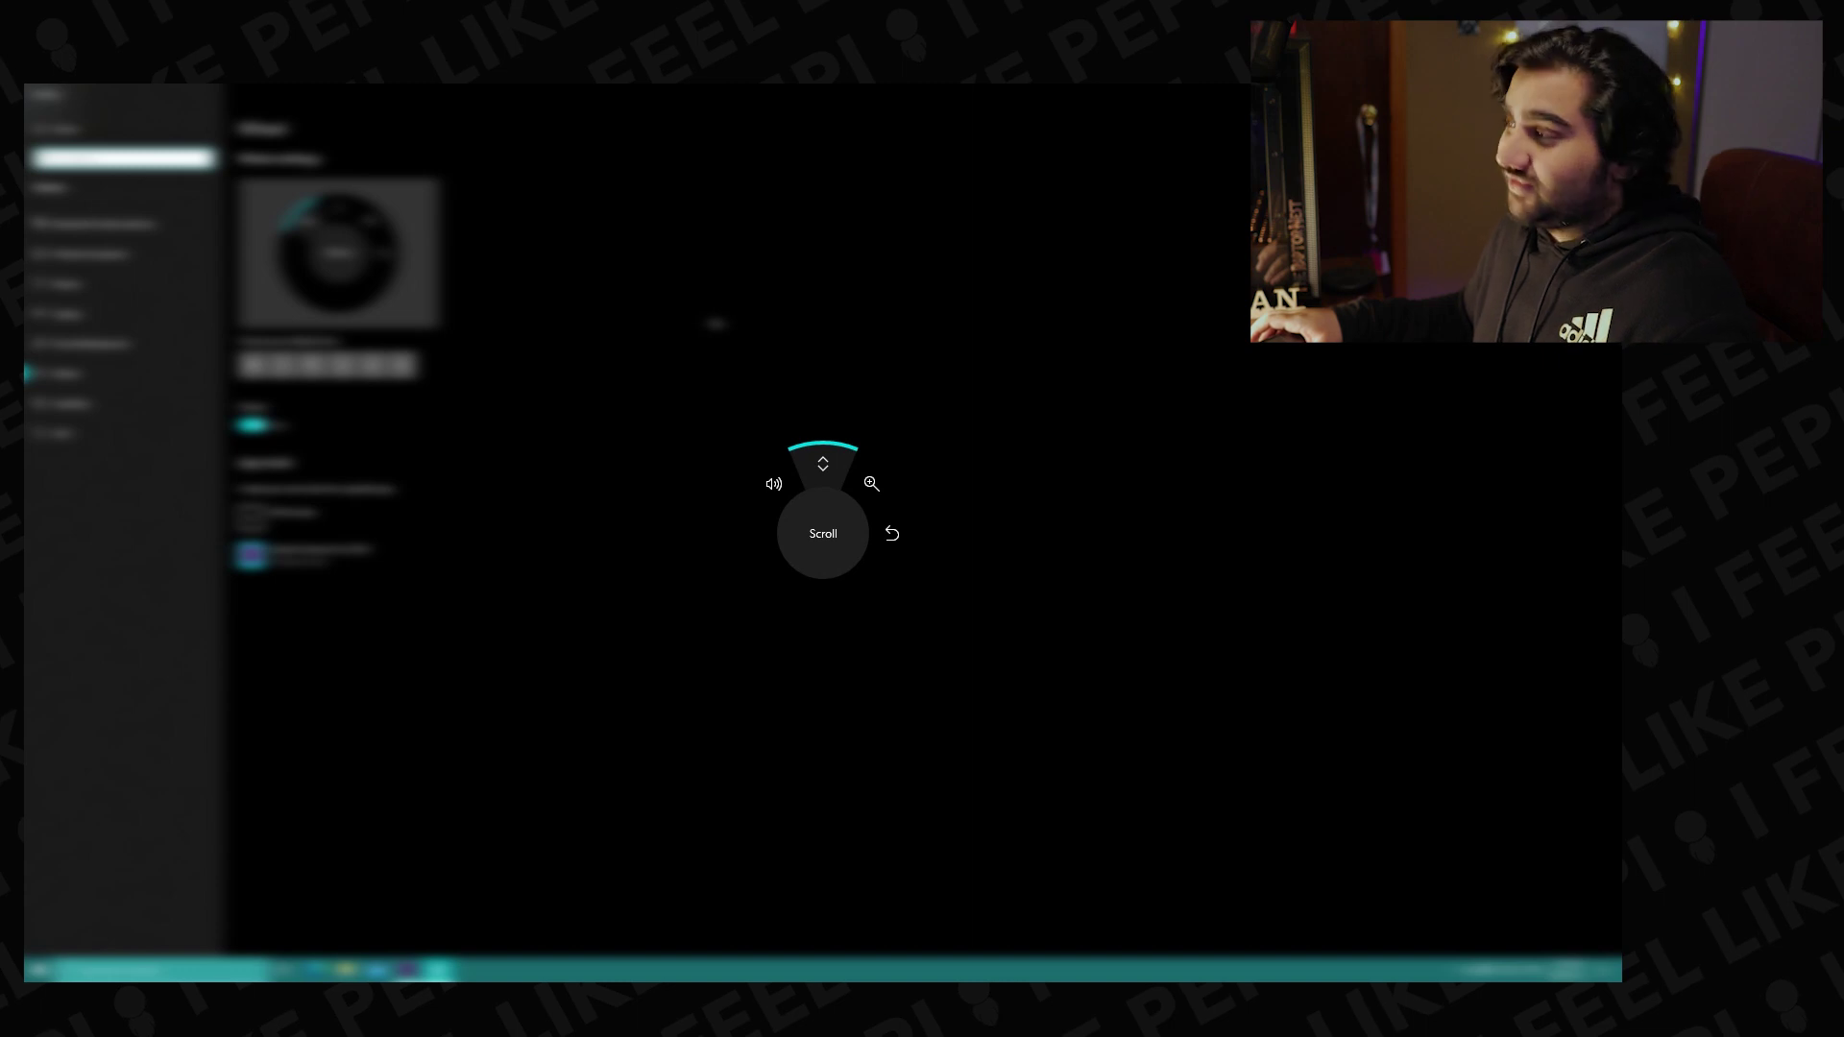
pyautogui.scroll(1, 823, 533)
pyautogui.click(716, 323)
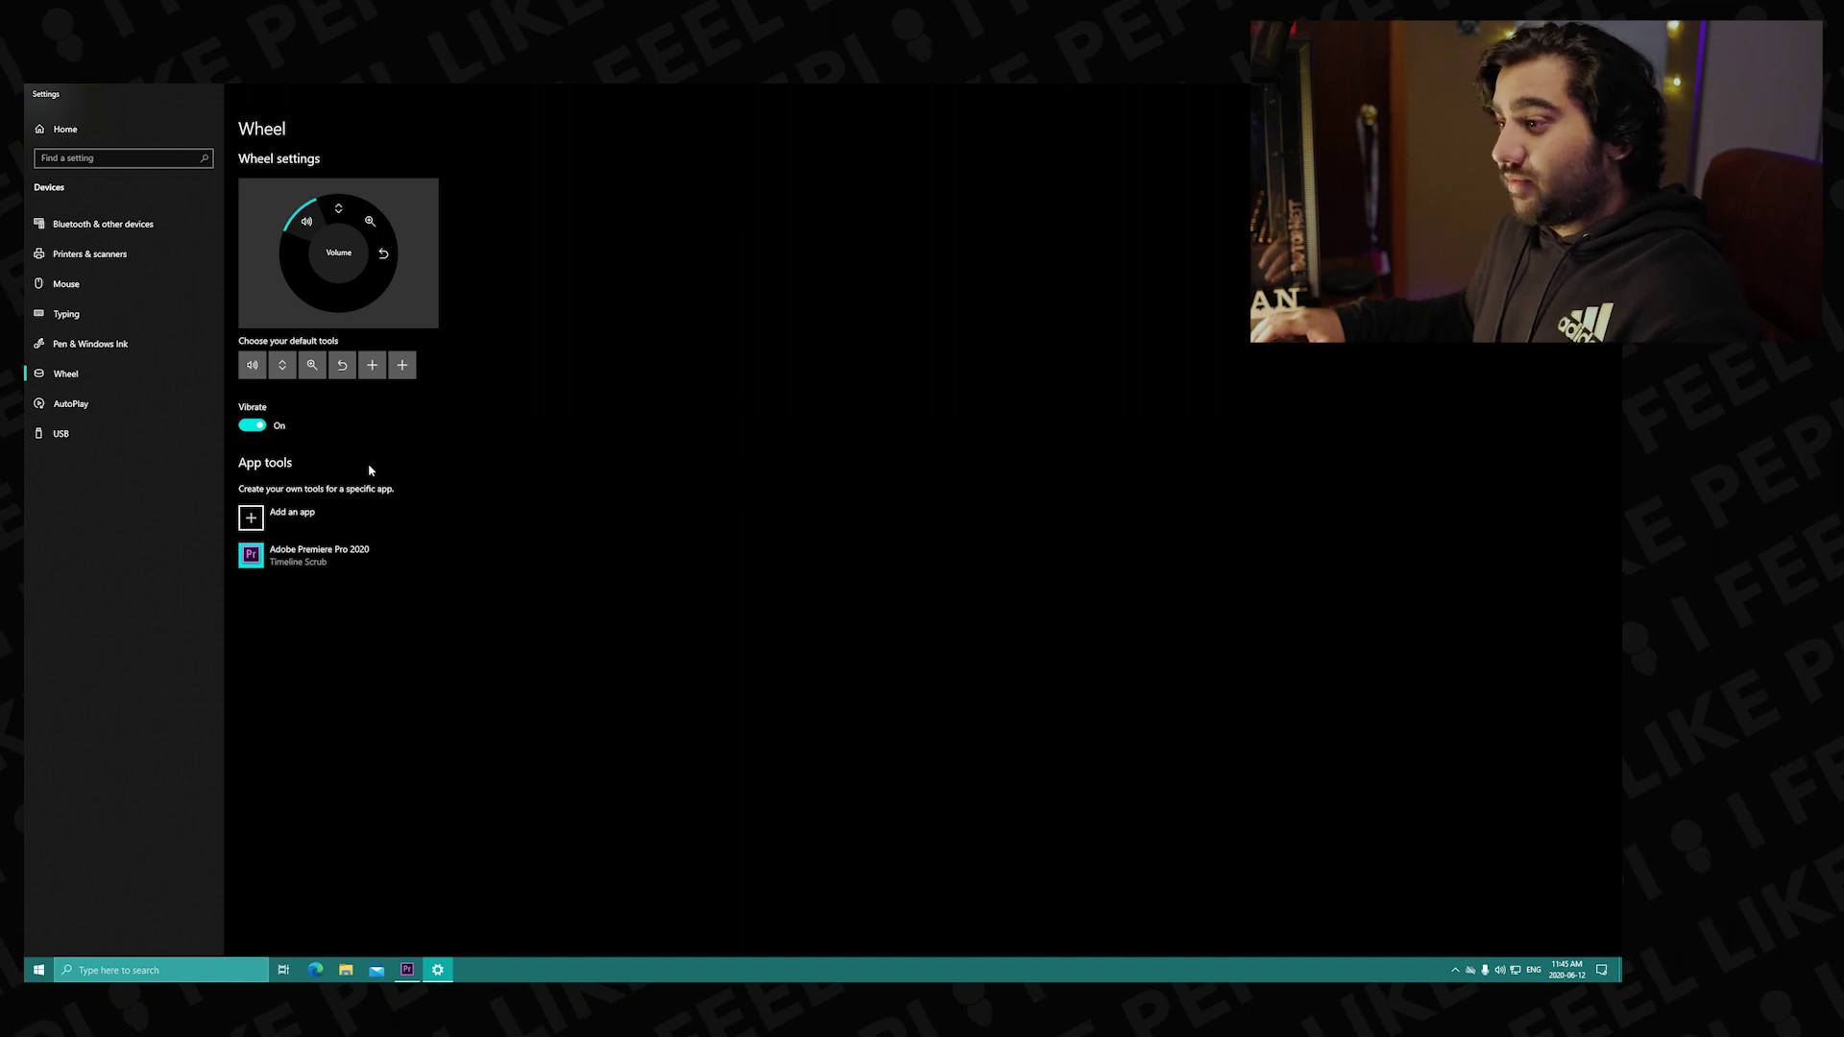
# Remove the existing Adobe Premiere Pro 2020 entry from the wheel's app tools.
pyautogui.click(342, 566)
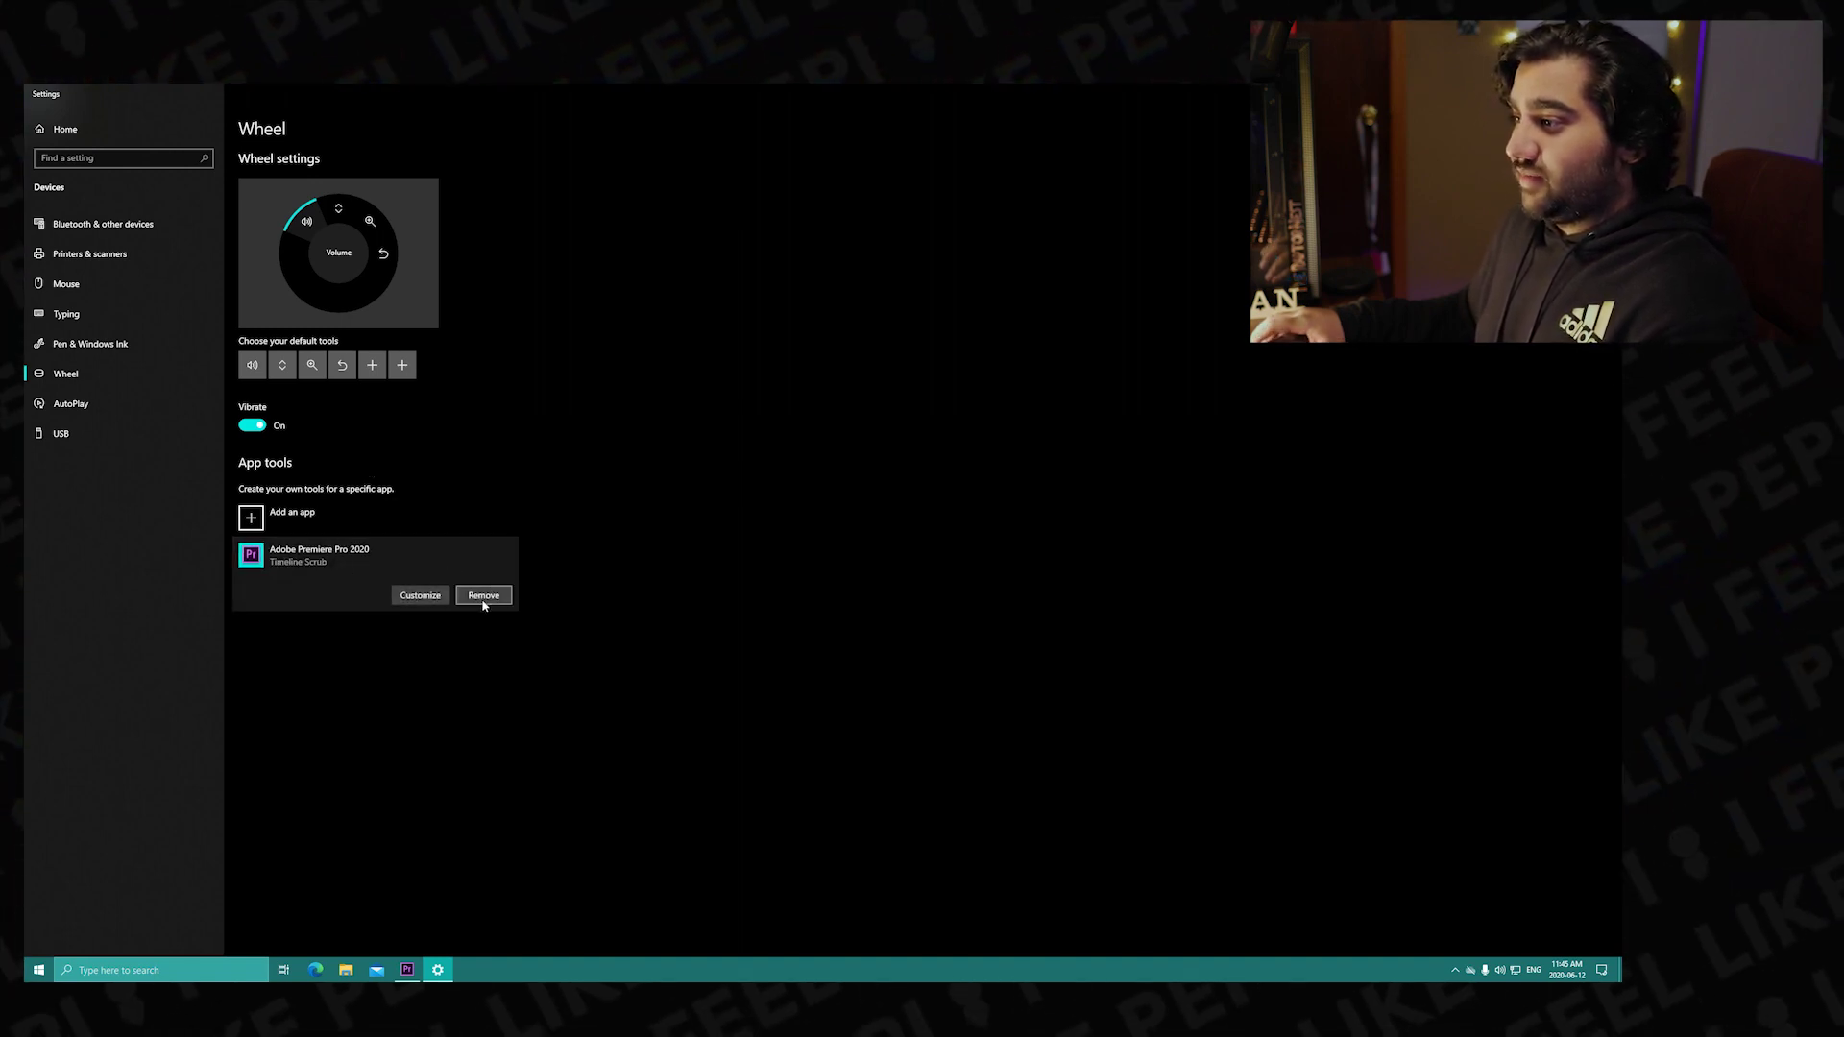
pyautogui.click(484, 596)
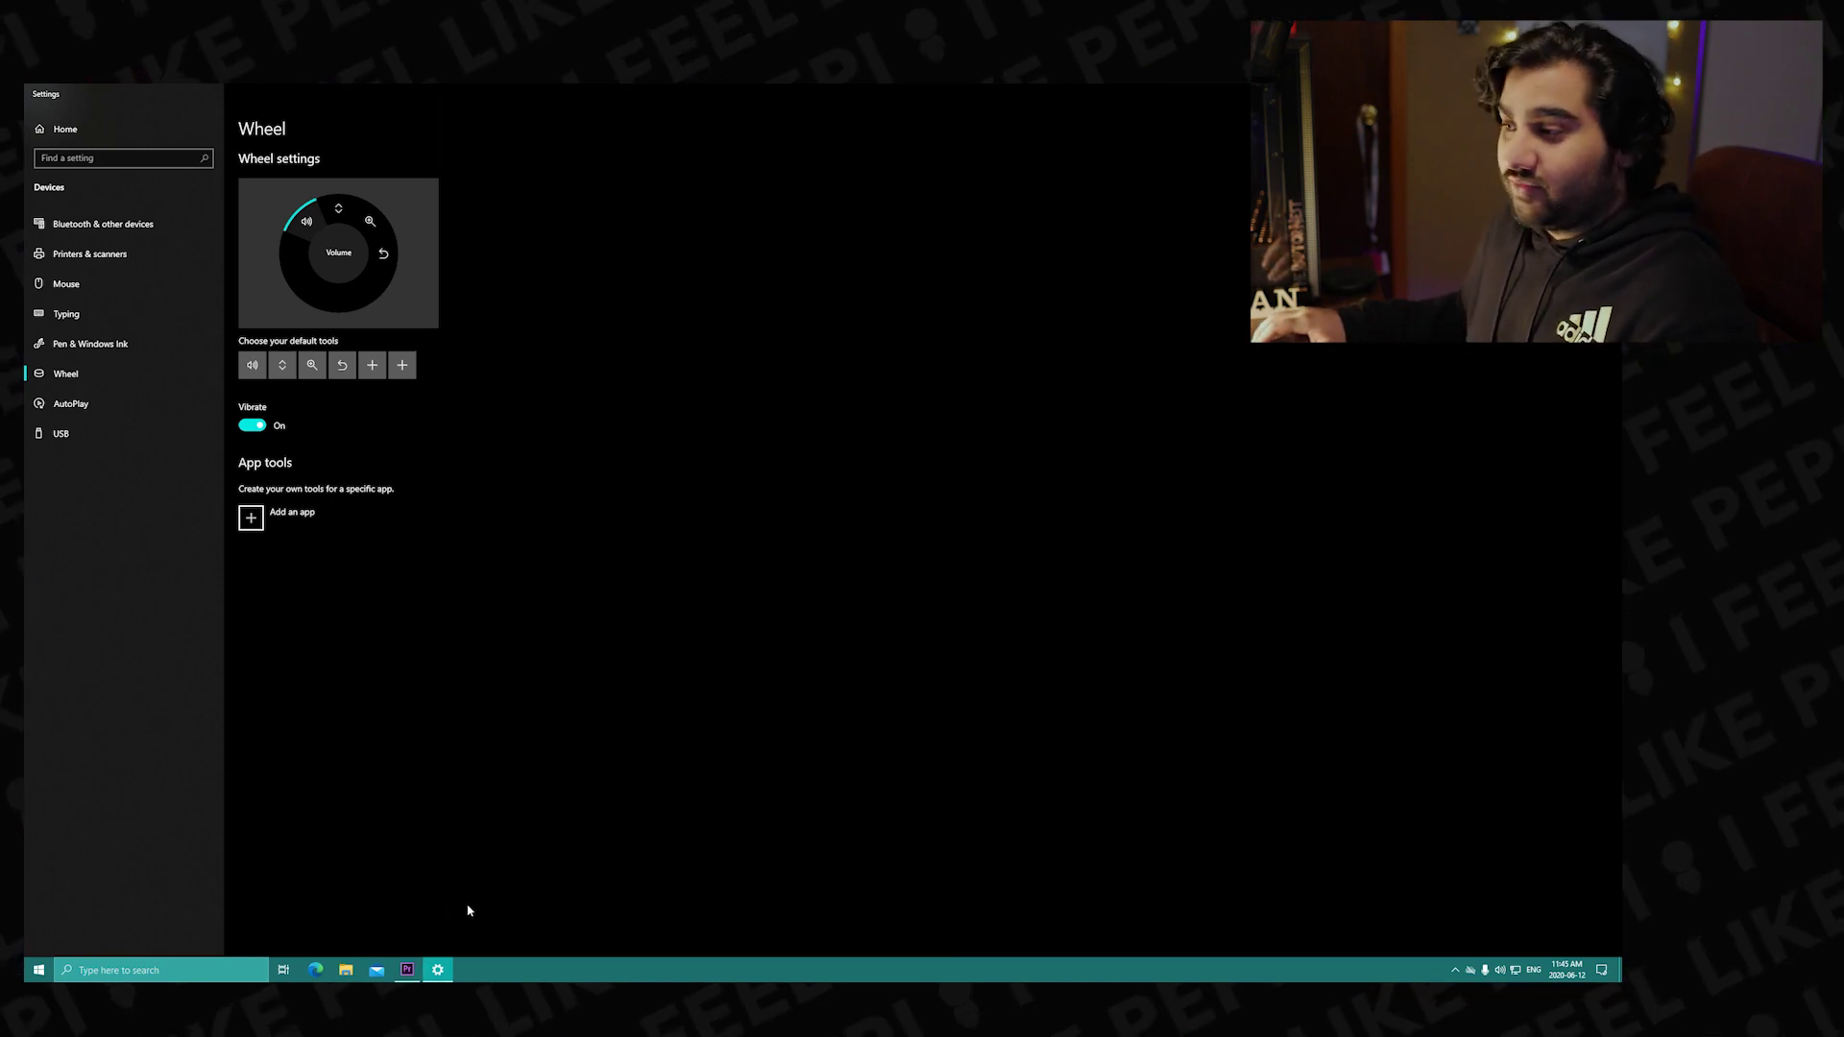
# Add Adobe Premiere Pro 2020 to the wheel's app tools and create a new custom tool for it.
pyautogui.click(250, 520)
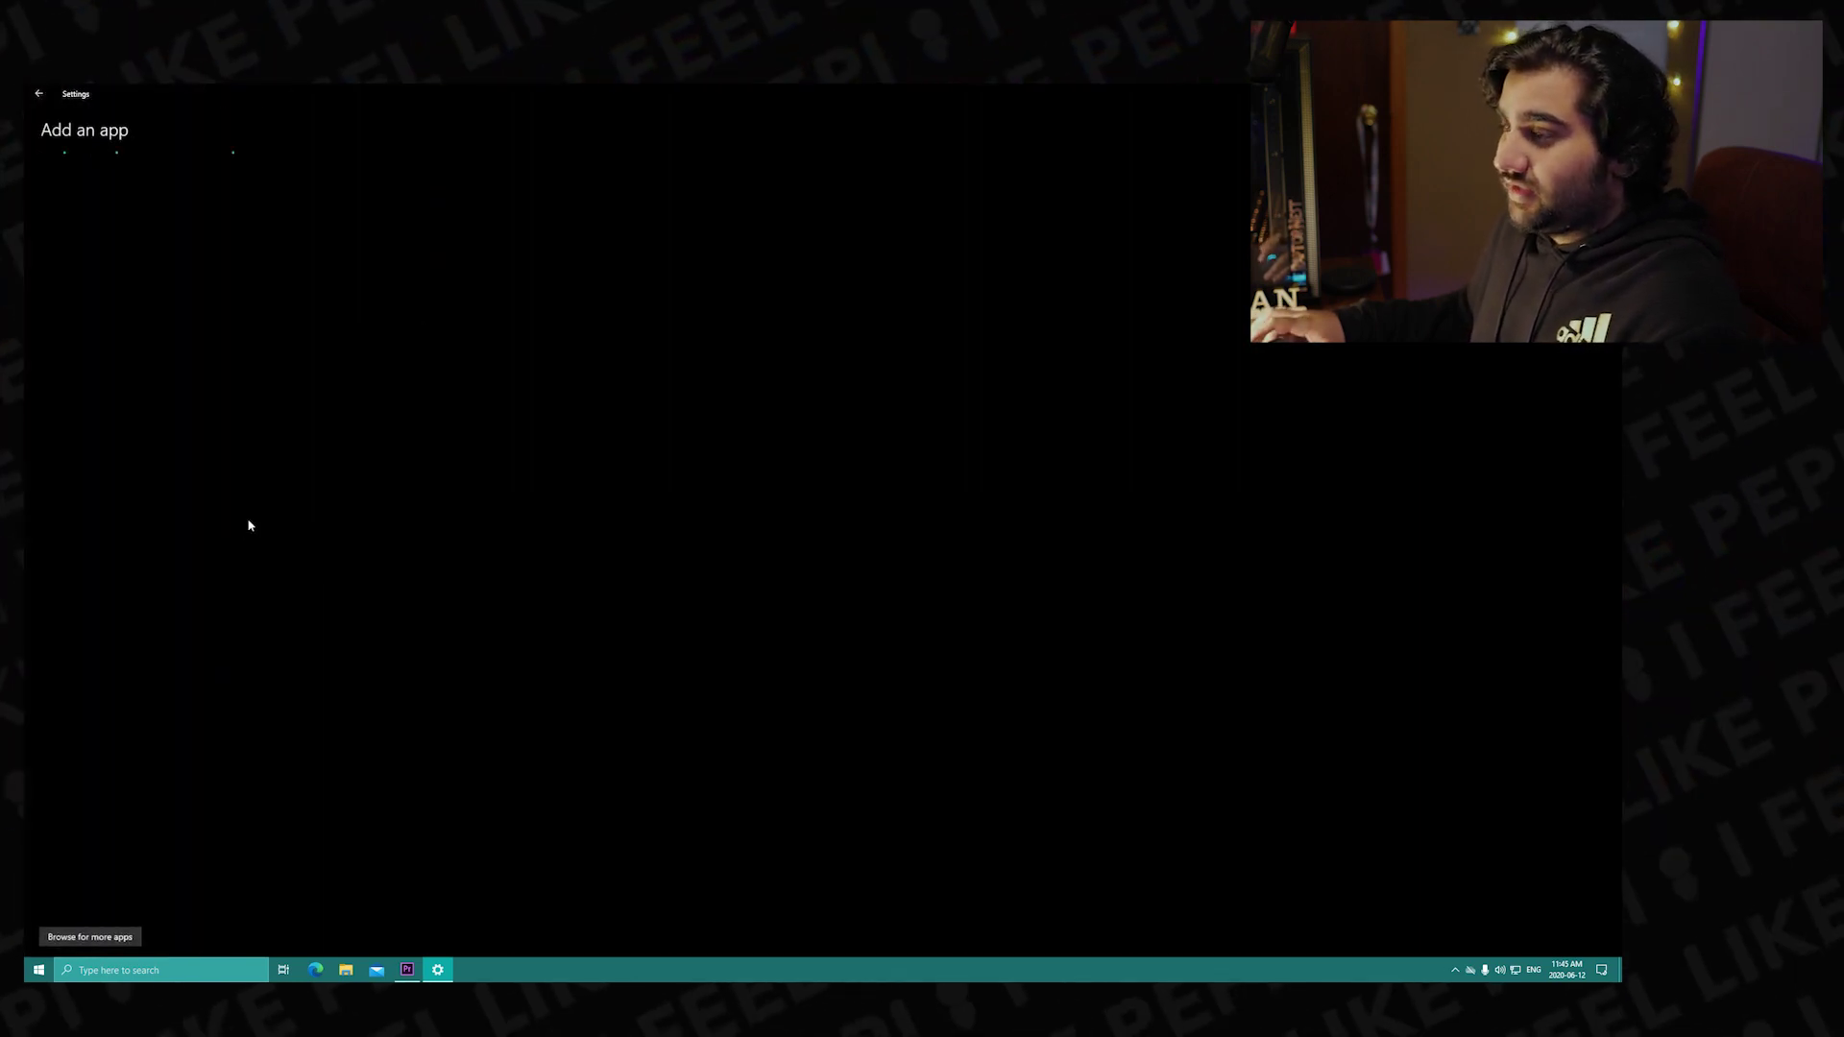
pyautogui.scroll(-5, 511, 261)
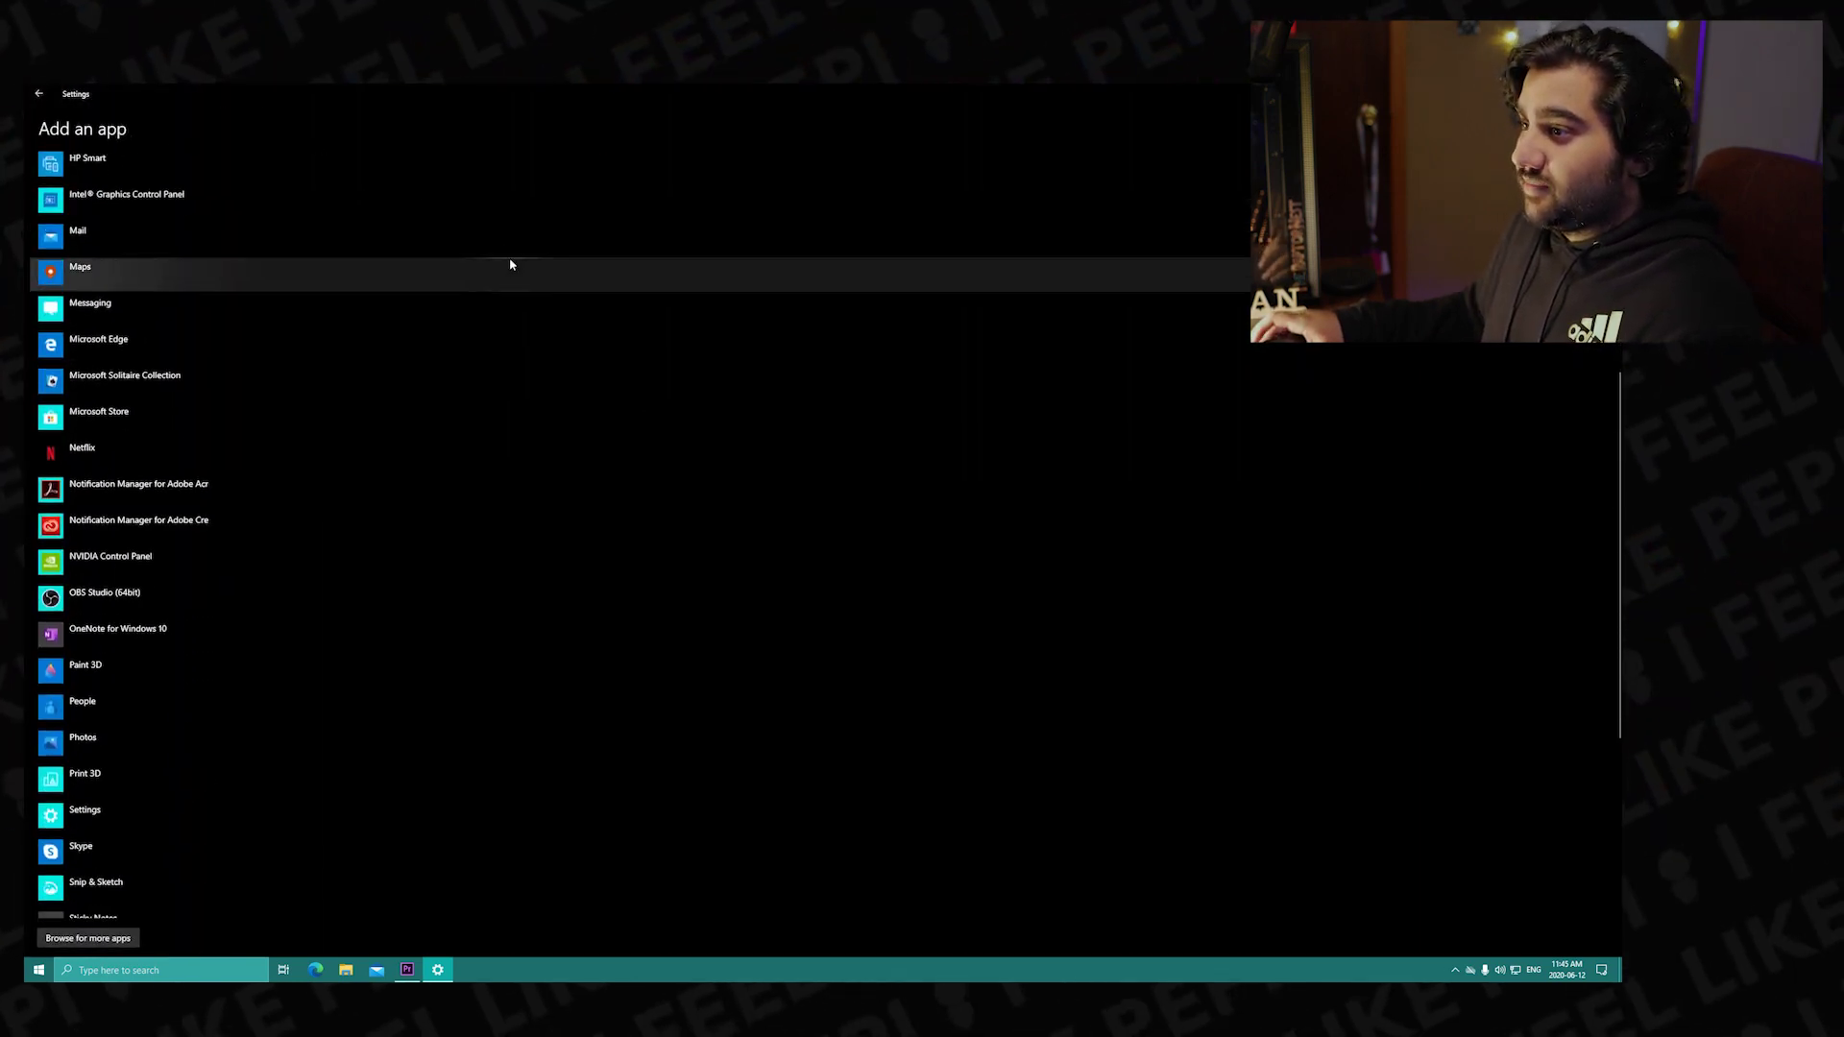
pyautogui.scroll(5, 519, 269)
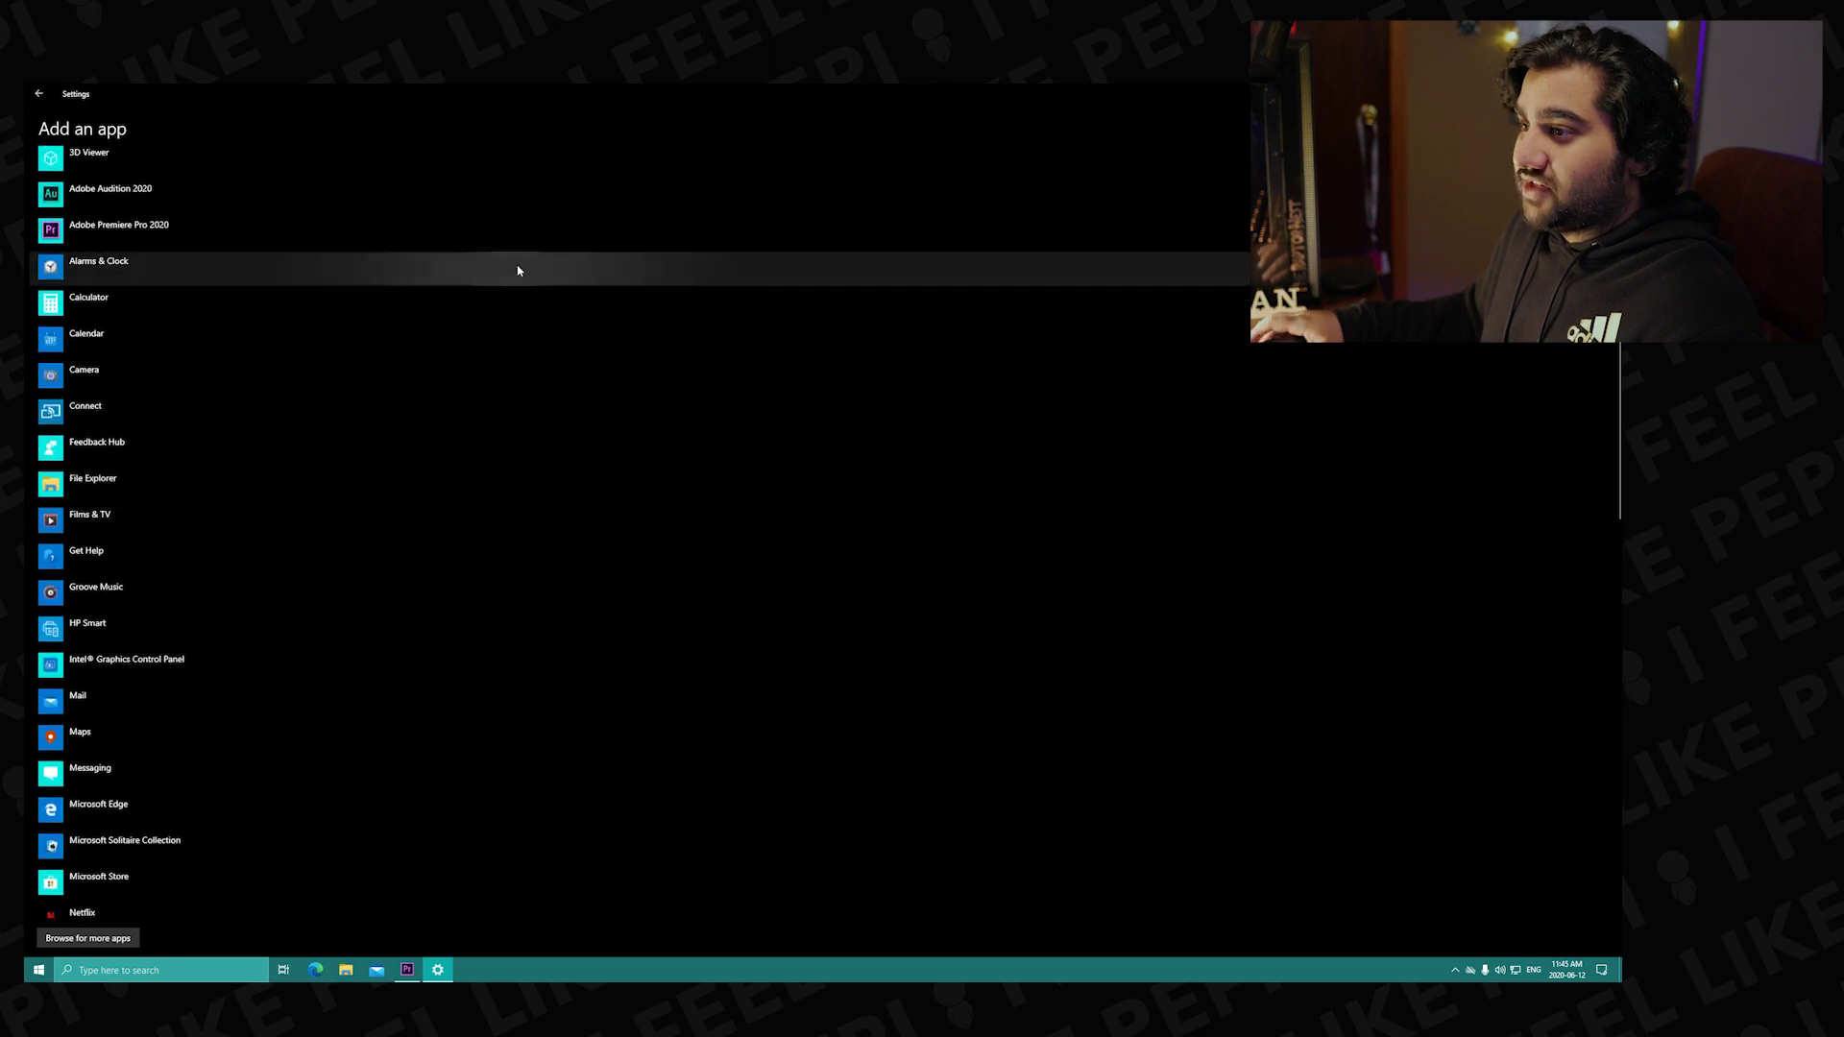
pyautogui.click(186, 227)
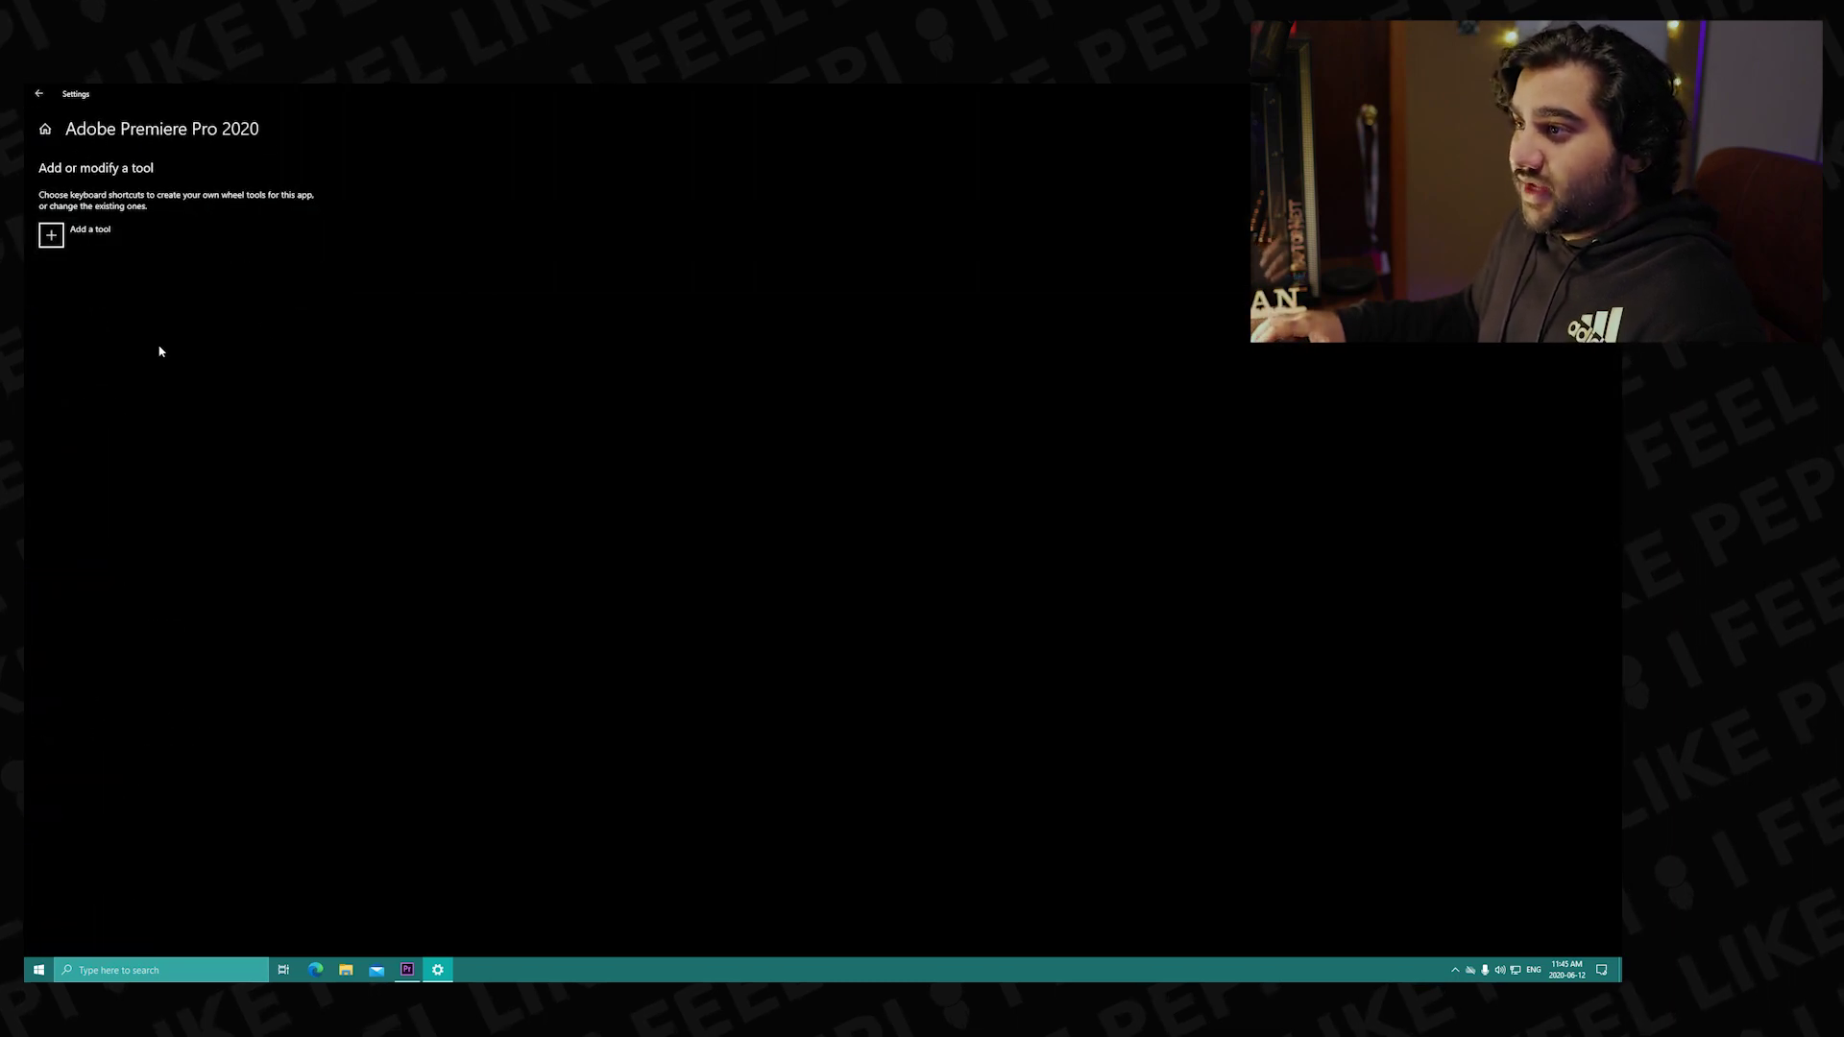
pyautogui.click(56, 235)
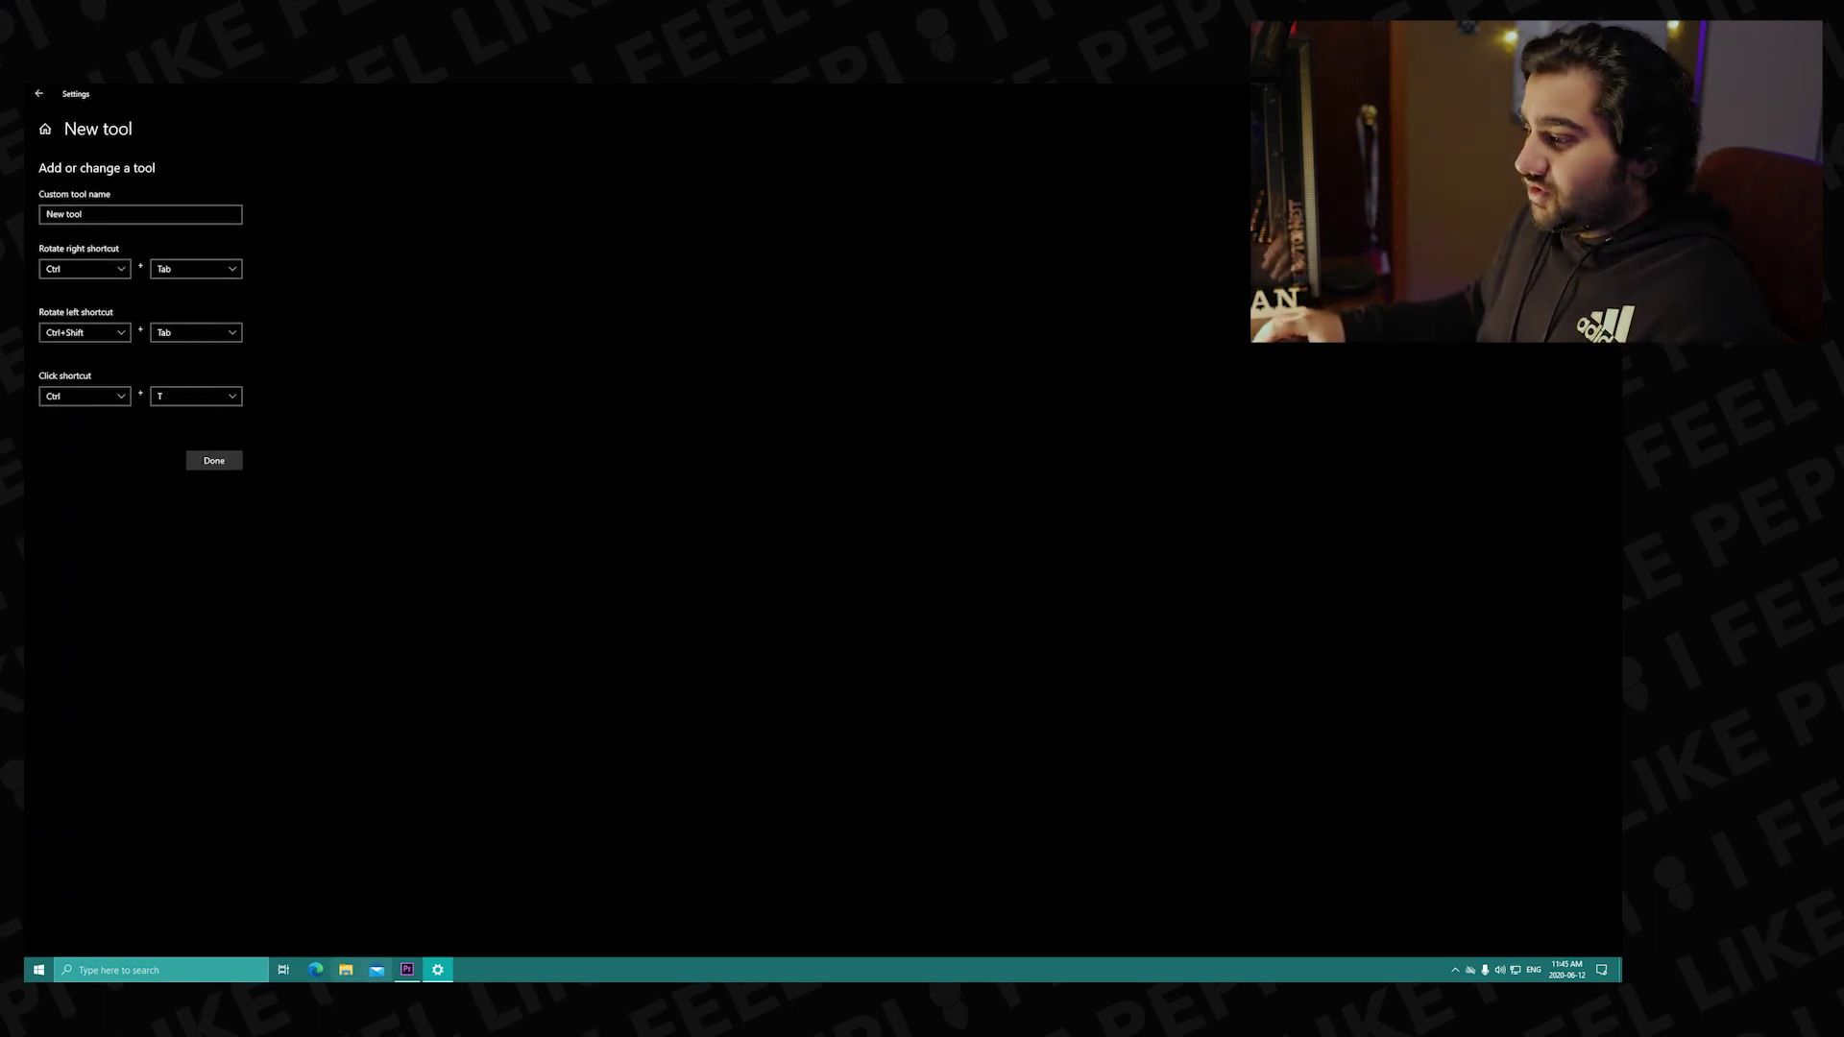
# Switch to Premiere Pro, enlarge the Main sequence timeline around the playhead, and place the playhead at about 00;02;54;13.
pyautogui.click(408, 971)
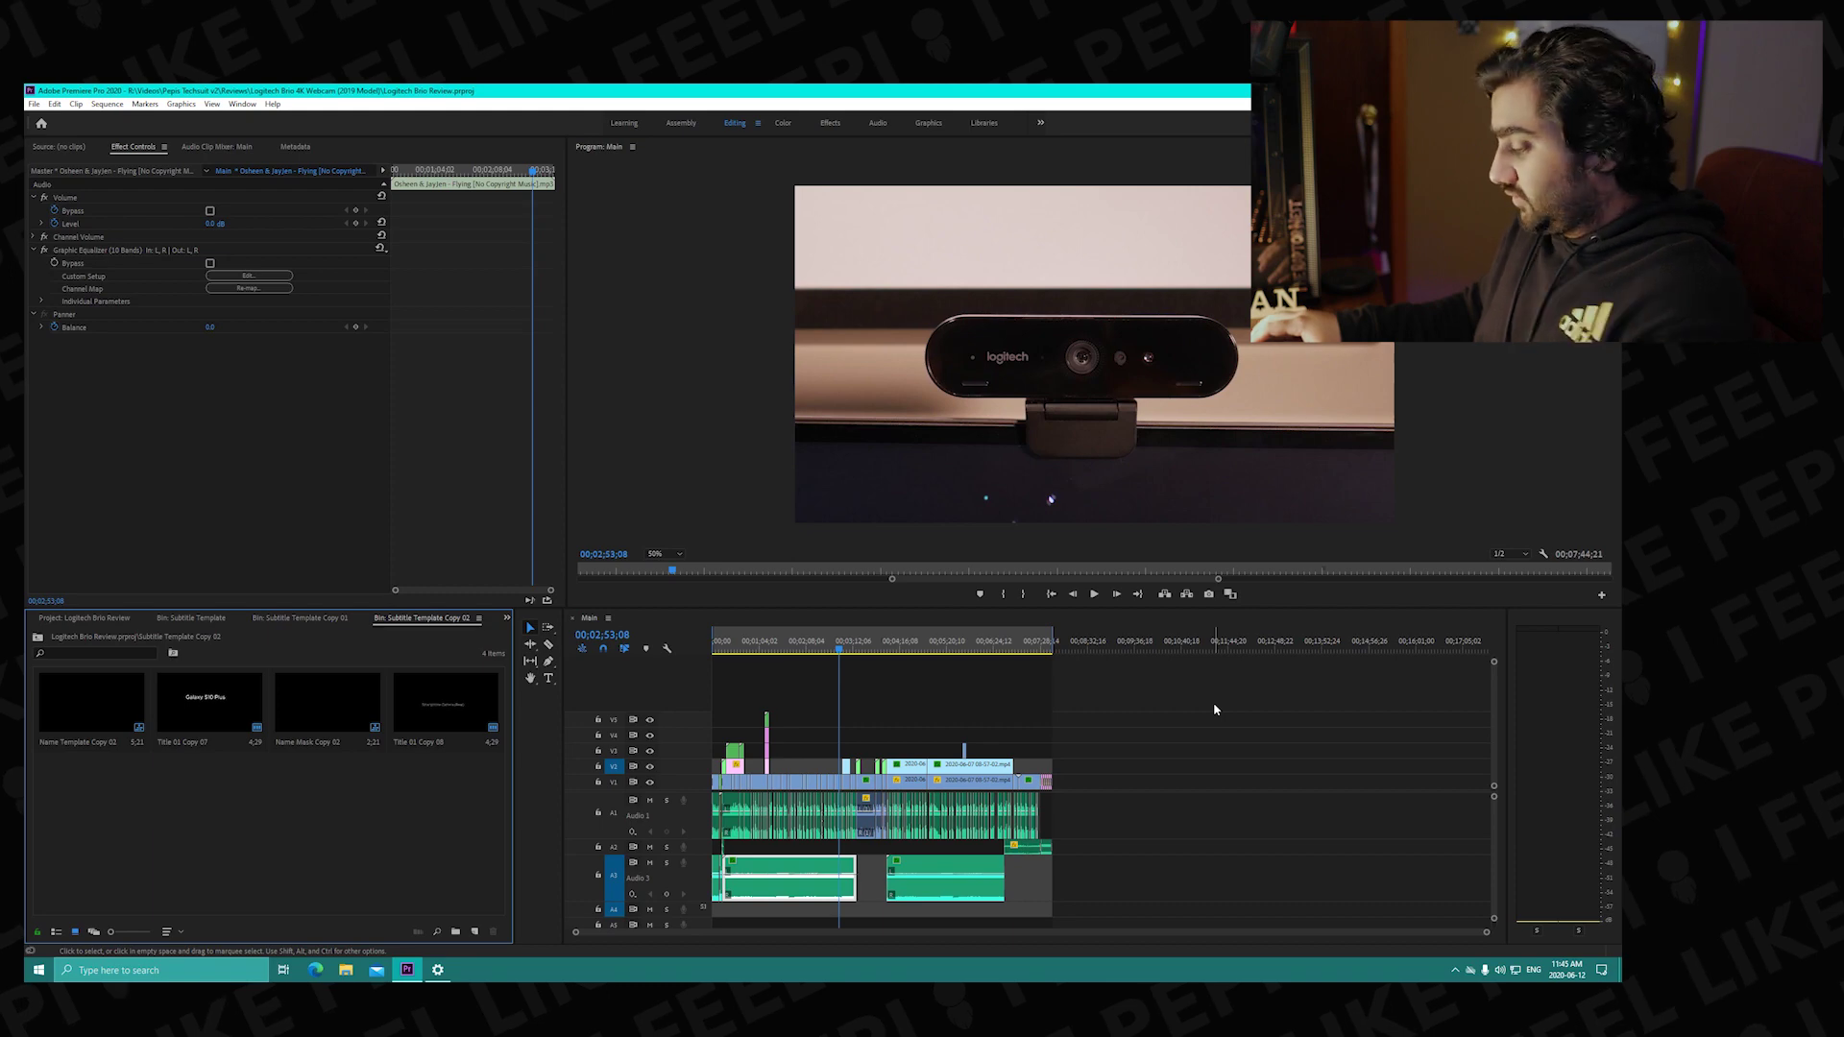
pyautogui.click(1170, 721)
pyautogui.press('=')
pyautogui.press('=')
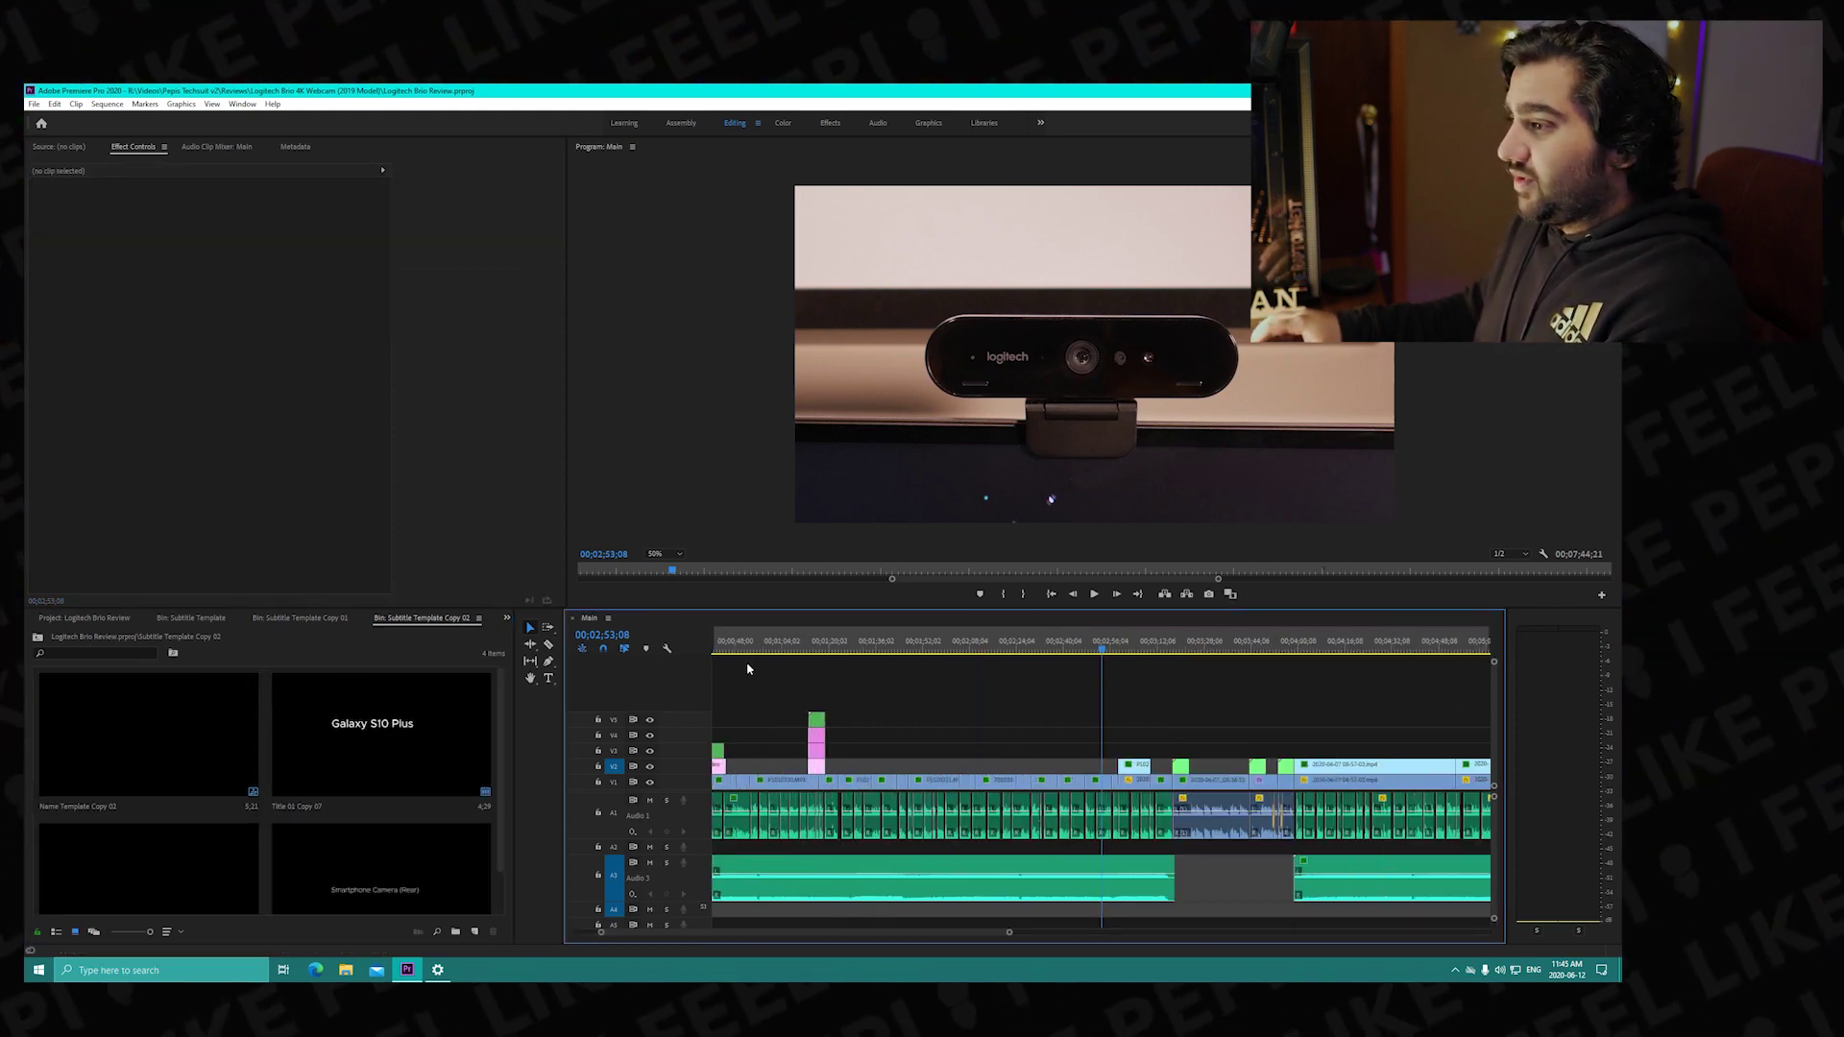
pyautogui.click(1105, 648)
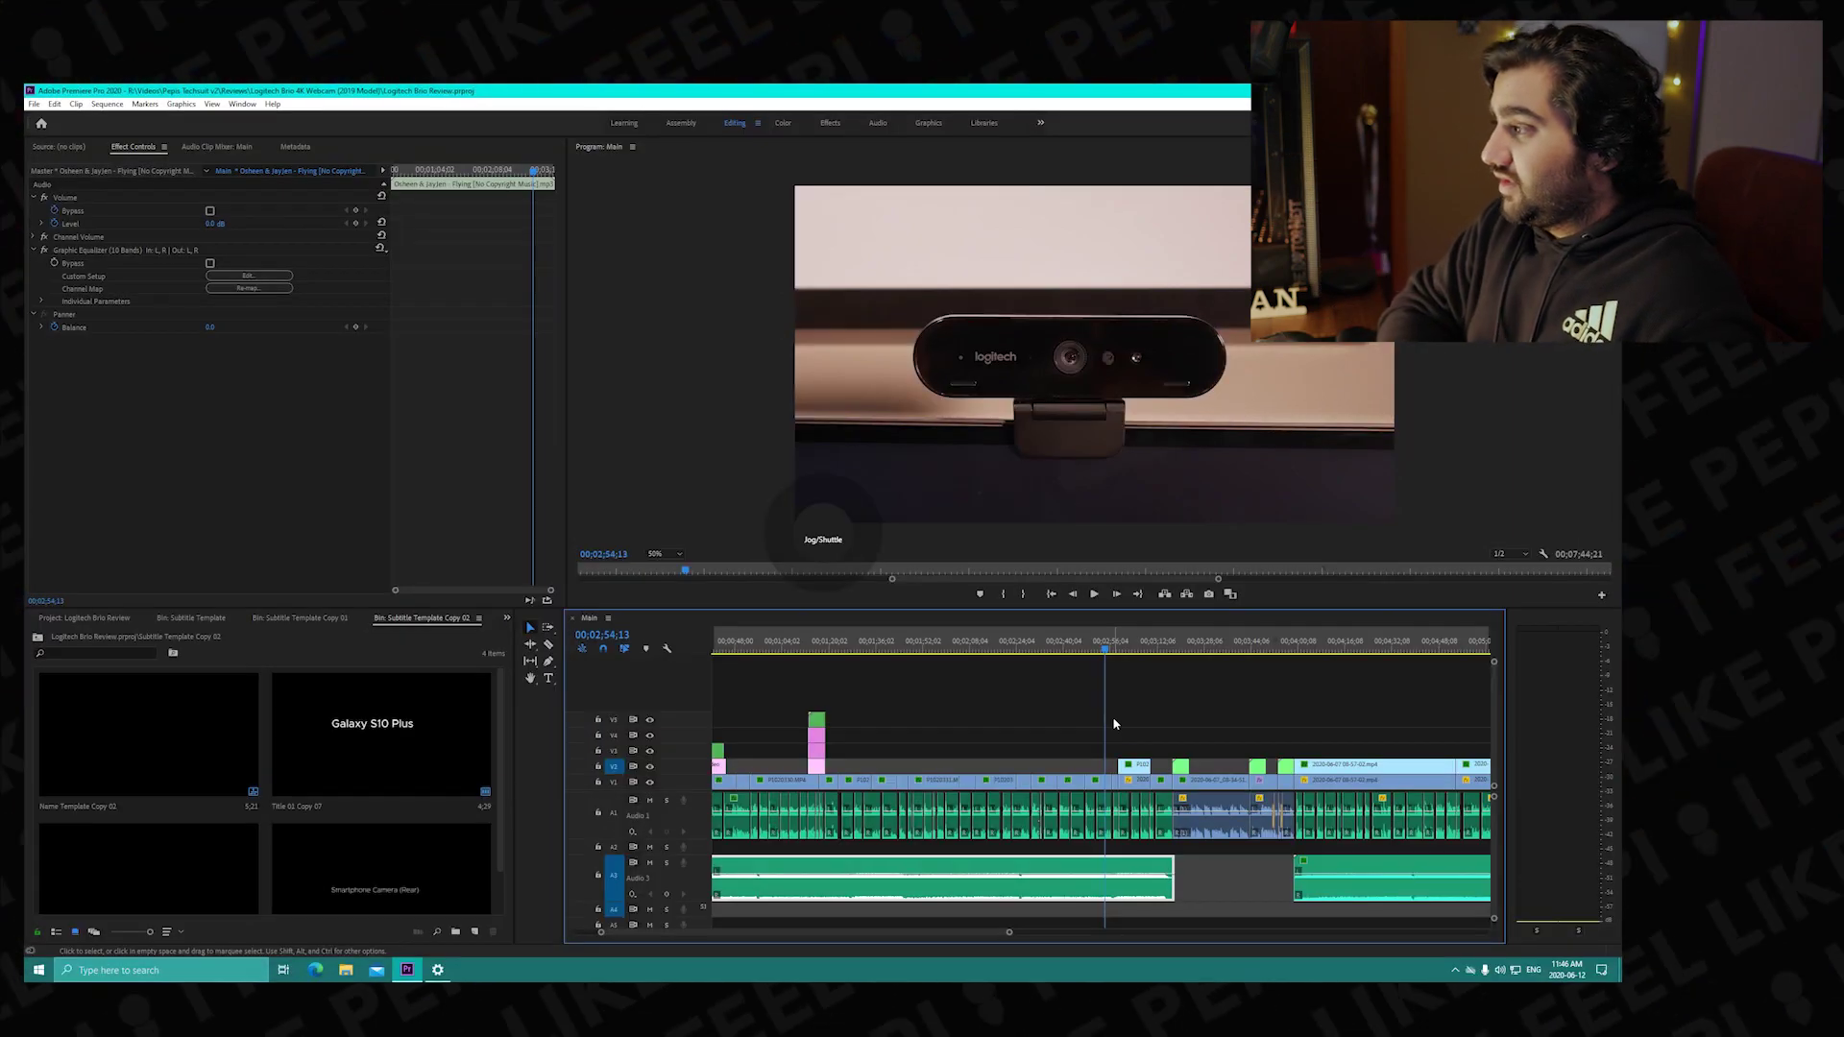
# Play, pause, step and shuttle the Main sequence backward and forward around the Logitech webcam shots.
pyautogui.press('space')
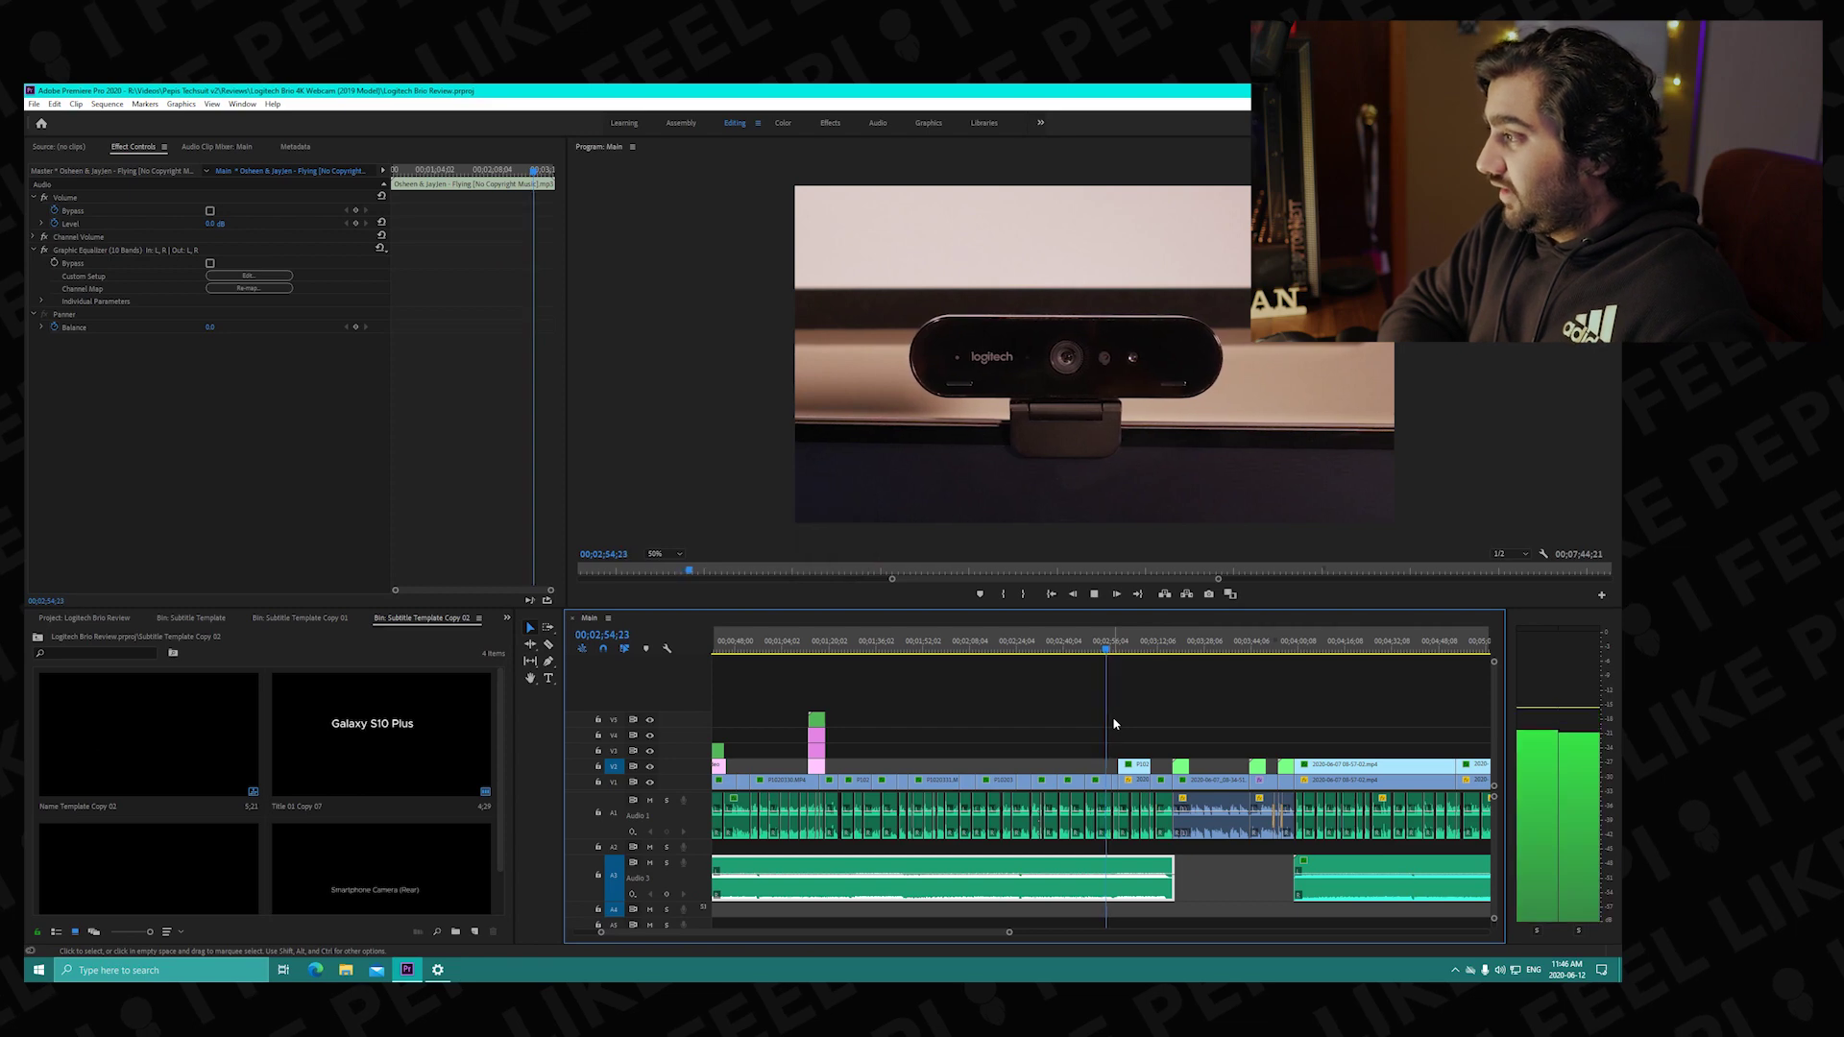
pyautogui.press('space')
pyautogui.press('j')
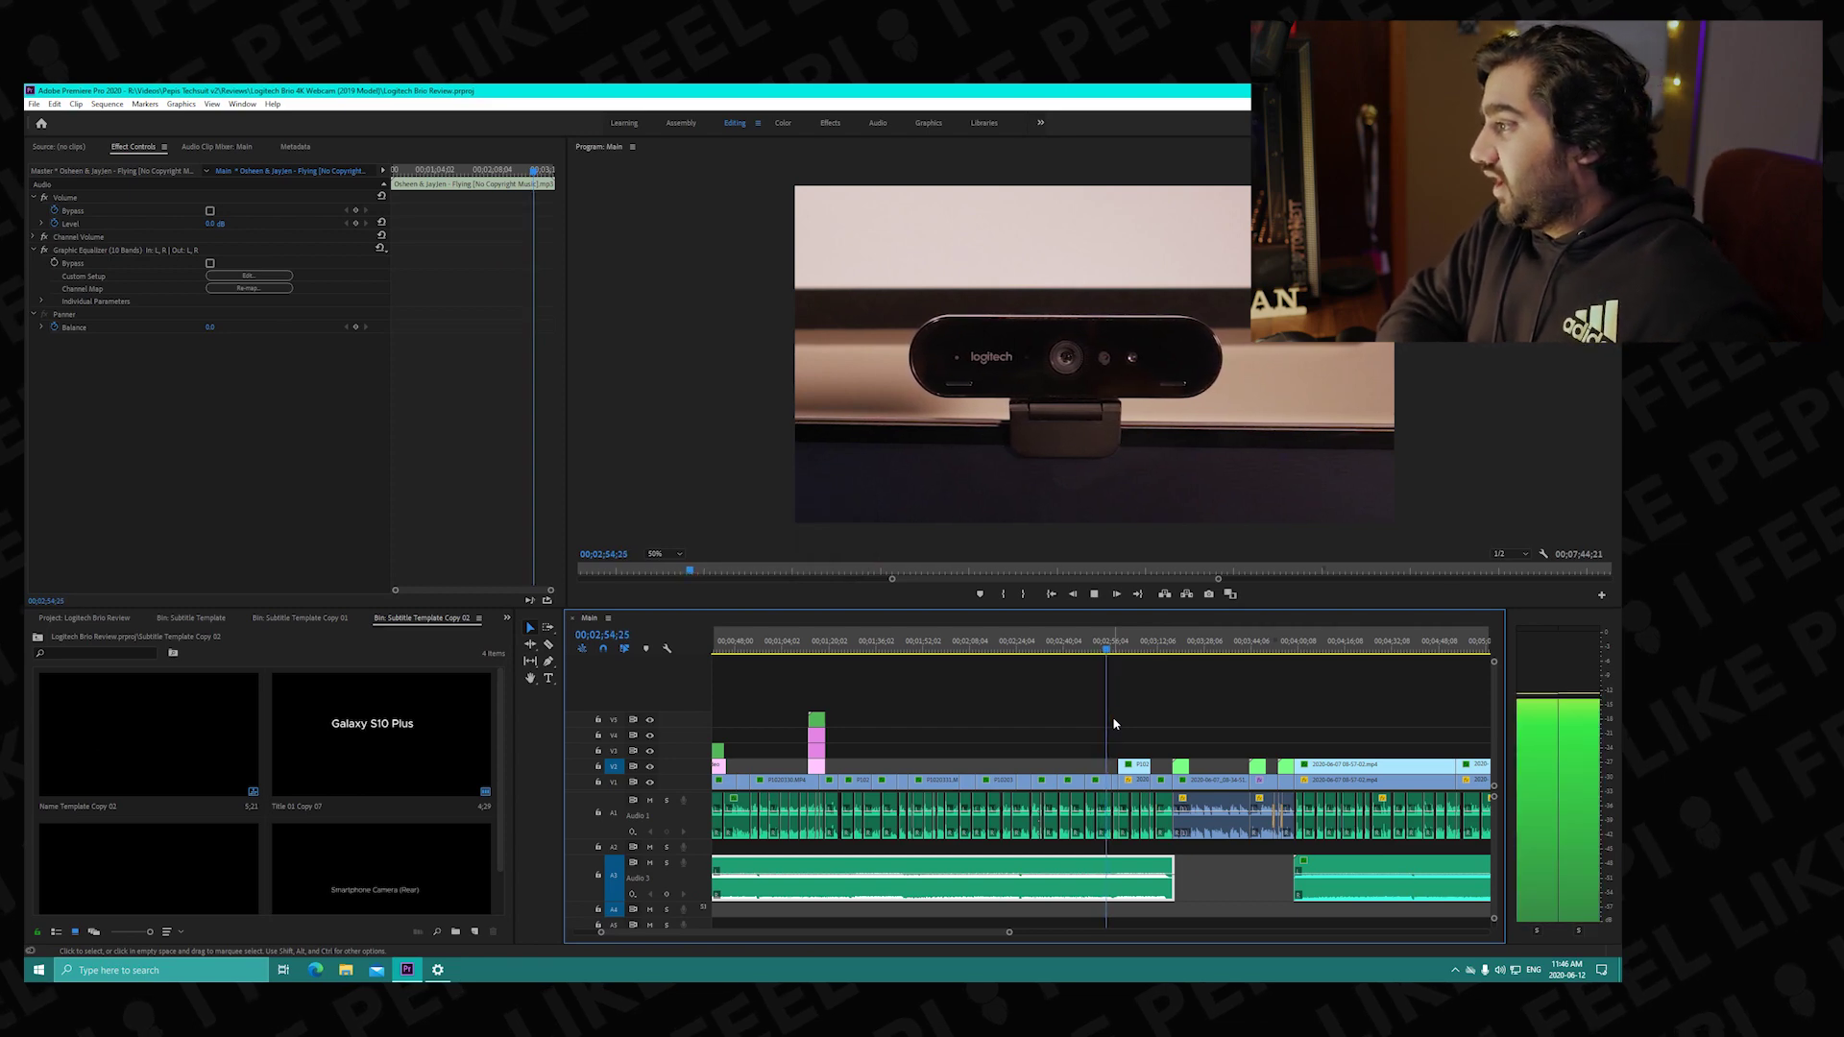
pyautogui.press('Left')
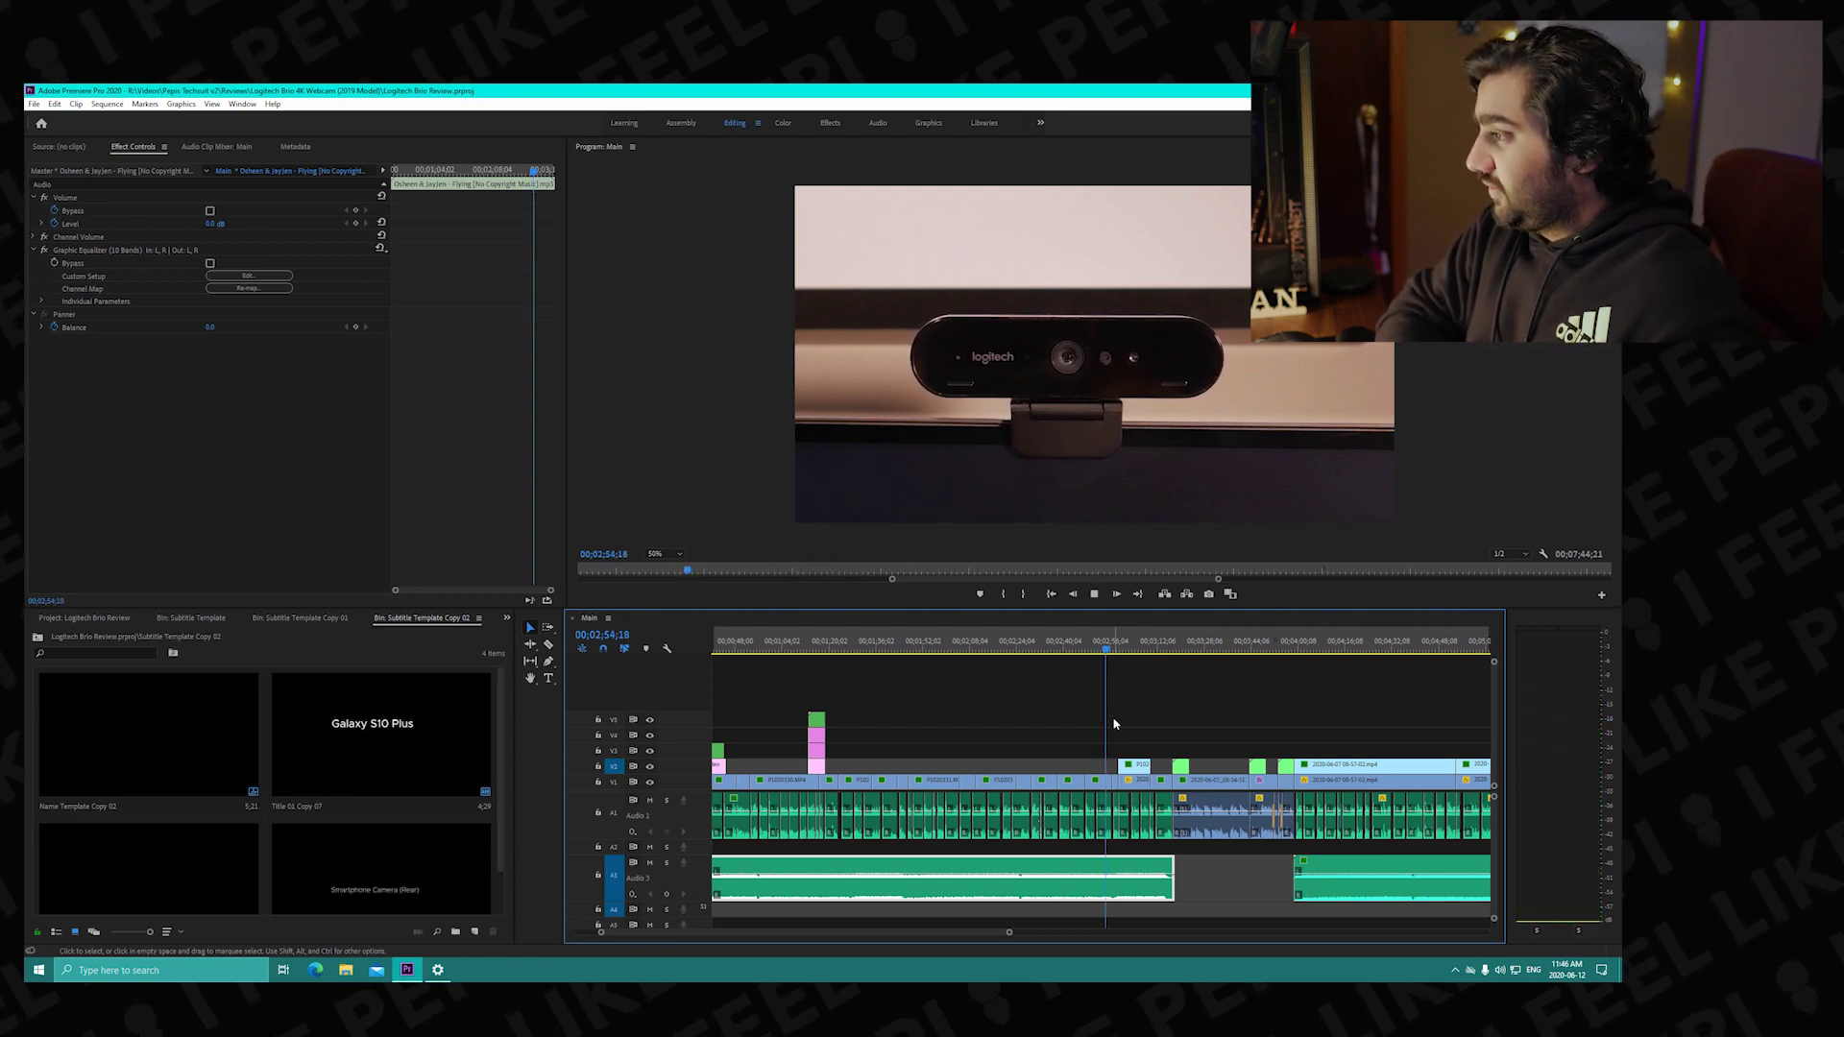
pyautogui.press('space')
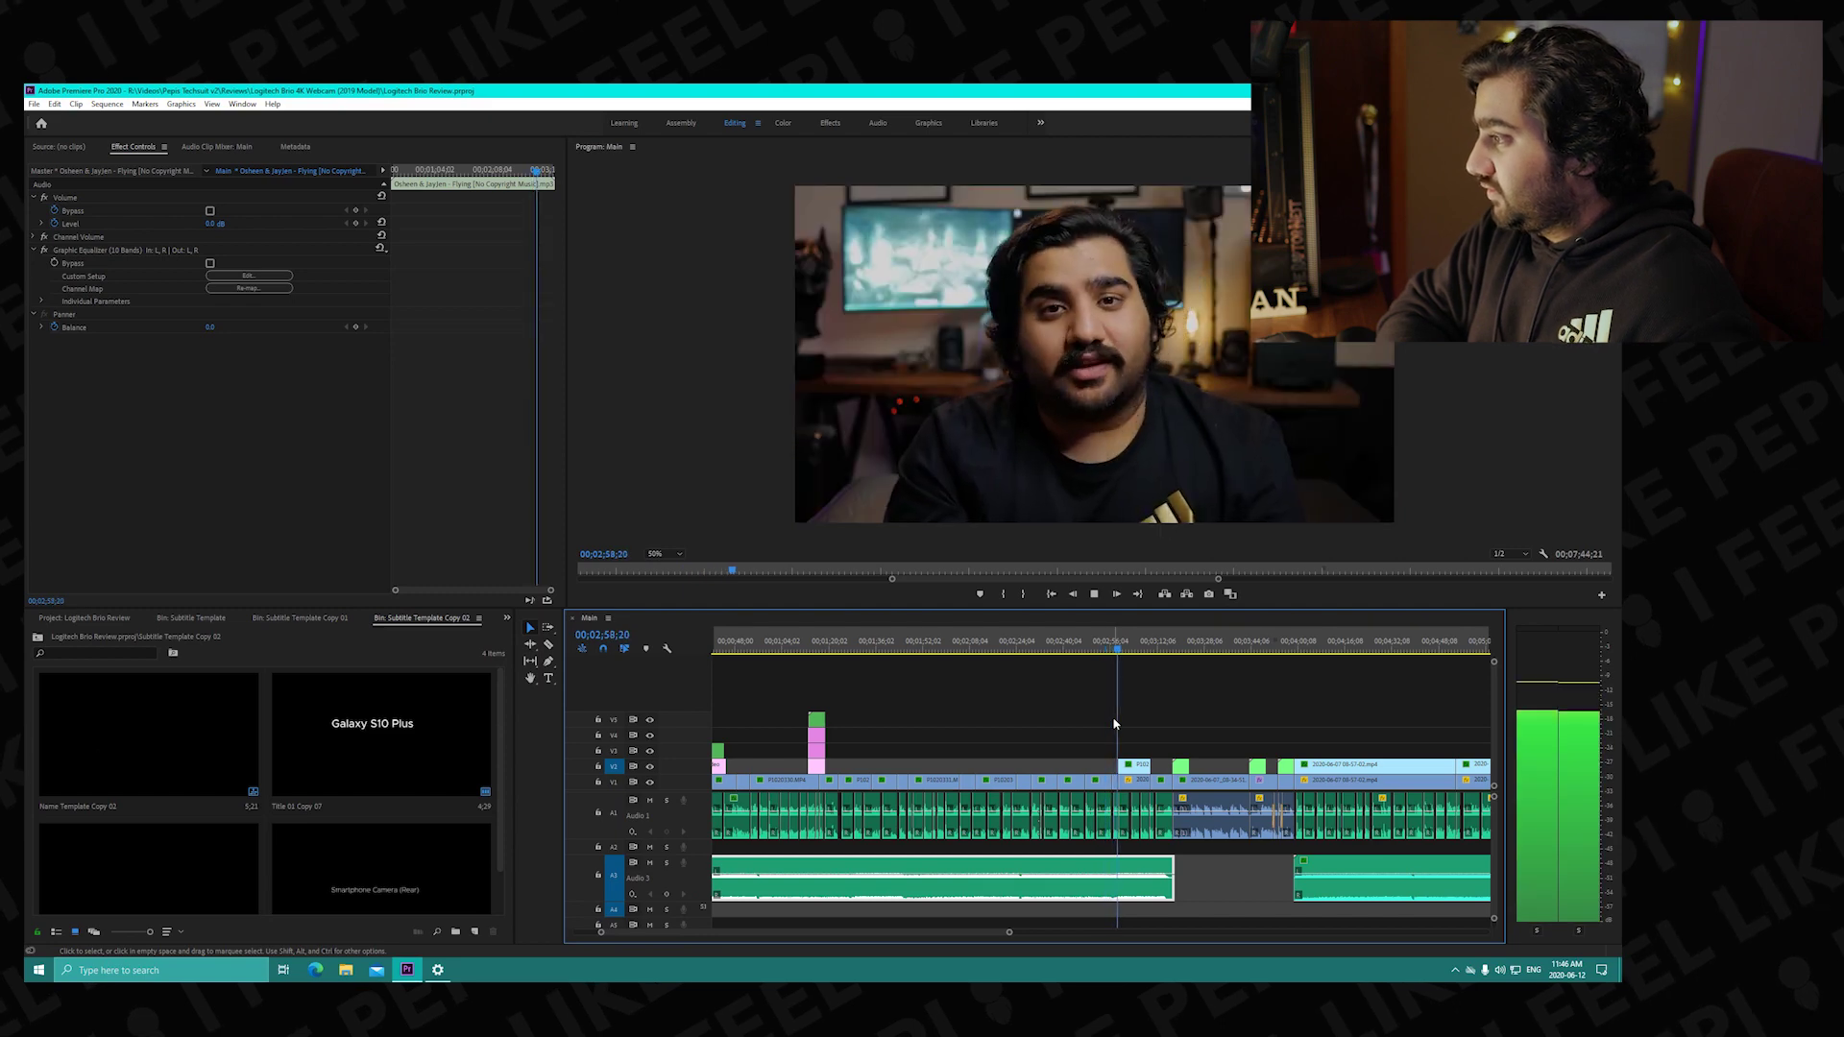
pyautogui.press('space')
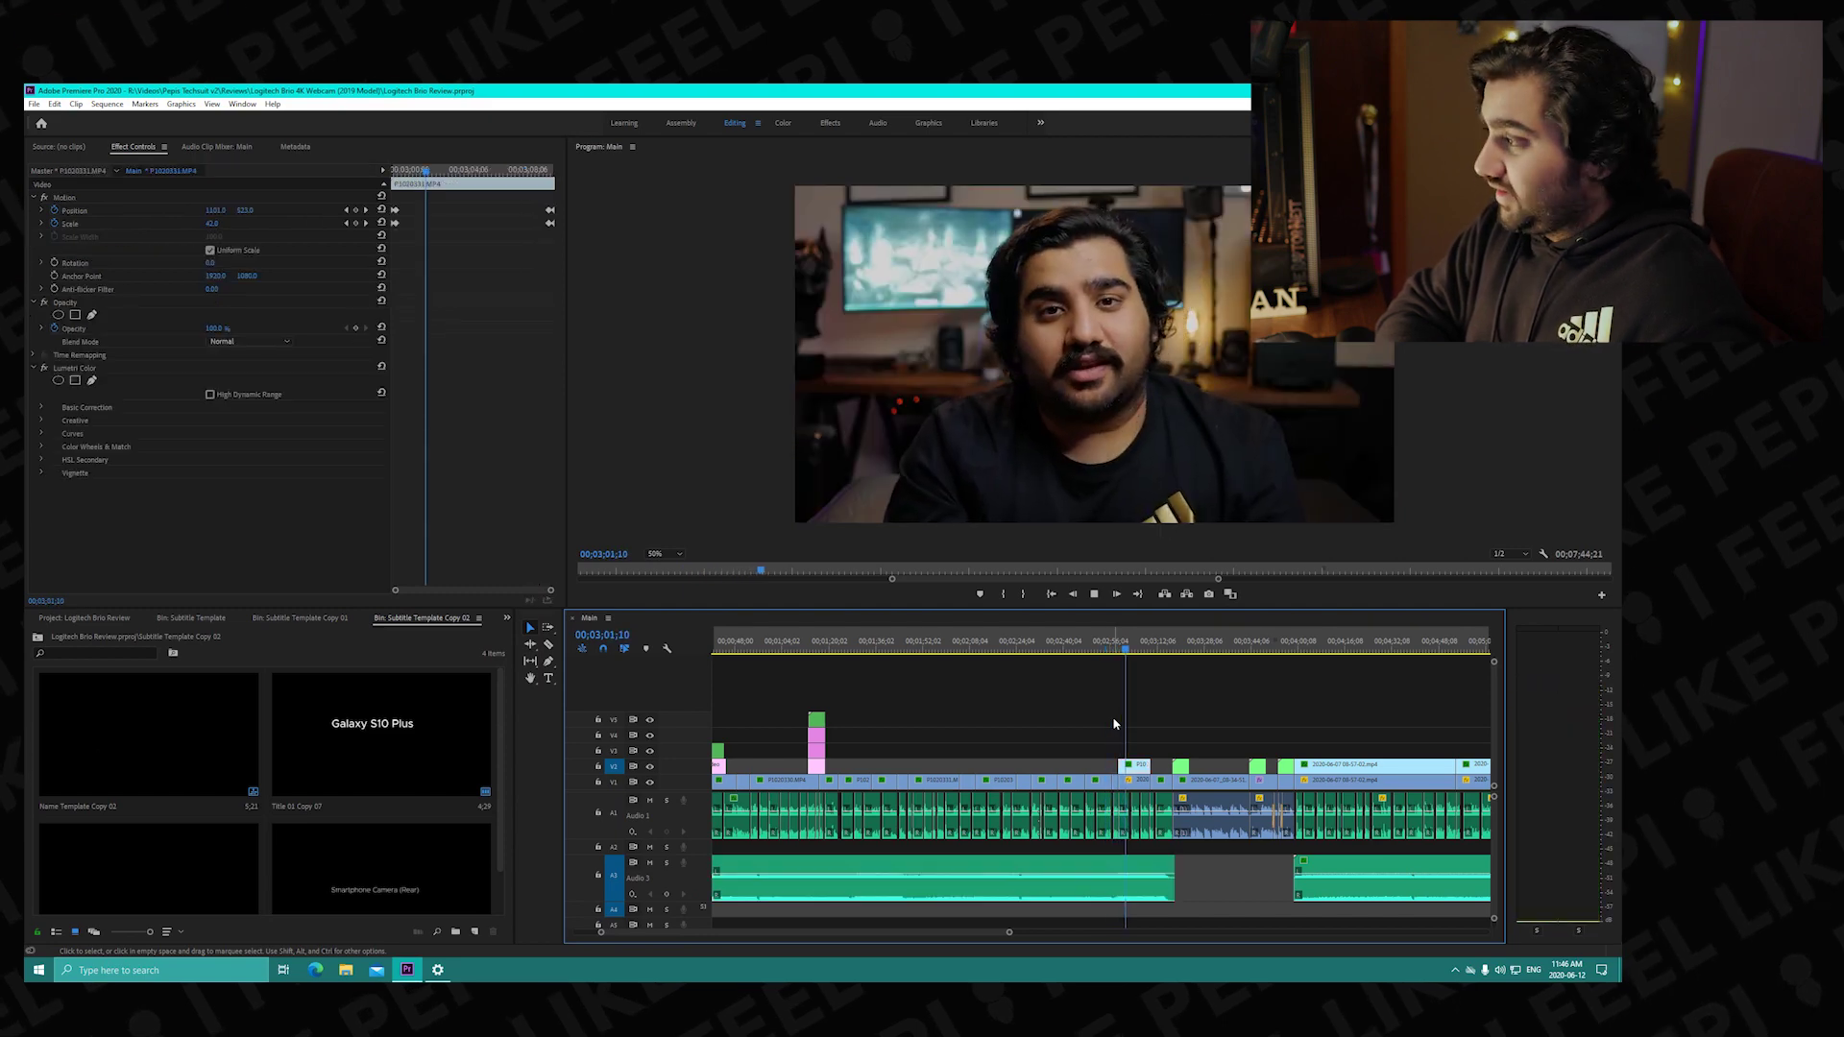
pyautogui.click(1114, 723)
pyautogui.press('space')
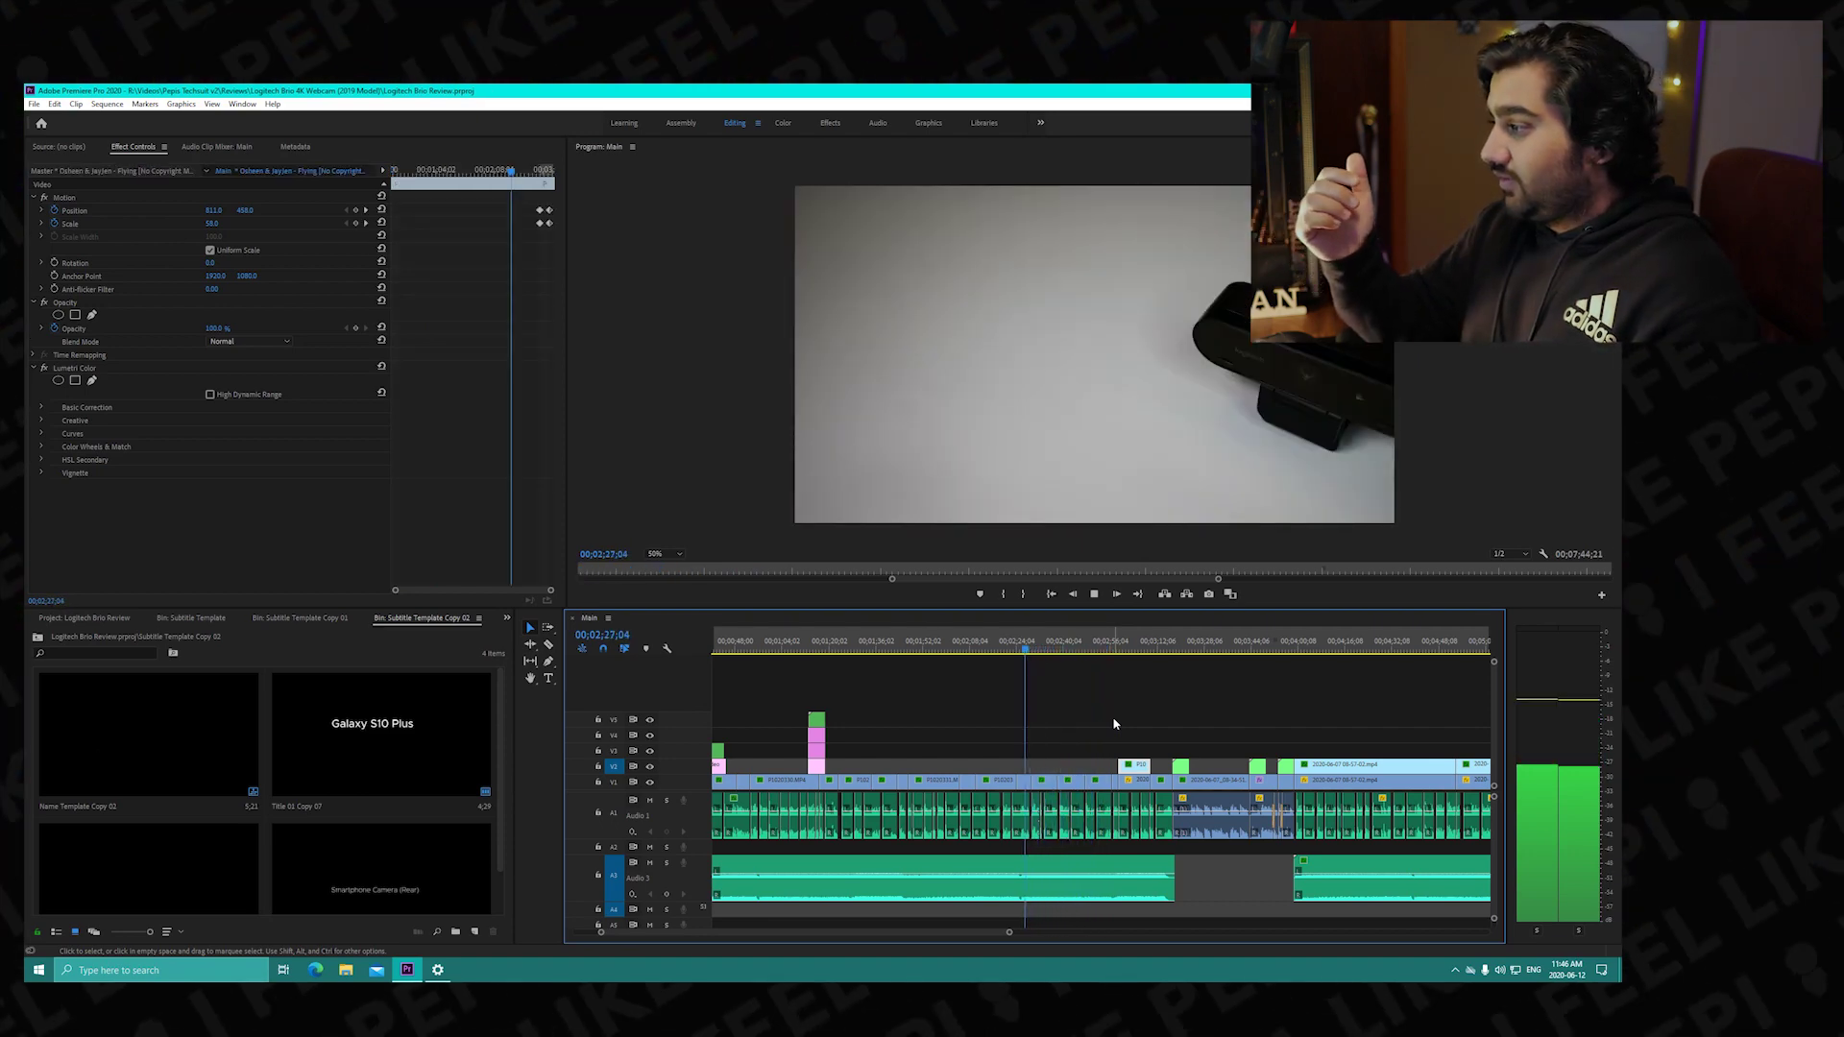
pyautogui.press('k')
pyautogui.press('l')
pyautogui.press('l')
pyautogui.press('l')
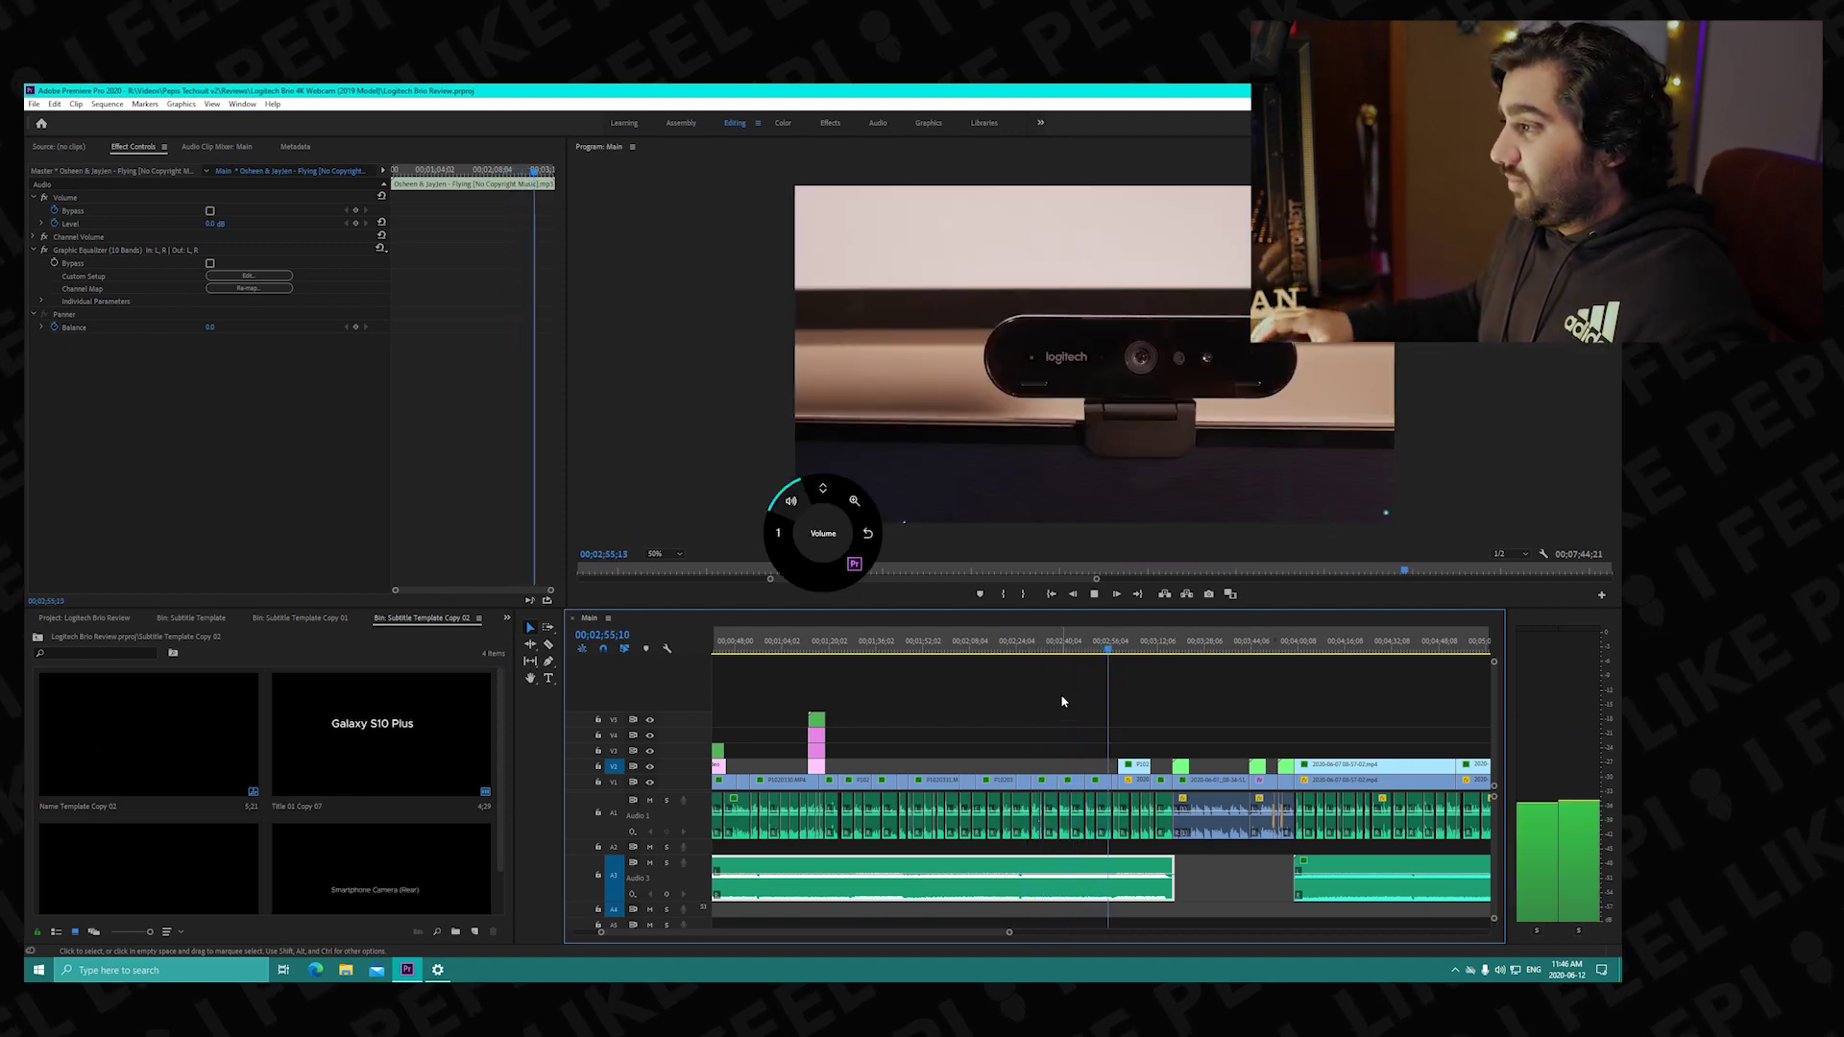
pyautogui.click(1111, 651)
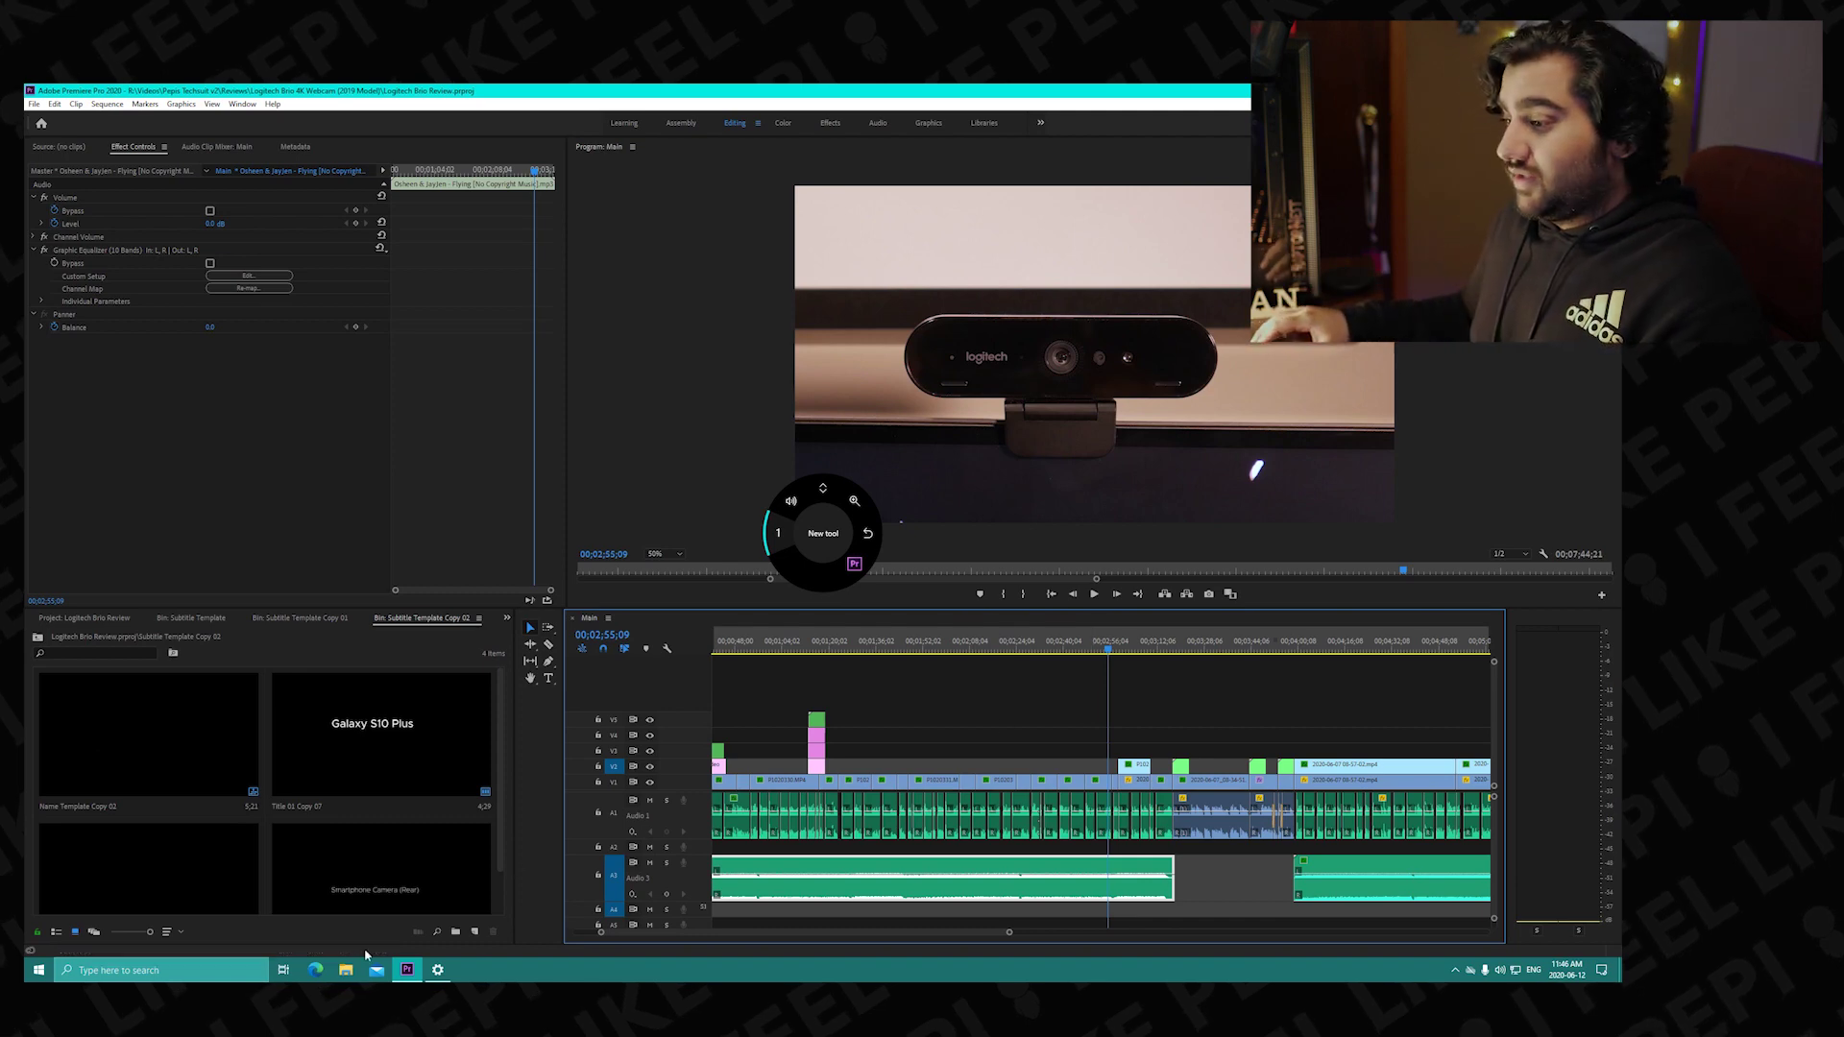
# Return to Windows Settings and open the Adobe Premiere Pro 2020 entry's New tool for modification.
pyautogui.click(434, 971)
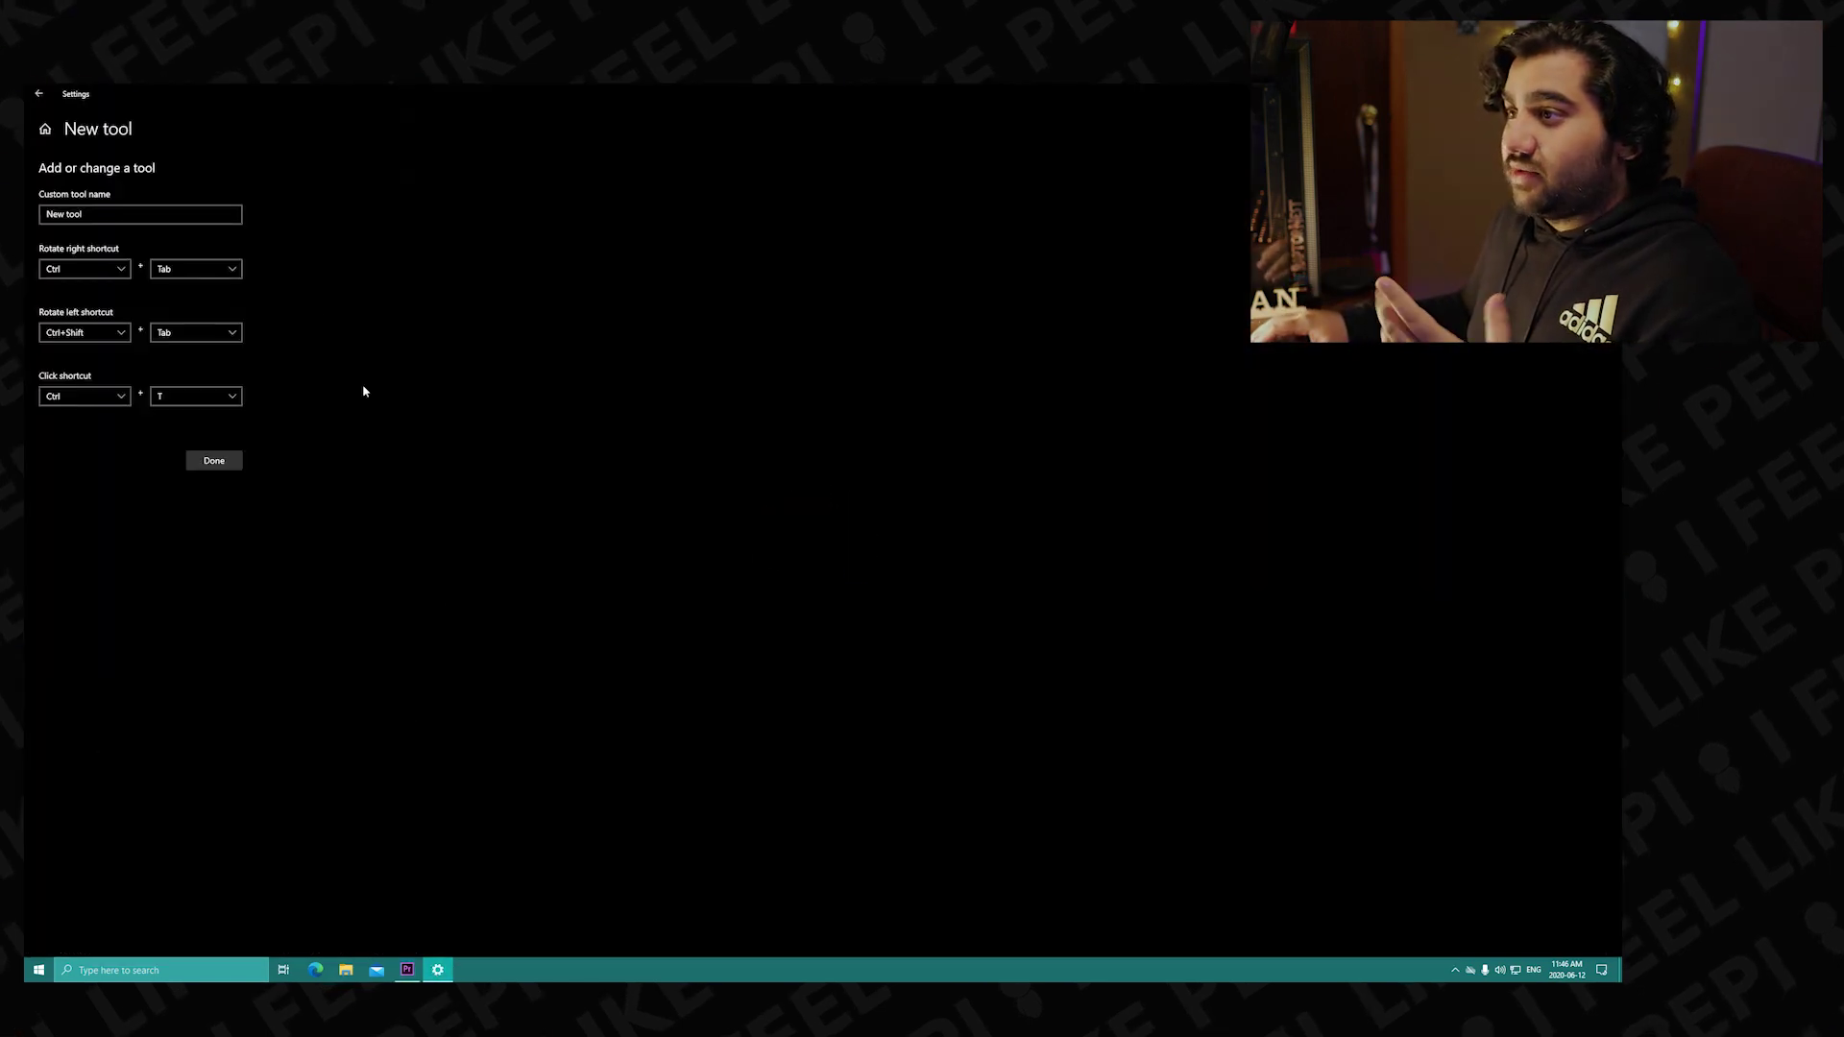
pyautogui.click(39, 93)
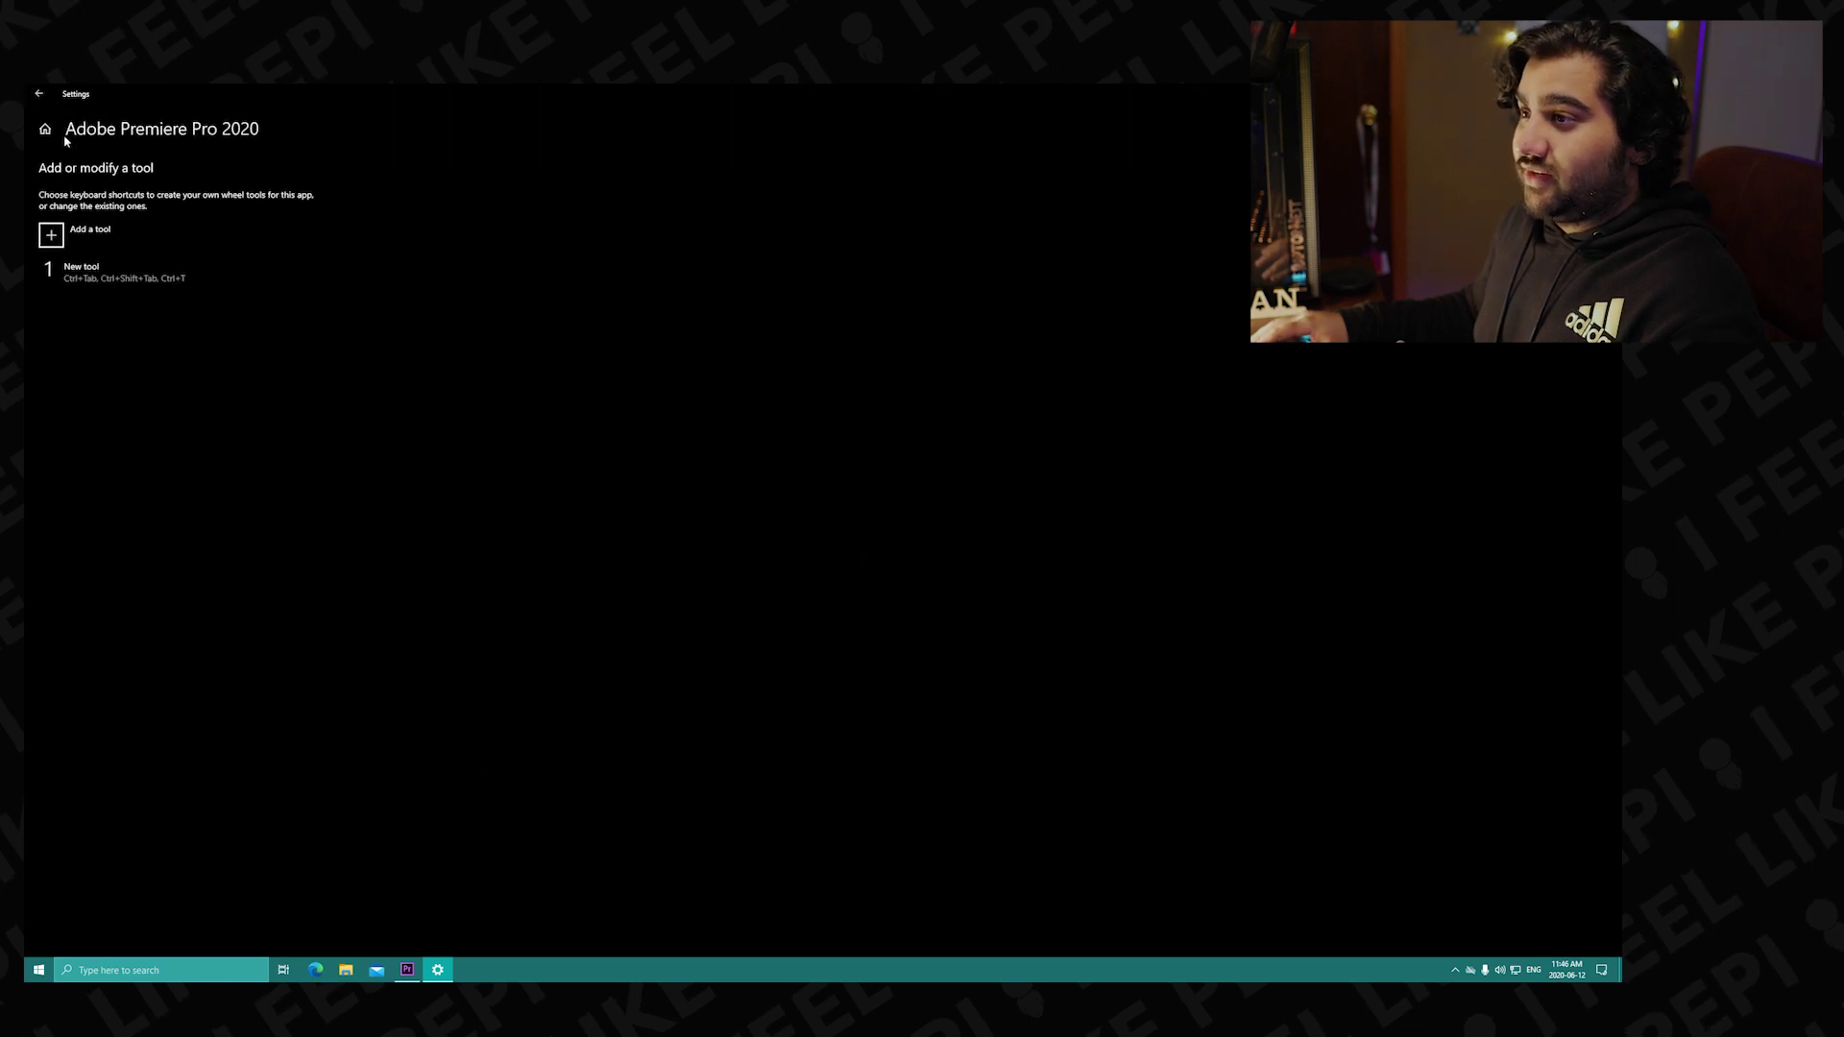
pyautogui.click(72, 270)
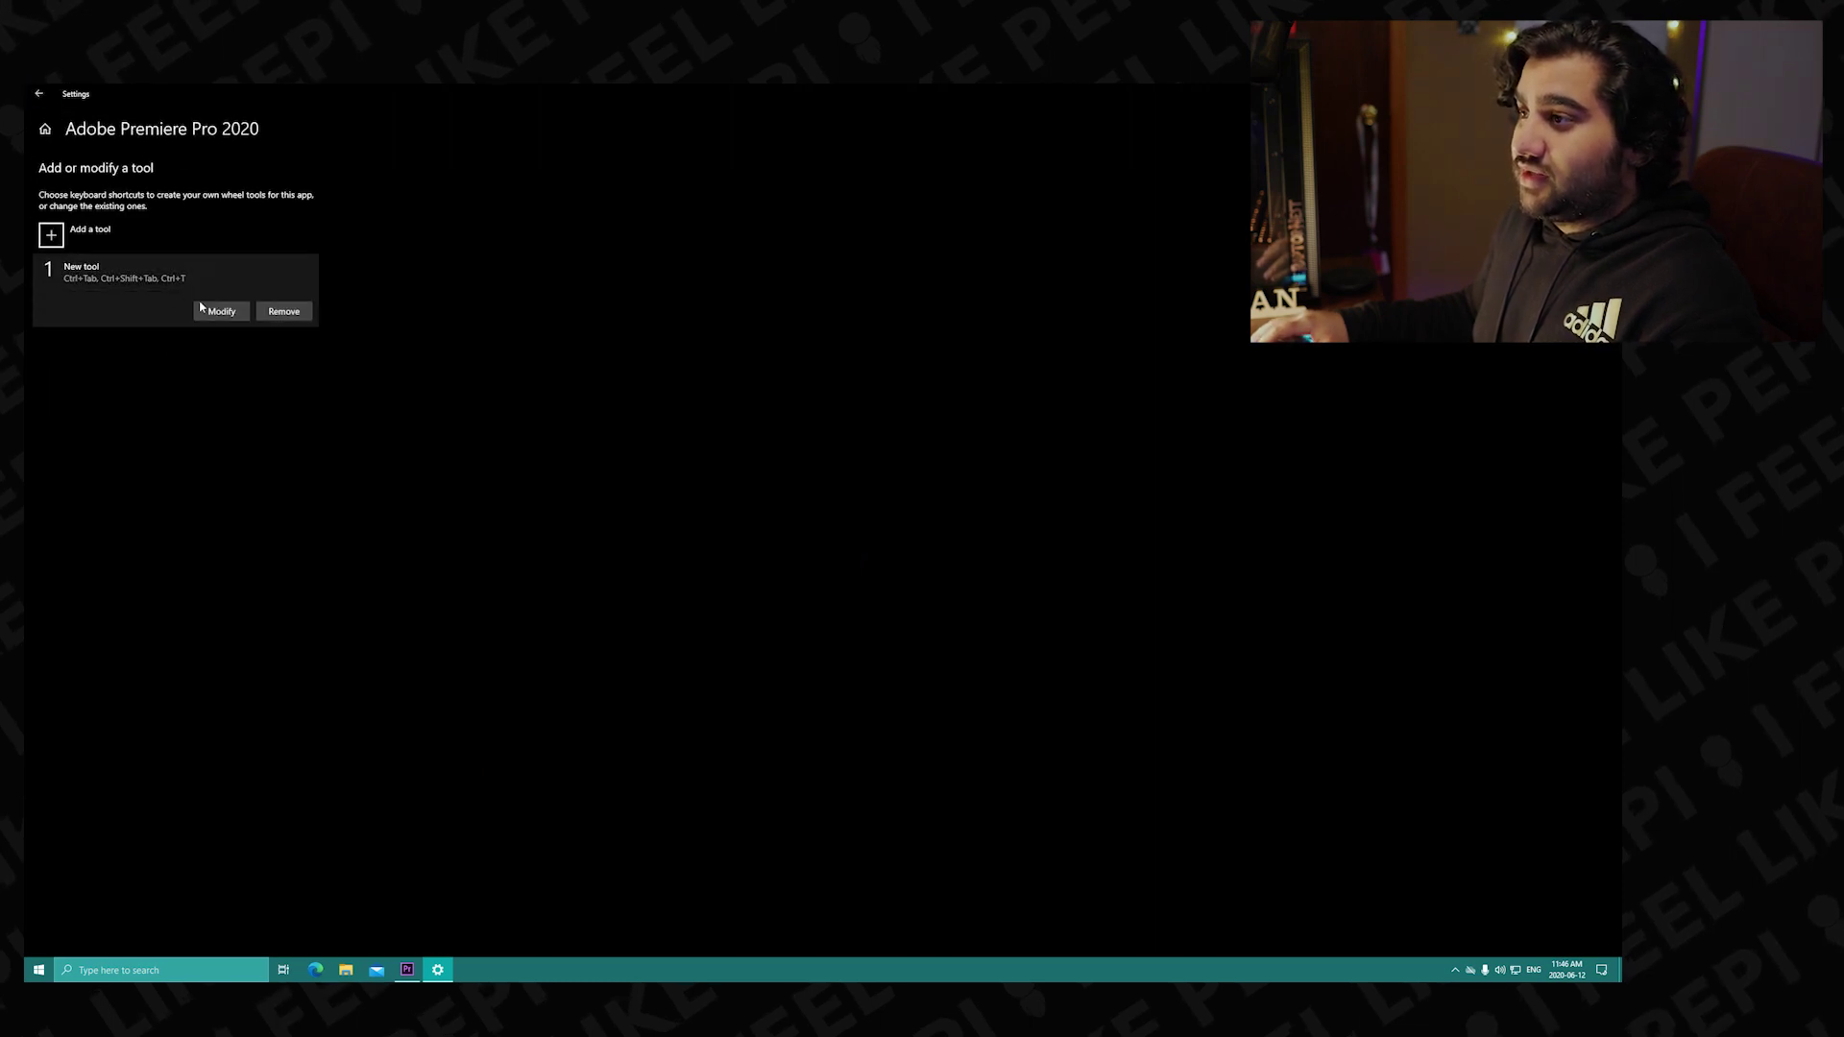
pyautogui.click(223, 311)
pyautogui.click(109, 225)
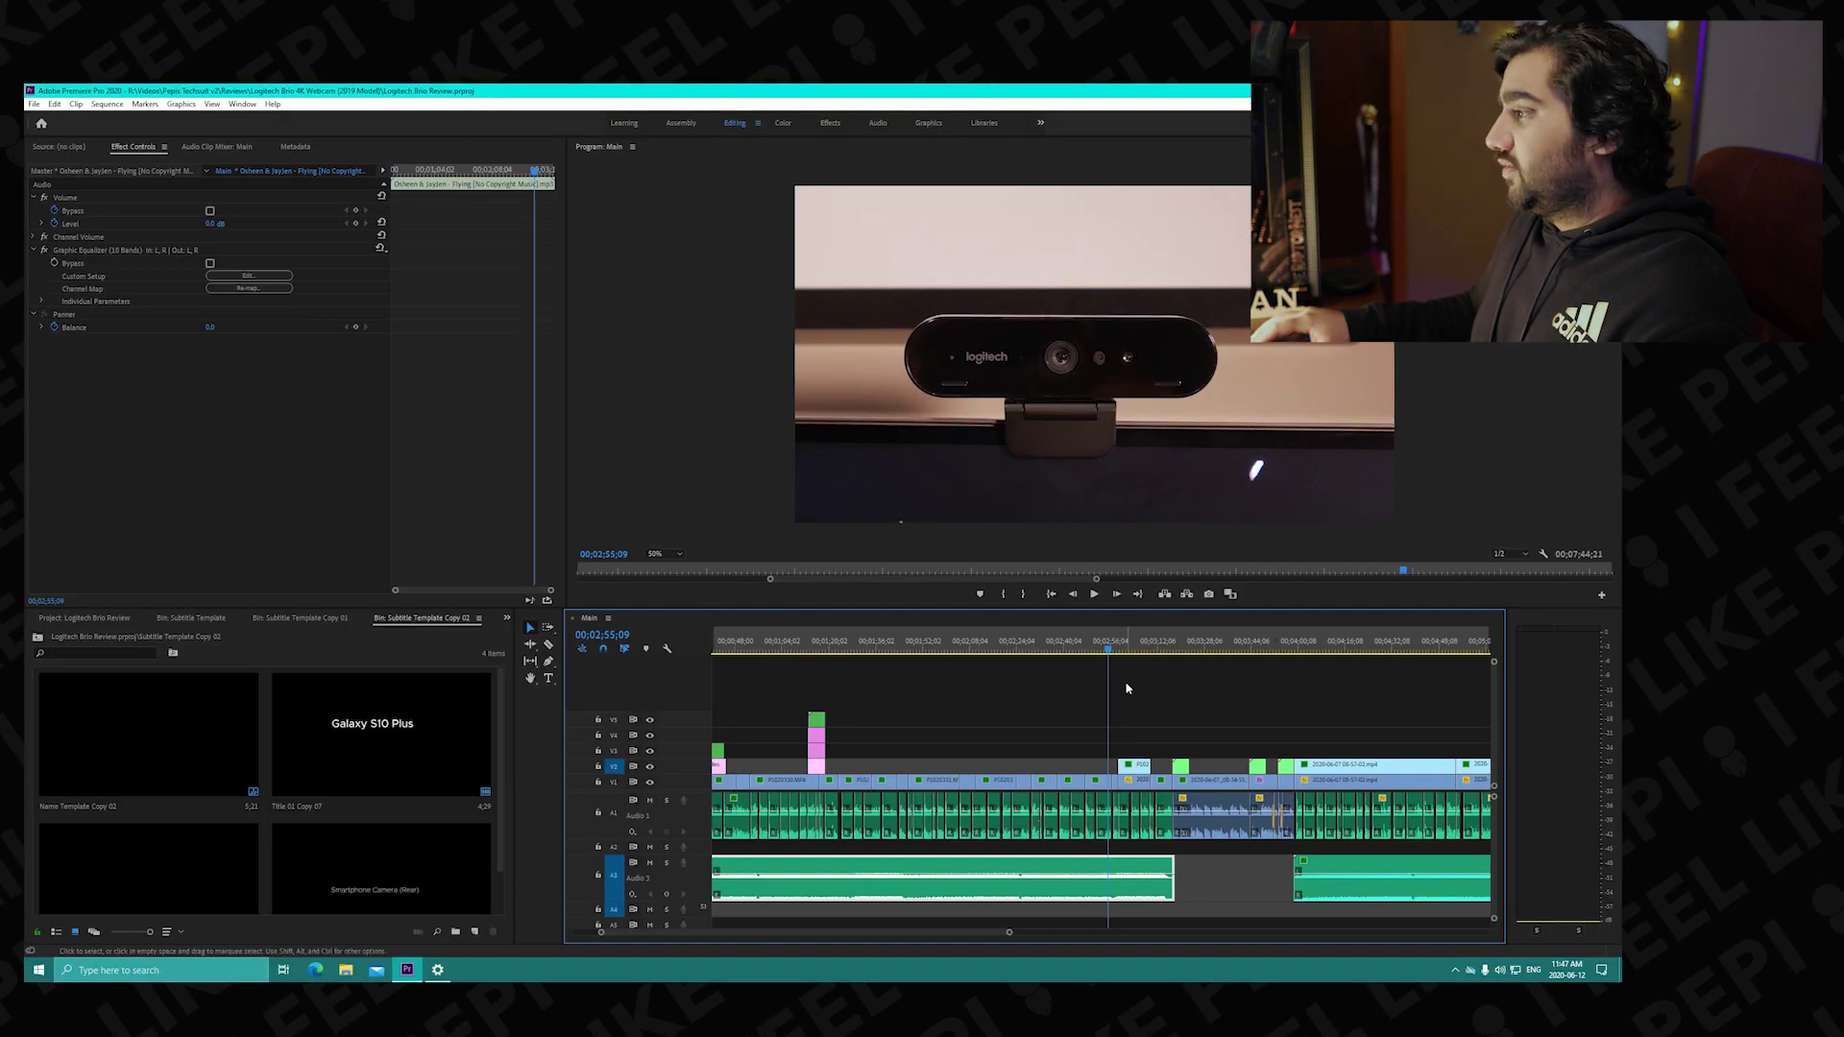
# Zoom in on the Main sequence in Premiere Pro and scrub the playhead to about 00;02;58;23.
pyautogui.click(1127, 687)
pyautogui.press('=')
pyautogui.press('=')
pyautogui.press('=')
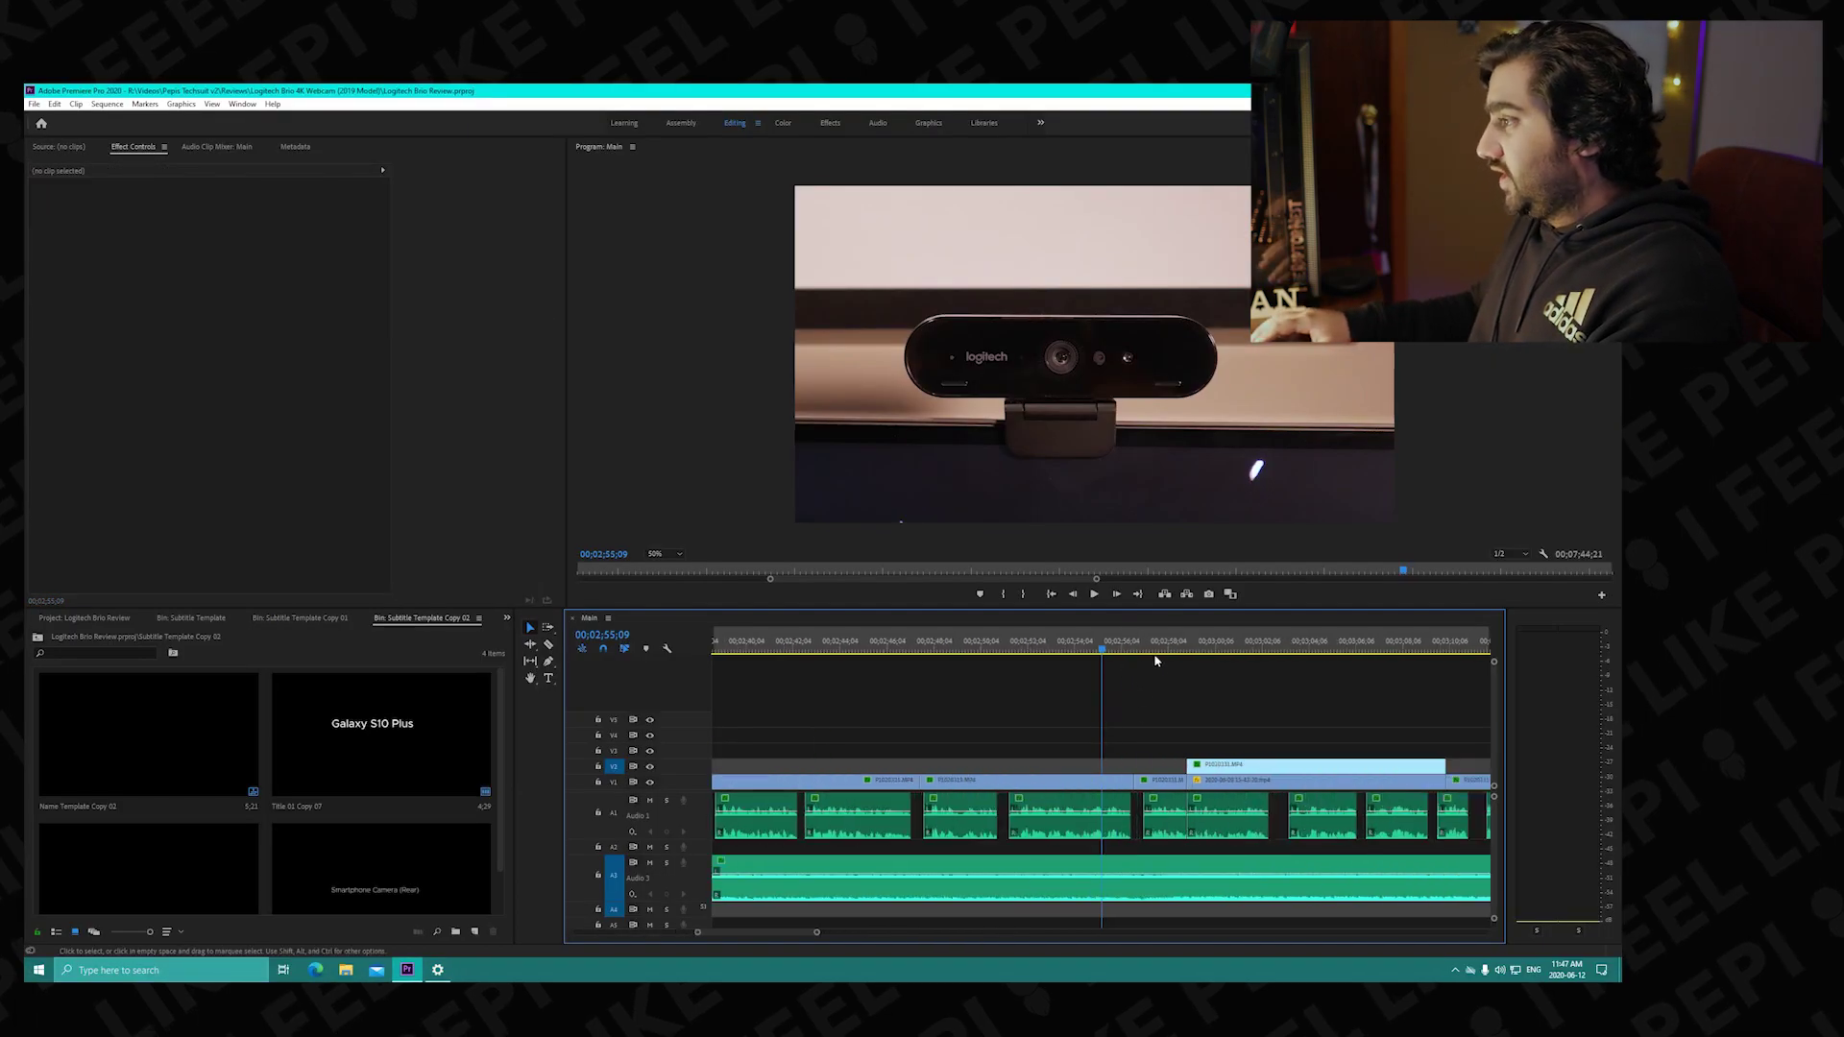
pyautogui.moveTo(1156, 647); pyautogui.dragTo(1194, 642)
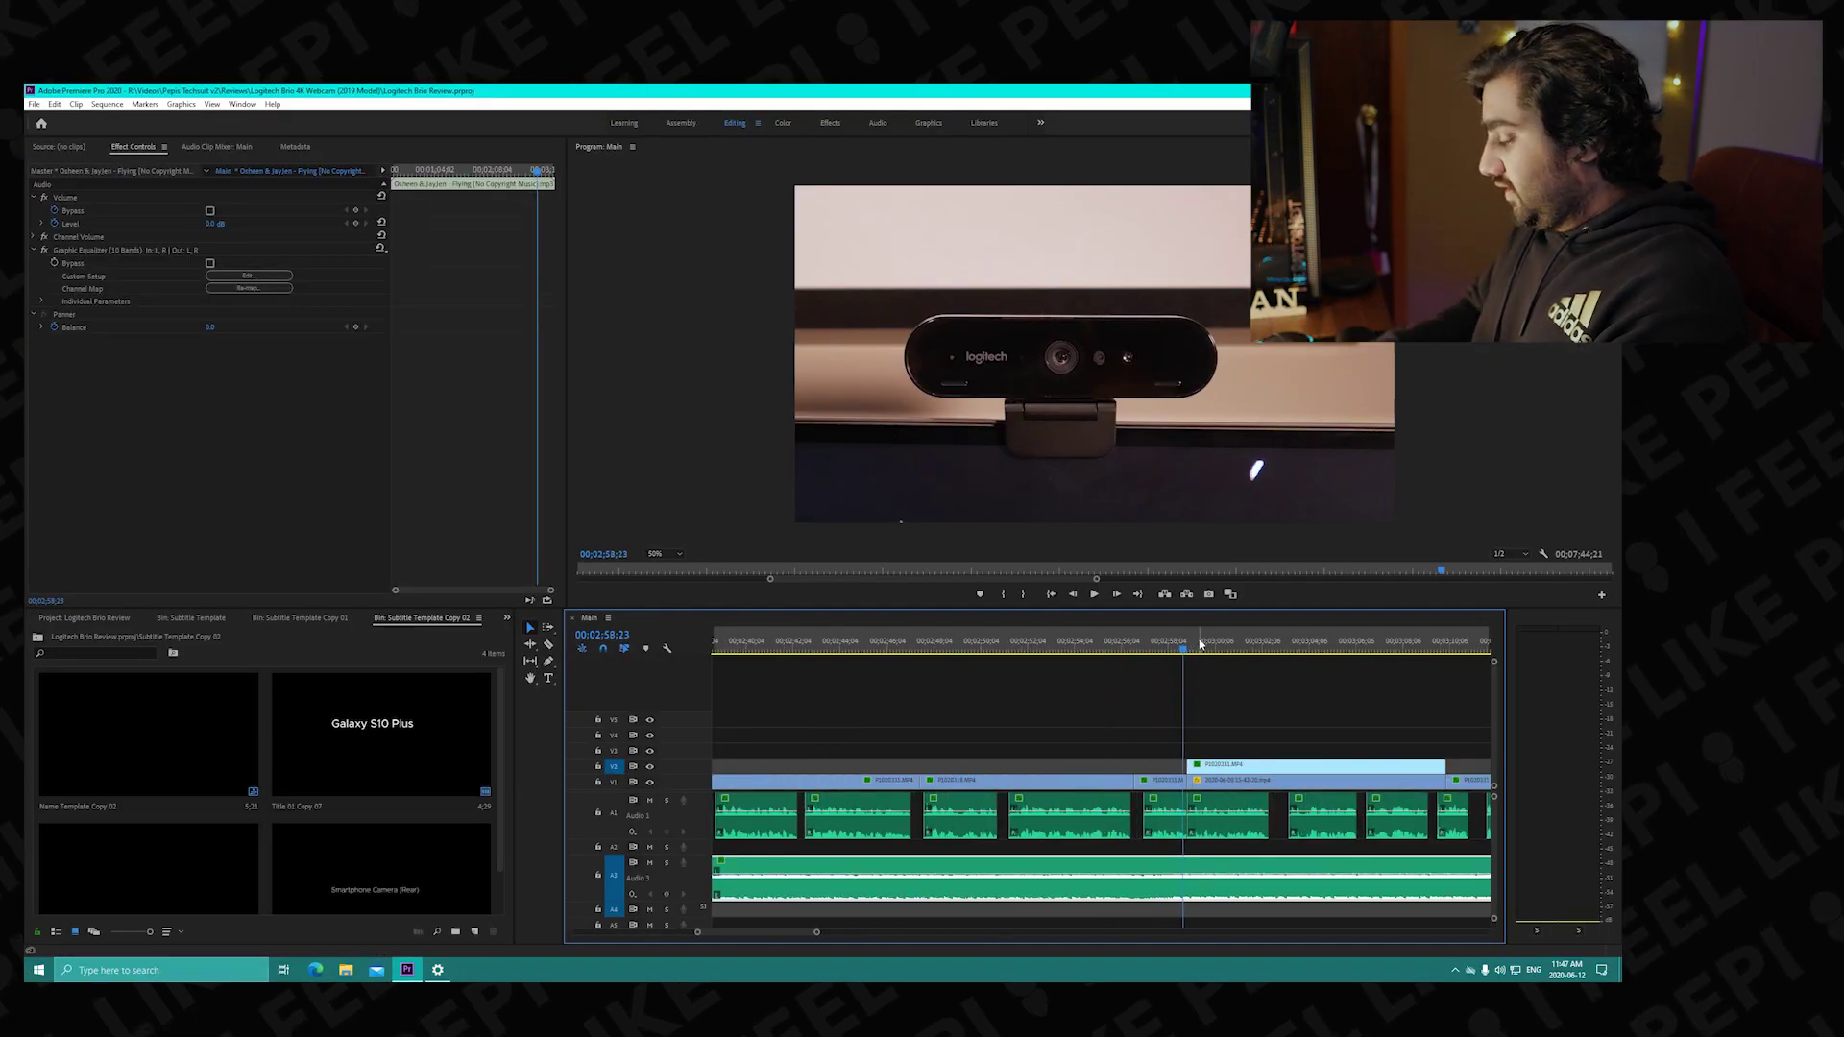
# Step the Main sequence playhead forward to about 00;02;59;07 and back again around the start of the upper video clip.
pyautogui.click(1199, 644)
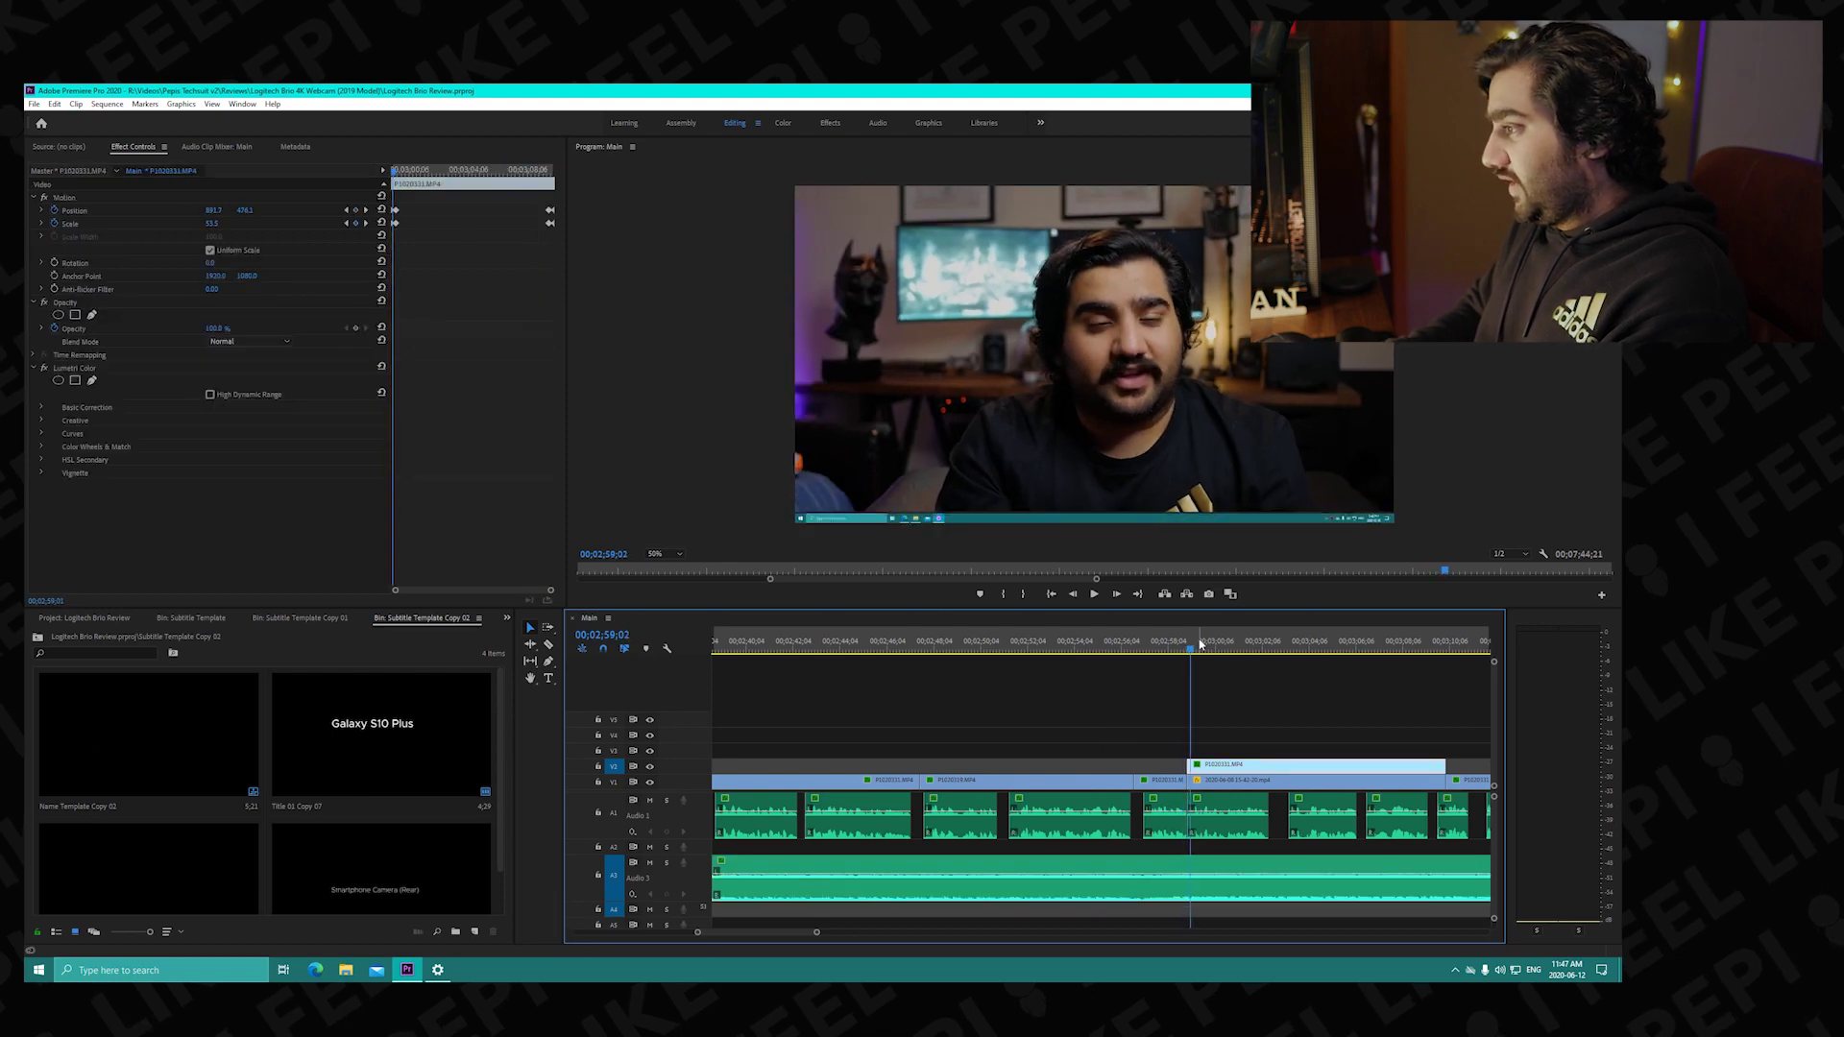
pyautogui.press('Right')
pyautogui.press('Right')
pyautogui.press('Right')
pyautogui.press('Right')
pyautogui.press('Right')
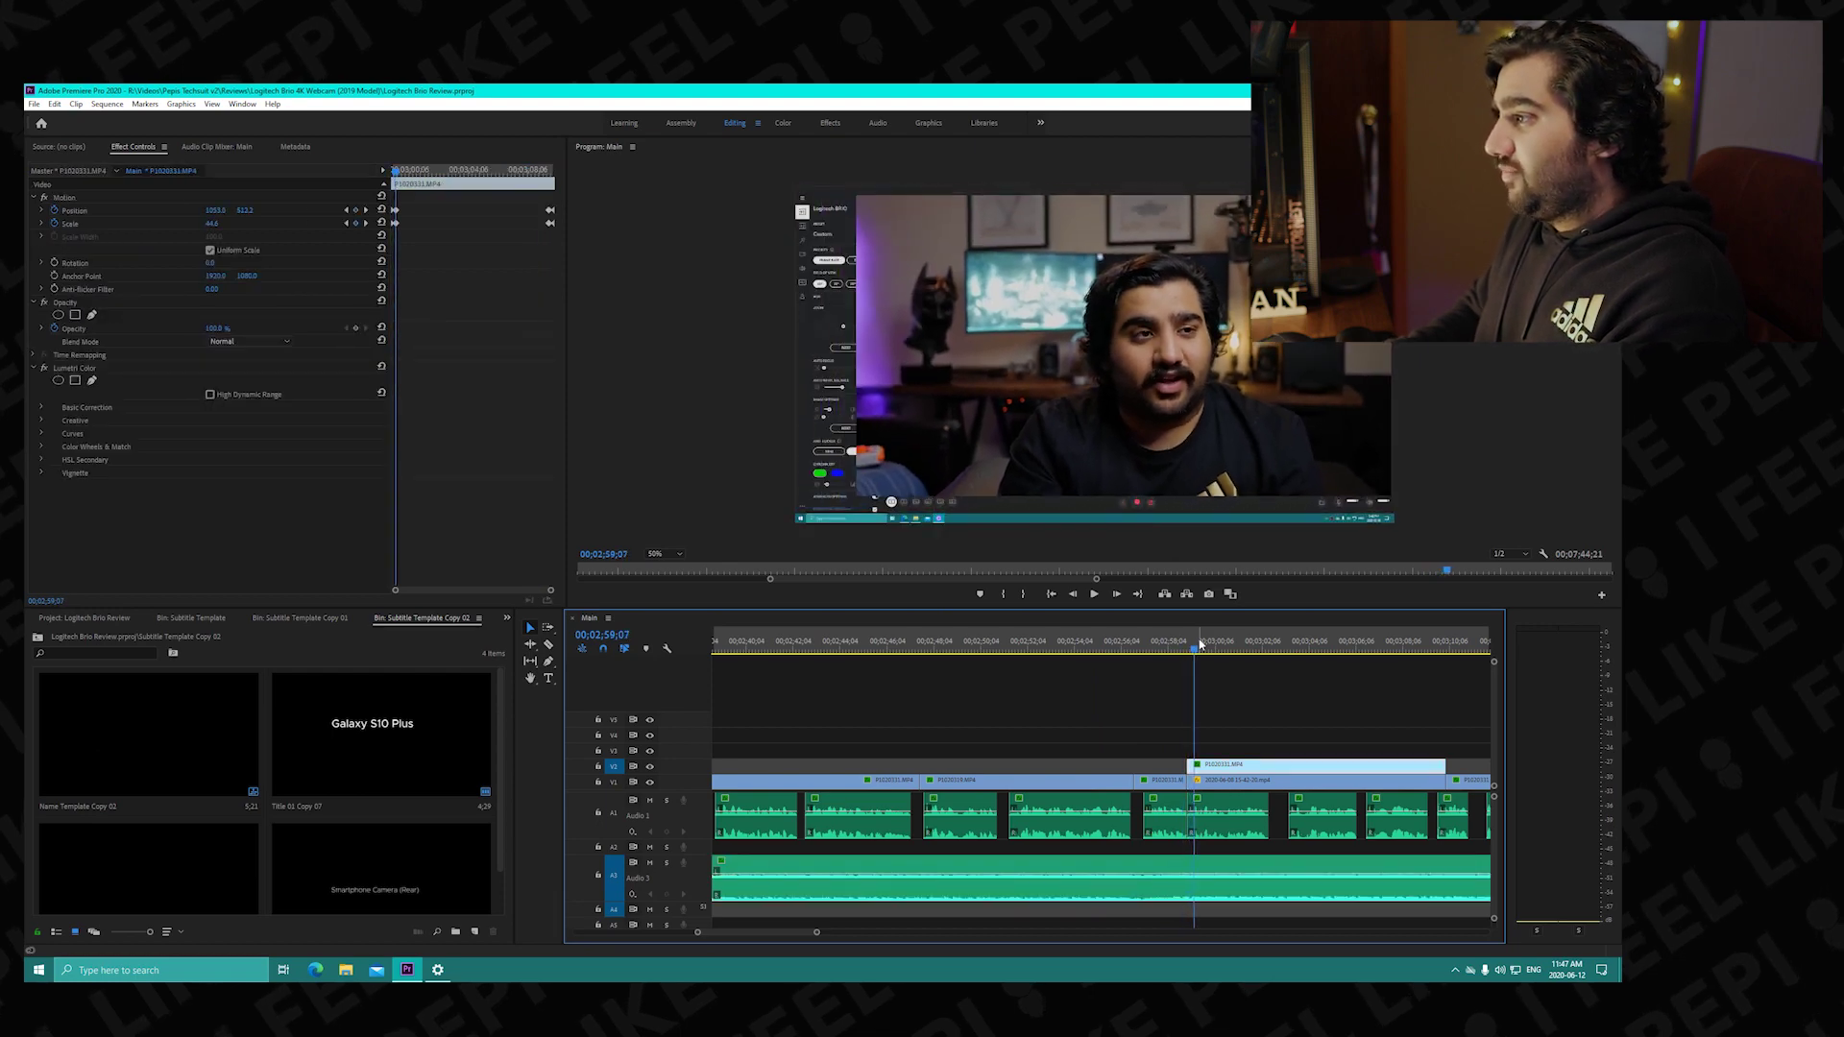
pyautogui.press('Left')
pyautogui.press('Left')
pyautogui.press('Left')
pyautogui.press('Left')
pyautogui.press('Left')
pyautogui.press('Left')
pyautogui.press('Left')
pyautogui.press('Left')
pyautogui.press('Left')
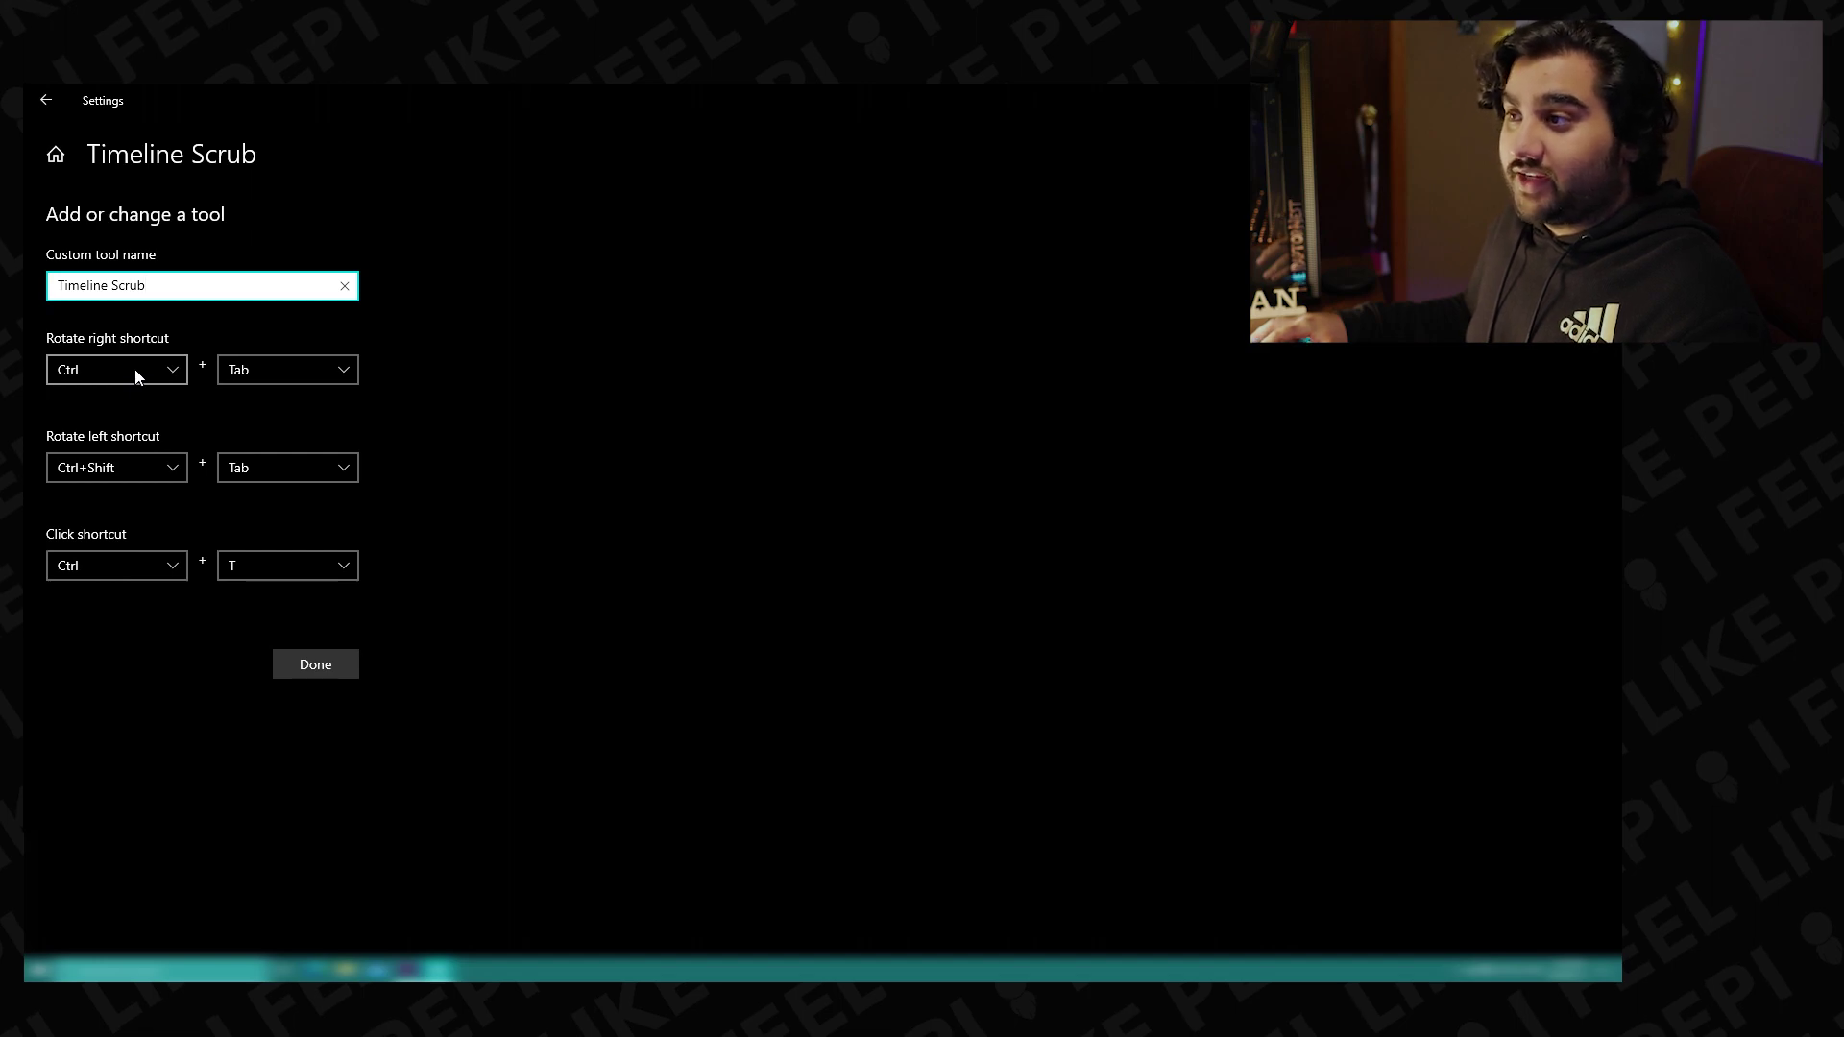
# Set the Timeline Scrub tool's rotate right shortcut to None + Right in Windows Settings.
pyautogui.click(136, 375)
pyautogui.click(120, 548)
pyautogui.click(268, 367)
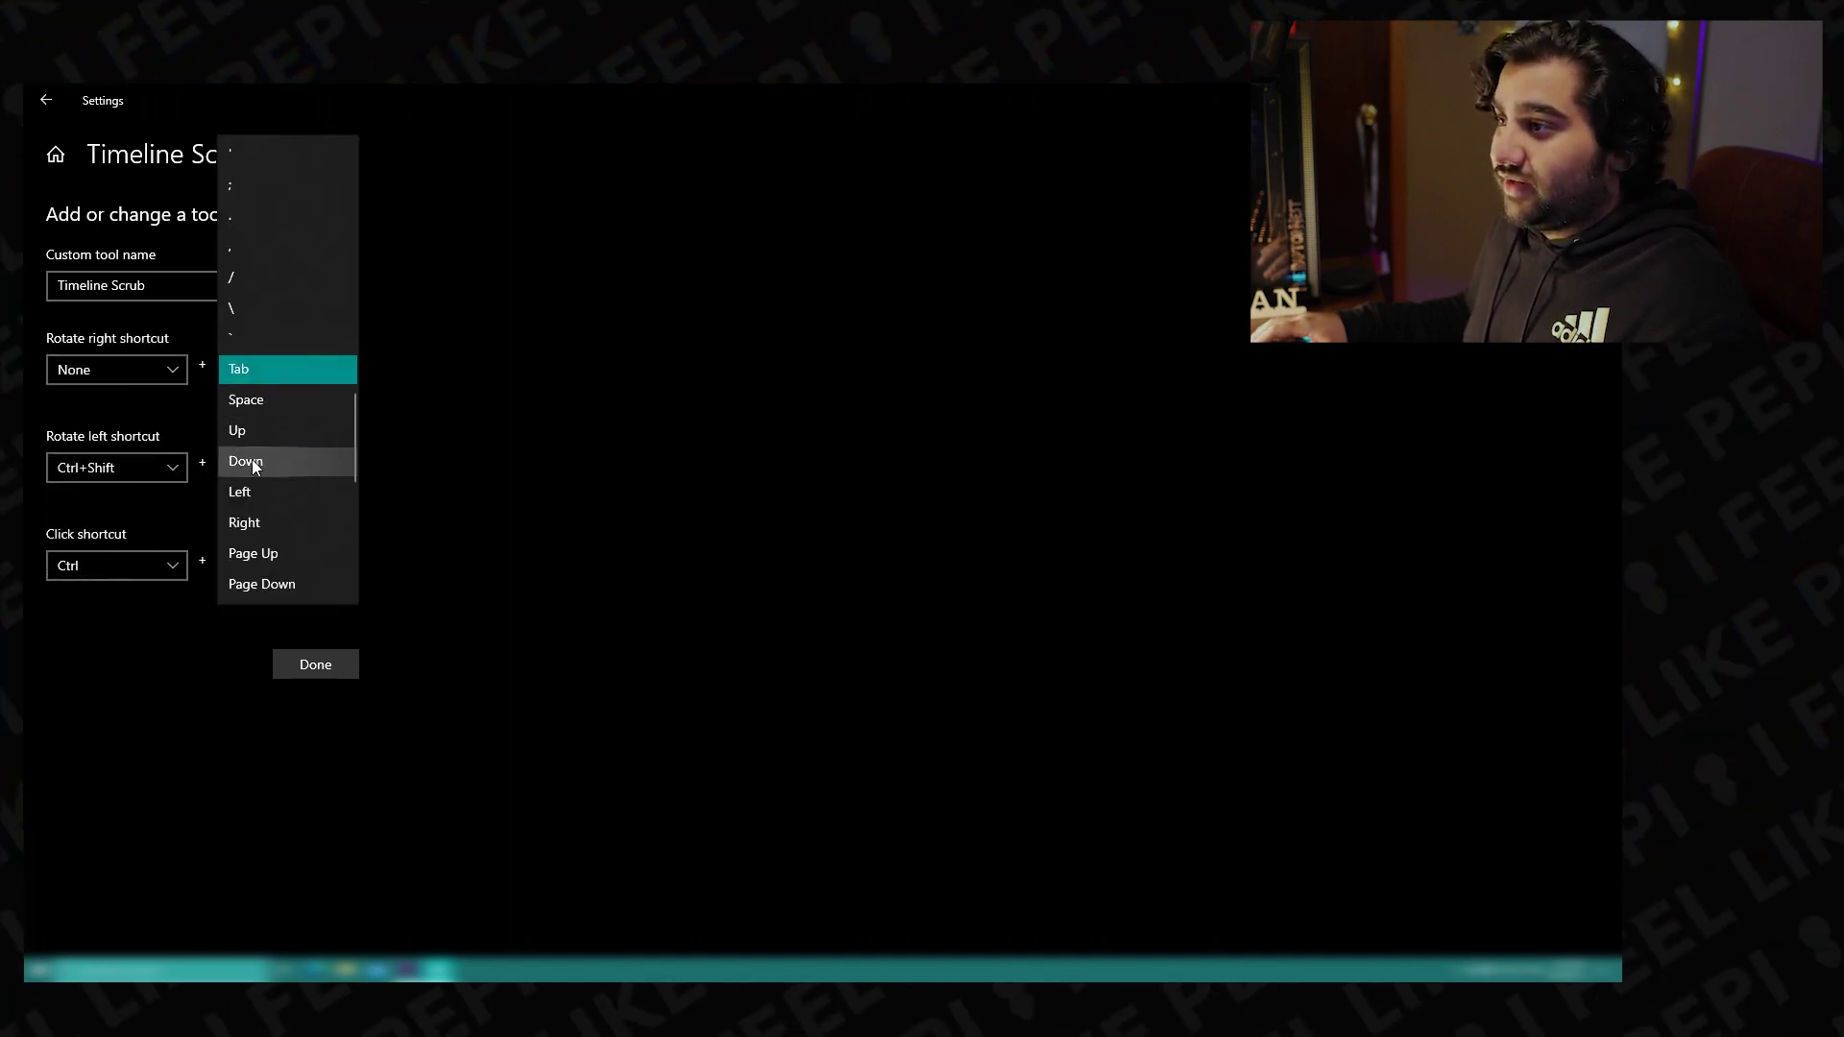
pyautogui.scroll(-2, 254, 524)
pyautogui.click(268, 382)
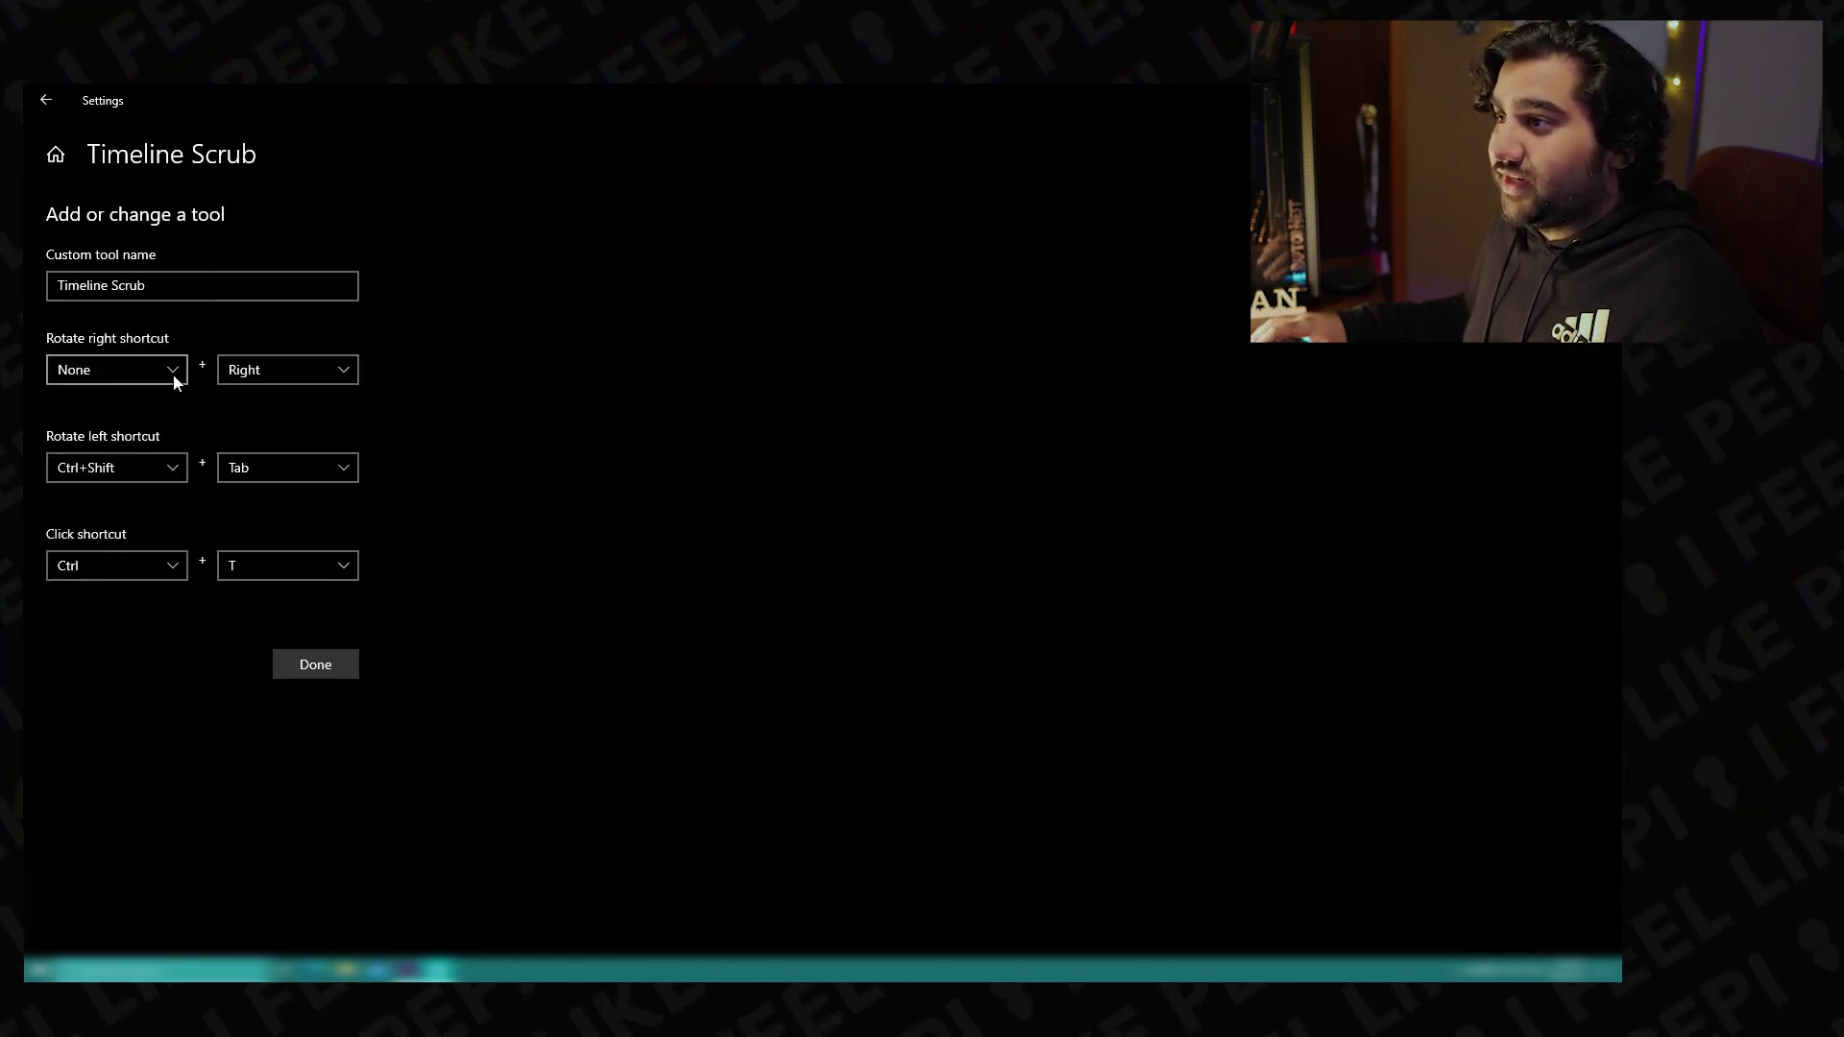
# Set the Timeline Scrub tool's rotate left shortcut to None + Left.
pyautogui.click(135, 466)
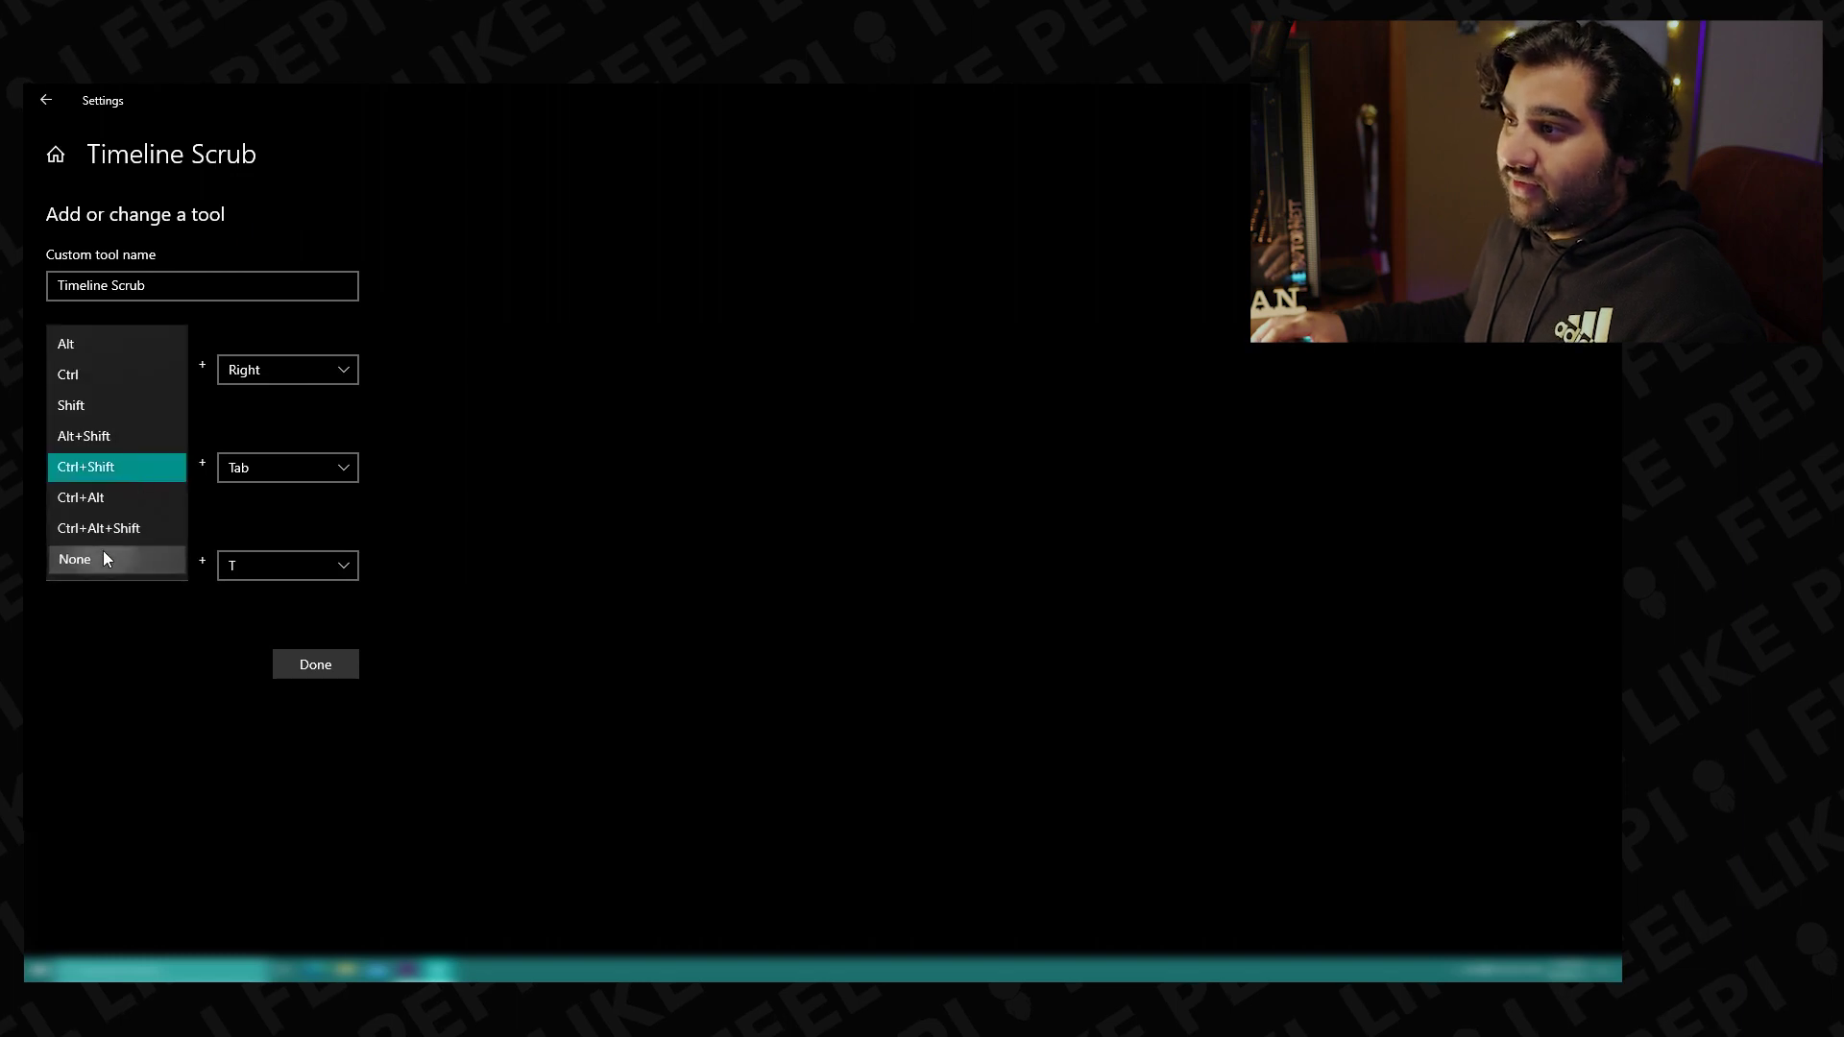
pyautogui.click(102, 559)
pyautogui.click(273, 468)
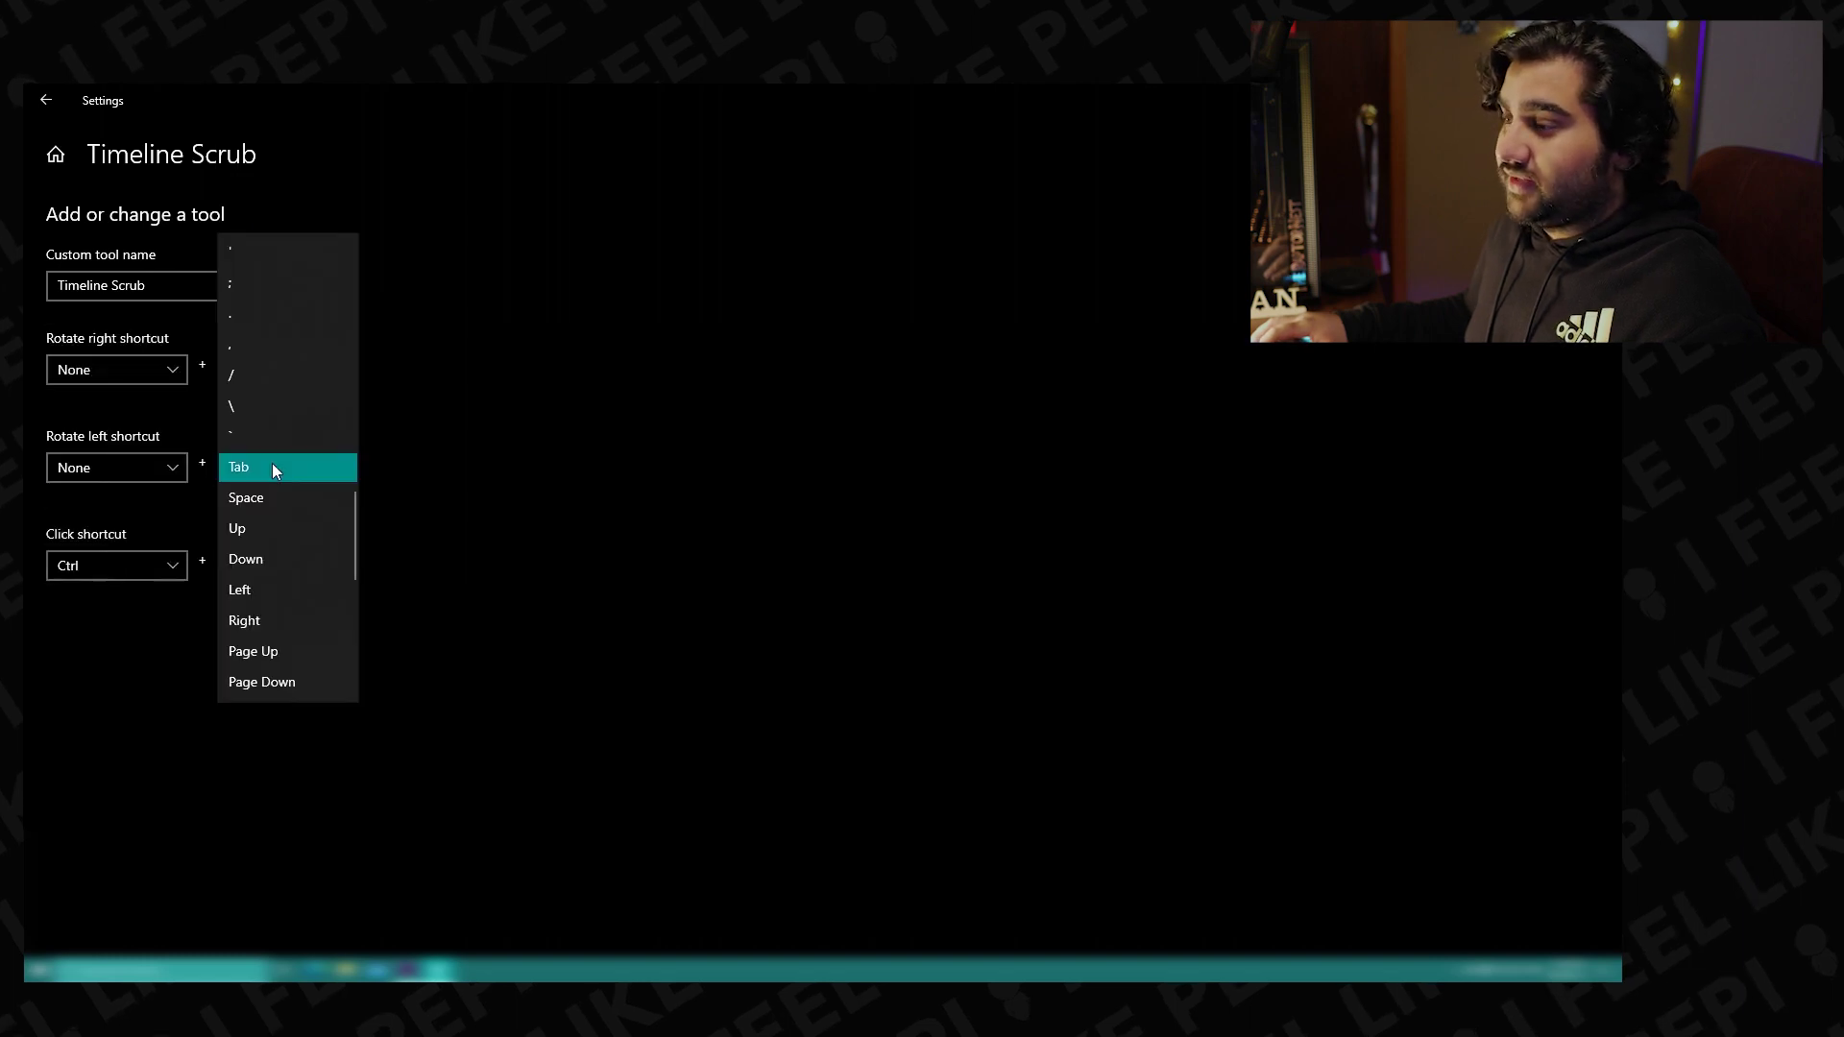
pyautogui.click(280, 588)
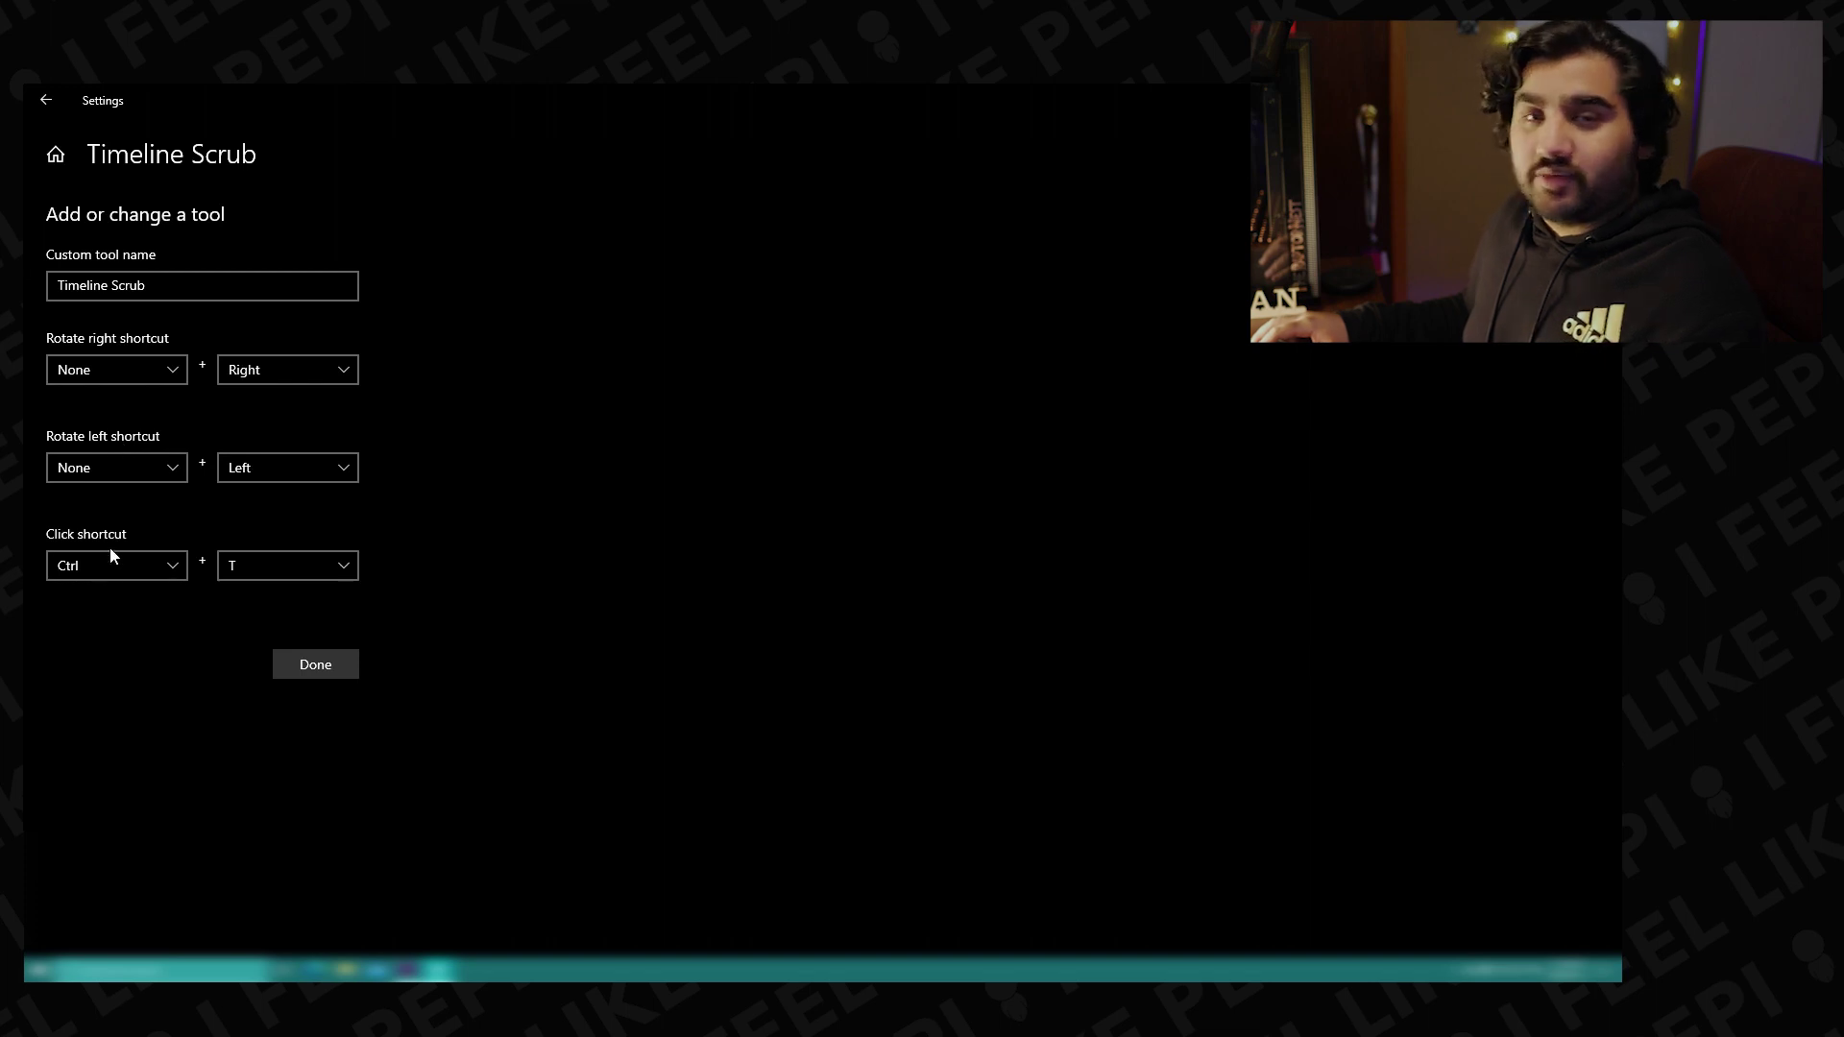
# Set the Timeline Scrub tool's click shortcut to None + Space and save the tool.
pyautogui.click(160, 566)
pyautogui.click(134, 747)
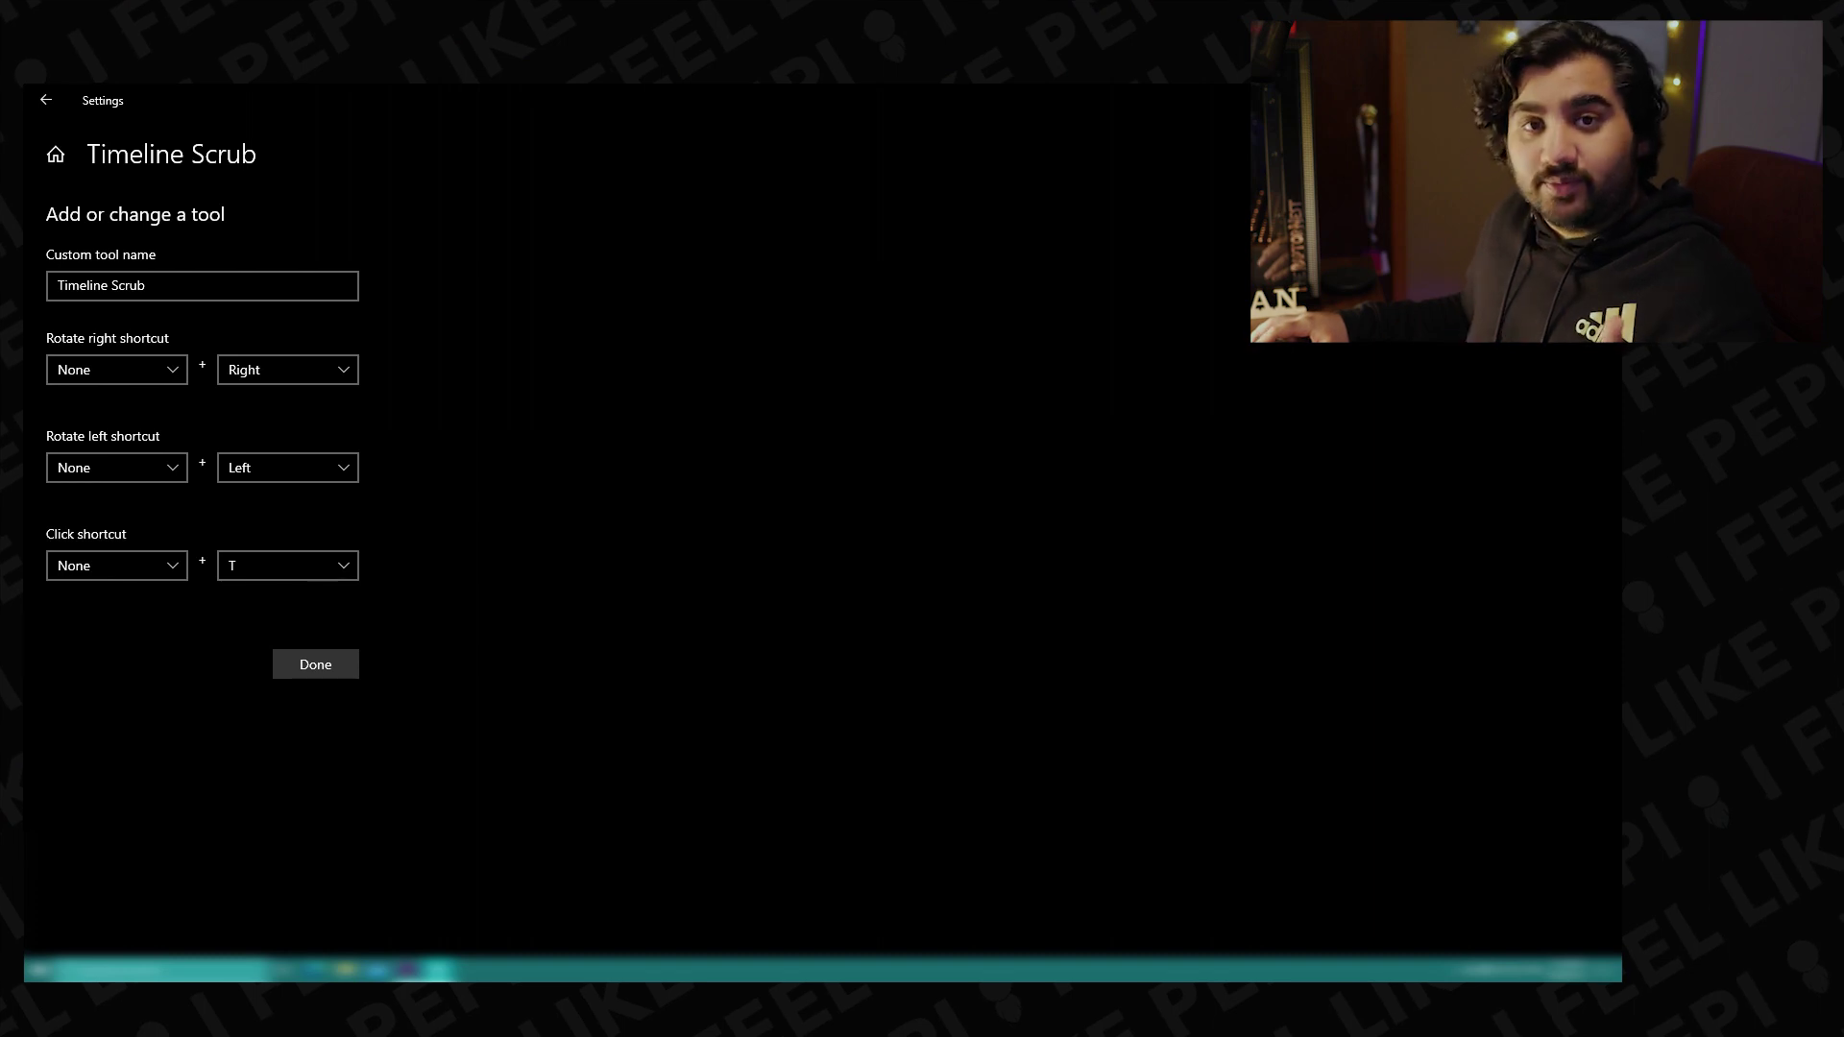
pyautogui.click(298, 568)
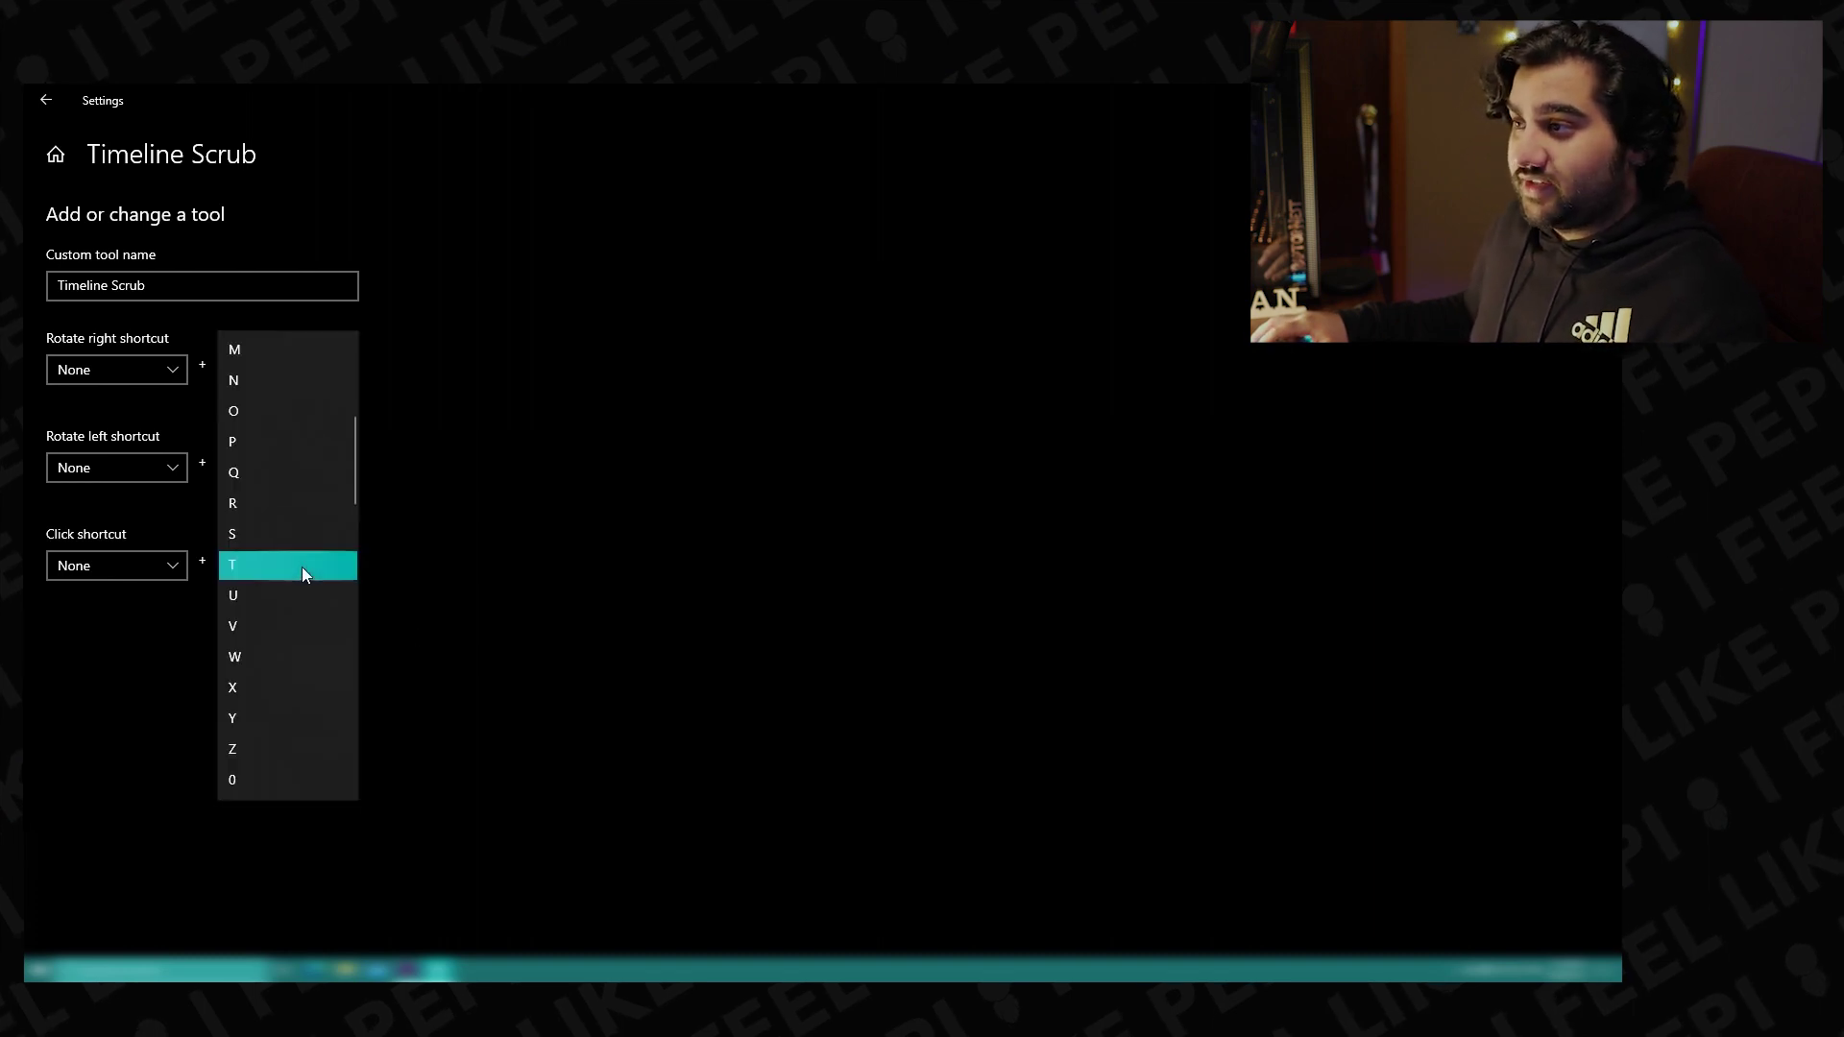
pyautogui.scroll(5, 306, 538)
pyautogui.scroll(-10, 326, 528)
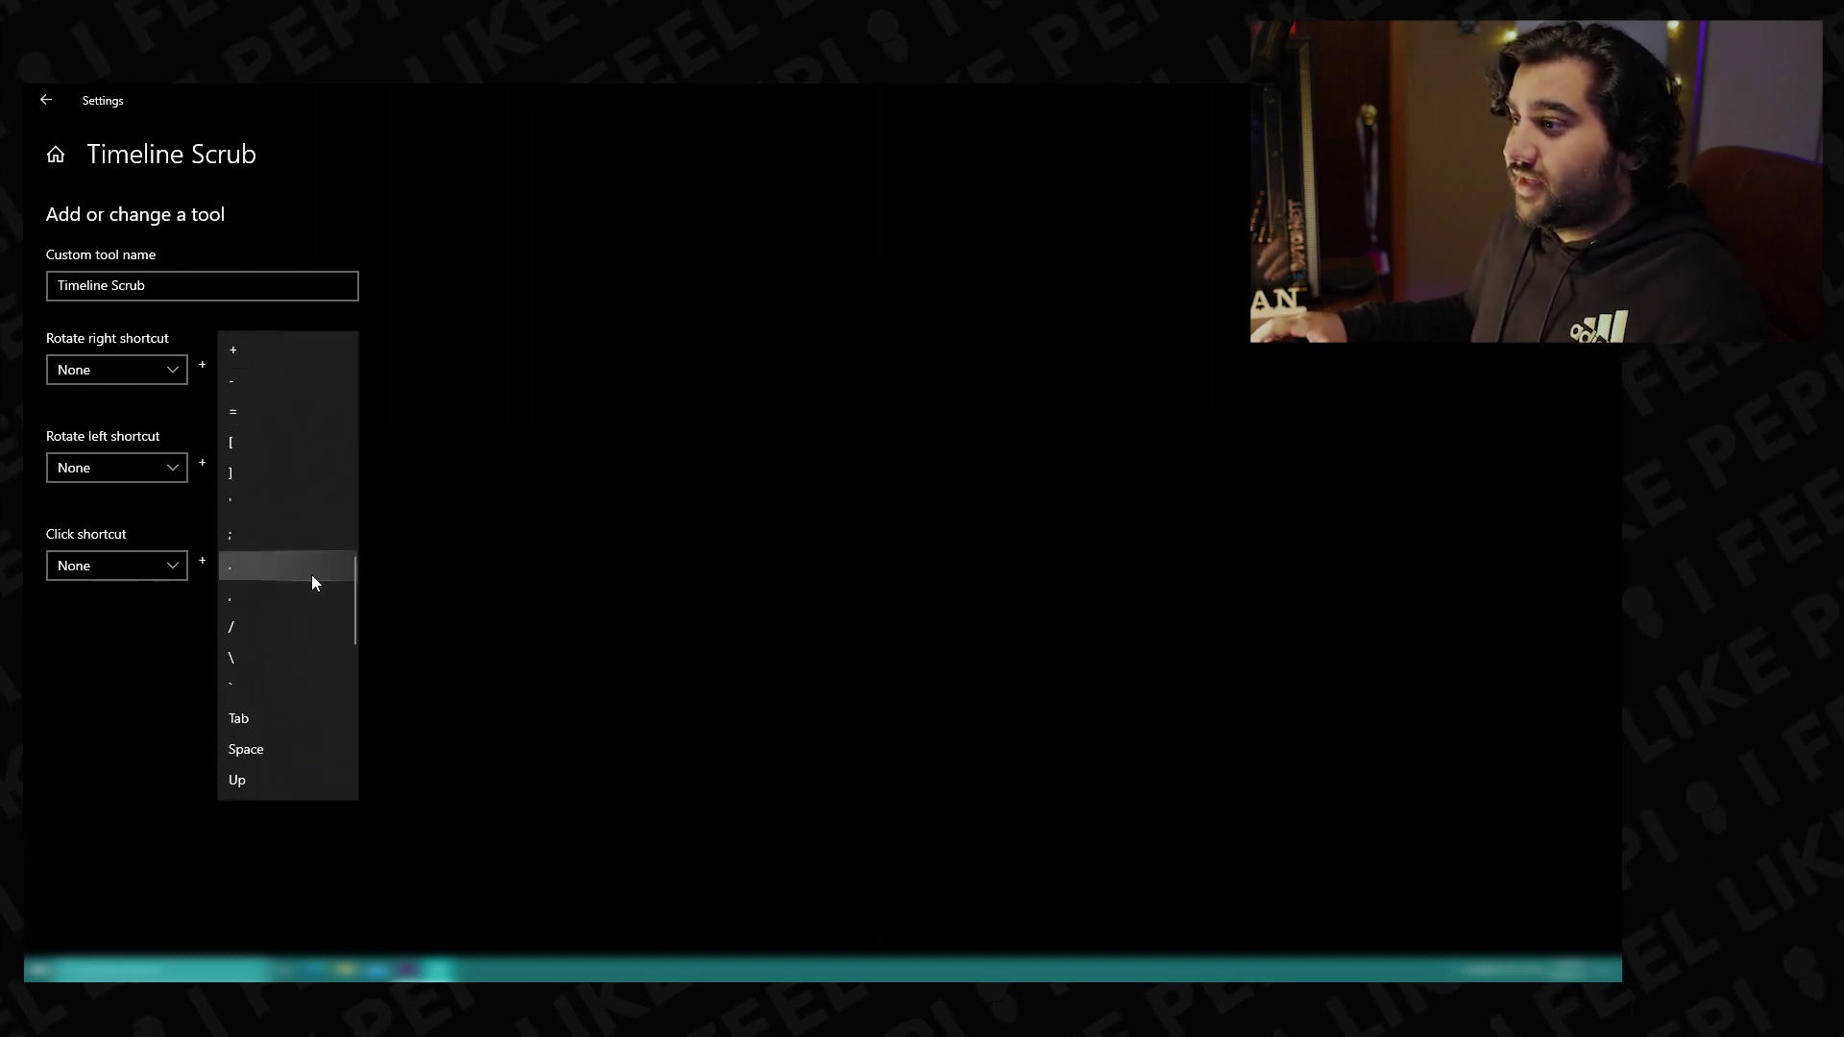
pyautogui.click(267, 404)
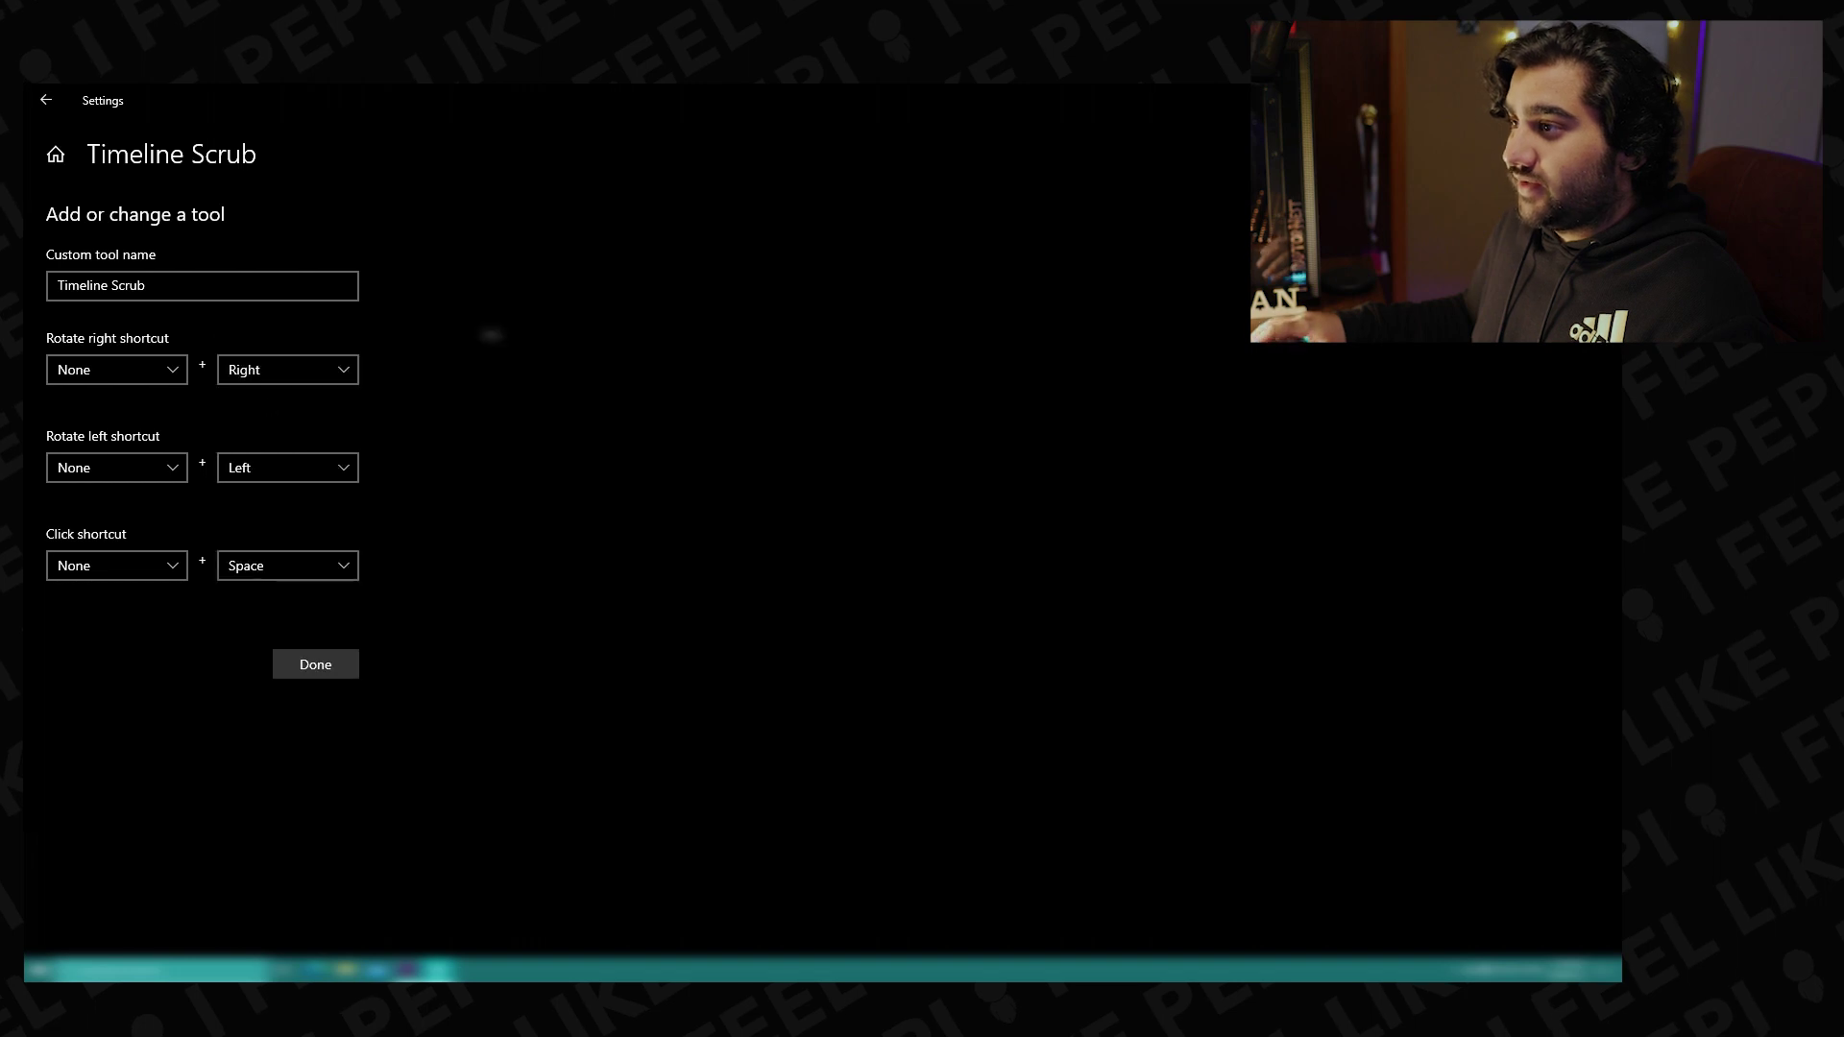
pyautogui.click(317, 665)
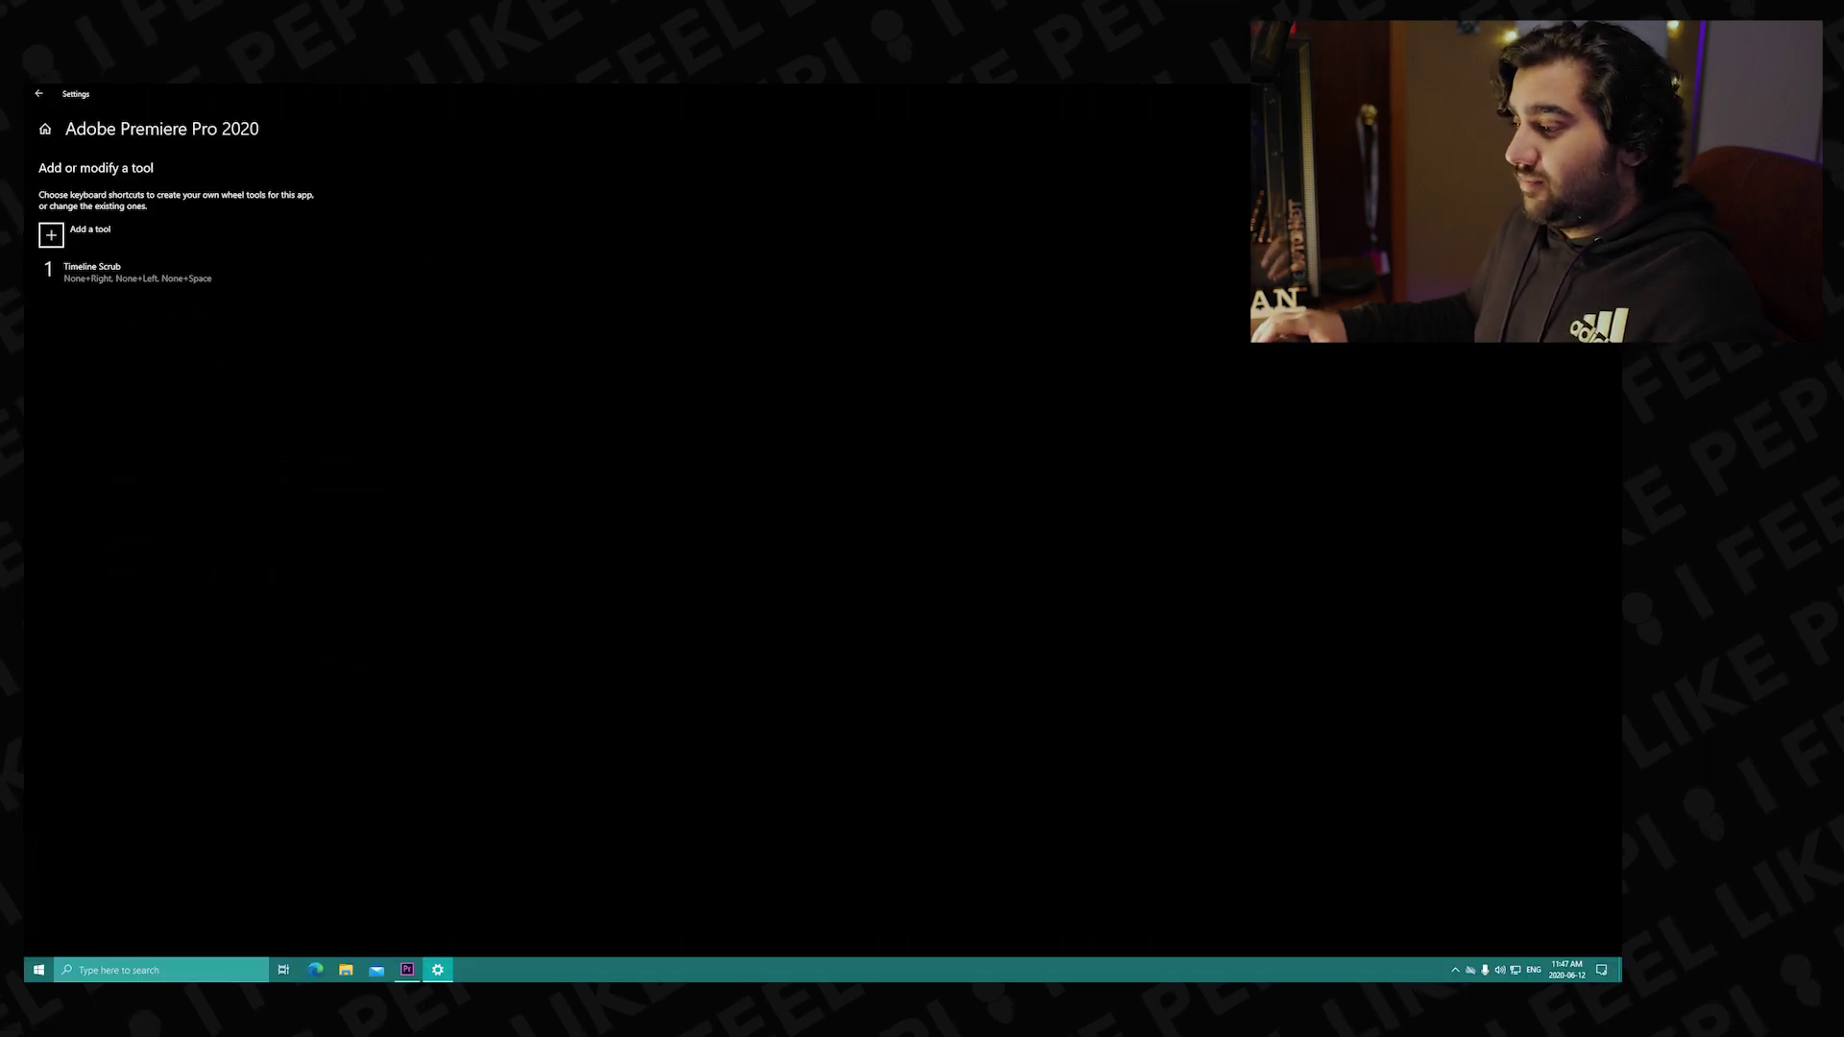
# Switch to Premiere Pro, place the playhead at about 00;02;58;15, and choose the Timeline Scrub tool from the wheel.
pyautogui.click(407, 970)
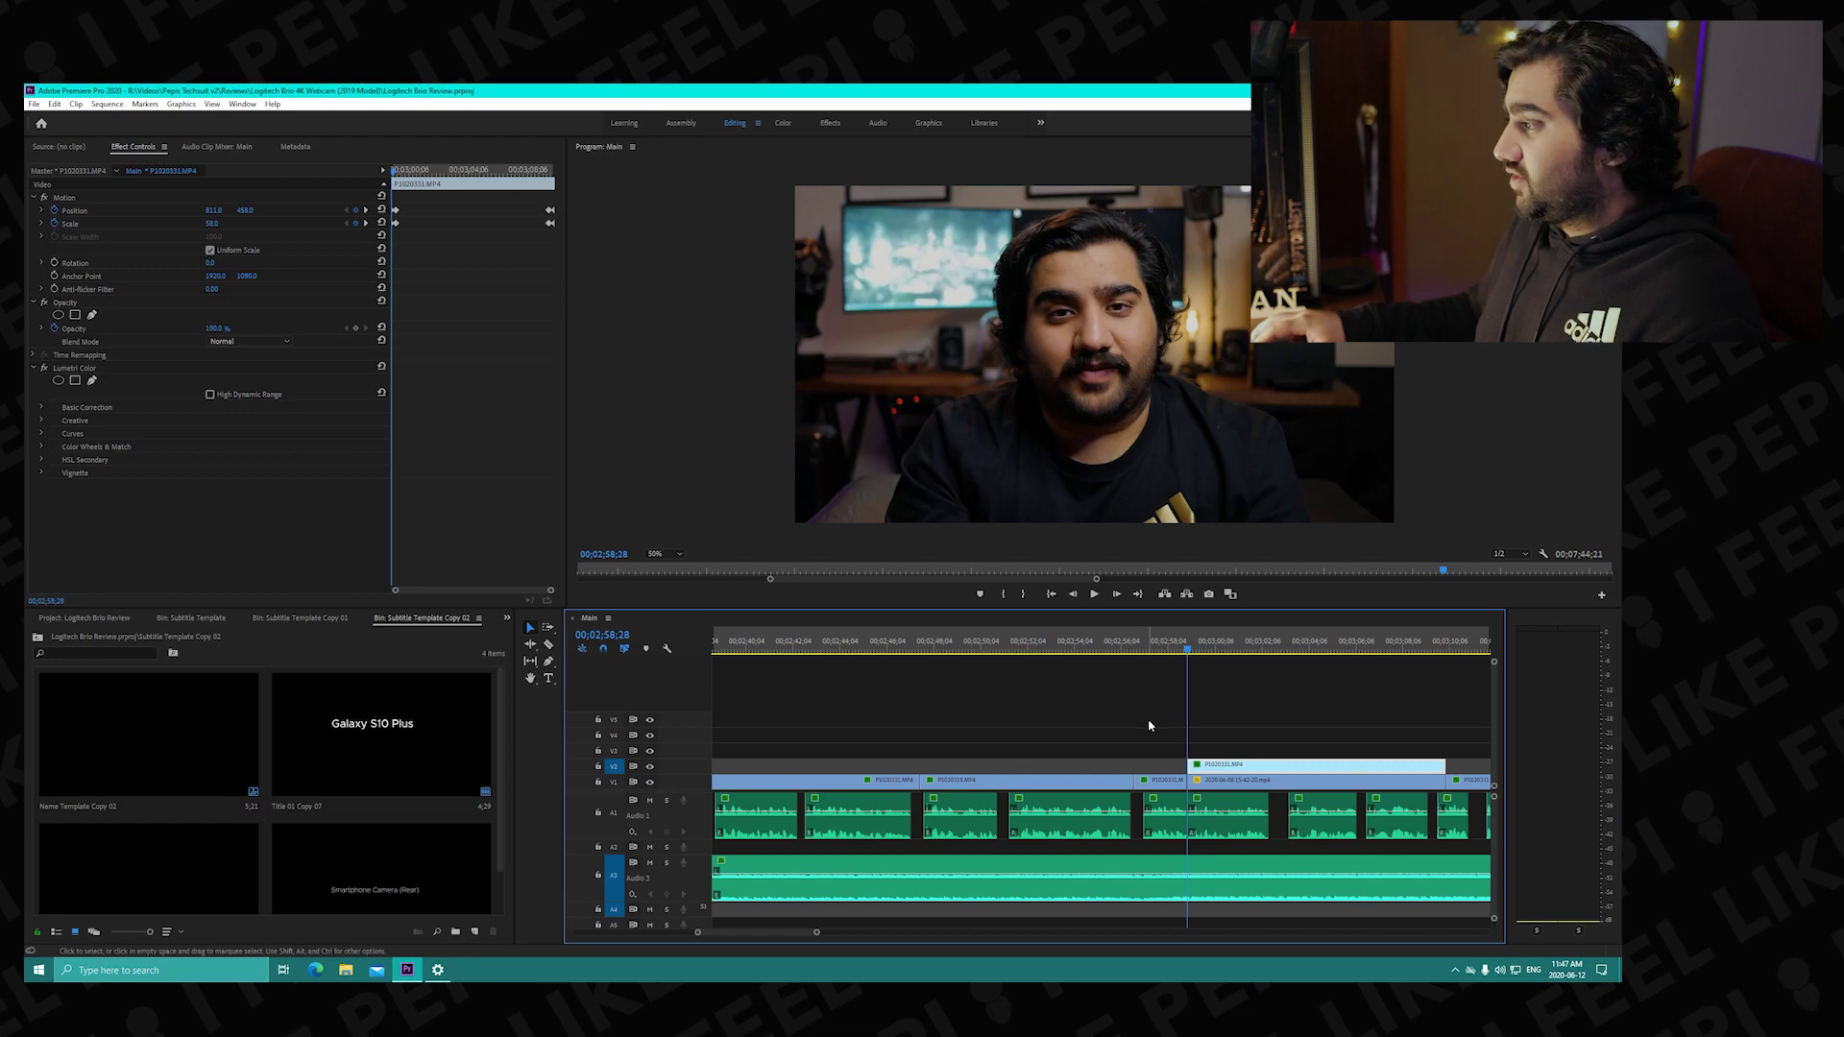
pyautogui.click(1181, 648)
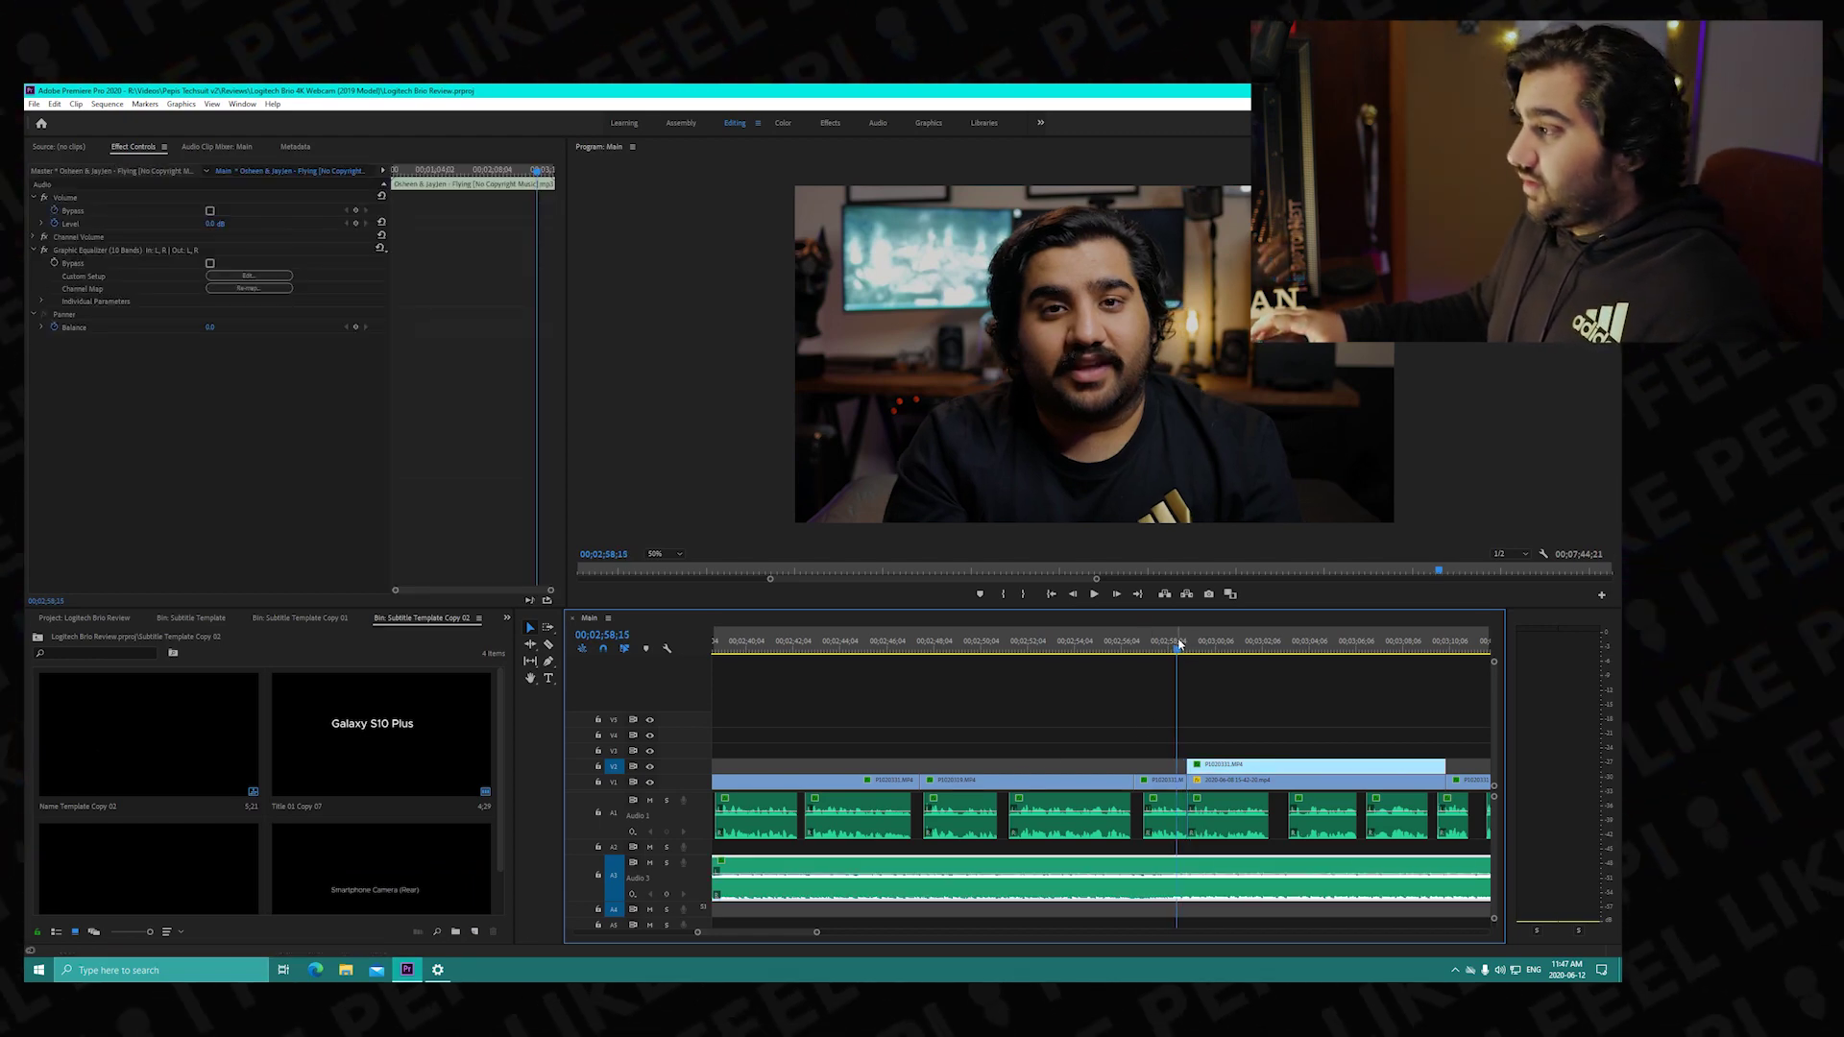
pyautogui.scroll(5, 823, 533)
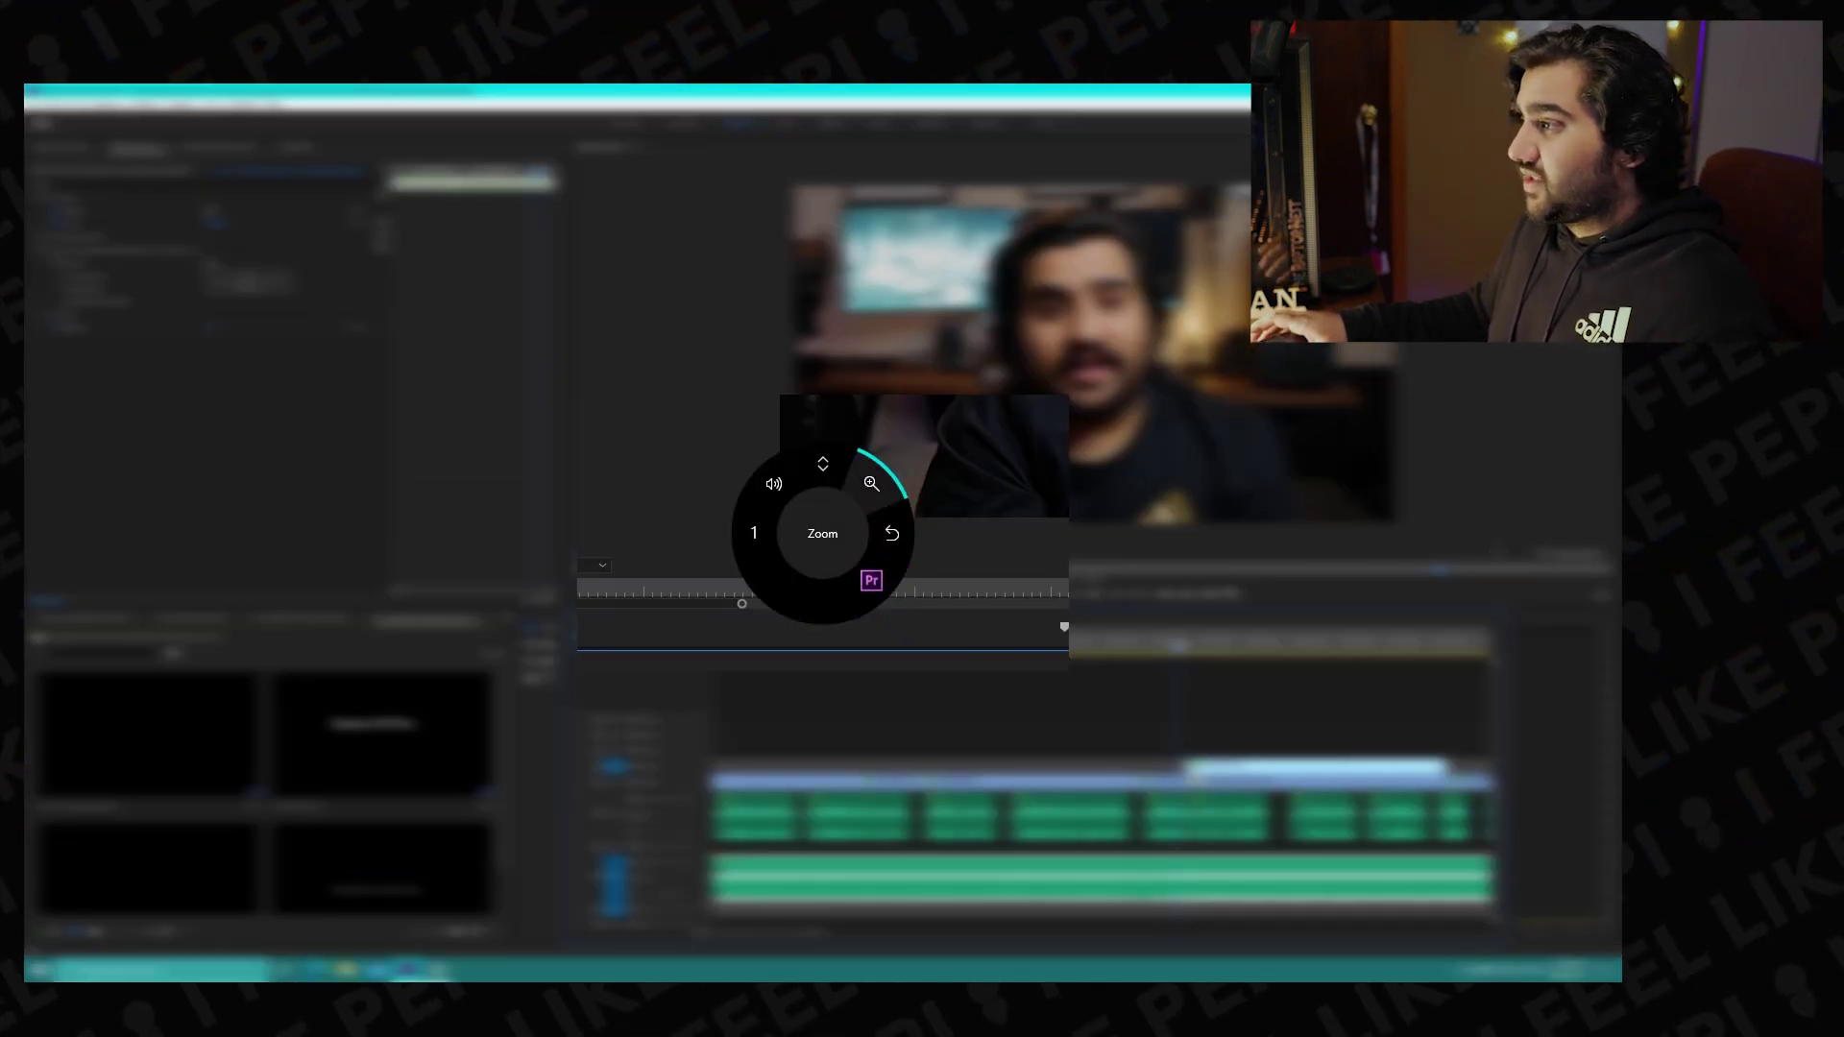
pyautogui.scroll(-4, 823, 533)
pyautogui.scroll(4, 823, 533)
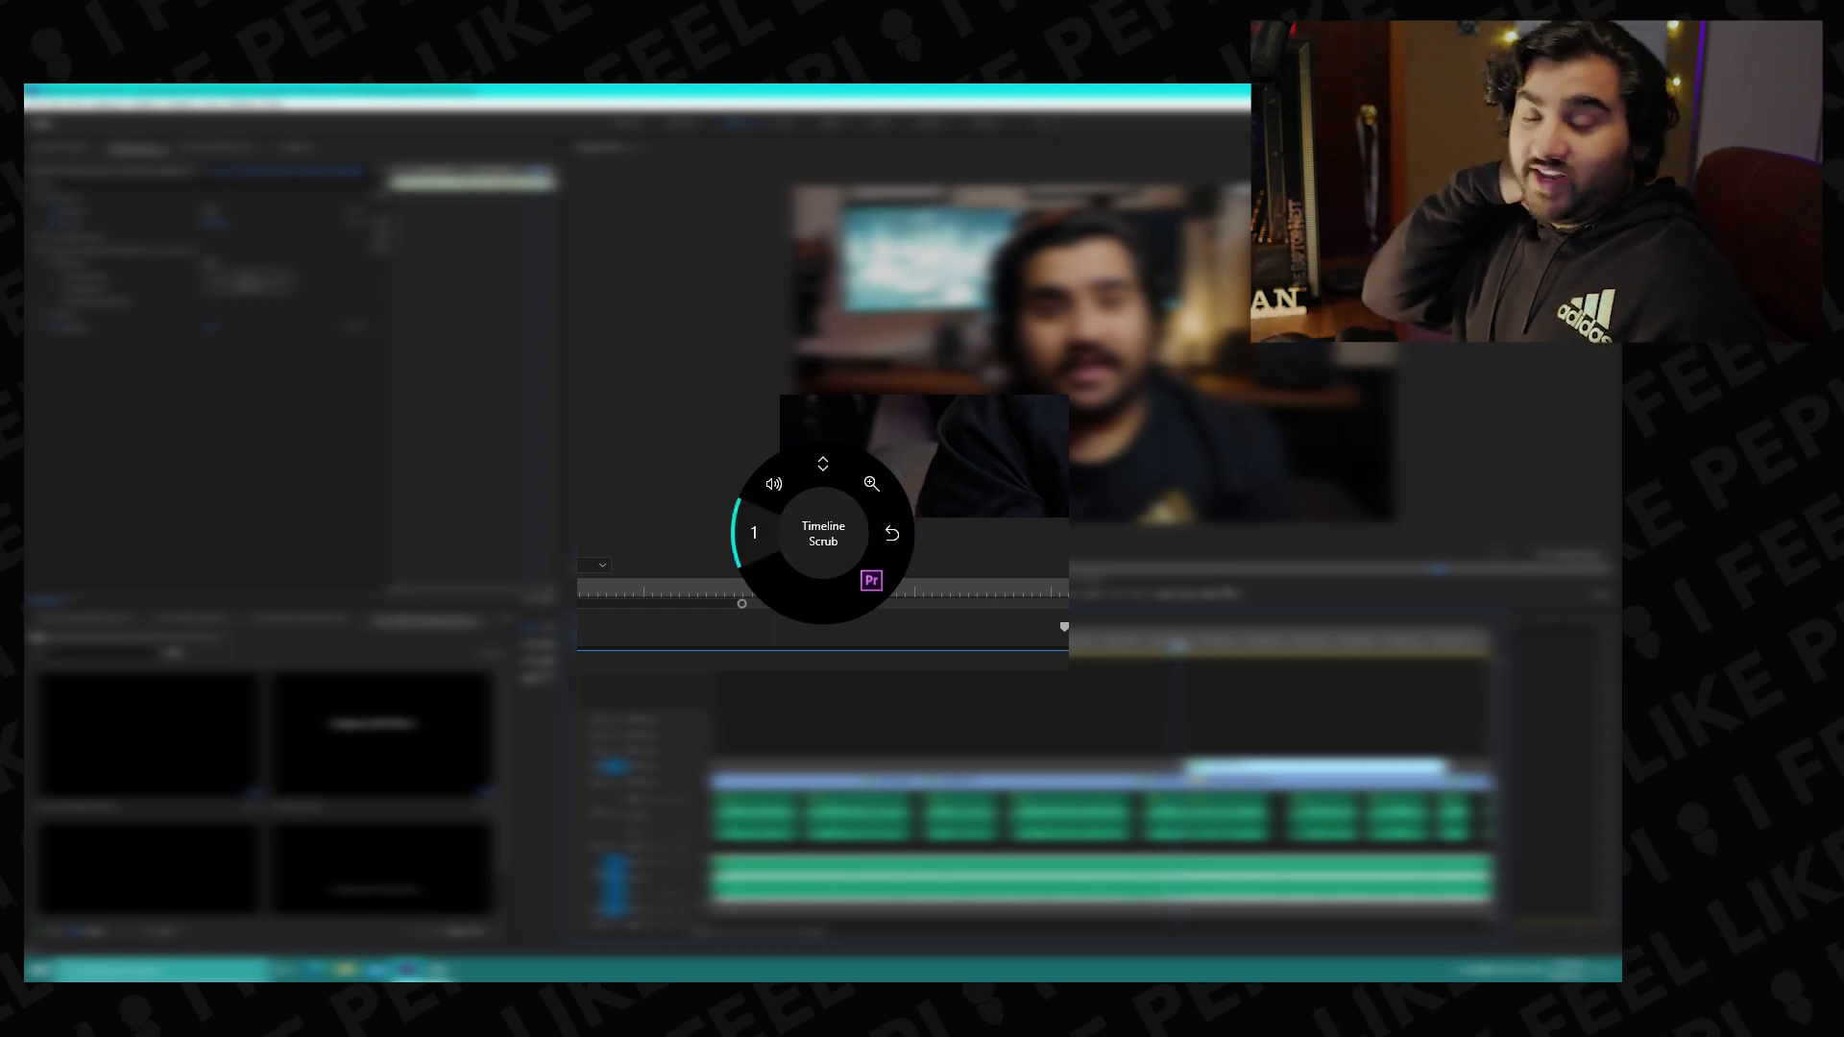
pyautogui.press('Return')
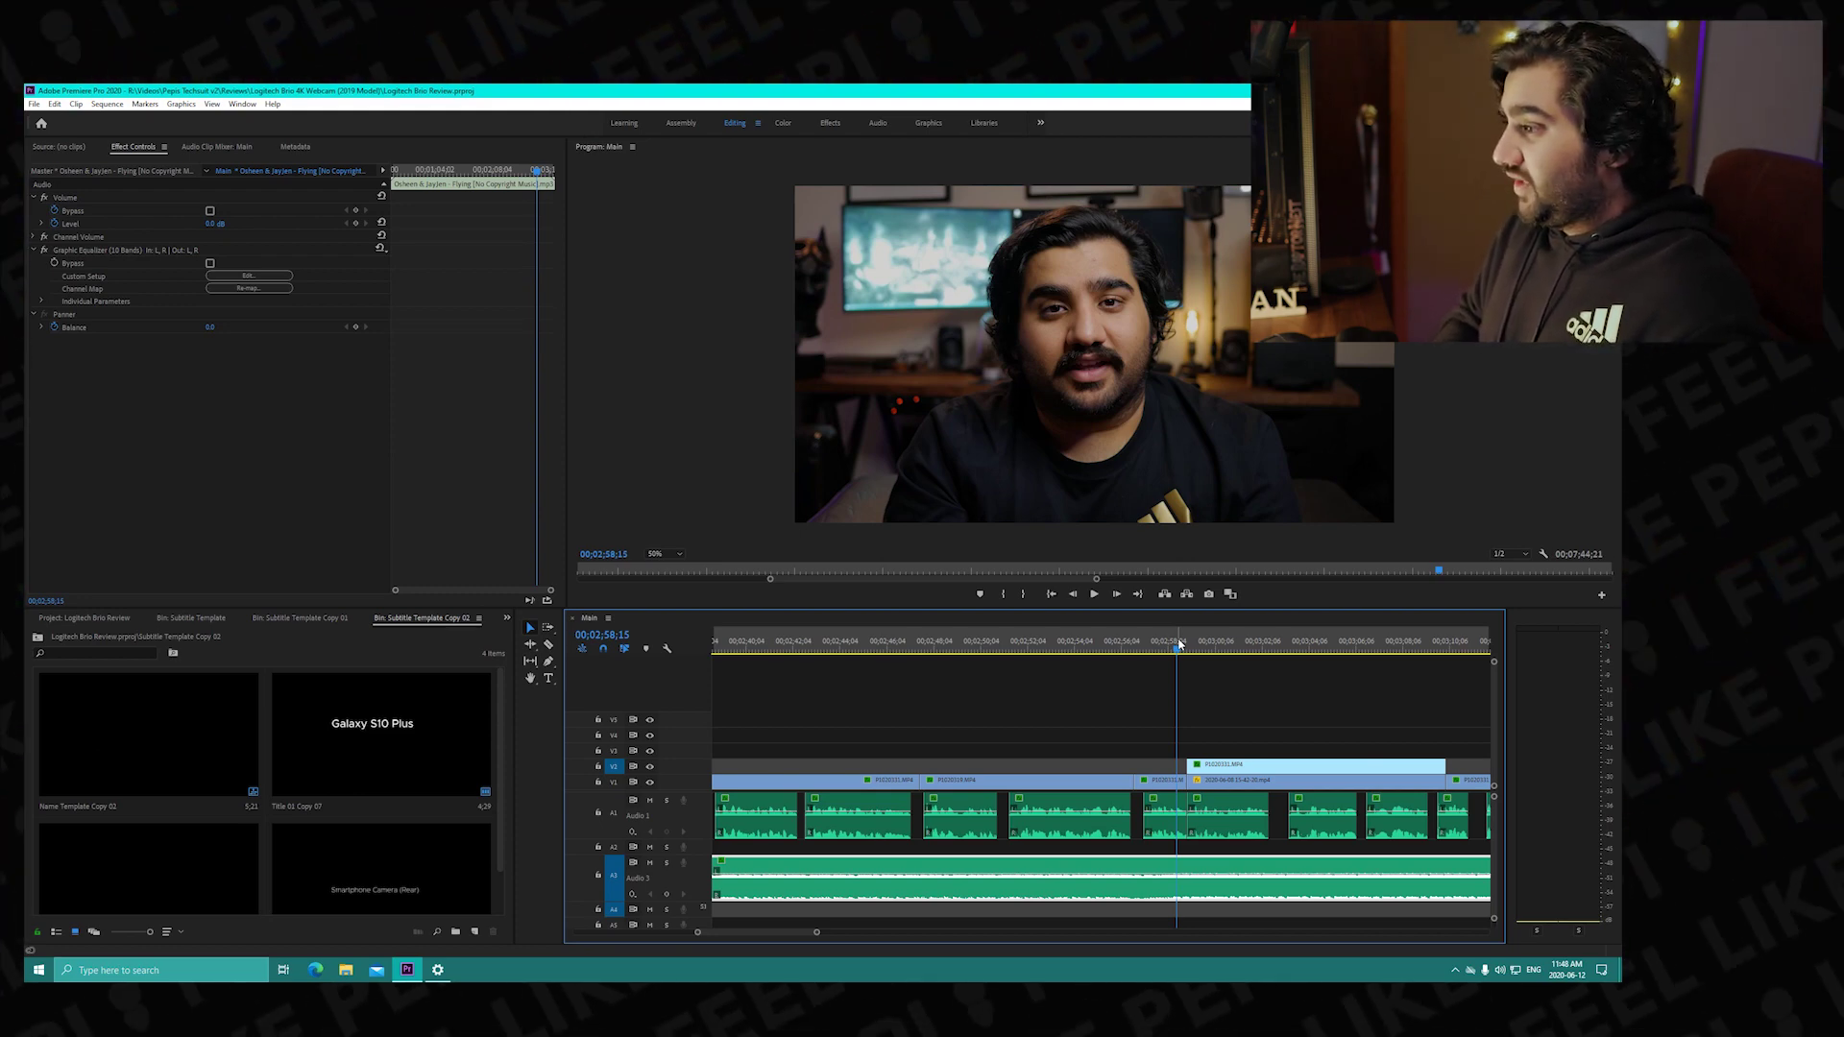
pyautogui.write('666666')
pyautogui.press('Escape')
pyautogui.write('444444')
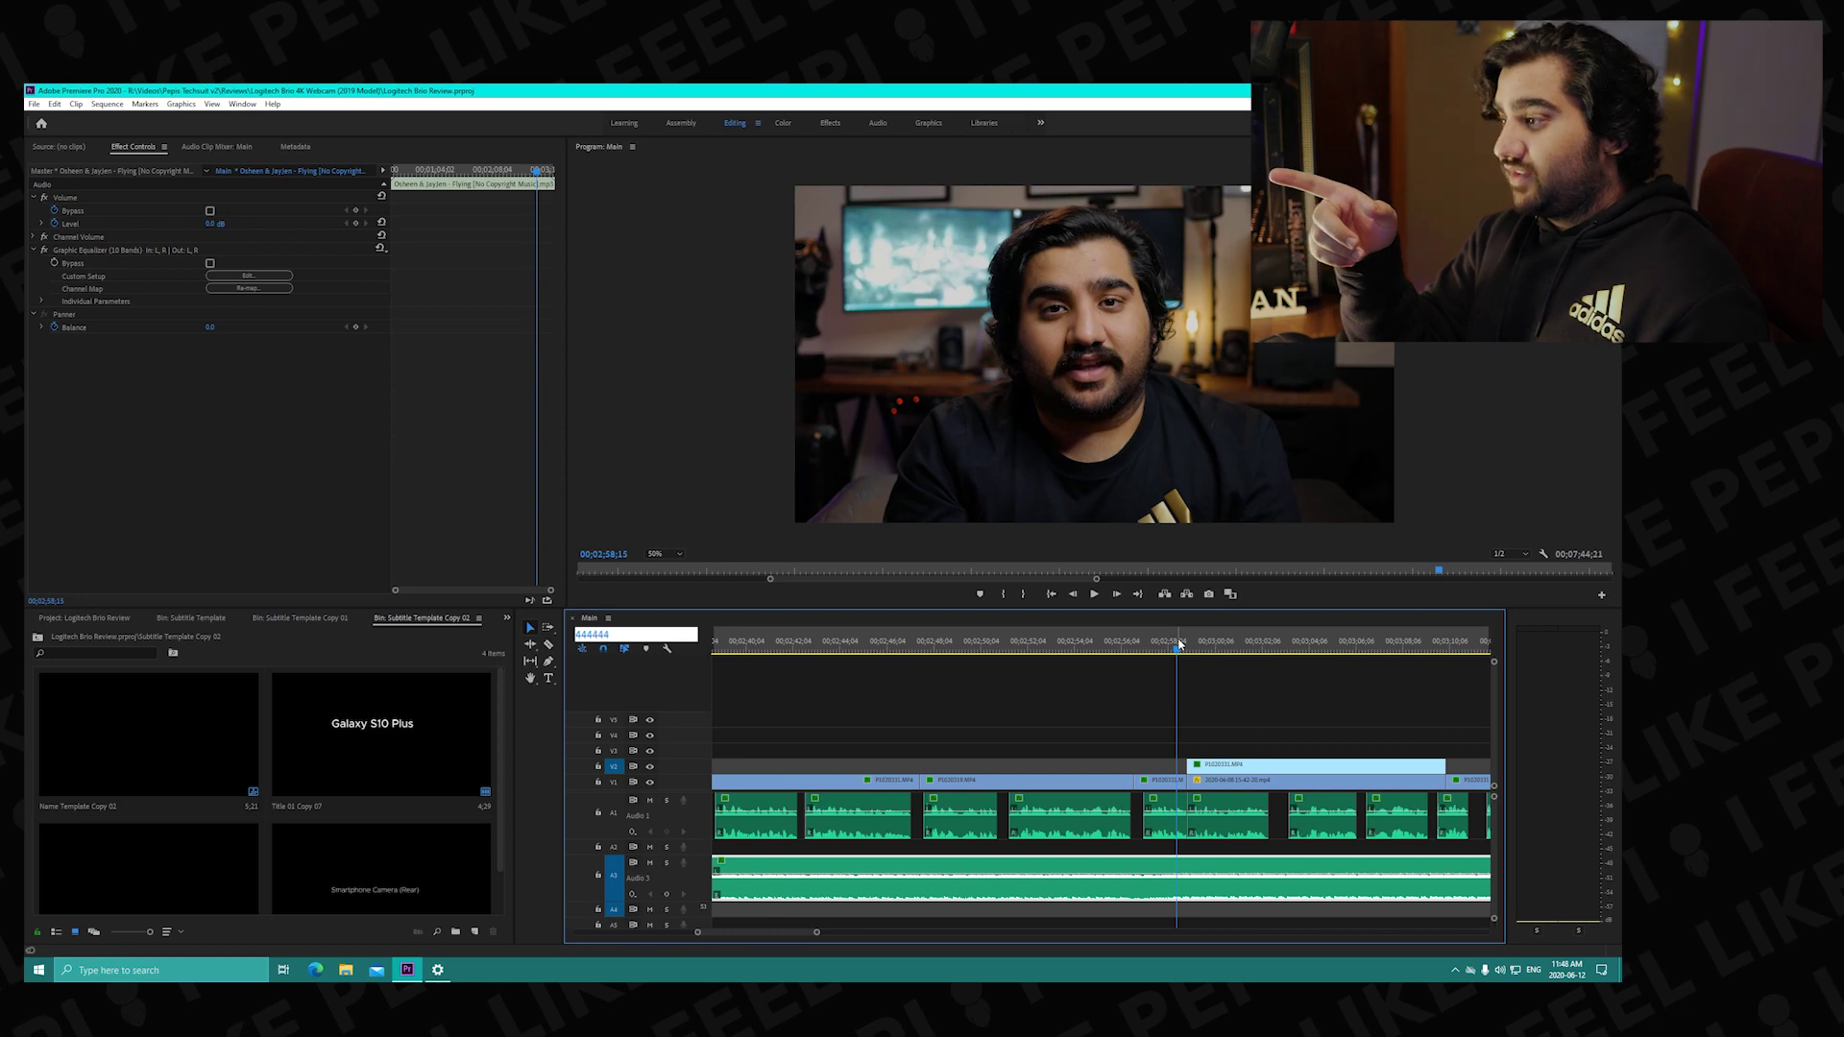
pyautogui.press('Escape')
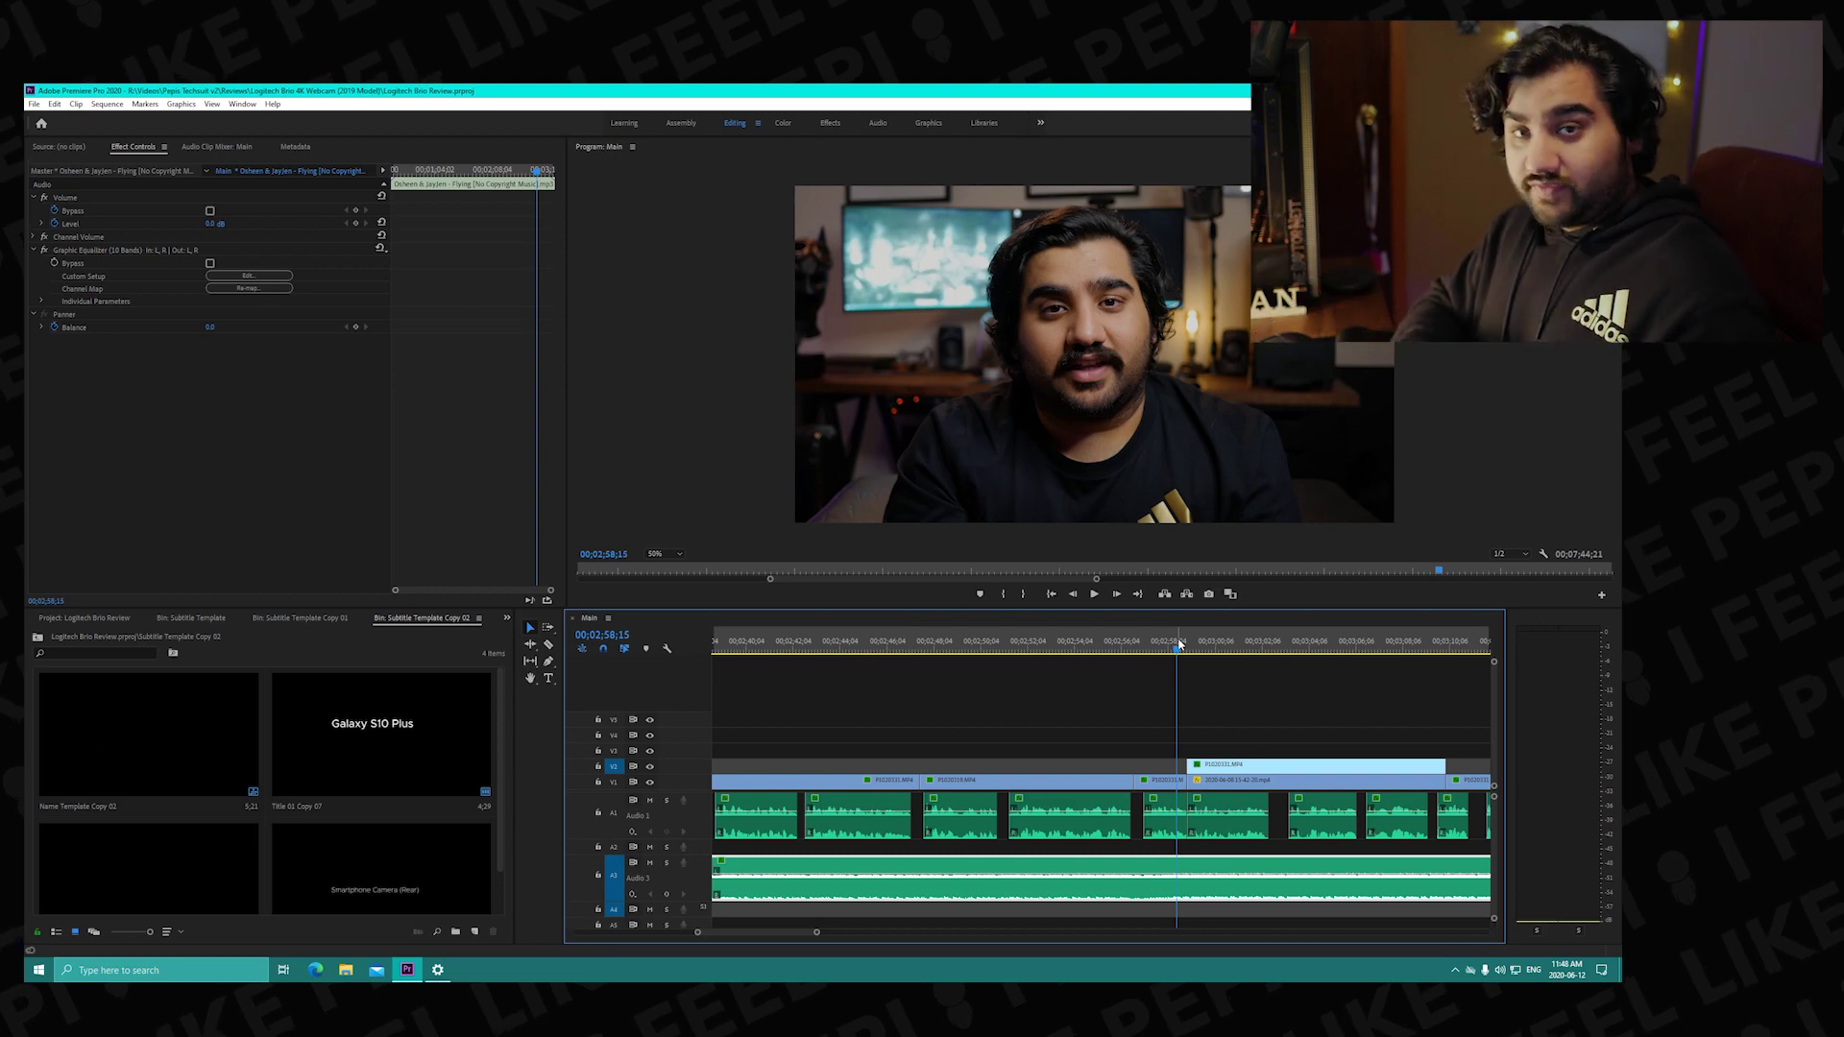
# Scrub the Main sequence playhead repeatedly forward and backward, frame by frame, around the cut near 00;02;58;28.
pyautogui.press('space')
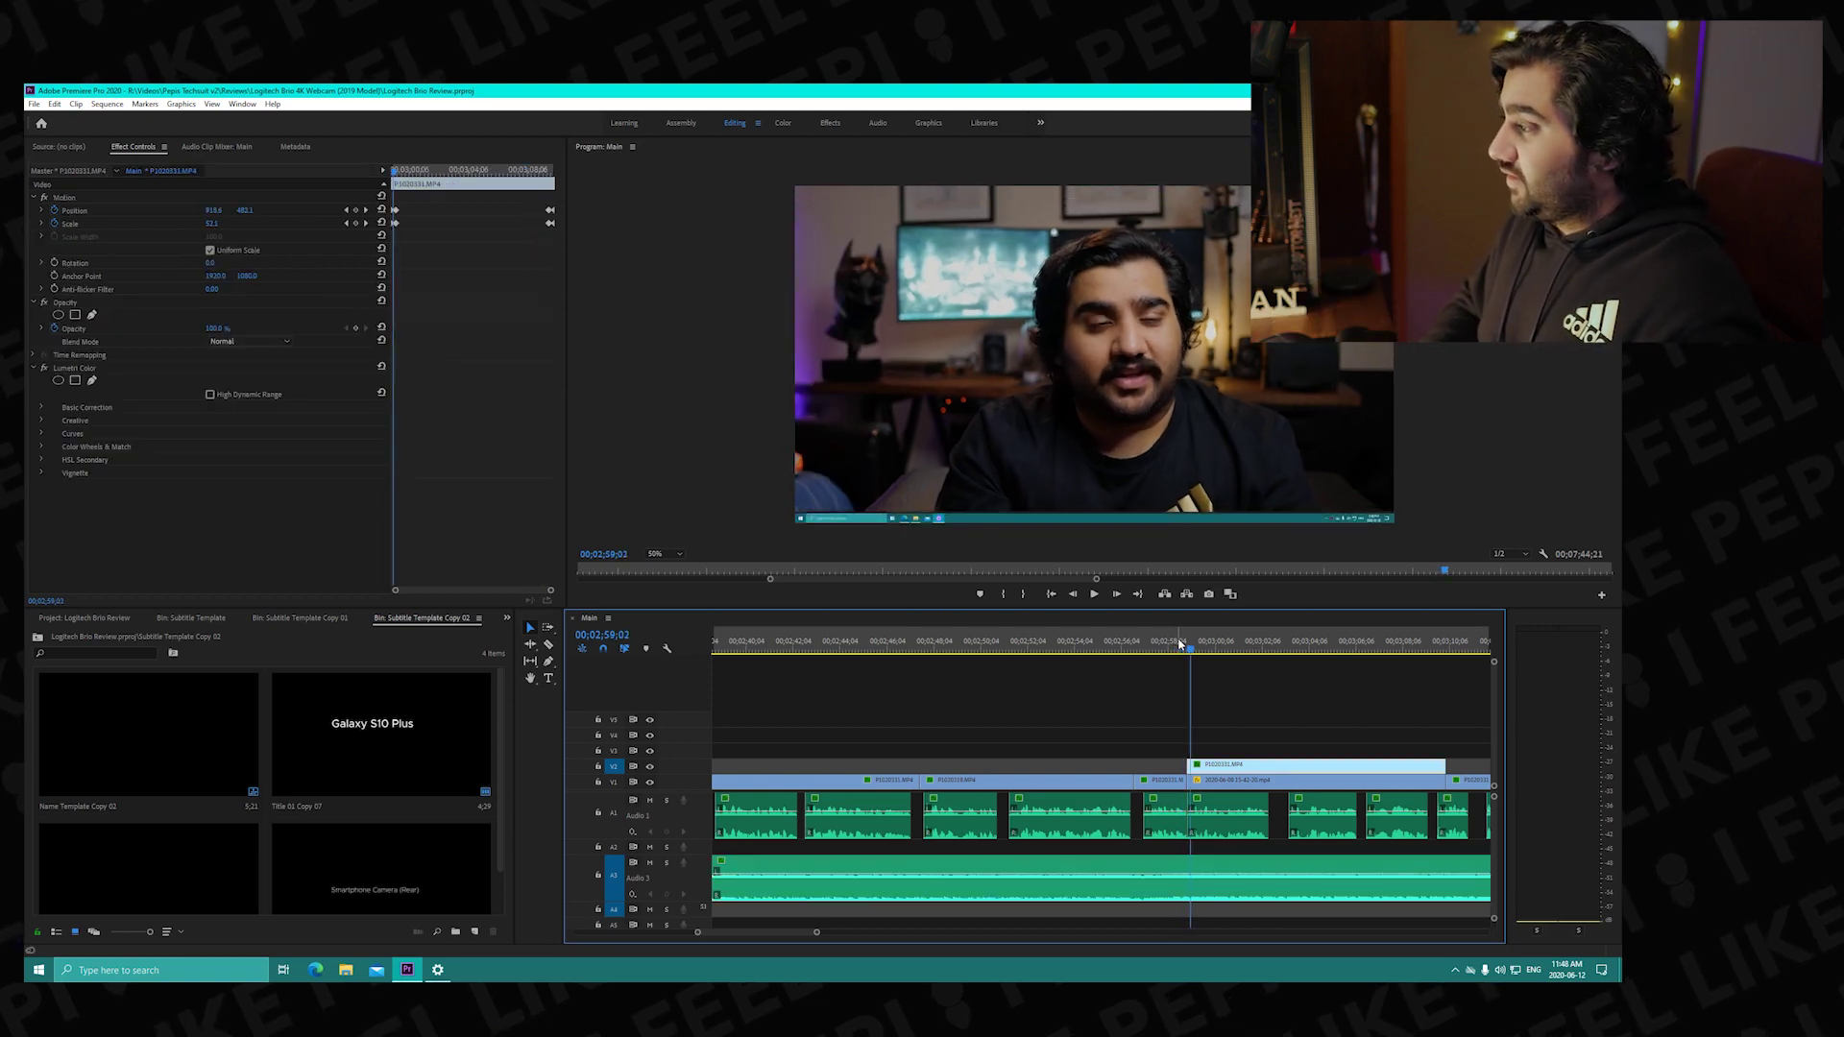
pyautogui.click(1179, 645)
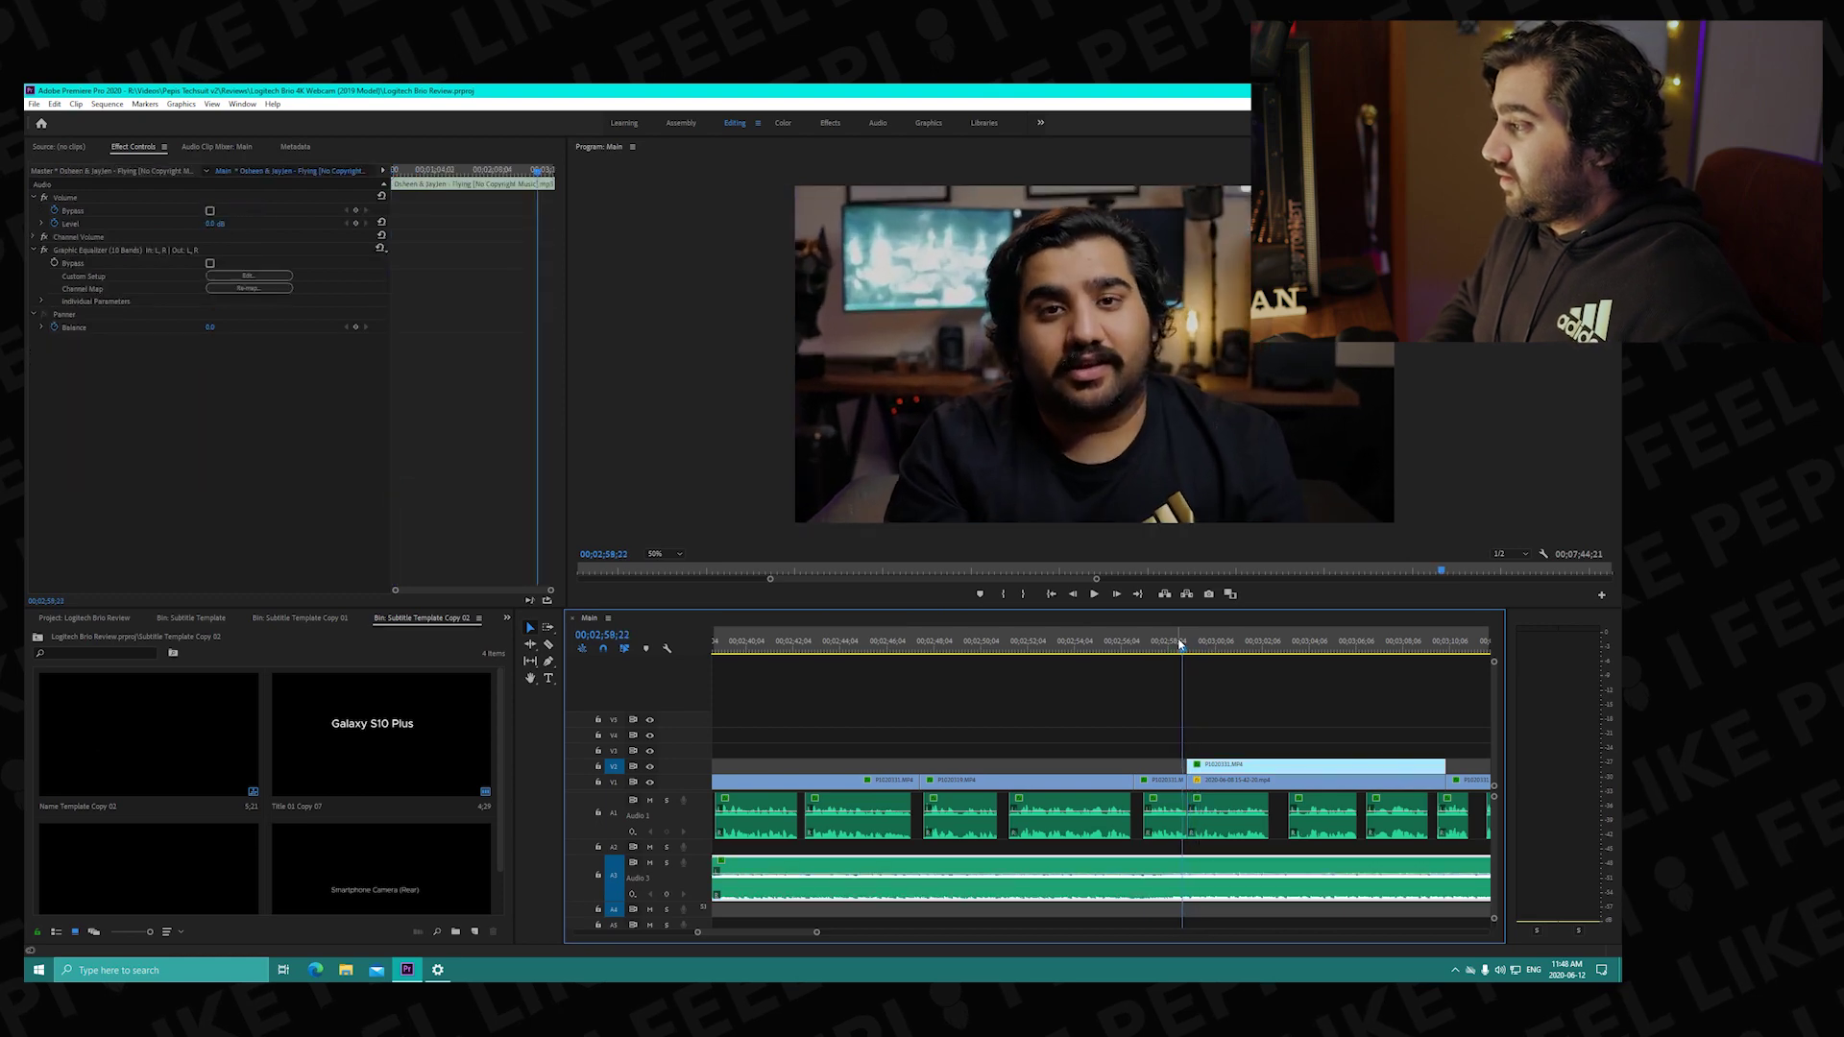
pyautogui.press('Right')
pyautogui.press('Right')
pyautogui.press('Right')
pyautogui.press('Right')
pyautogui.press('Right')
pyautogui.press('Right')
pyautogui.press('Right')
pyautogui.press('Right')
pyautogui.press('Right')
pyautogui.press('Right')
pyautogui.press('Right')
pyautogui.press('Right')
pyautogui.press('Right')
pyautogui.press('Right')
pyautogui.press('Left')
pyautogui.press('Left')
pyautogui.press('Left')
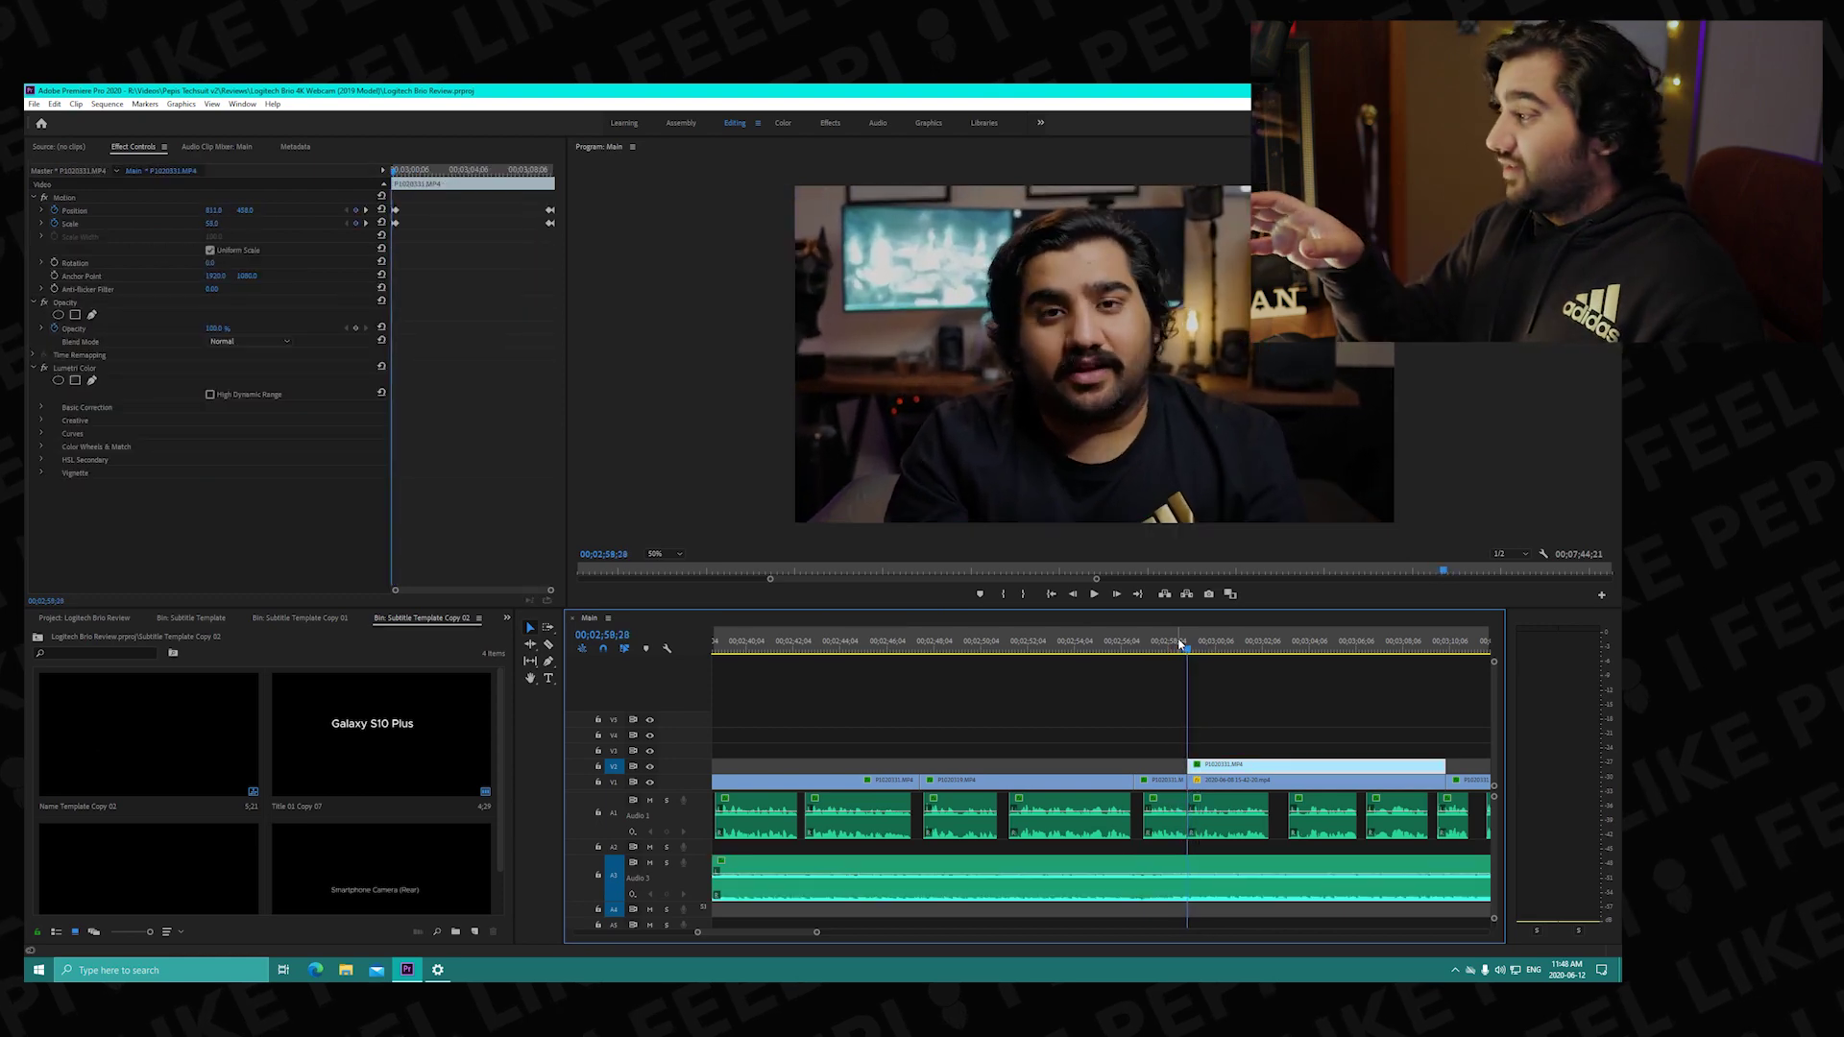
pyautogui.press('Right')
pyautogui.press('Right')
pyautogui.press('Right')
pyautogui.press('Right')
pyautogui.press('Right')
pyautogui.press('Left')
pyautogui.press('Left')
pyautogui.press('Left')
pyautogui.press('Left')
pyautogui.press('Left')
pyautogui.press('Left')
pyautogui.press('Left')
pyautogui.press('Left')
pyautogui.press('Left')
pyautogui.press('Left')
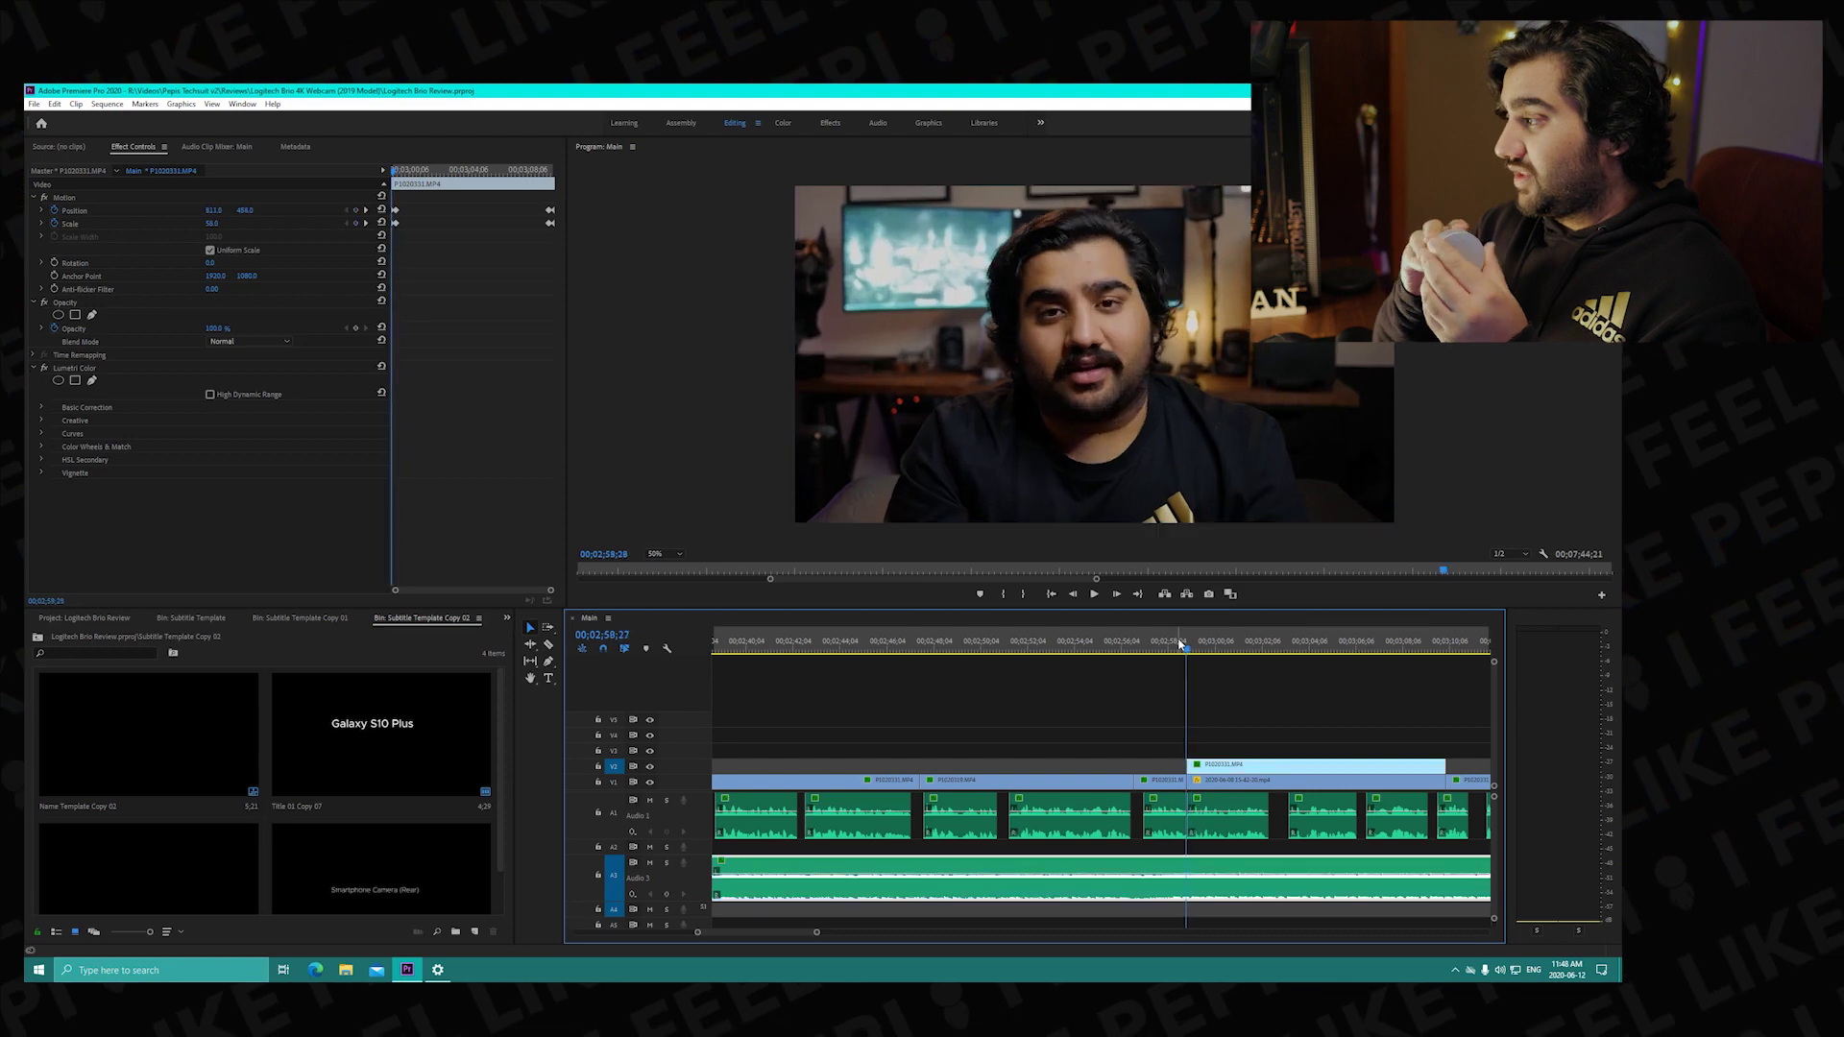
pyautogui.press('Right')
pyautogui.press('Right')
pyautogui.press('Right')
pyautogui.press('Right')
pyautogui.press('Right')
pyautogui.press('Right')
pyautogui.press('Right')
pyautogui.press('Right')
pyautogui.press('Right')
pyautogui.press('Right')
pyautogui.press('Left')
pyautogui.press('Left')
pyautogui.press('Left')
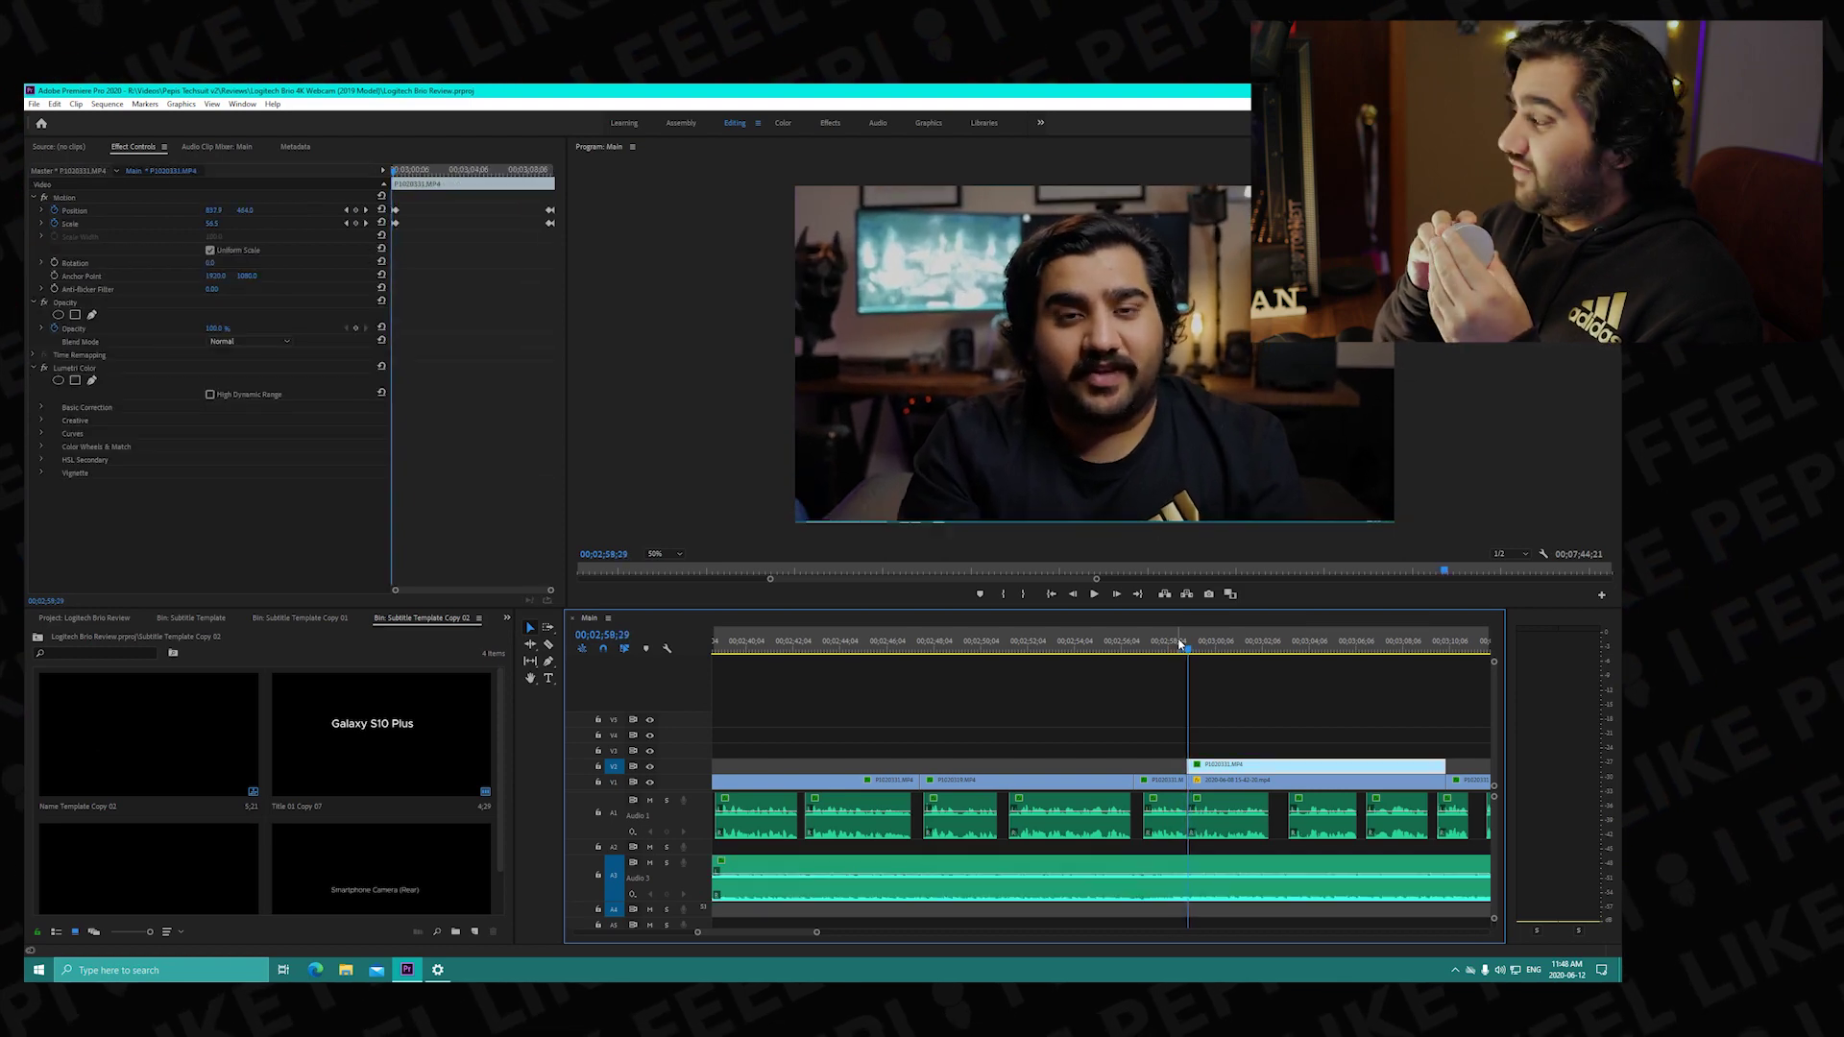
# Start and pause playback of the Main sequence around 00;02;58;24.
pyautogui.click(1179, 644)
pyautogui.click(1179, 644)
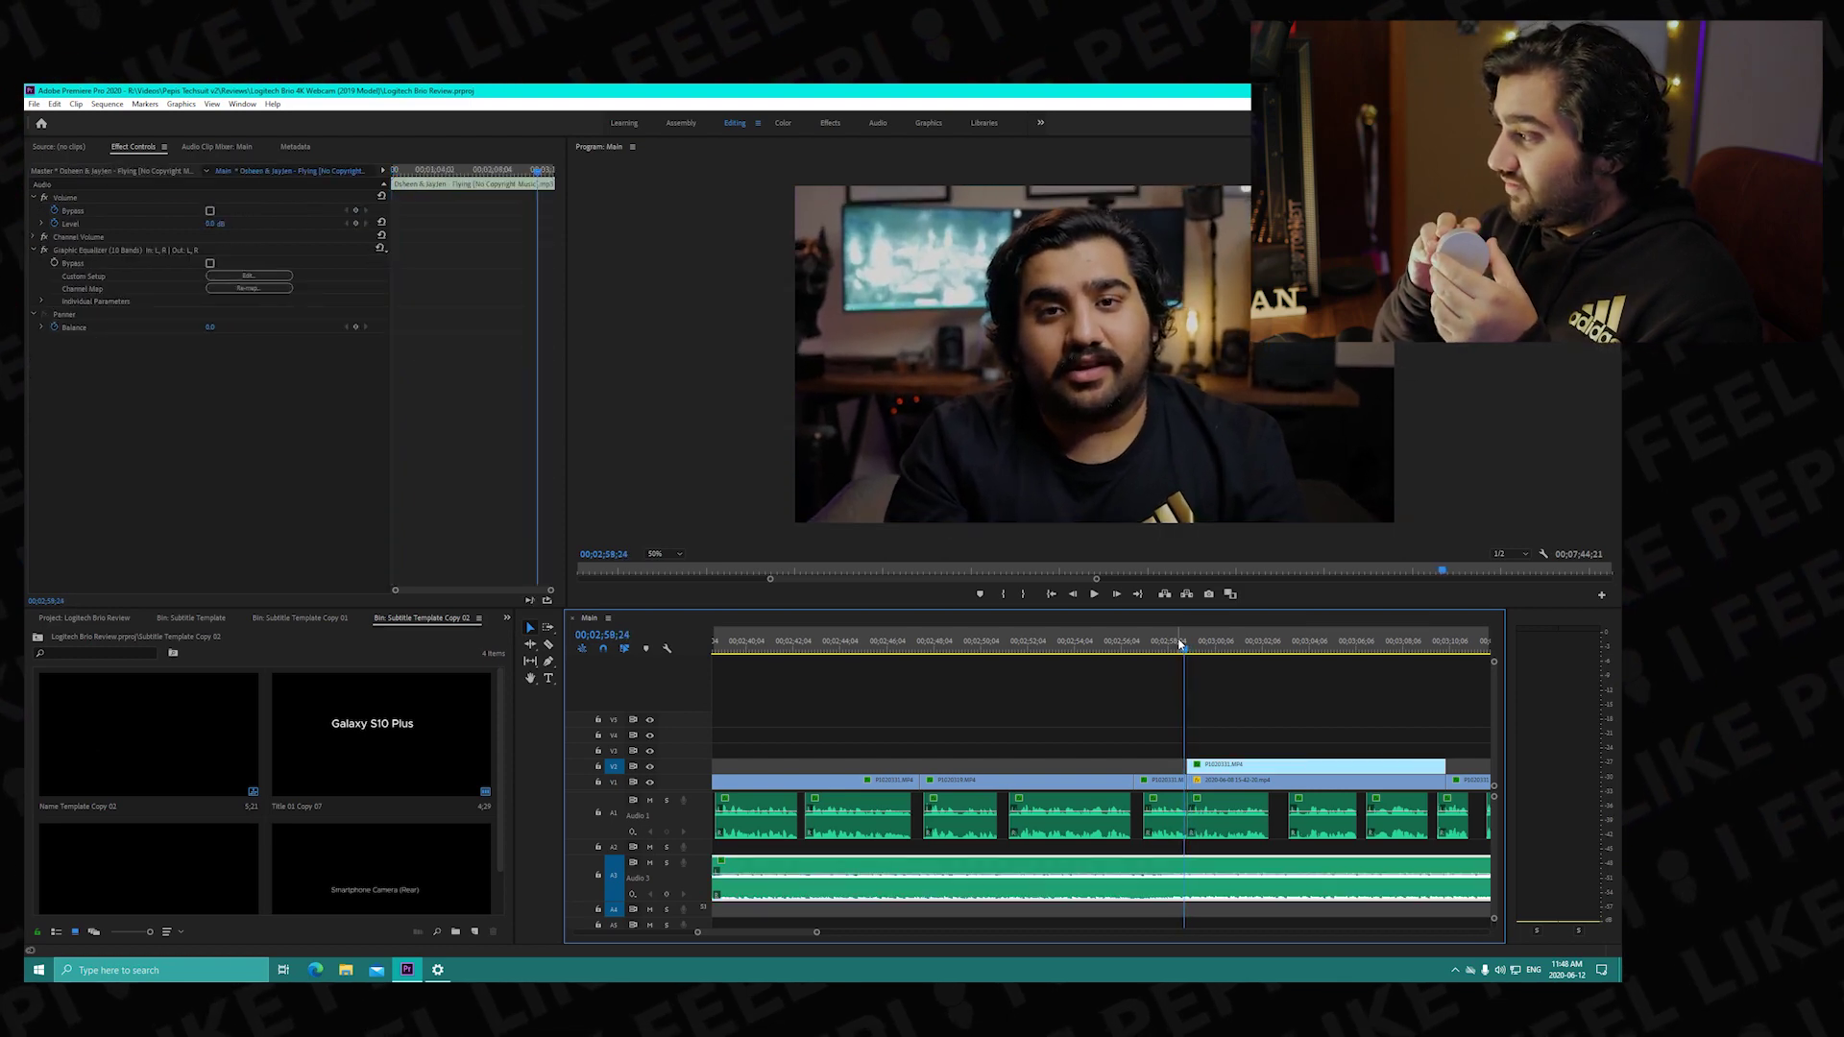
pyautogui.press('space')
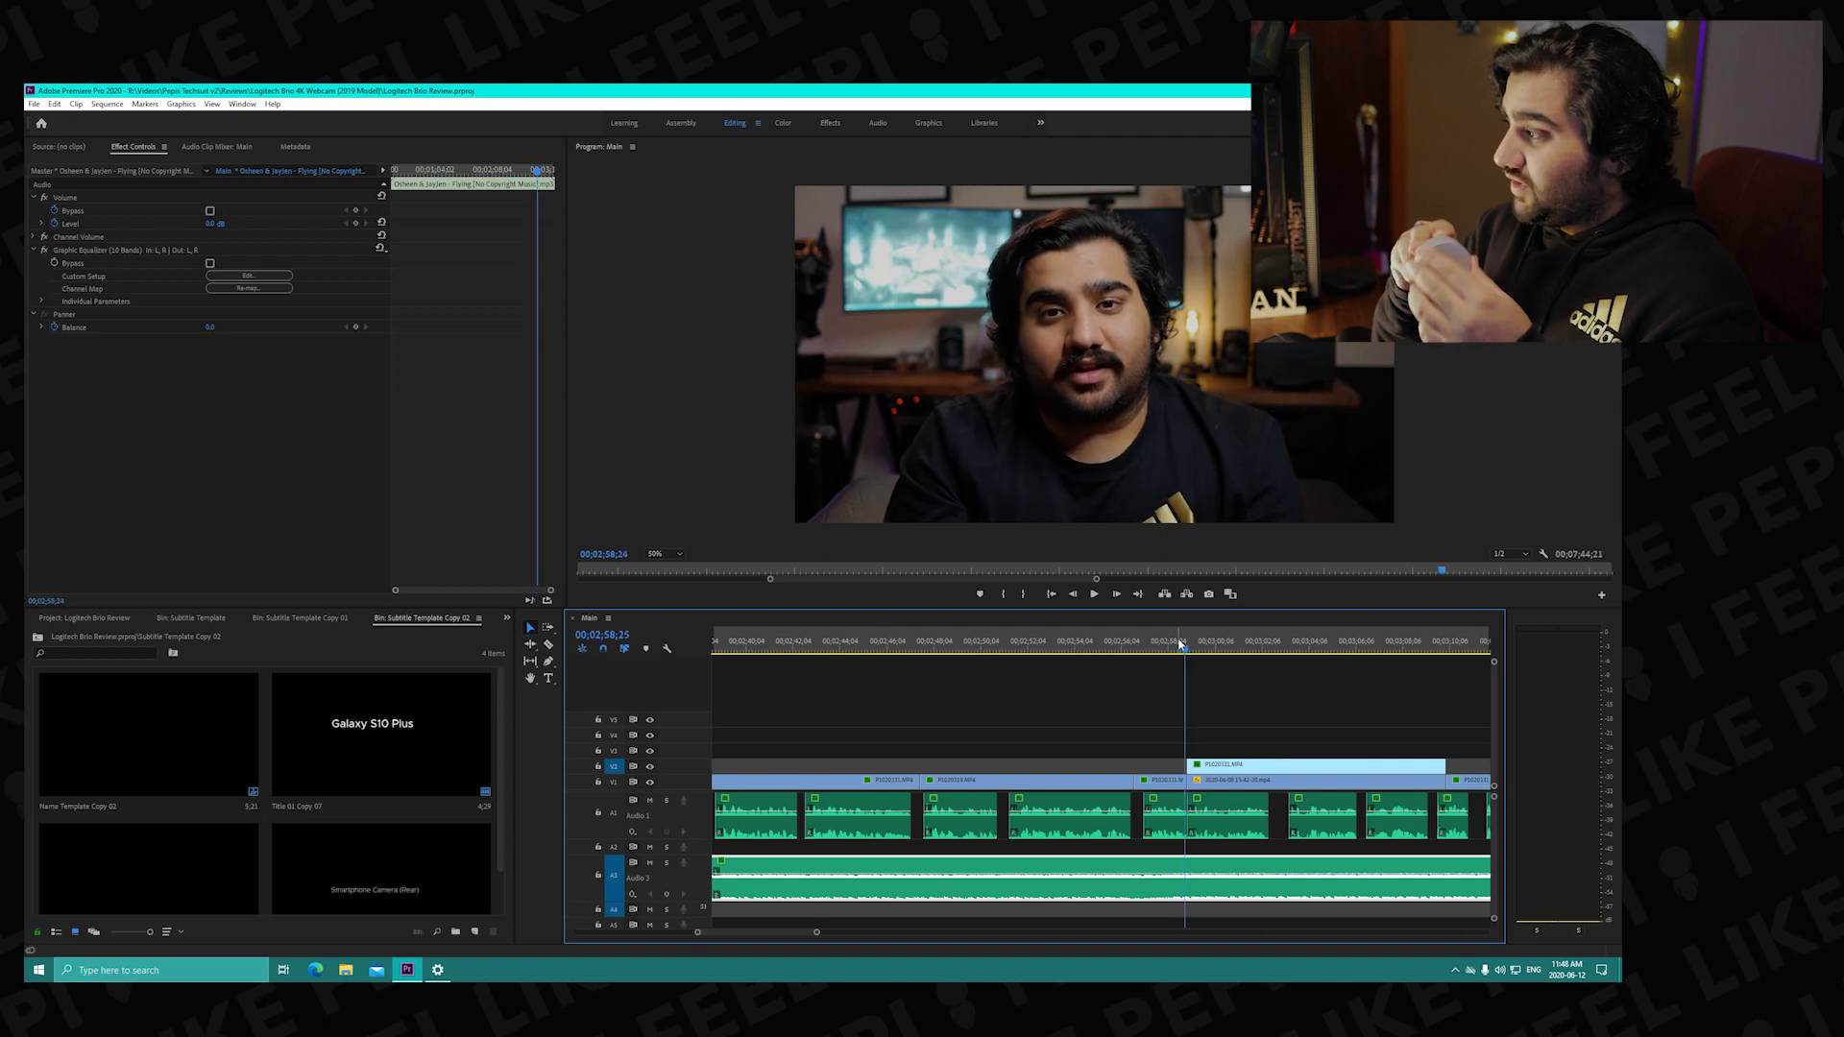
pyautogui.click(1179, 644)
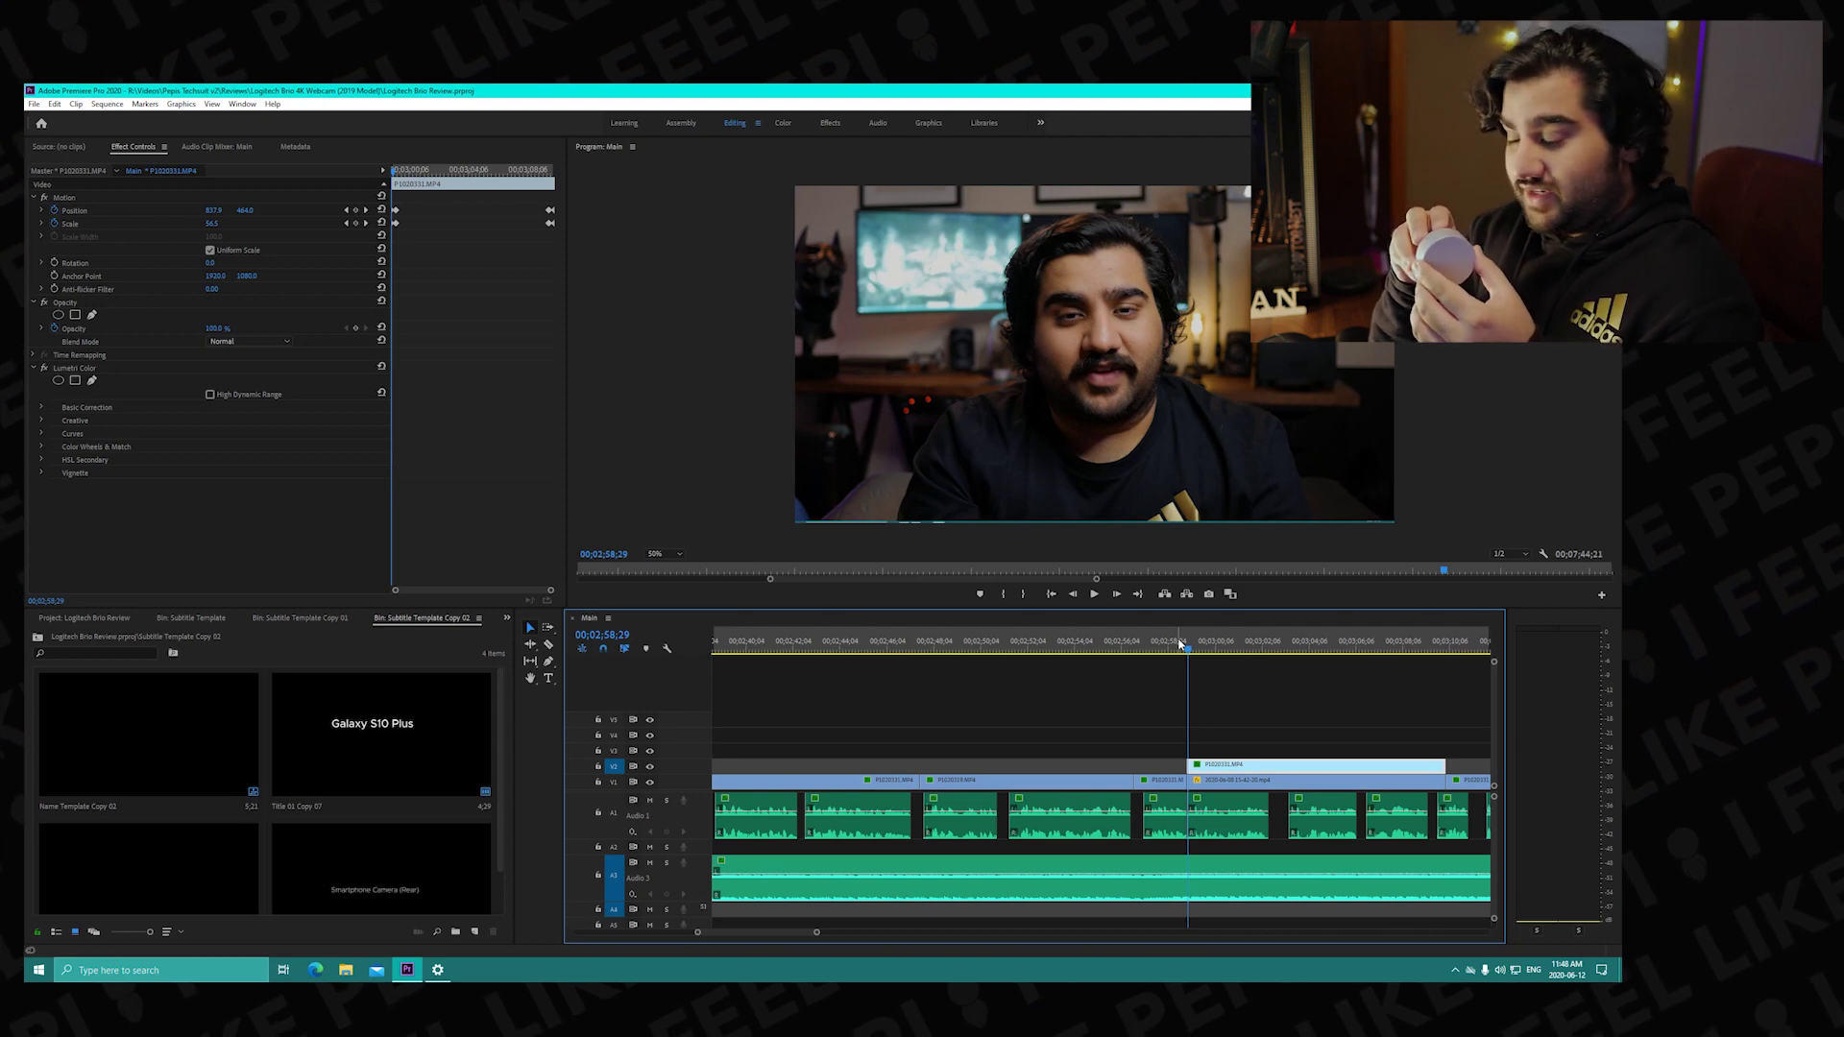
# Advance the Main sequence playhead frame by frame to about 00;02;59;08.
pyautogui.press('Right')
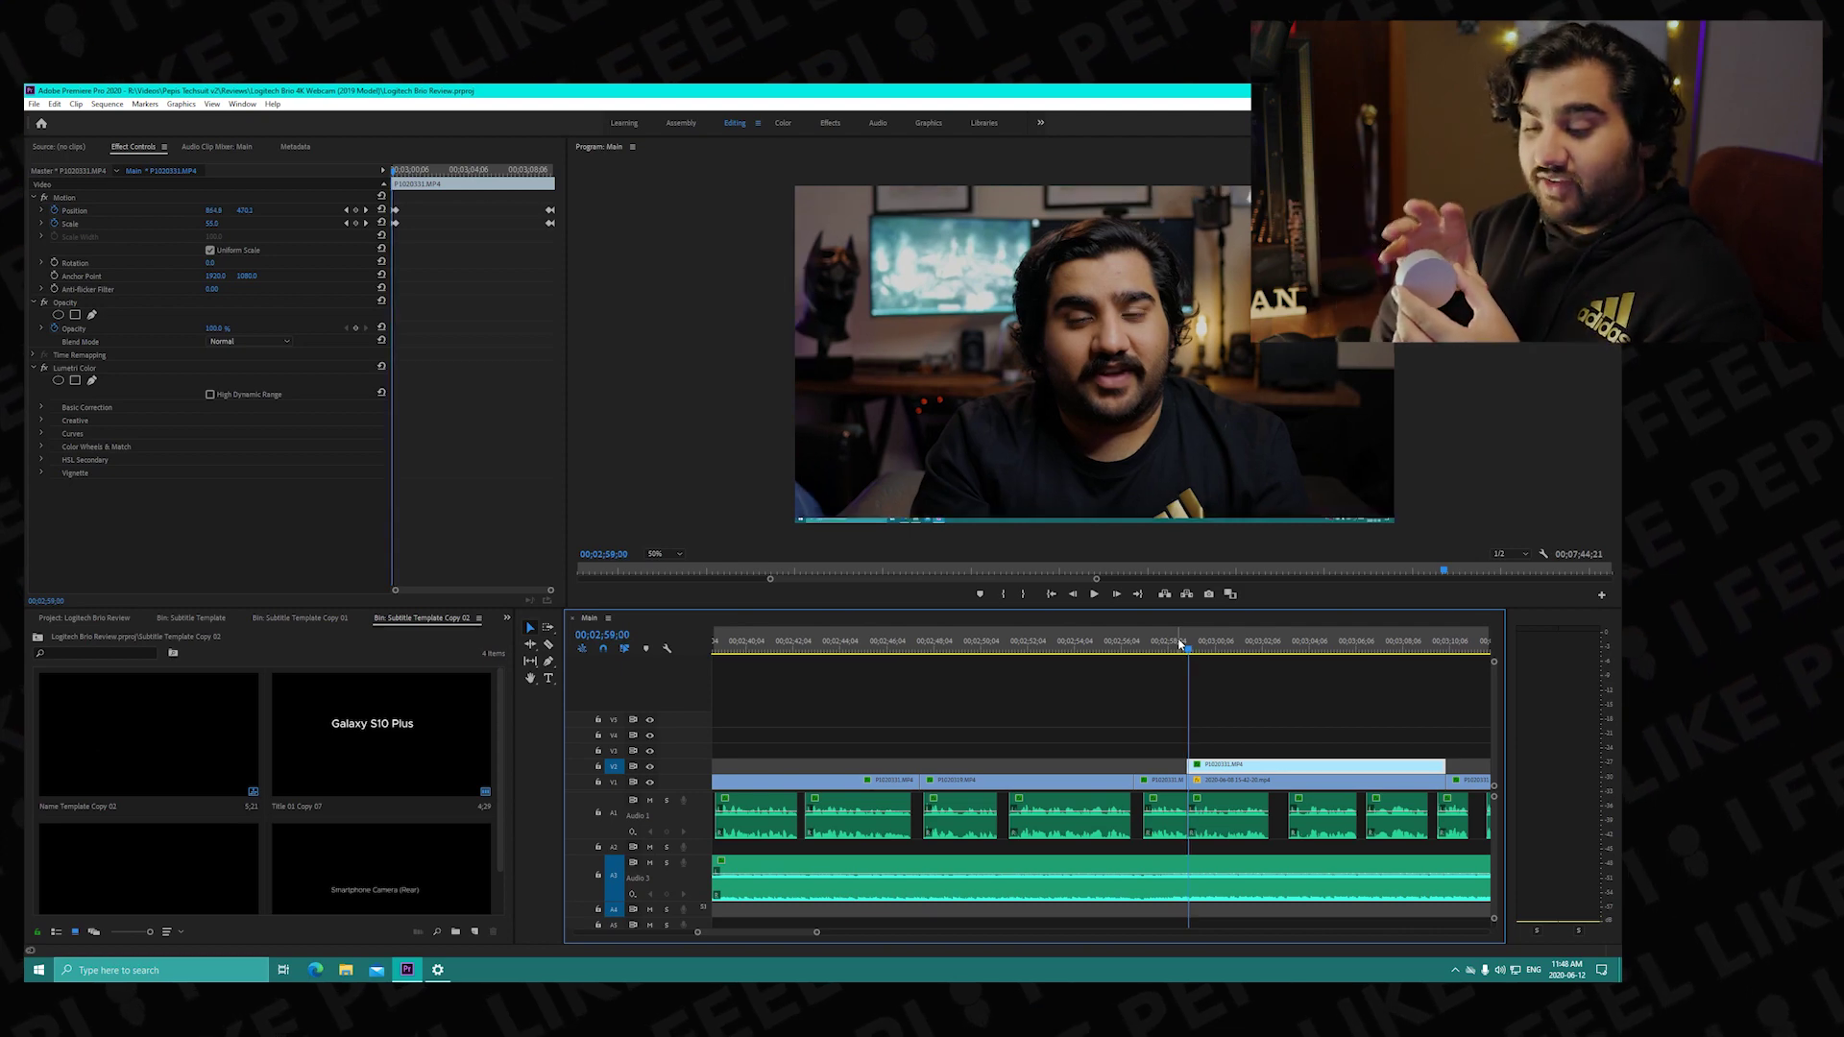
pyautogui.press('Right')
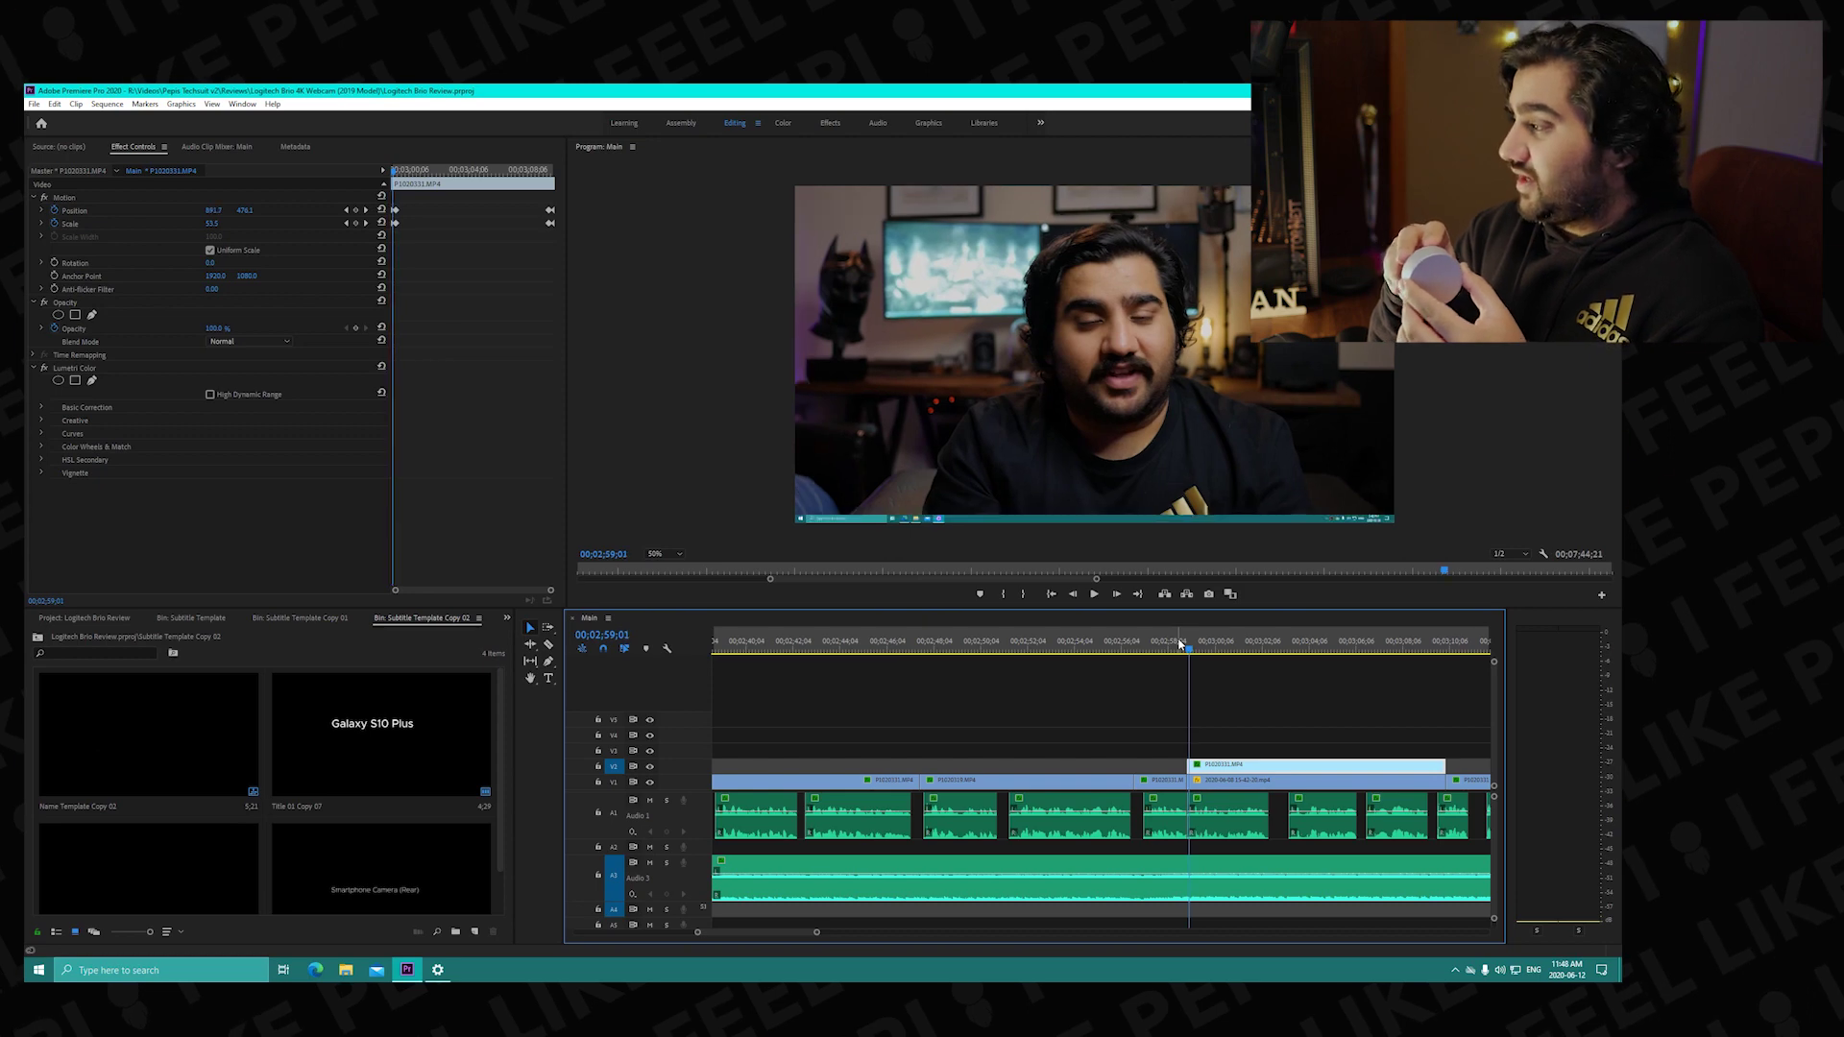
pyautogui.press('Right')
pyautogui.press('Right')
pyautogui.press('Right')
pyautogui.press('Right')
pyautogui.press('Right')
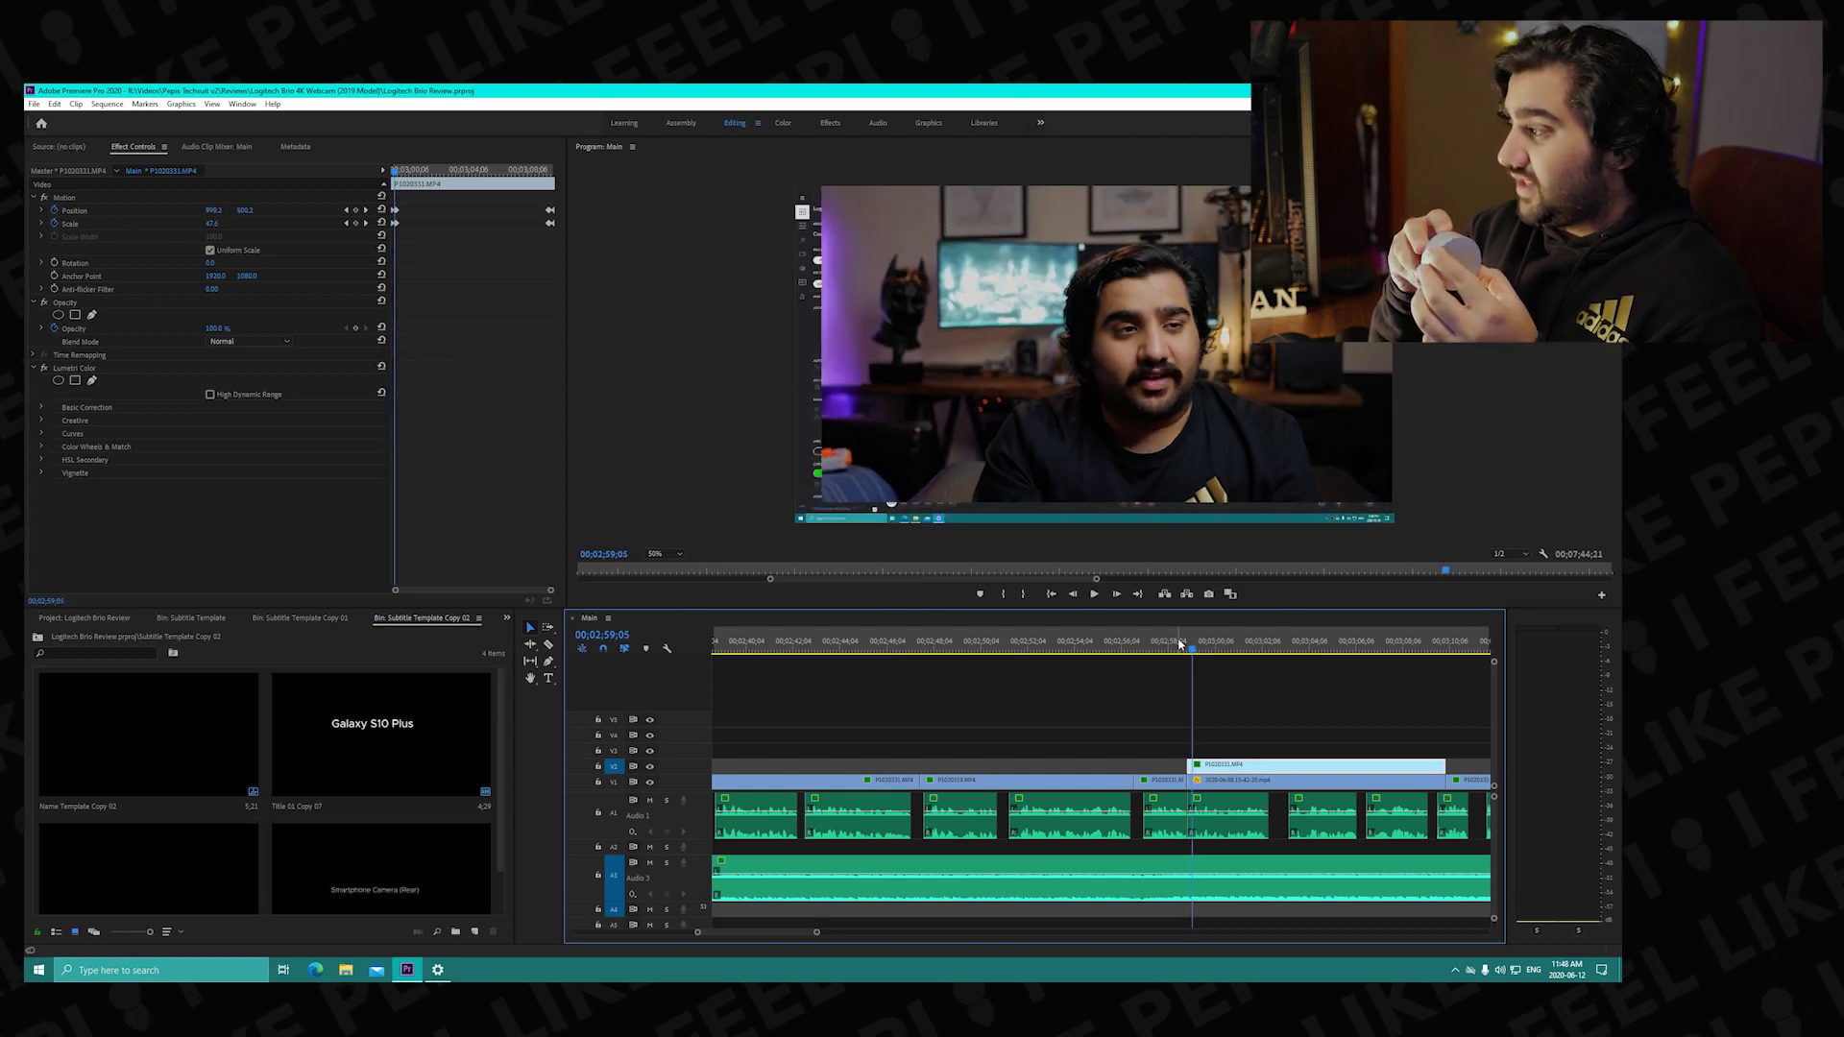
pyautogui.press('Right')
pyautogui.press('Right')
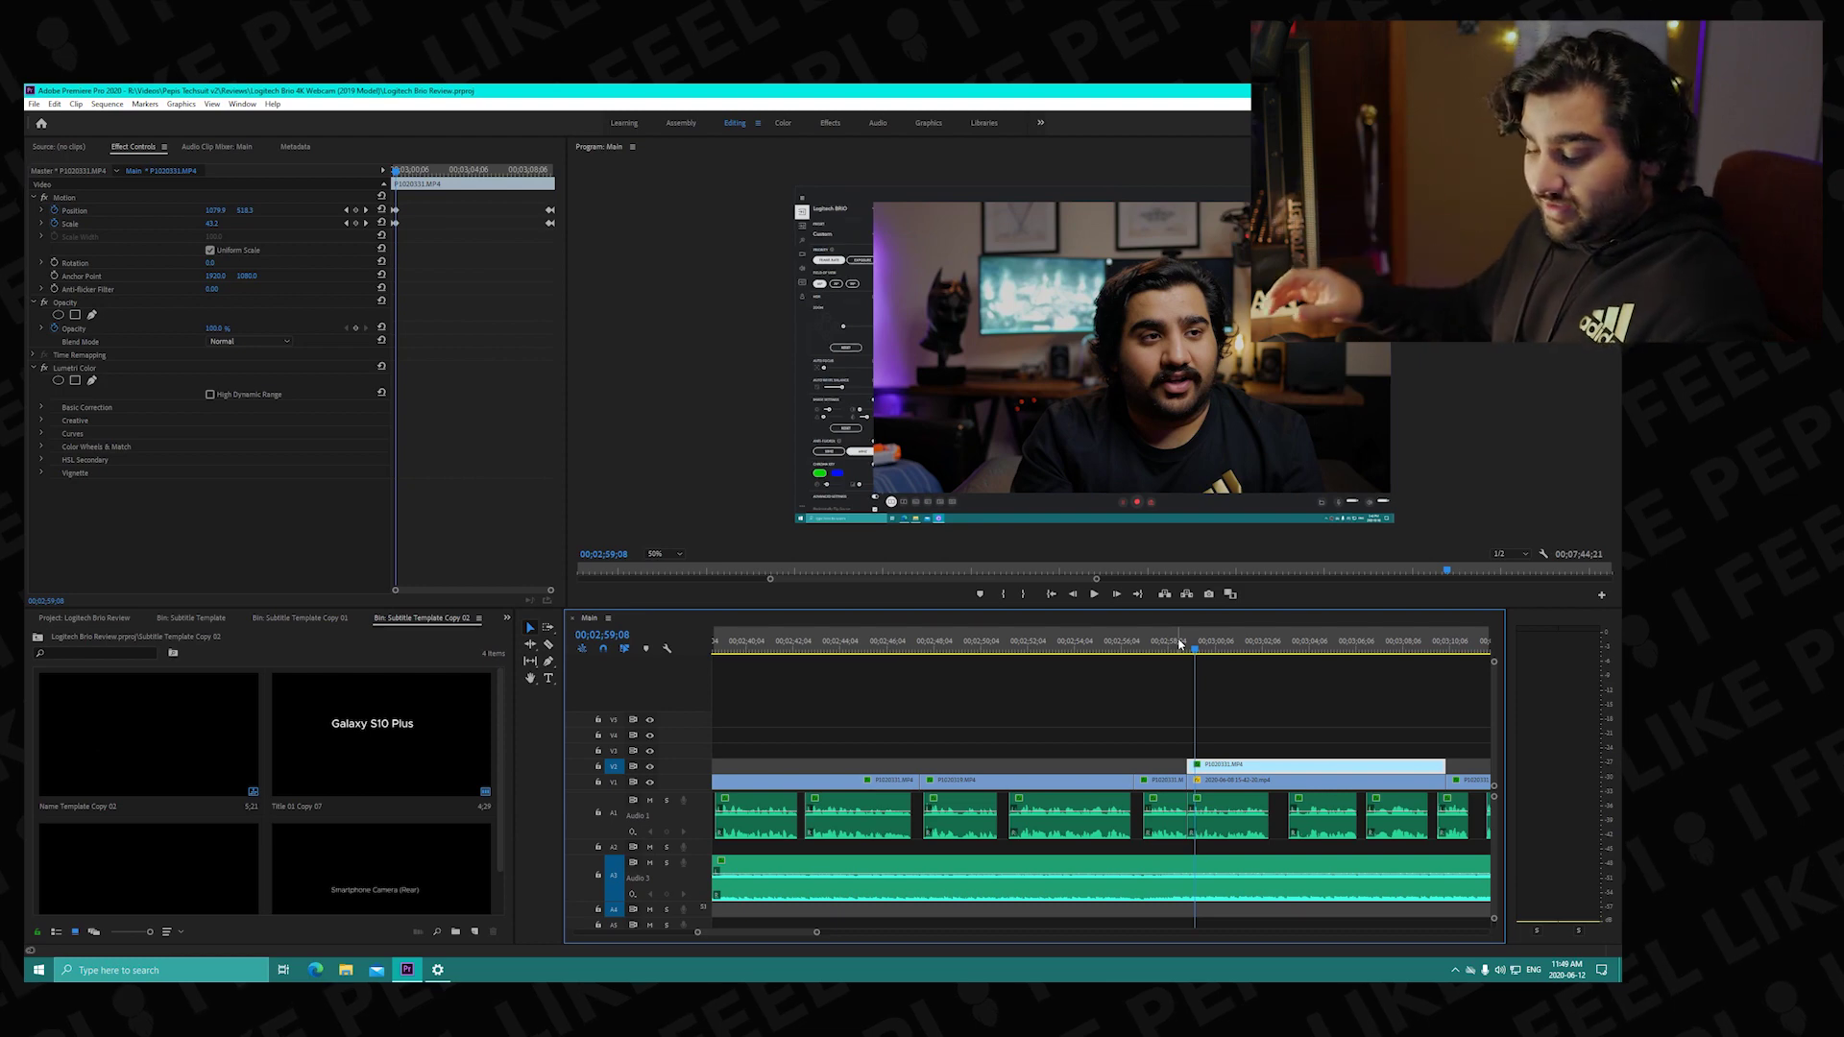
# Move the playhead back to about 00;02;58;22 and return to the Adobe Premiere Pro 2020 wheel tools in Windows Settings.
pyautogui.press('Left')
pyautogui.press('Left')
pyautogui.press('Left')
pyautogui.press('Left')
pyautogui.press('Left')
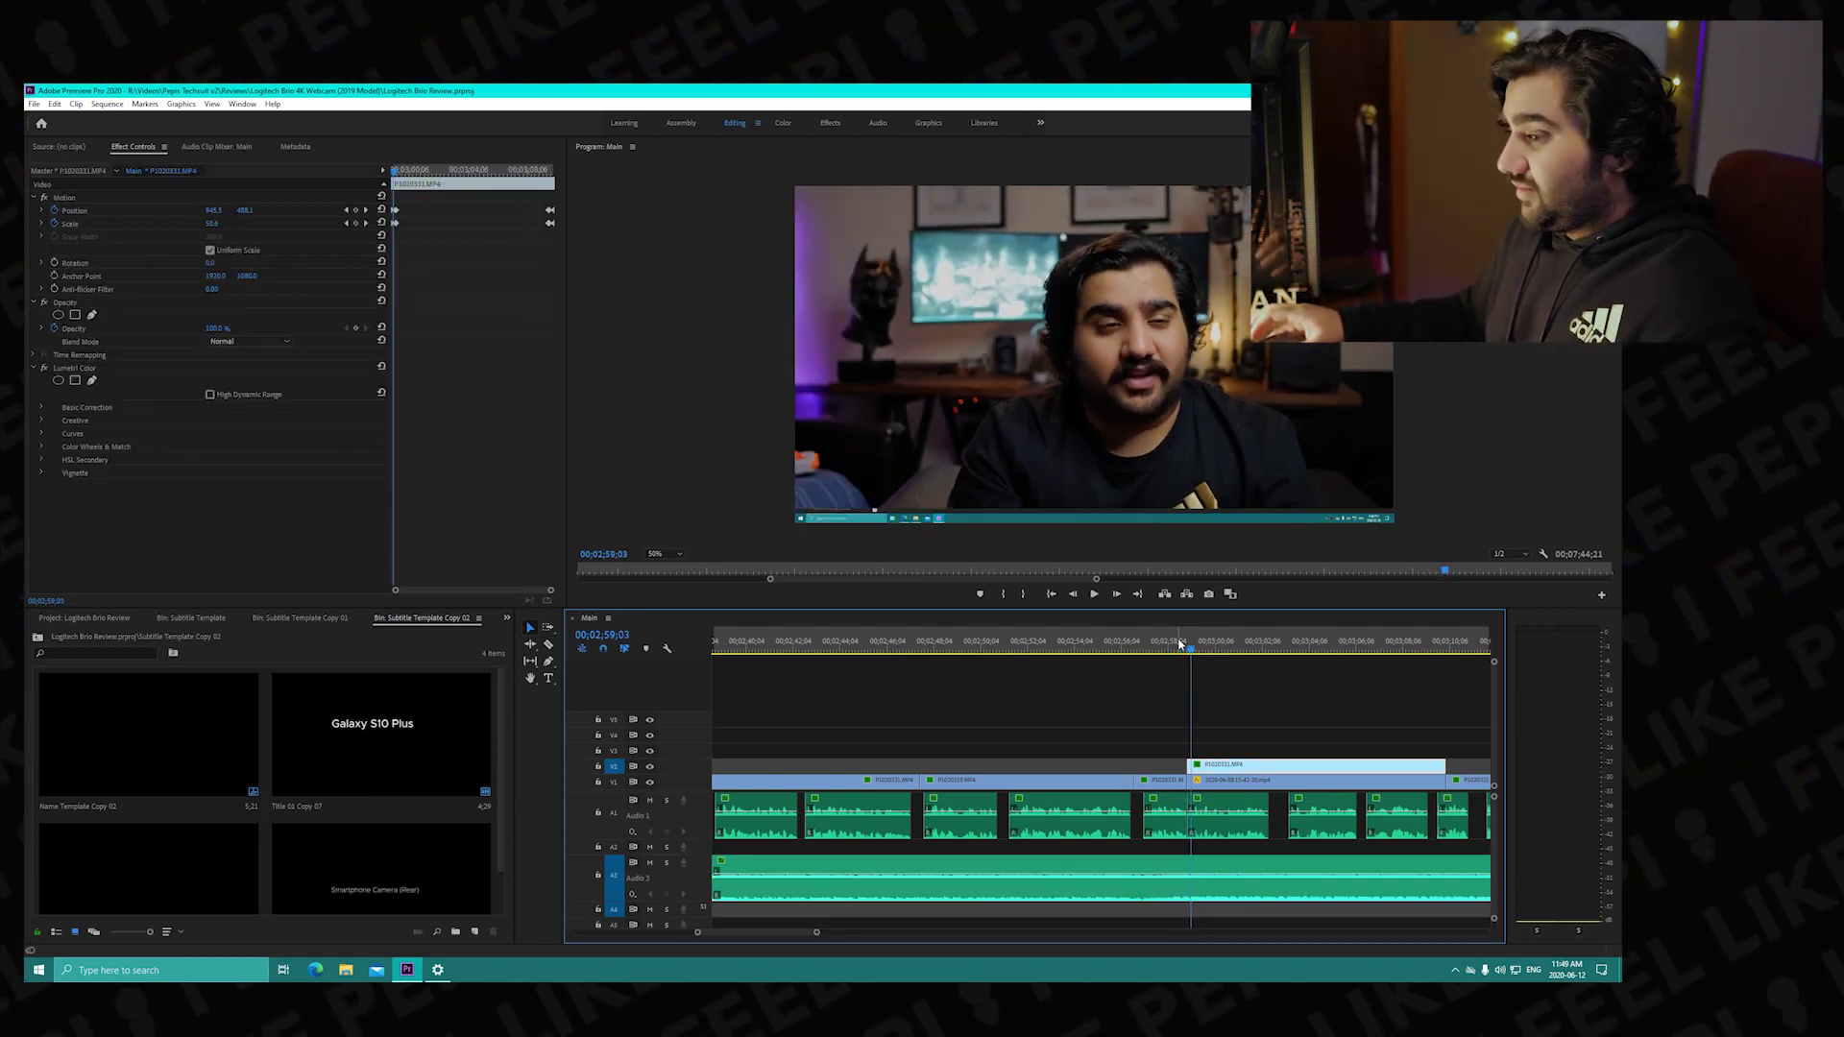
pyautogui.click(1181, 643)
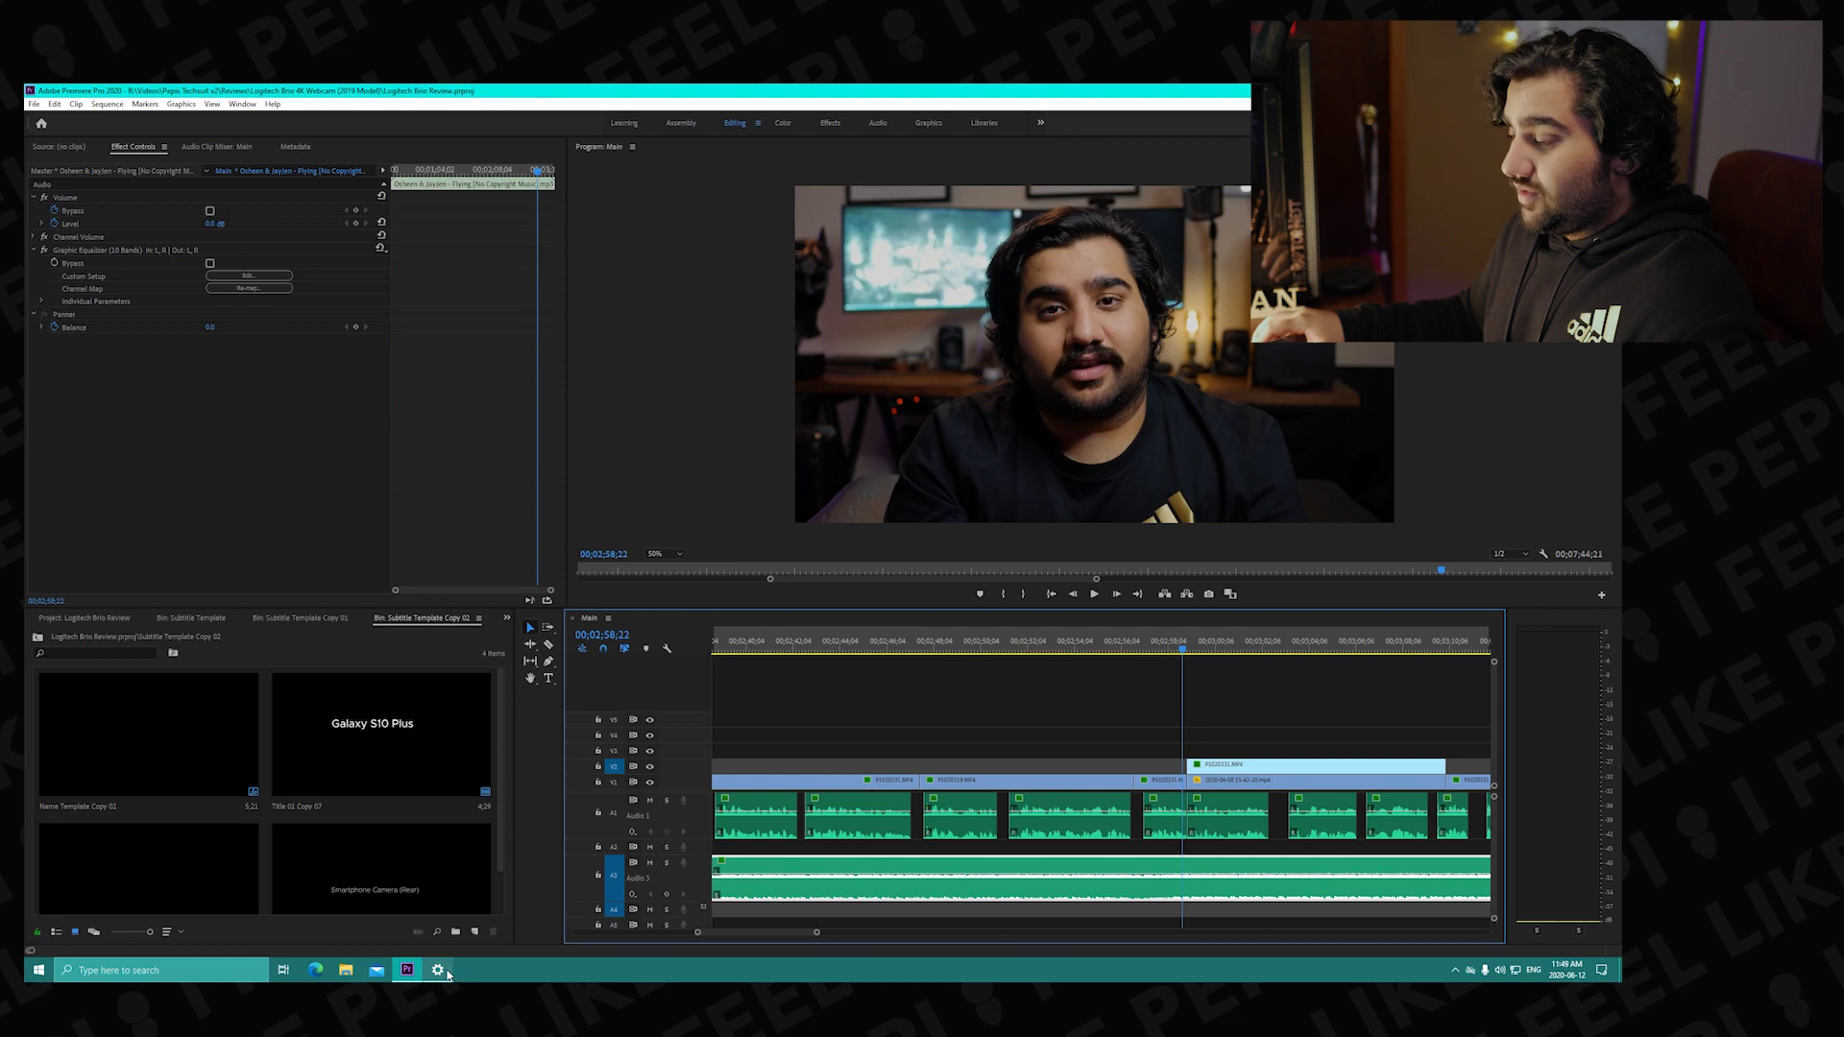
pyautogui.click(437, 912)
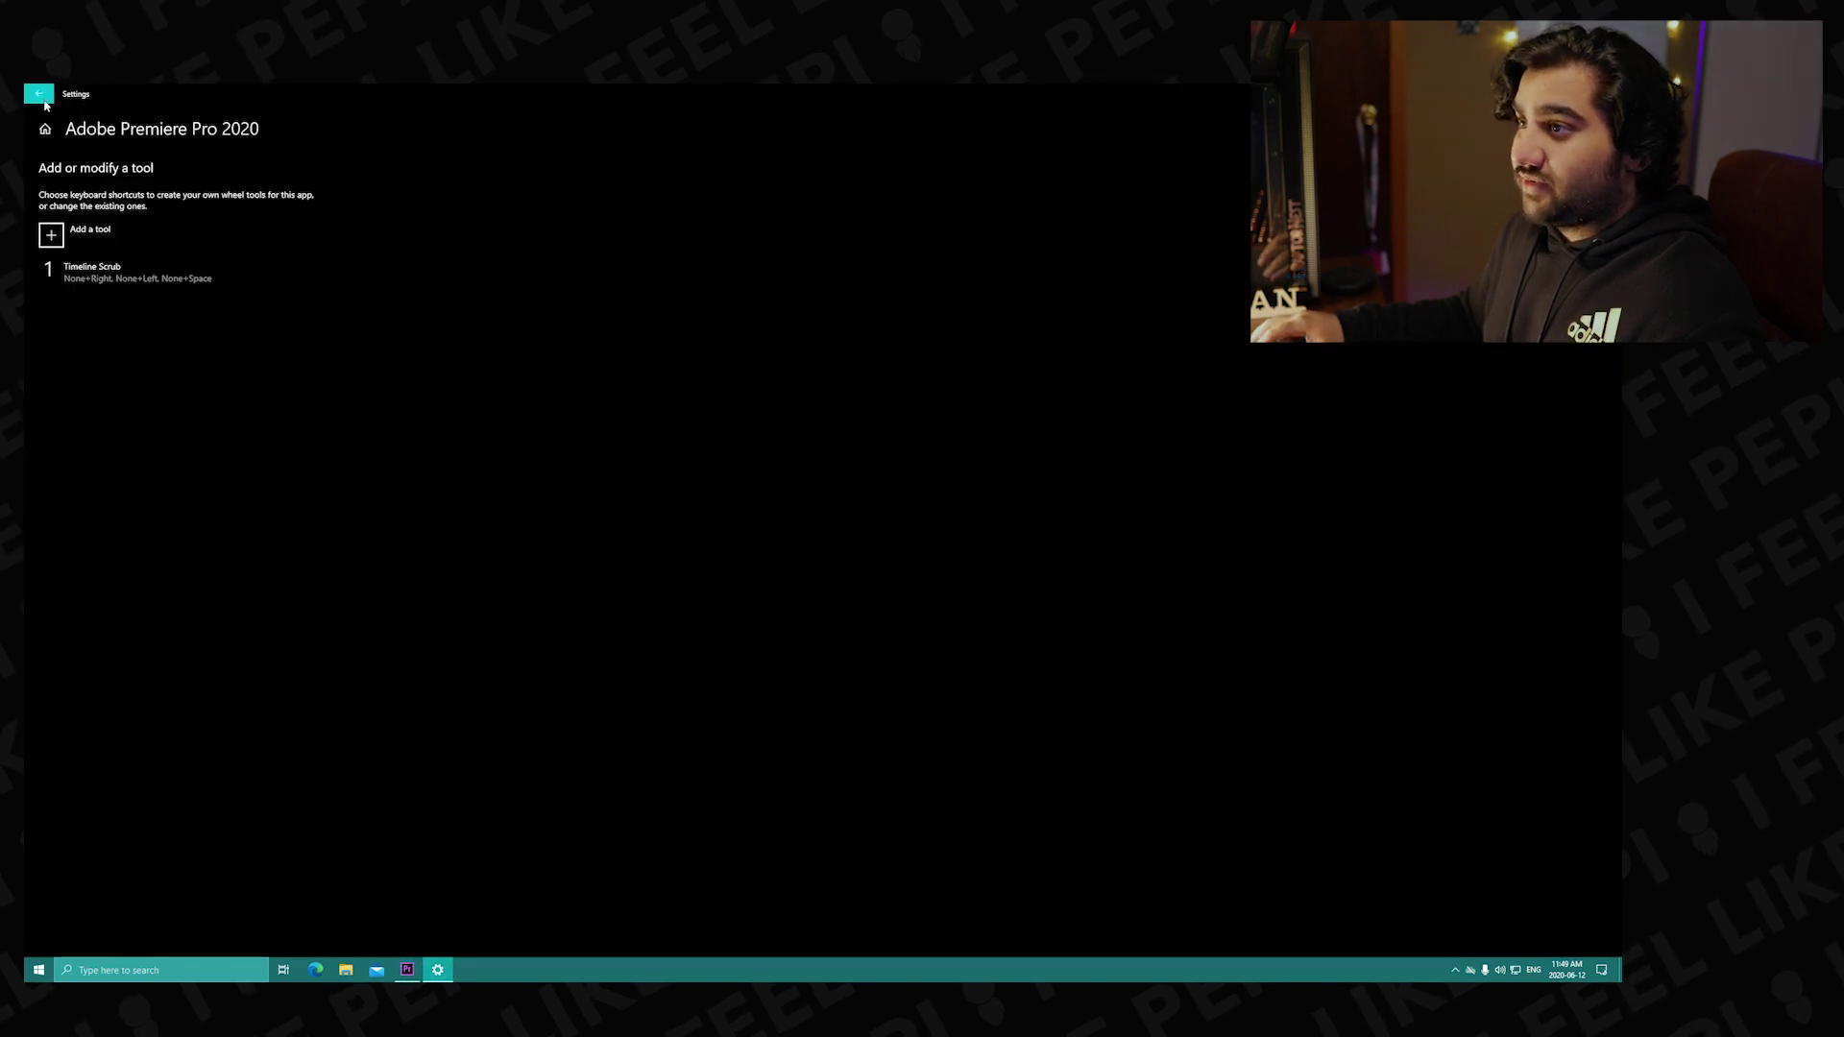
# Go back to the Wheel settings, turn Vibrate off and test the wheel by lowering the system volume.
pyautogui.click(40, 96)
pyautogui.click(366, 611)
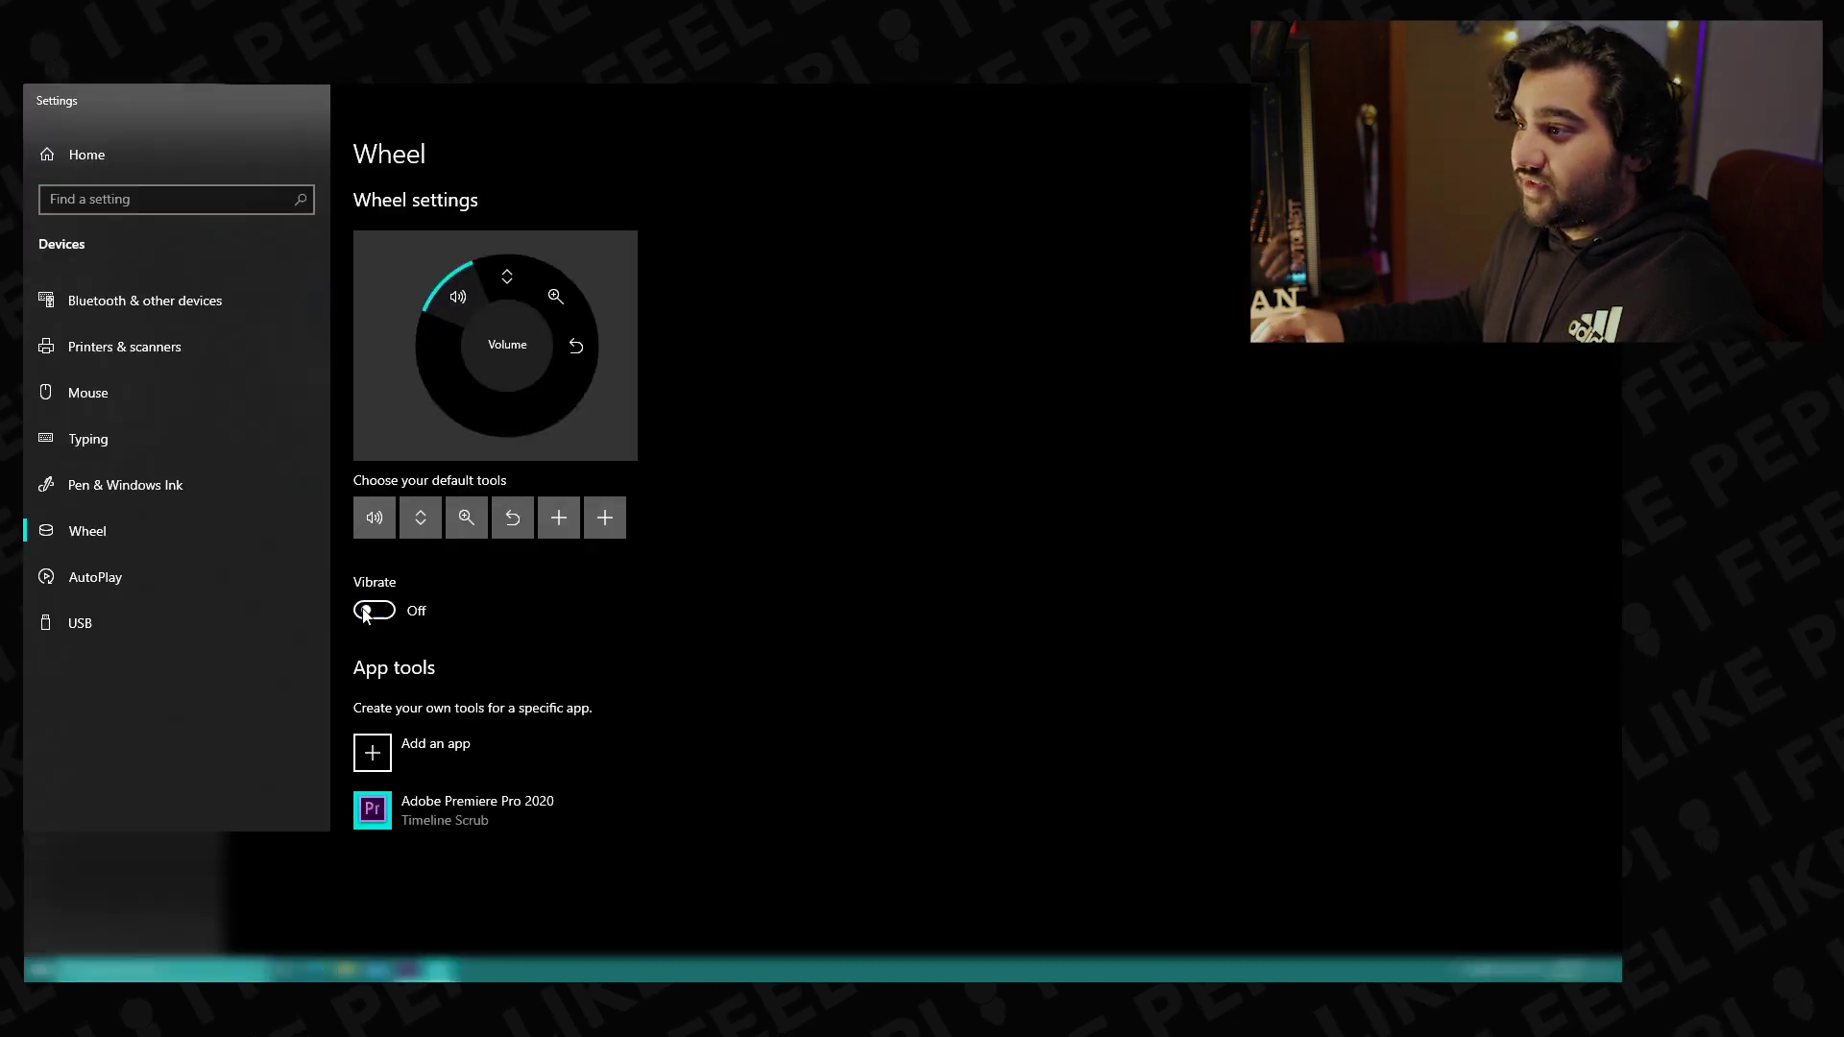
pyautogui.press('XF86AudioLowerVolume')
pyautogui.press('XF86AudioLowerVolume')
pyautogui.press('XF86AudioLowerVolume')
pyautogui.press('XF86AudioLowerVolume')
pyautogui.press('XF86AudioLowerVolume')
pyautogui.press('XF86AudioLowerVolume')
pyautogui.press('XF86AudioLowerVolume')
pyautogui.press('XF86AudioLowerVolume')
pyautogui.press('XF86AudioLowerVolume')
pyautogui.press('XF86AudioLowerVolume')
pyautogui.press('XF86AudioLowerVolume')
pyautogui.press('XF86AudioLowerVolume')
pyautogui.press('XF86AudioLowerVolume')
pyautogui.press('XF86AudioLowerVolume')
pyautogui.press('XF86AudioLowerVolume')
pyautogui.press('XF86AudioLowerVolume')
pyautogui.press('XF86AudioLowerVolume')
pyautogui.press('XF86AudioLowerVolume')
pyautogui.press('XF86AudioLowerVolume')
pyautogui.press('XF86AudioLowerVolume')
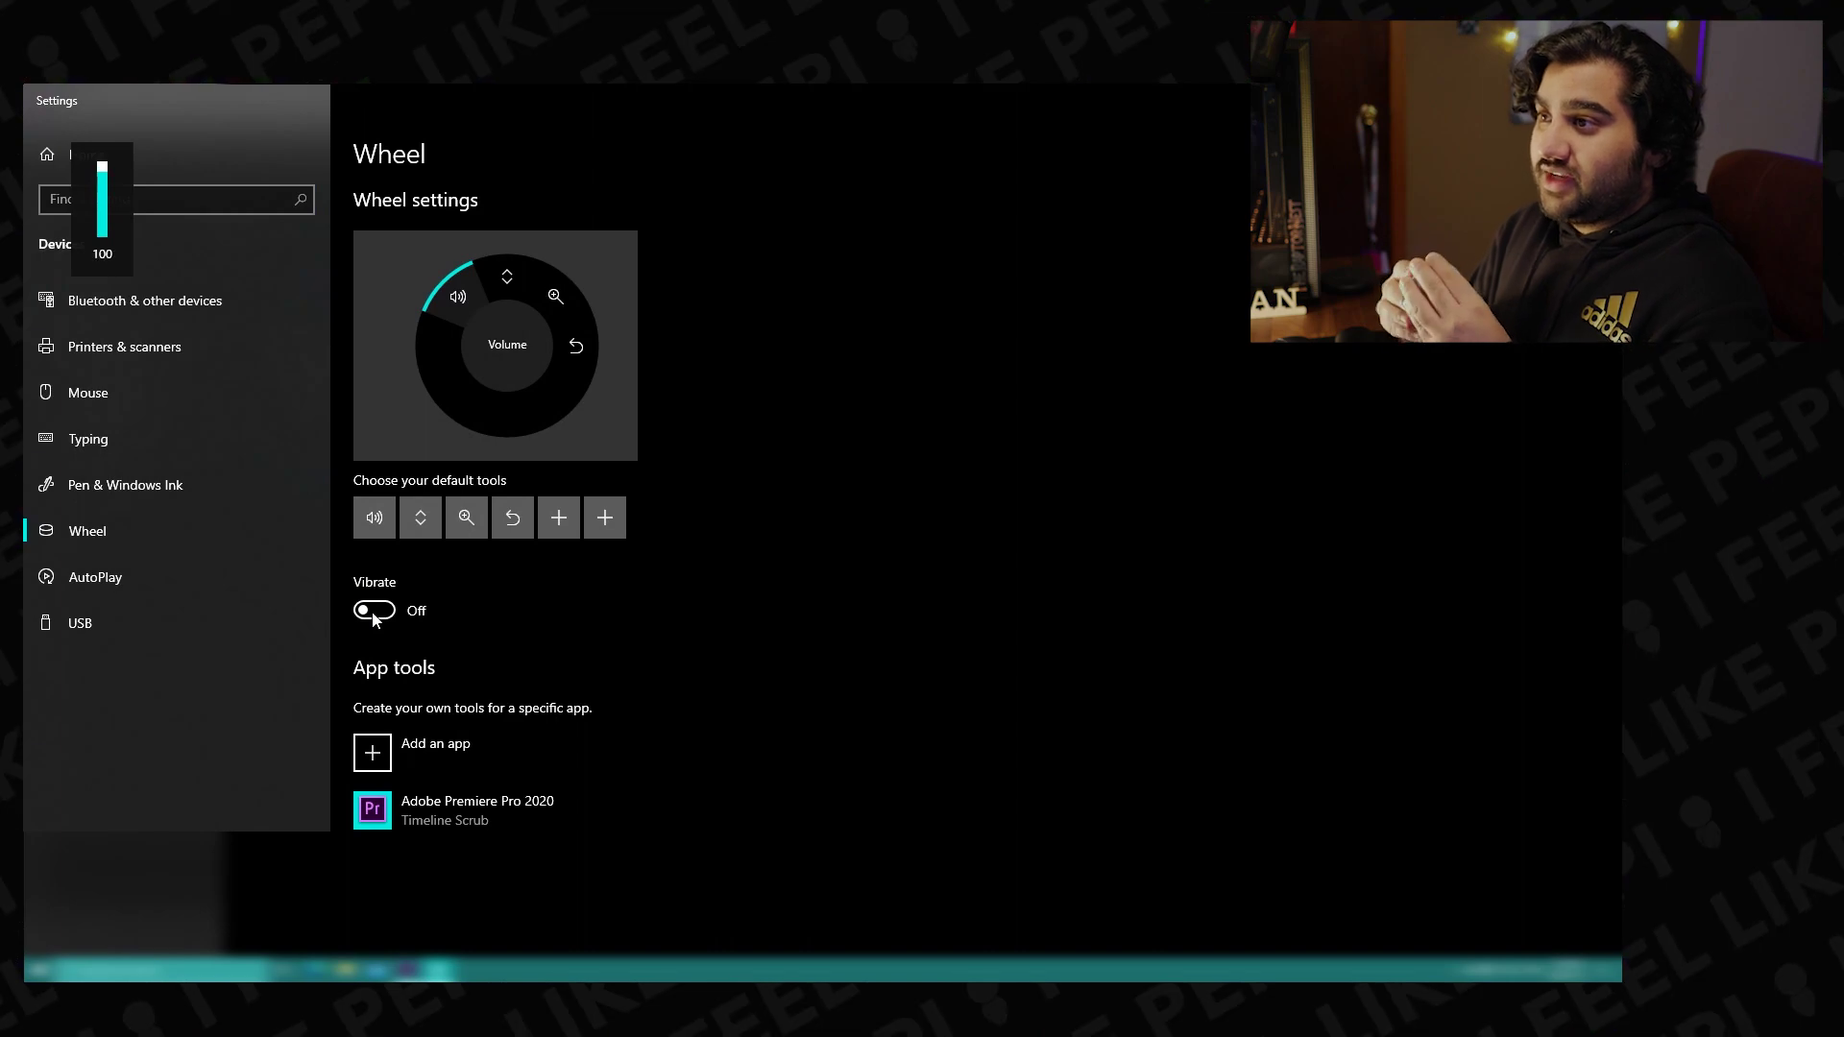
# Turn Vibrate on, and test scrubbing the Main sequence playhead to about 00;02;59;02 in Adobe Premiere Pro.
pyautogui.click(375, 611)
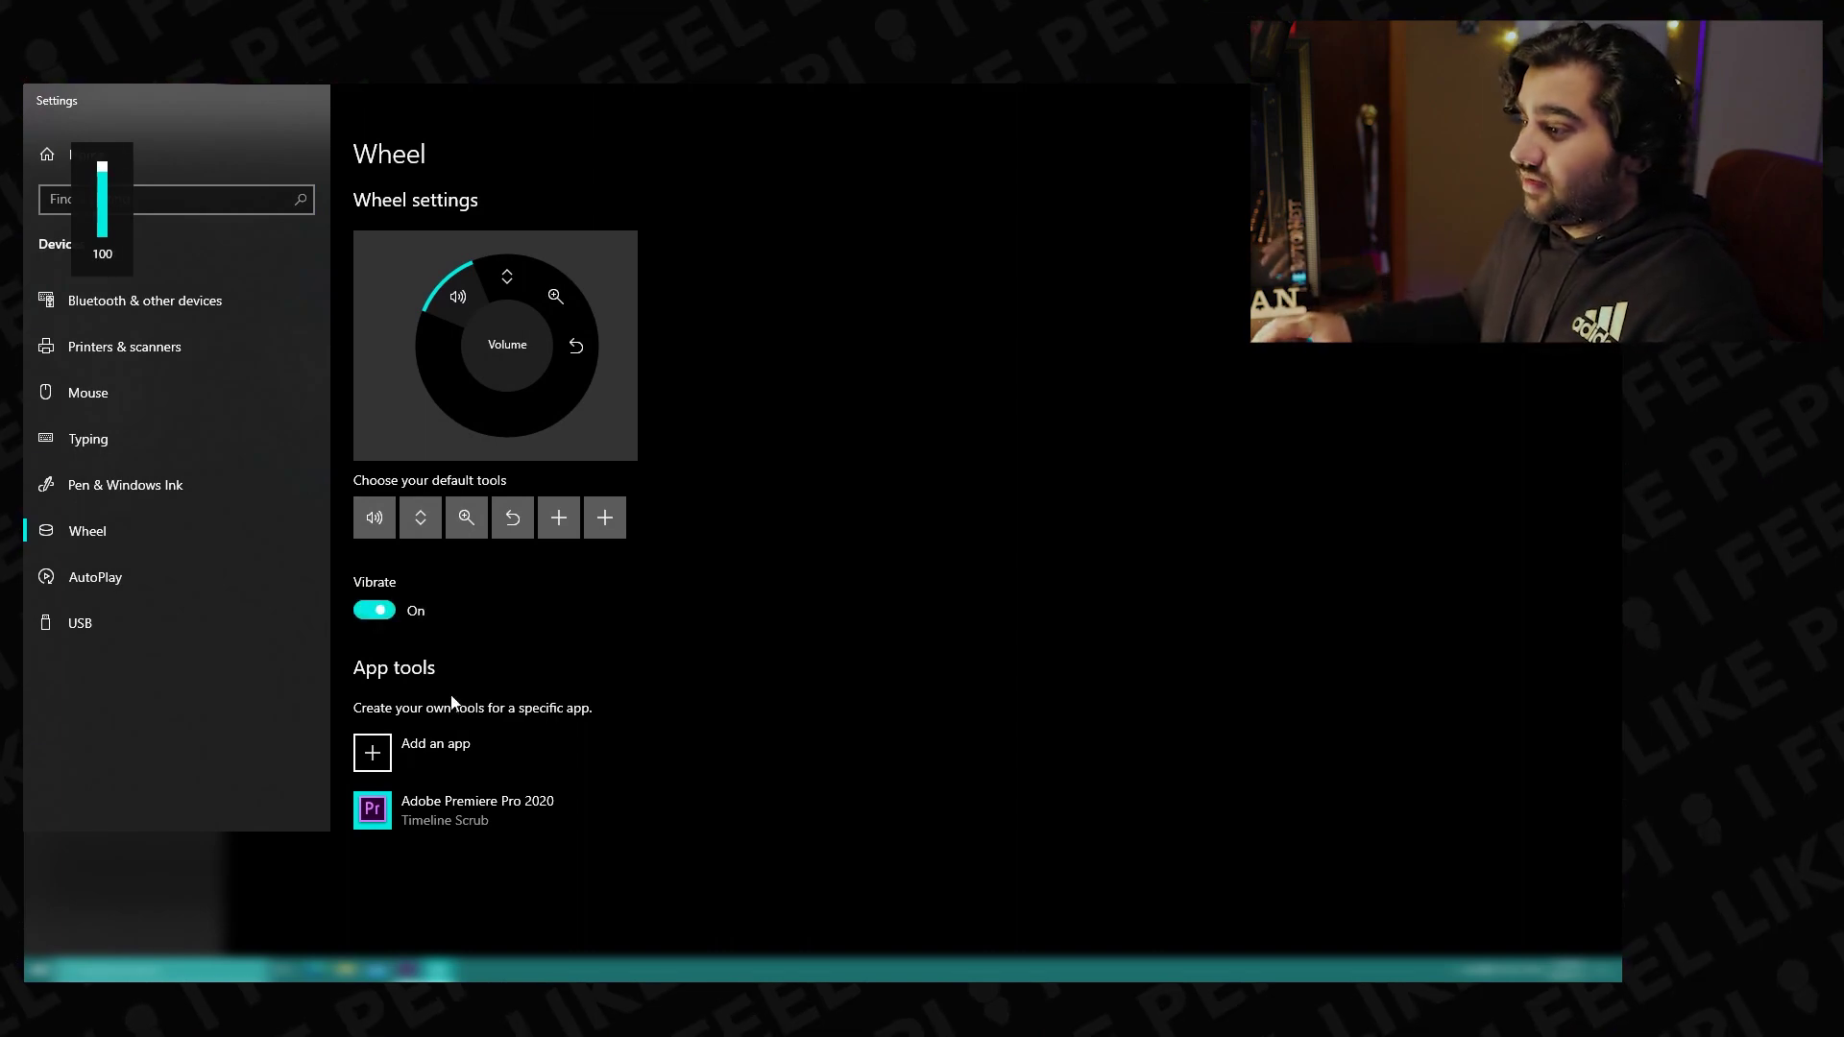
pyautogui.click(407, 970)
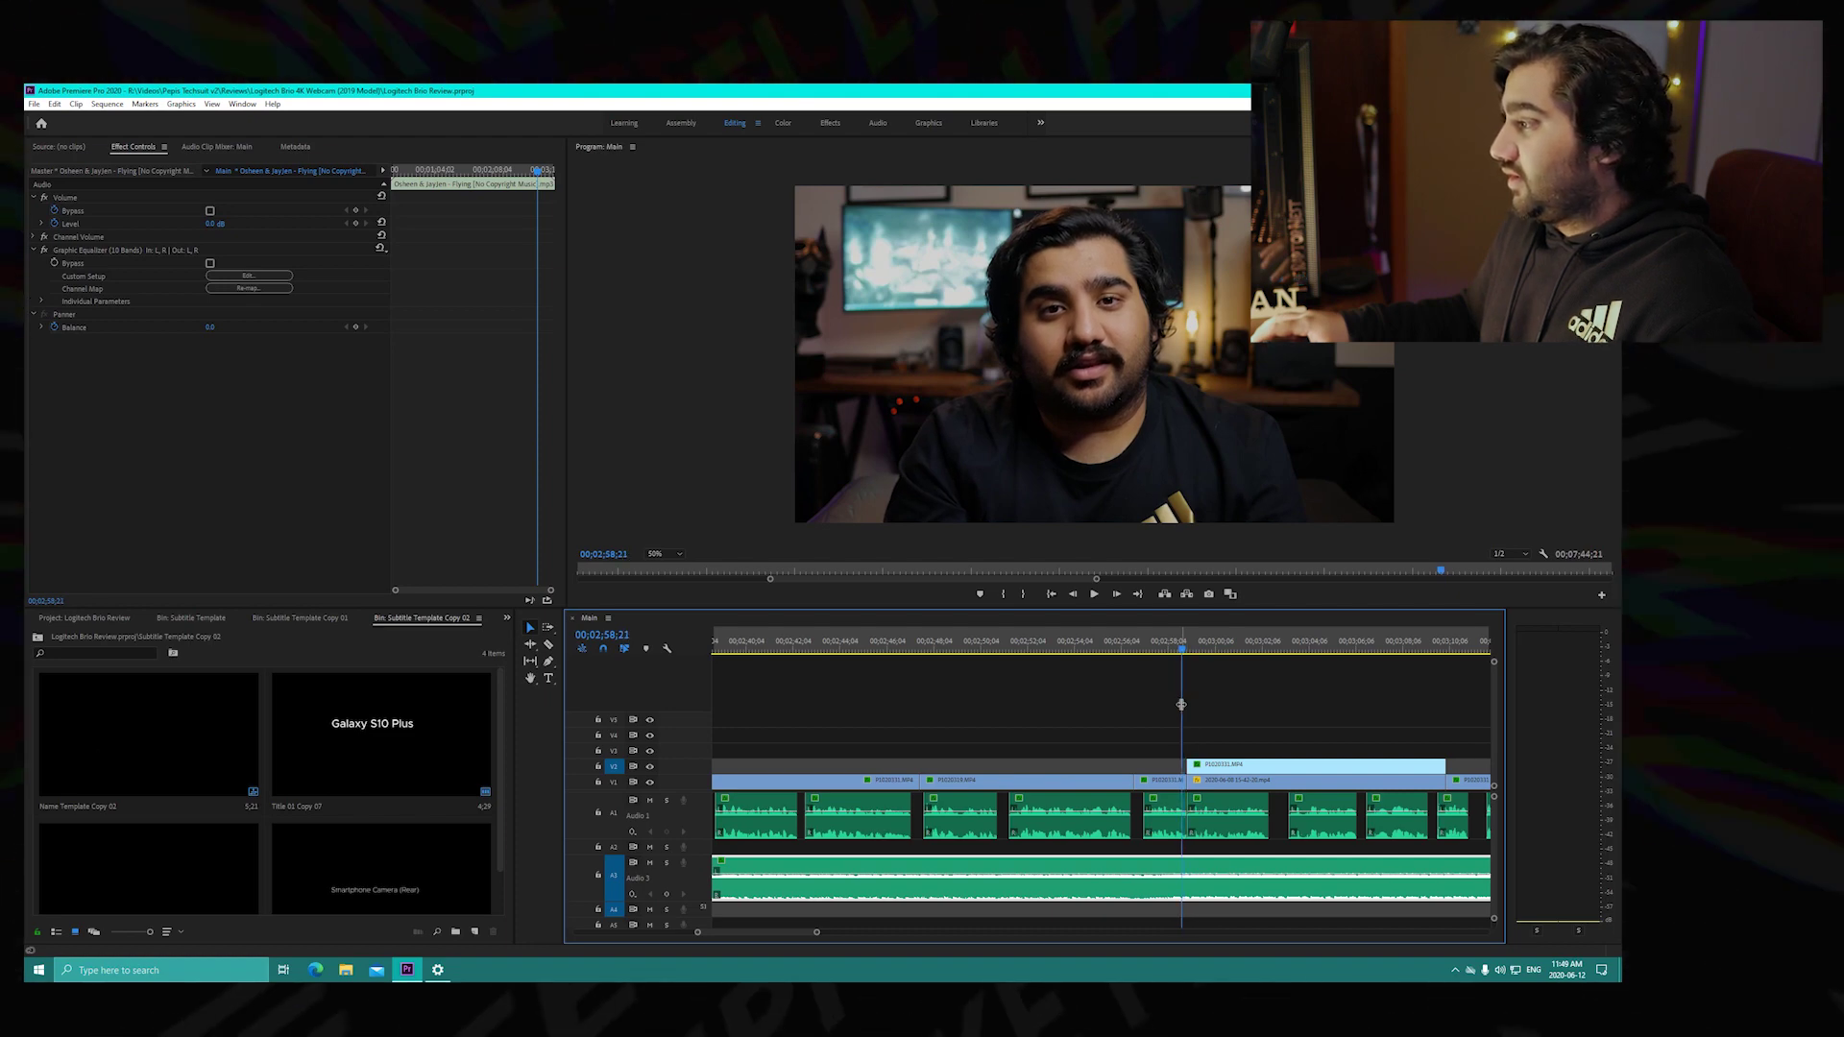
pyautogui.press('Down')
pyautogui.press('Up')
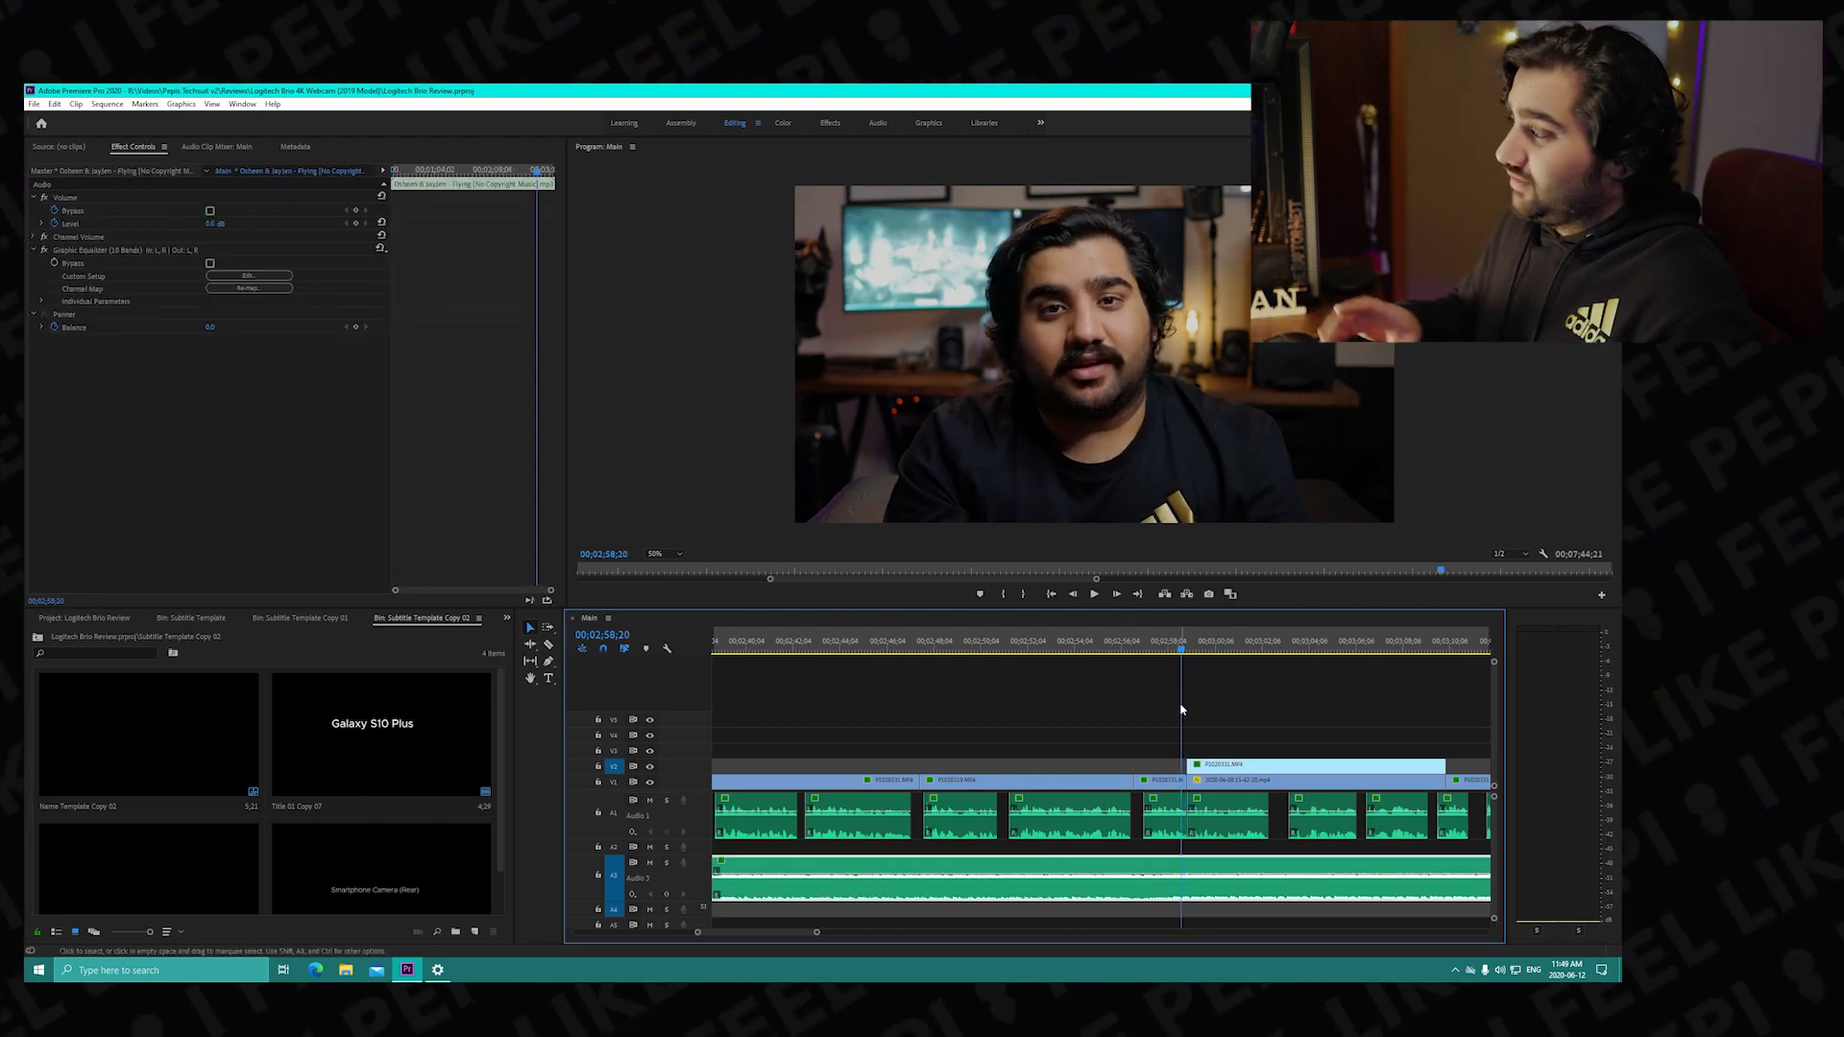
pyautogui.press('Right')
pyautogui.press('Right')
pyautogui.press('Right')
pyautogui.press('Right')
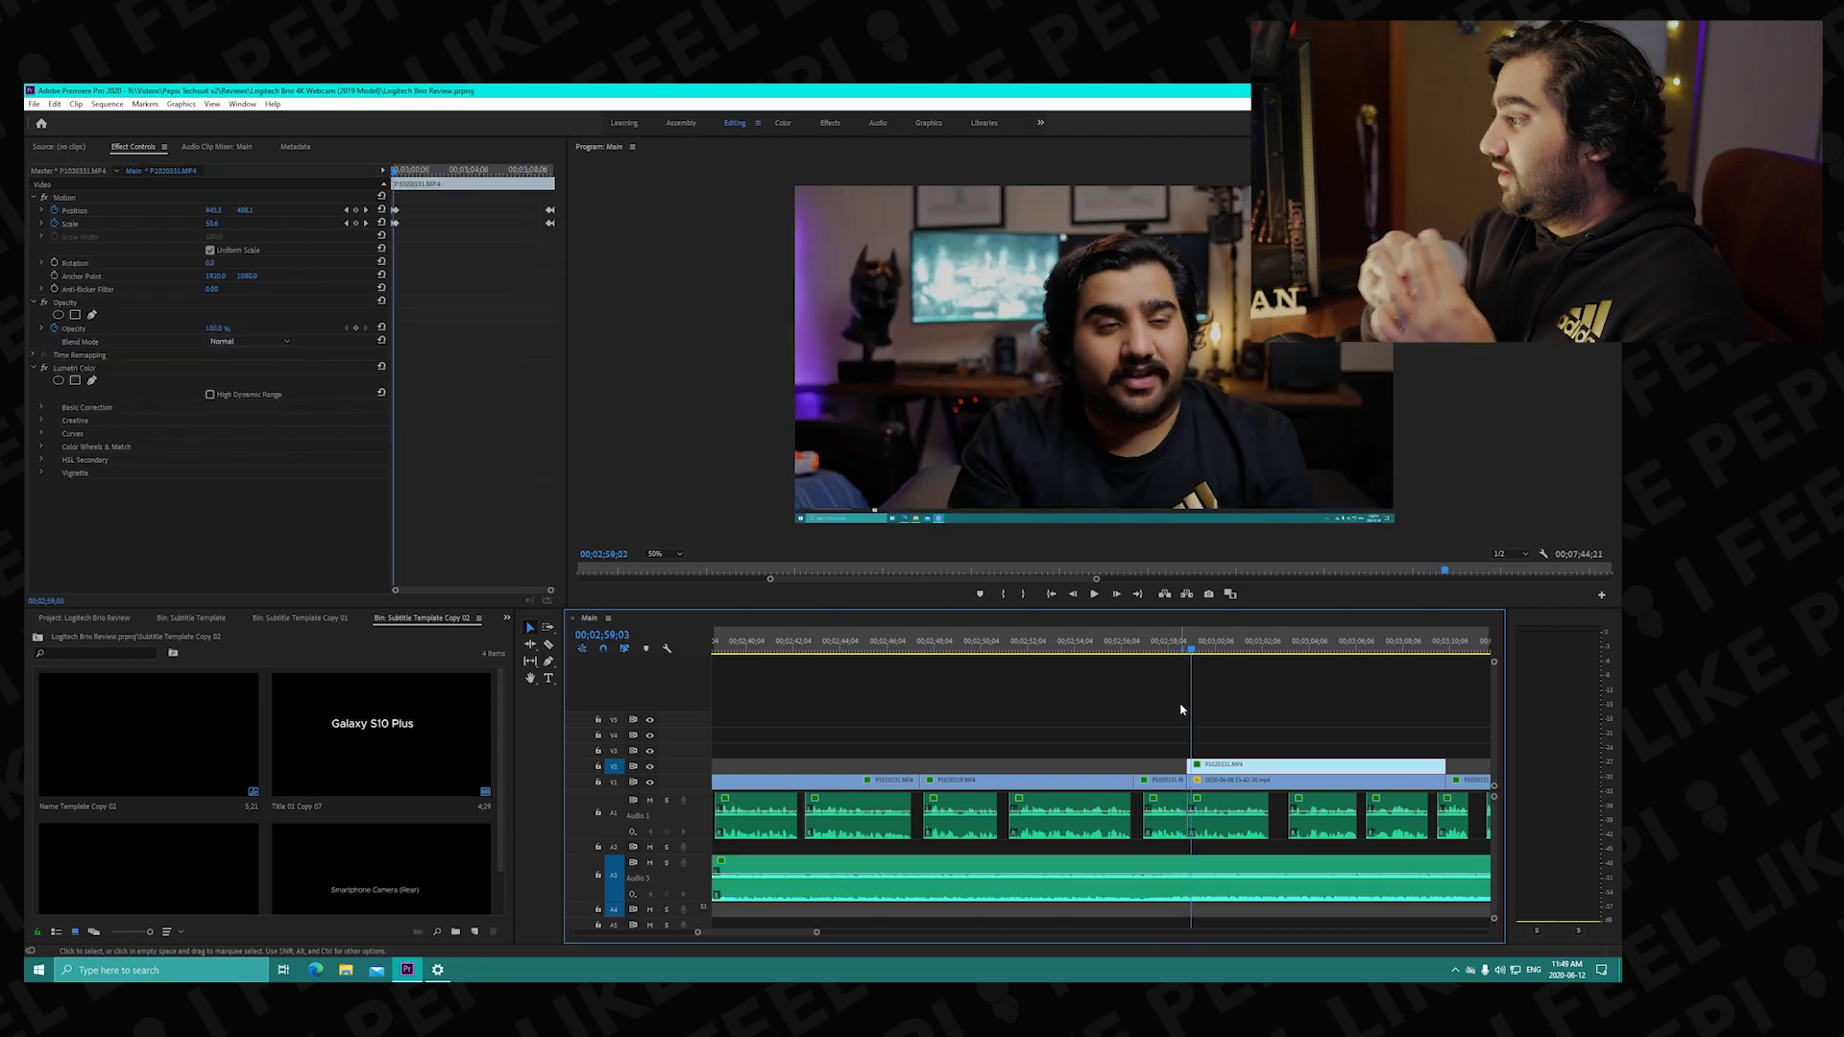
pyautogui.press('Down')
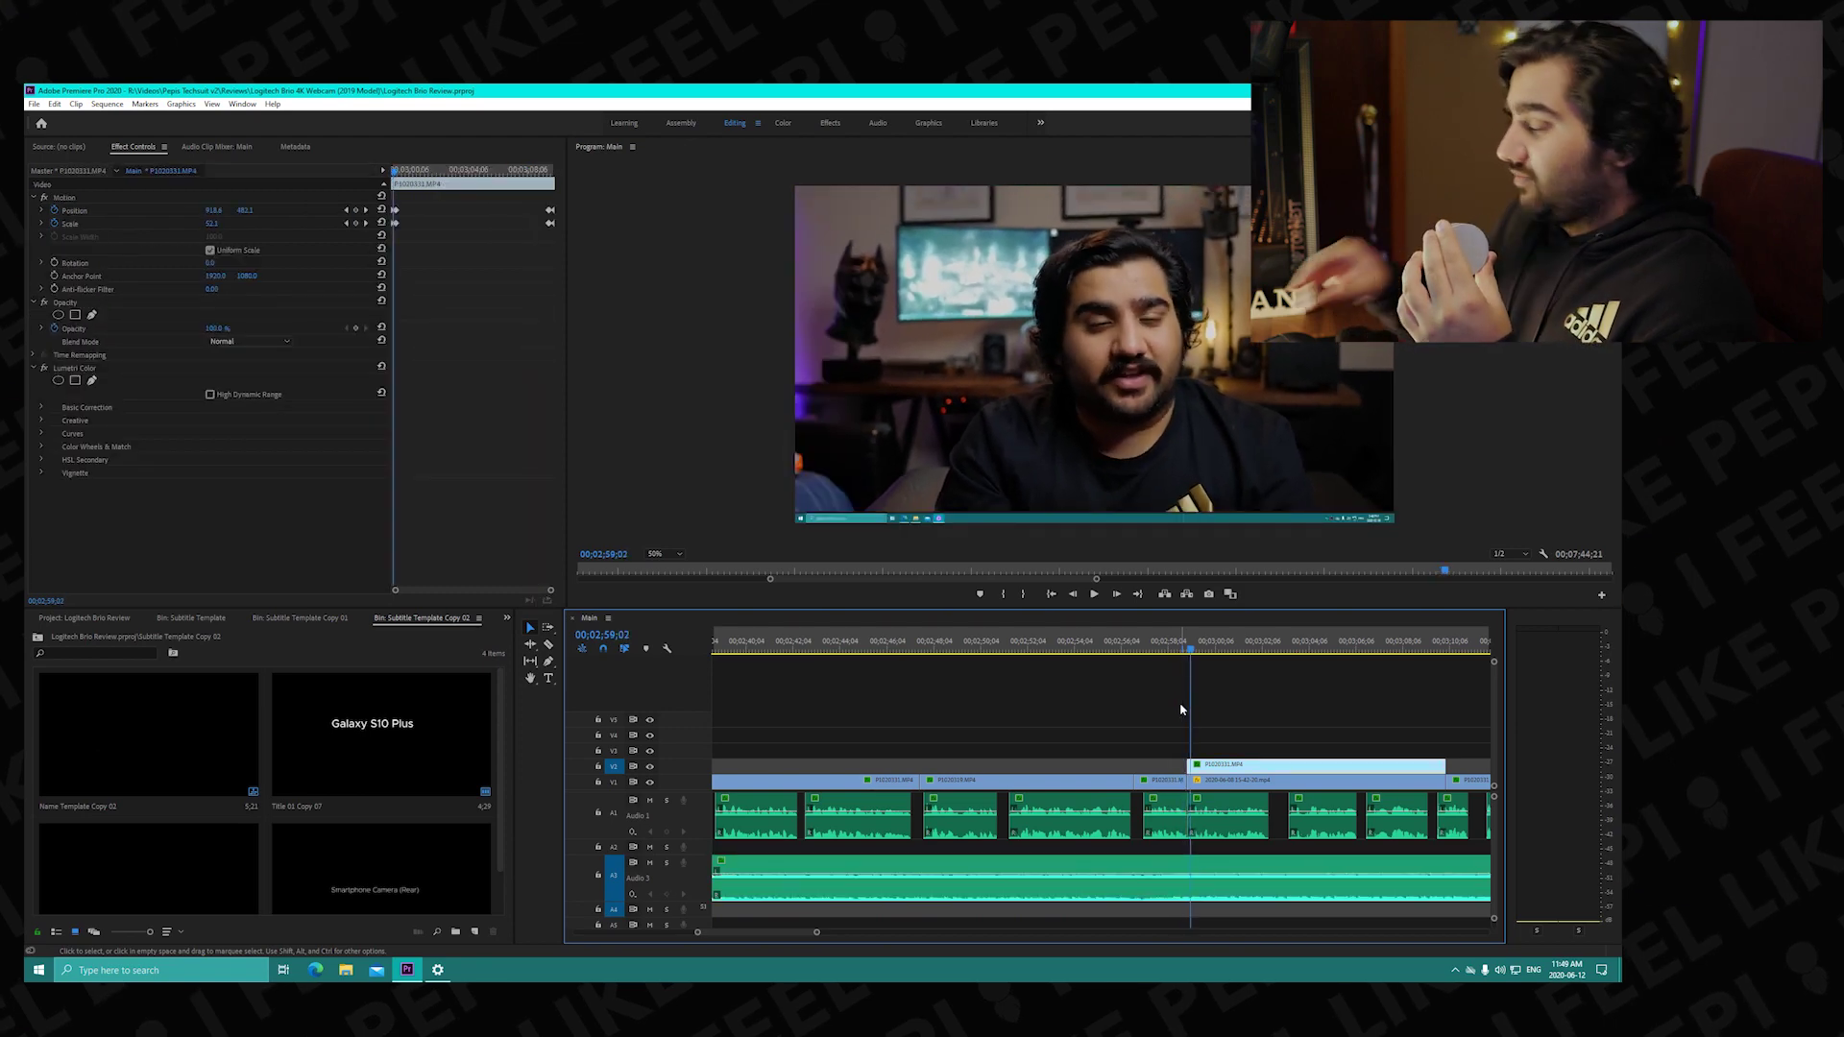
# Switch to the Windows Wheel settings and test the wheel by lowering and raising the system volume.
pyautogui.hotkey('alt', 'Tab')
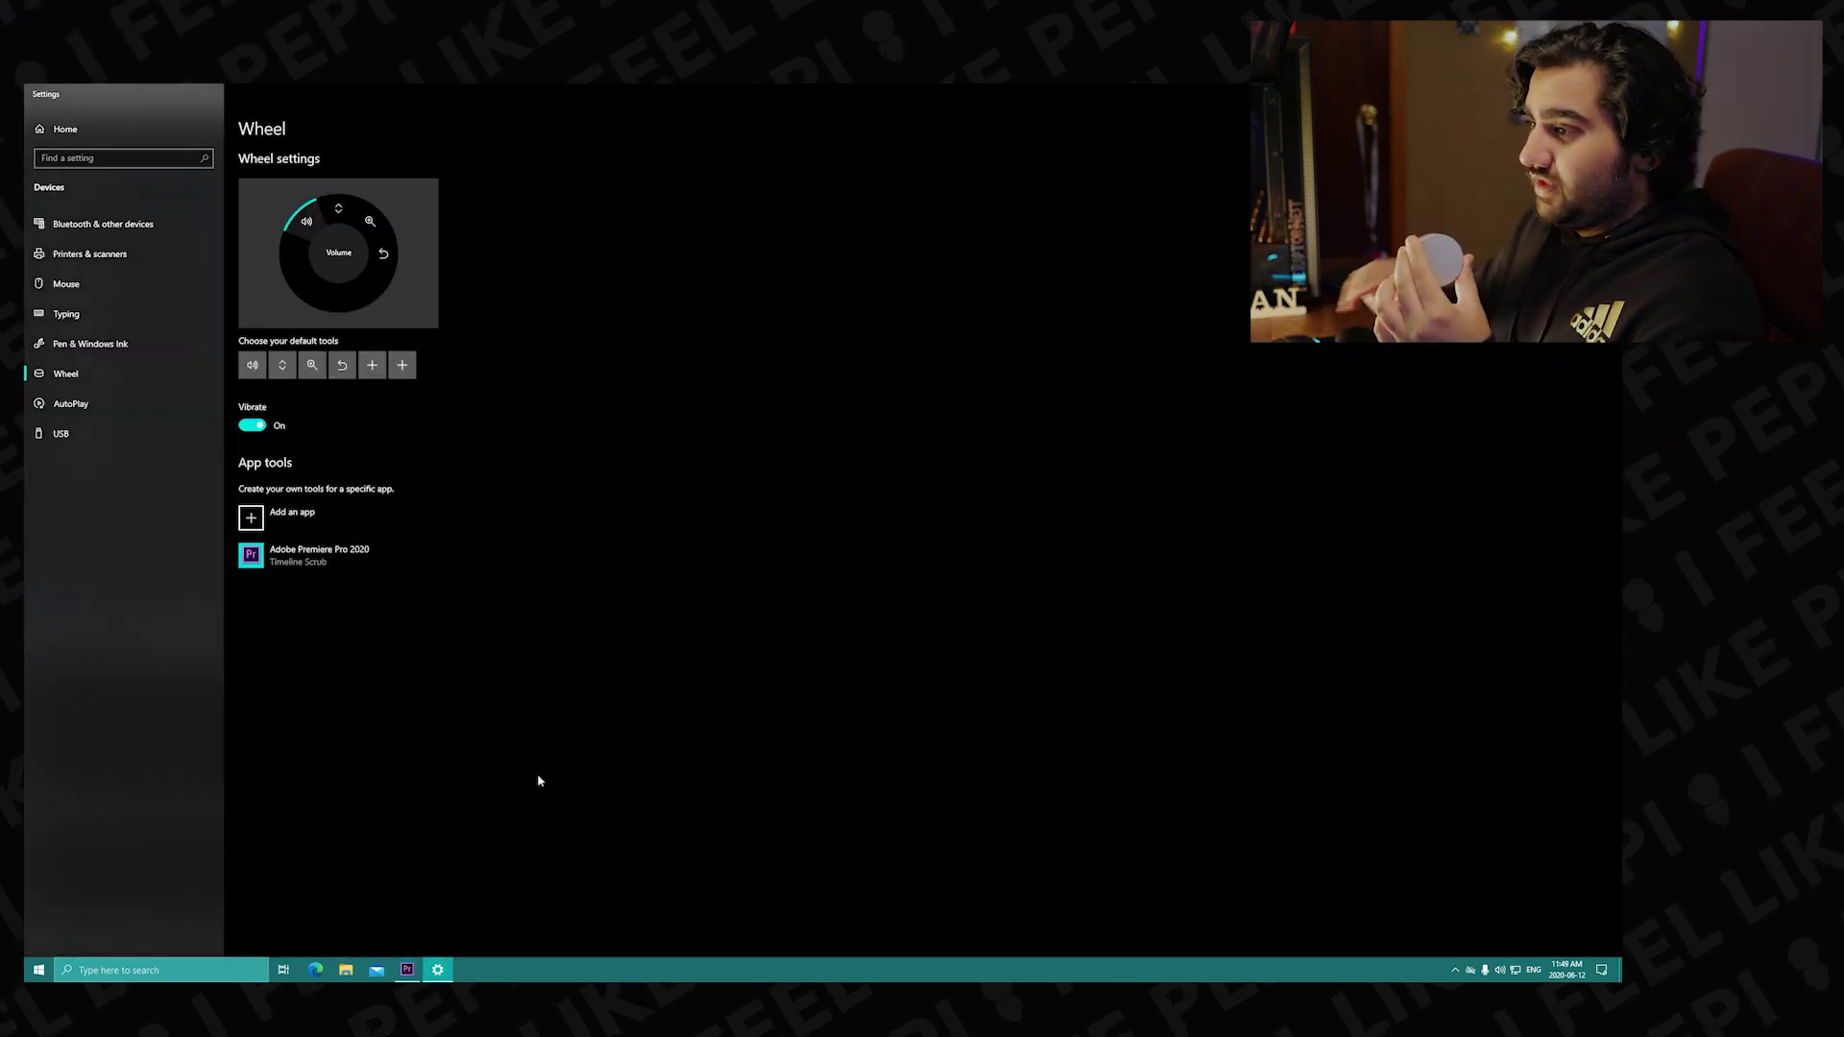
pyautogui.press('XF86AudioLowerVolume')
pyautogui.press('XF86AudioLowerVolume')
pyautogui.press('XF86AudioLowerVolume')
pyautogui.press('XF86AudioRaiseVolume')
pyautogui.press('XF86AudioRaiseVolume')
pyautogui.press('XF86AudioRaiseVolume')
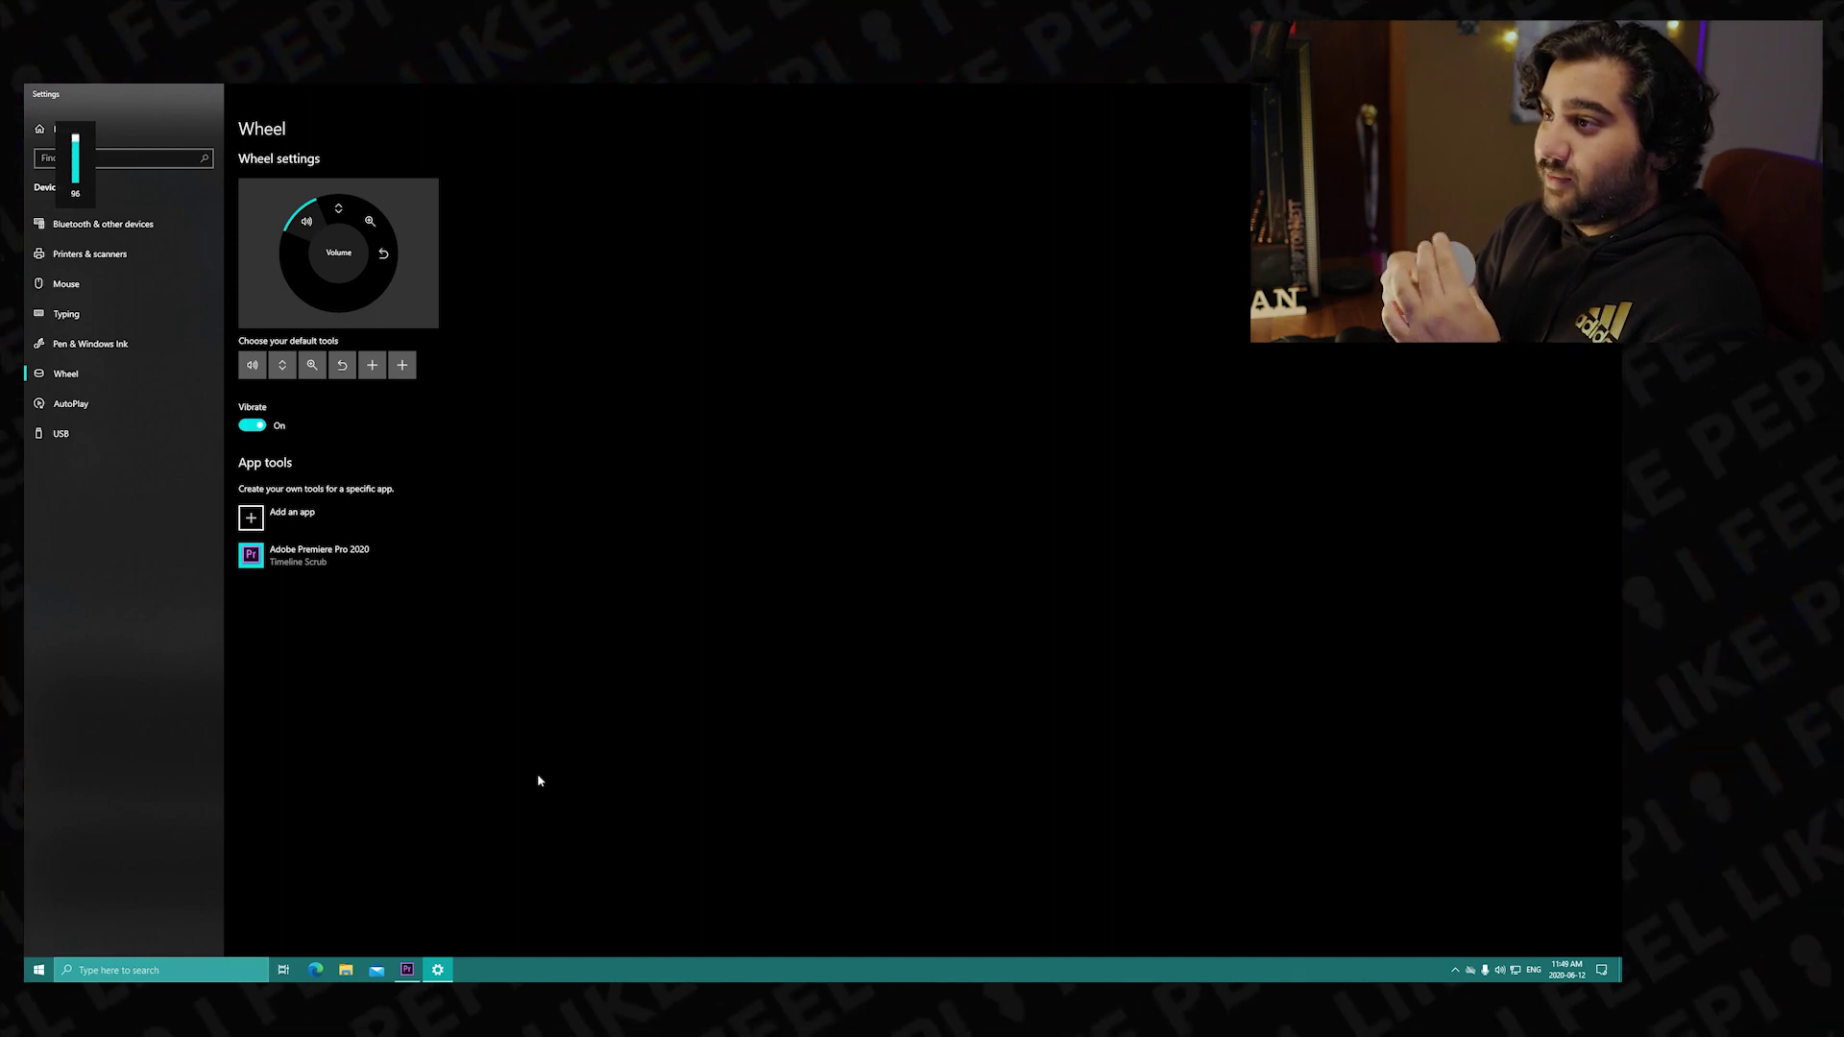
# Switch to Adobe Premiere Pro, deselect the clip, and set the Keyboard Shortcuts layout preset to Adobe Premiere Pro Default.
pyautogui.click(407, 970)
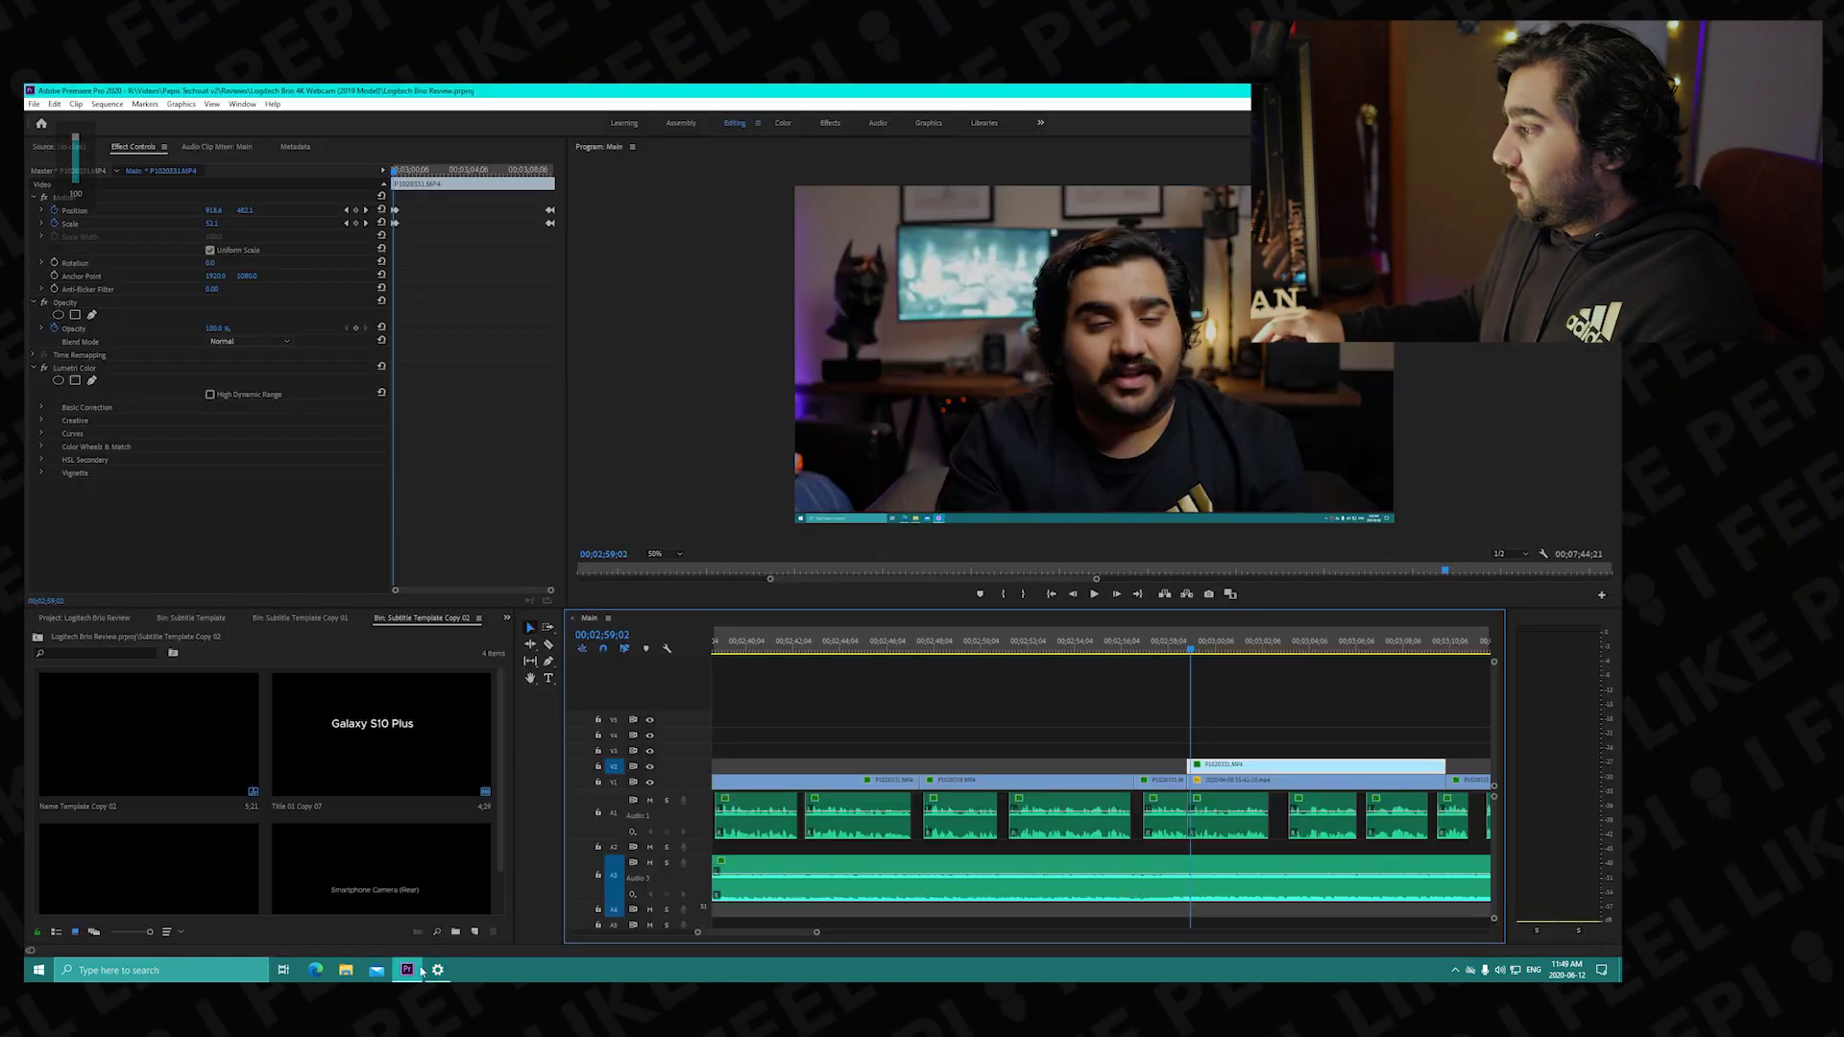
pyautogui.click(1230, 685)
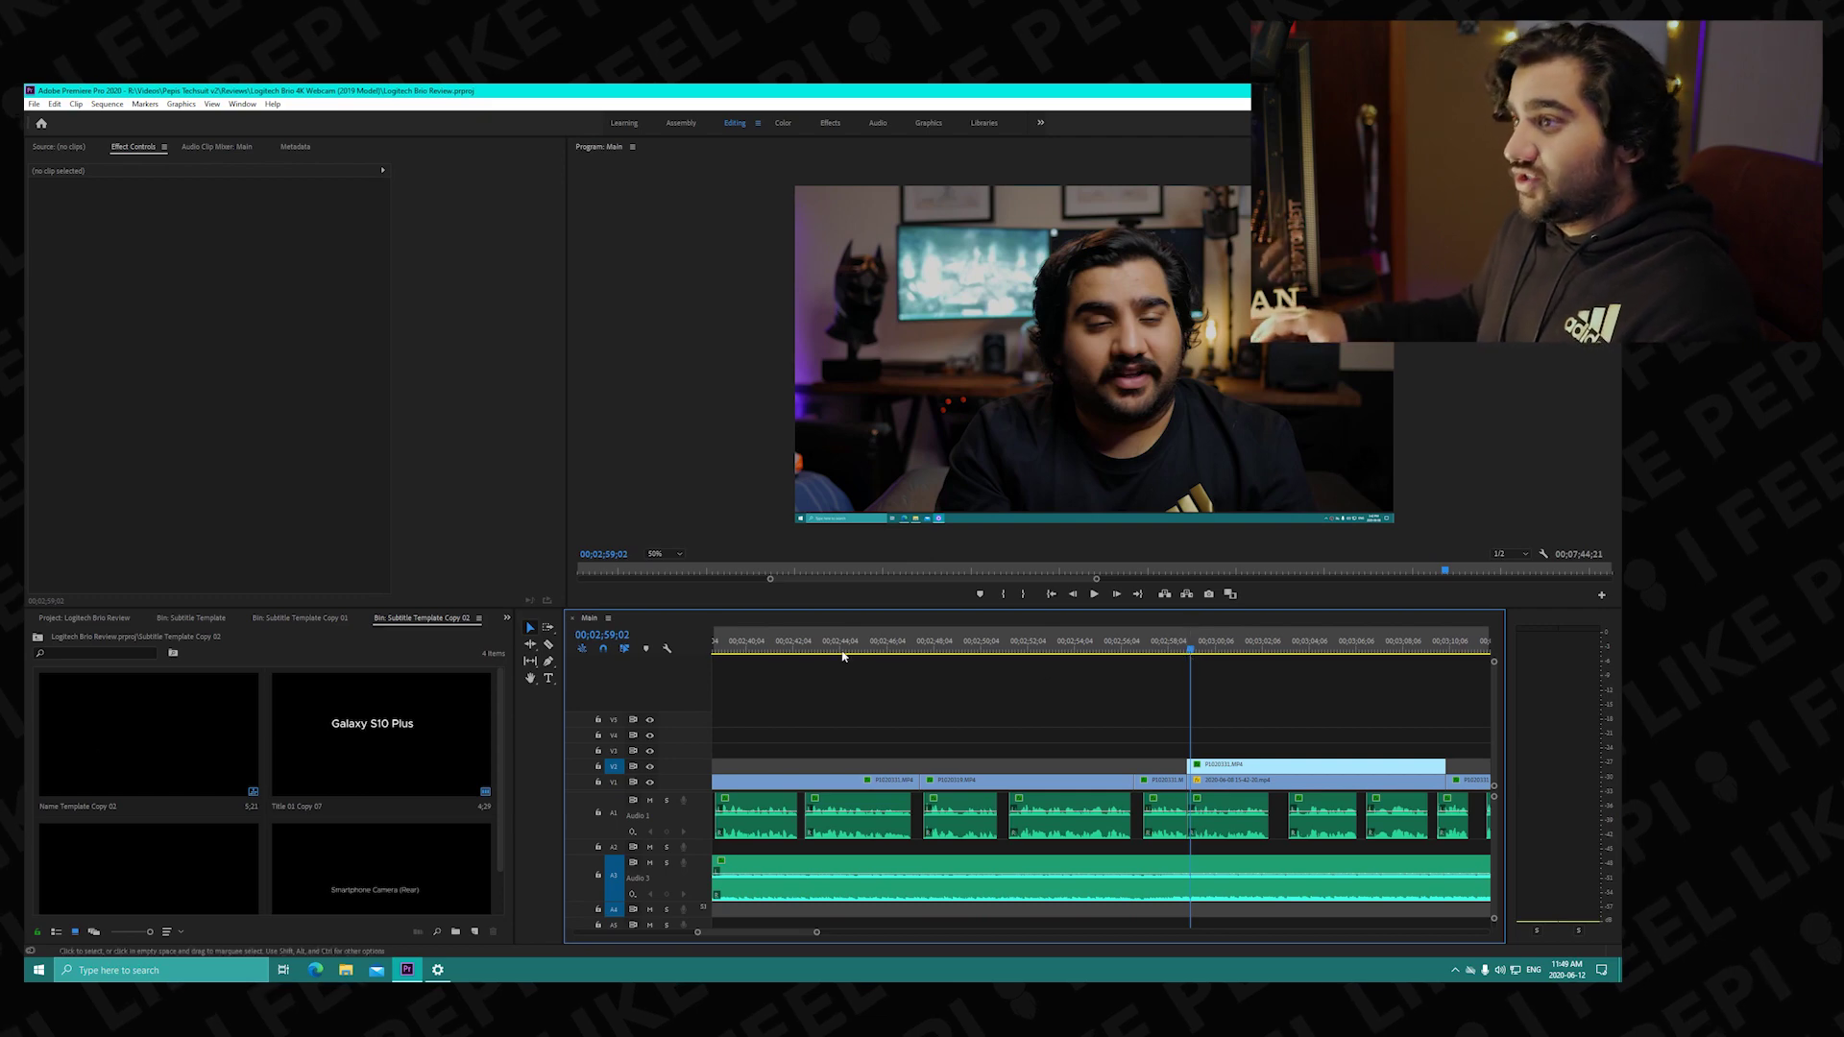
pyautogui.click(69, 116)
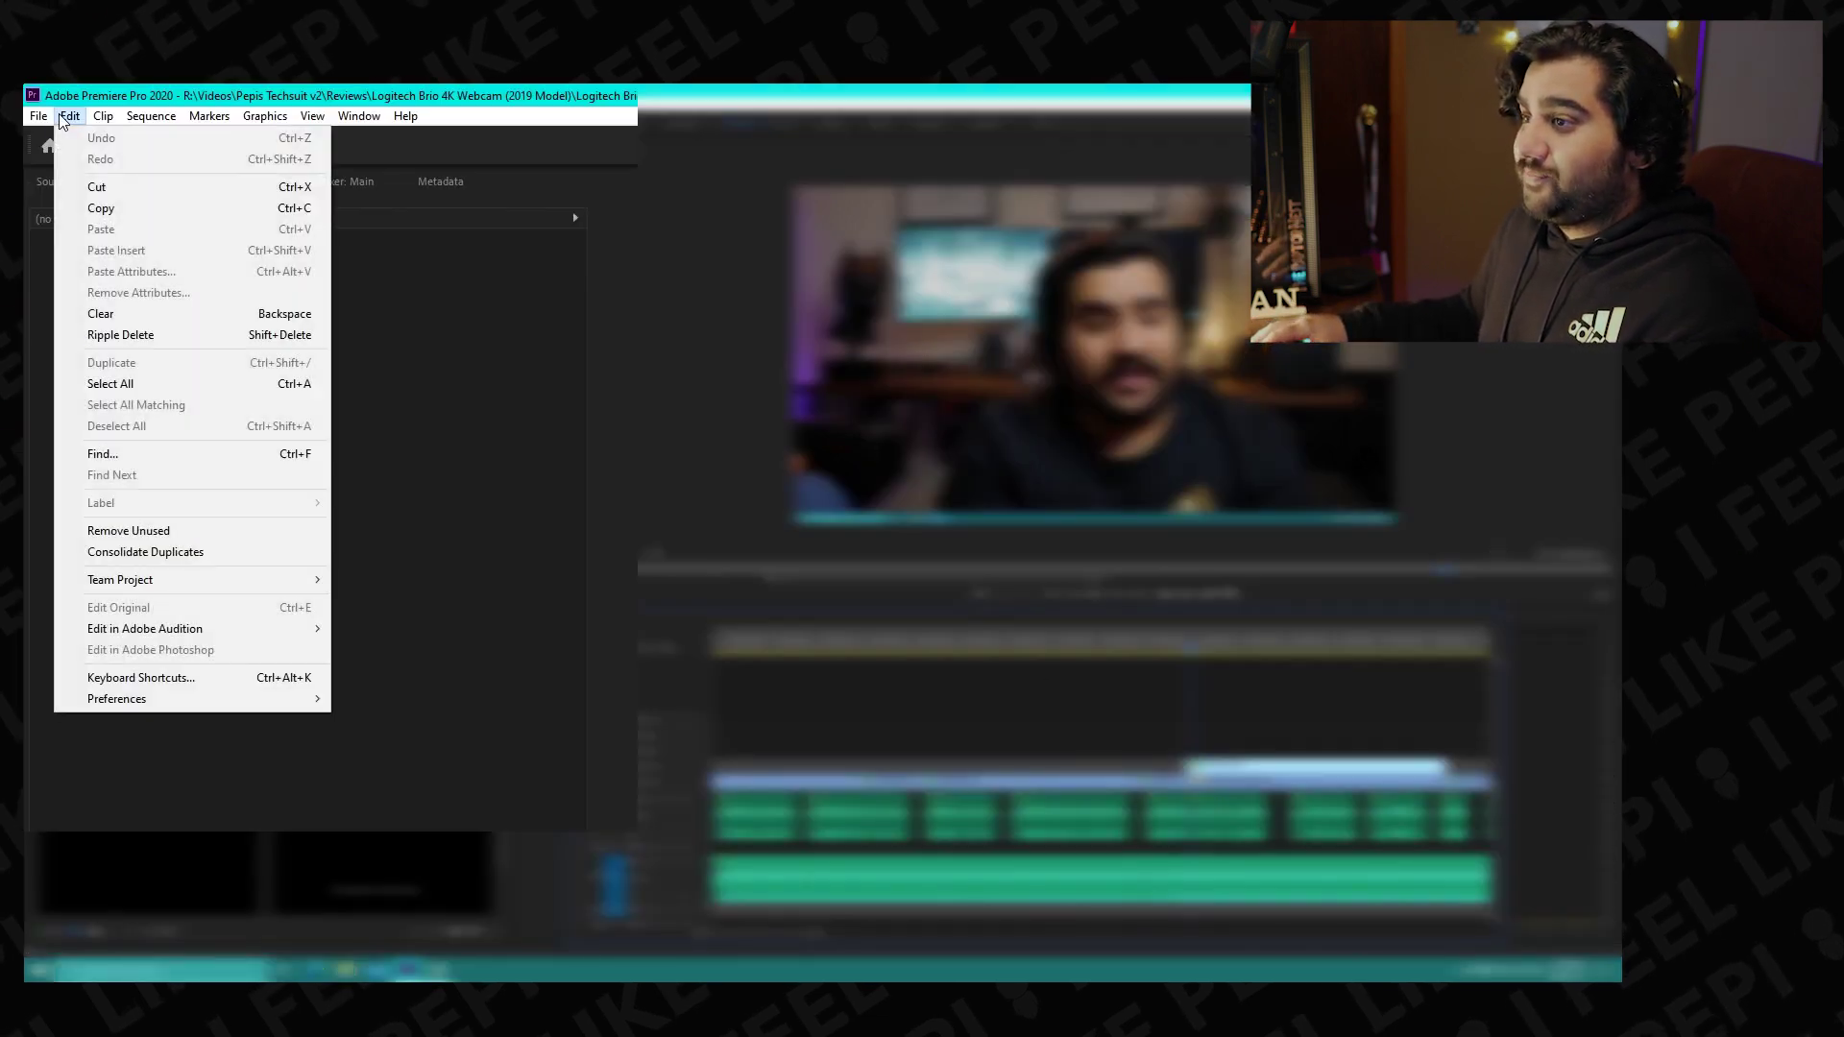
pyautogui.click(210, 676)
pyautogui.click(524, 300)
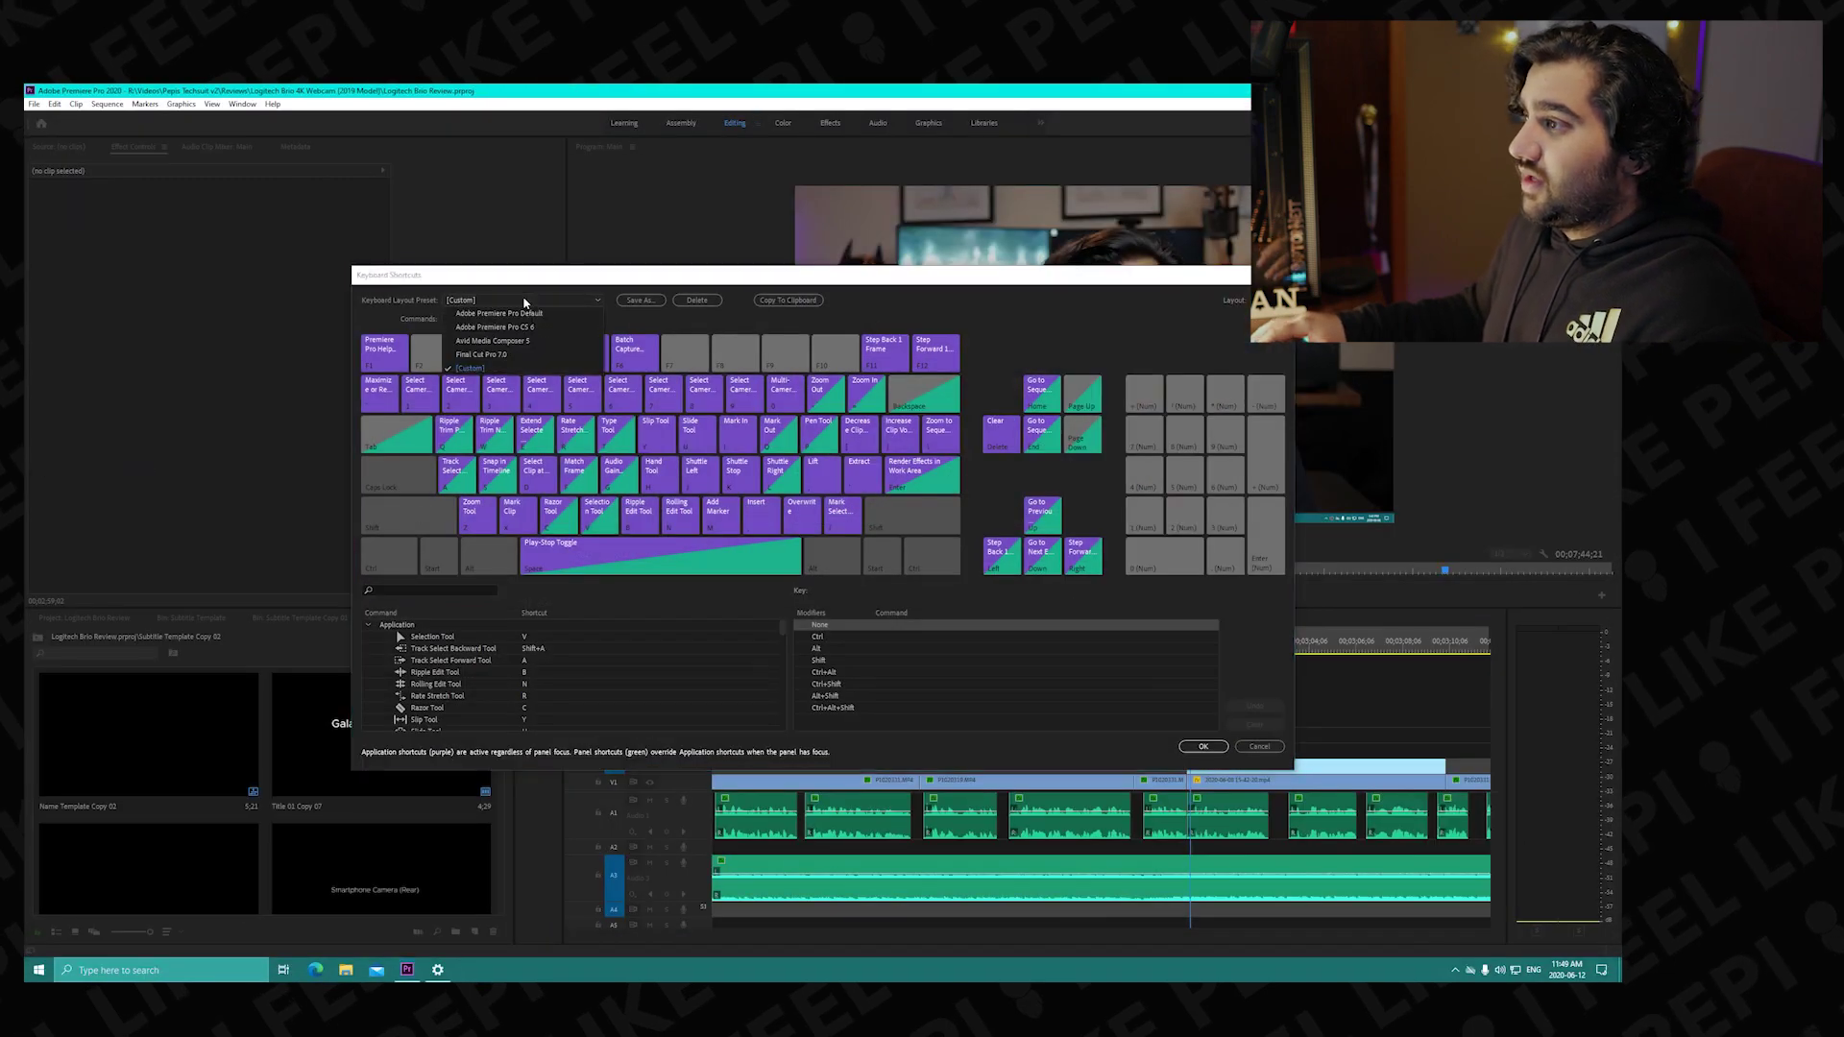
pyautogui.click(509, 309)
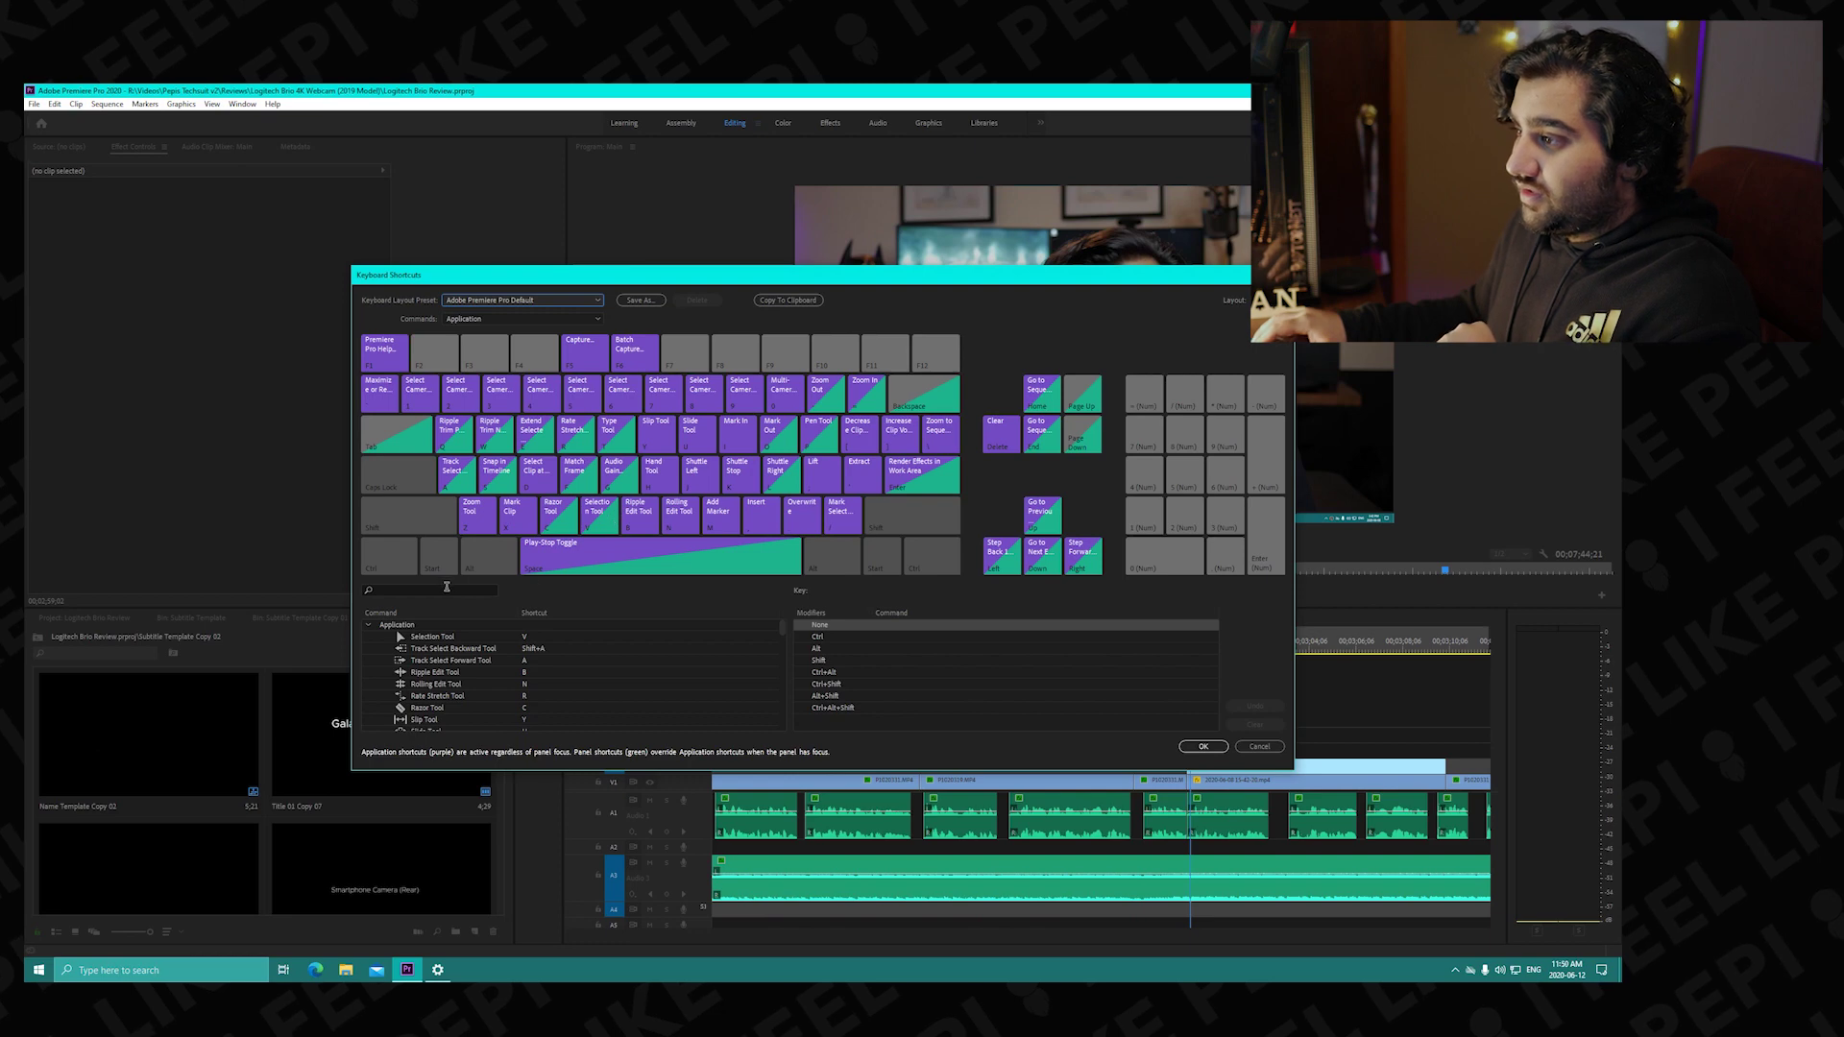
# In Windows Settings, add a wheel tool named "Timeline Scrub 2" for Adobe Premiere Pro 2020.
pyautogui.click(436, 970)
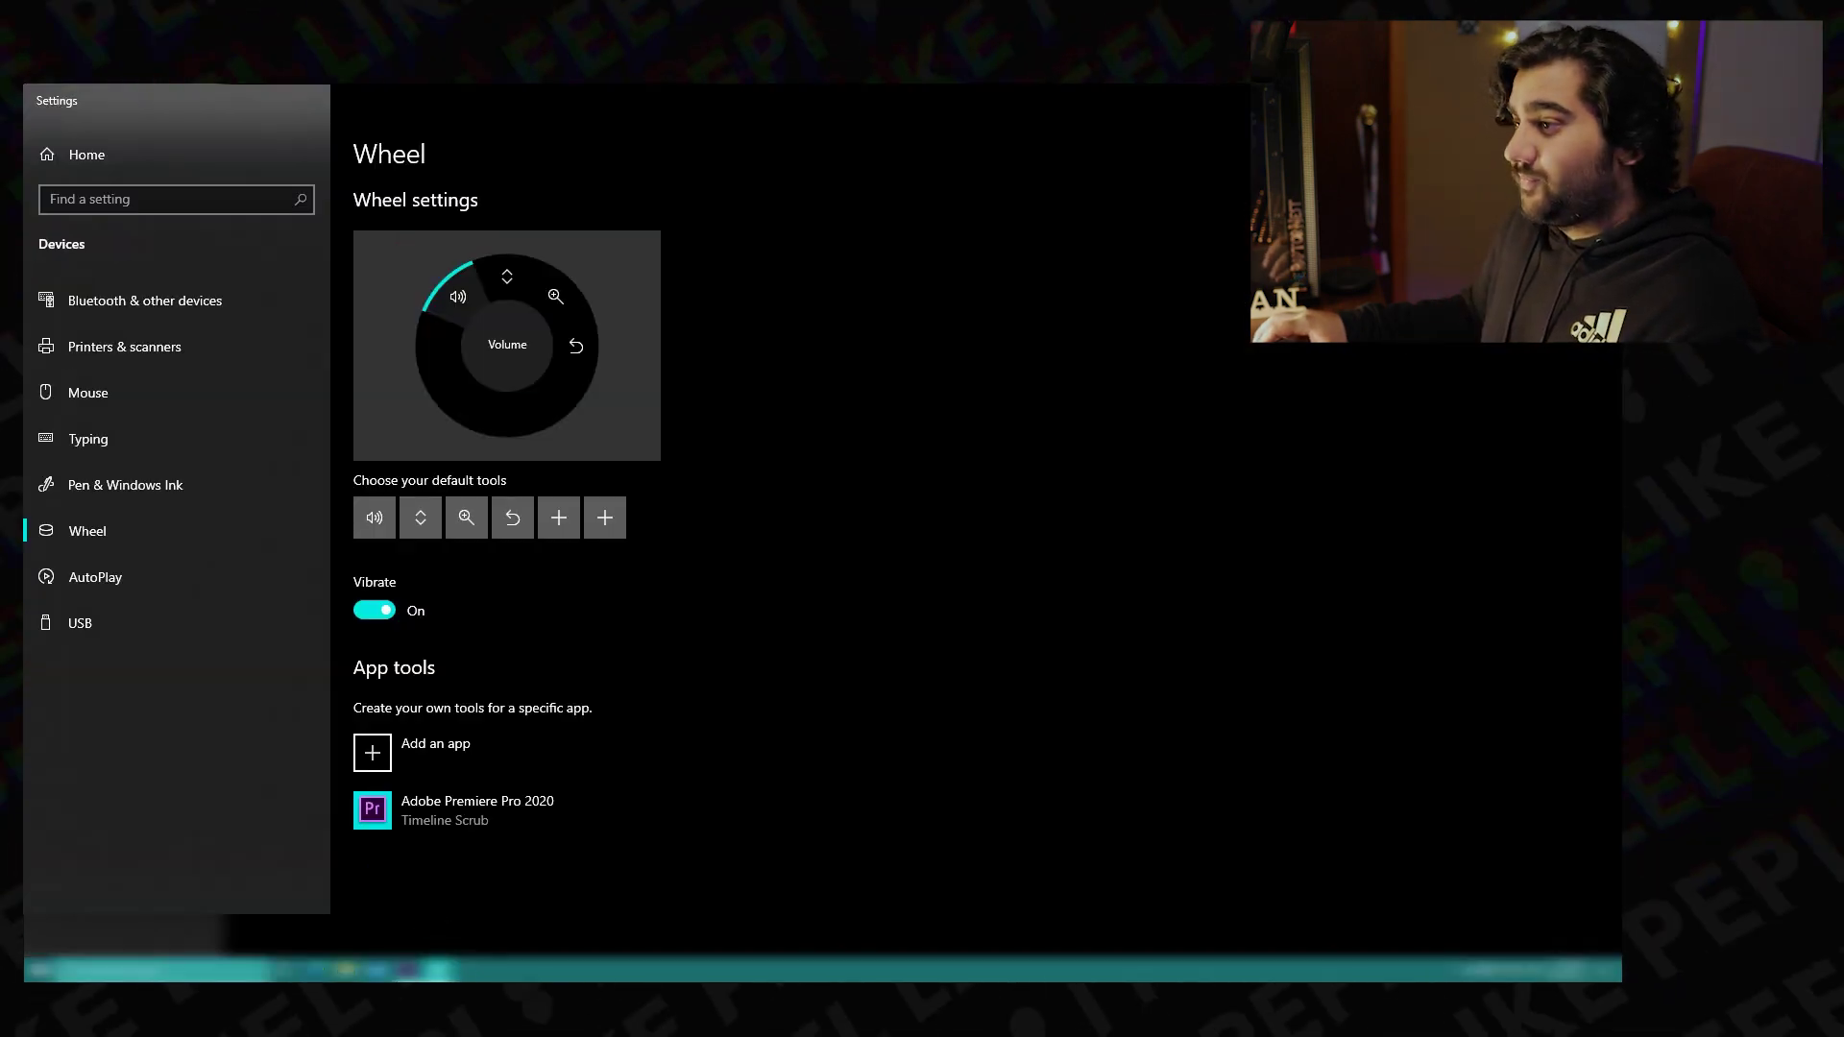
pyautogui.click(464, 805)
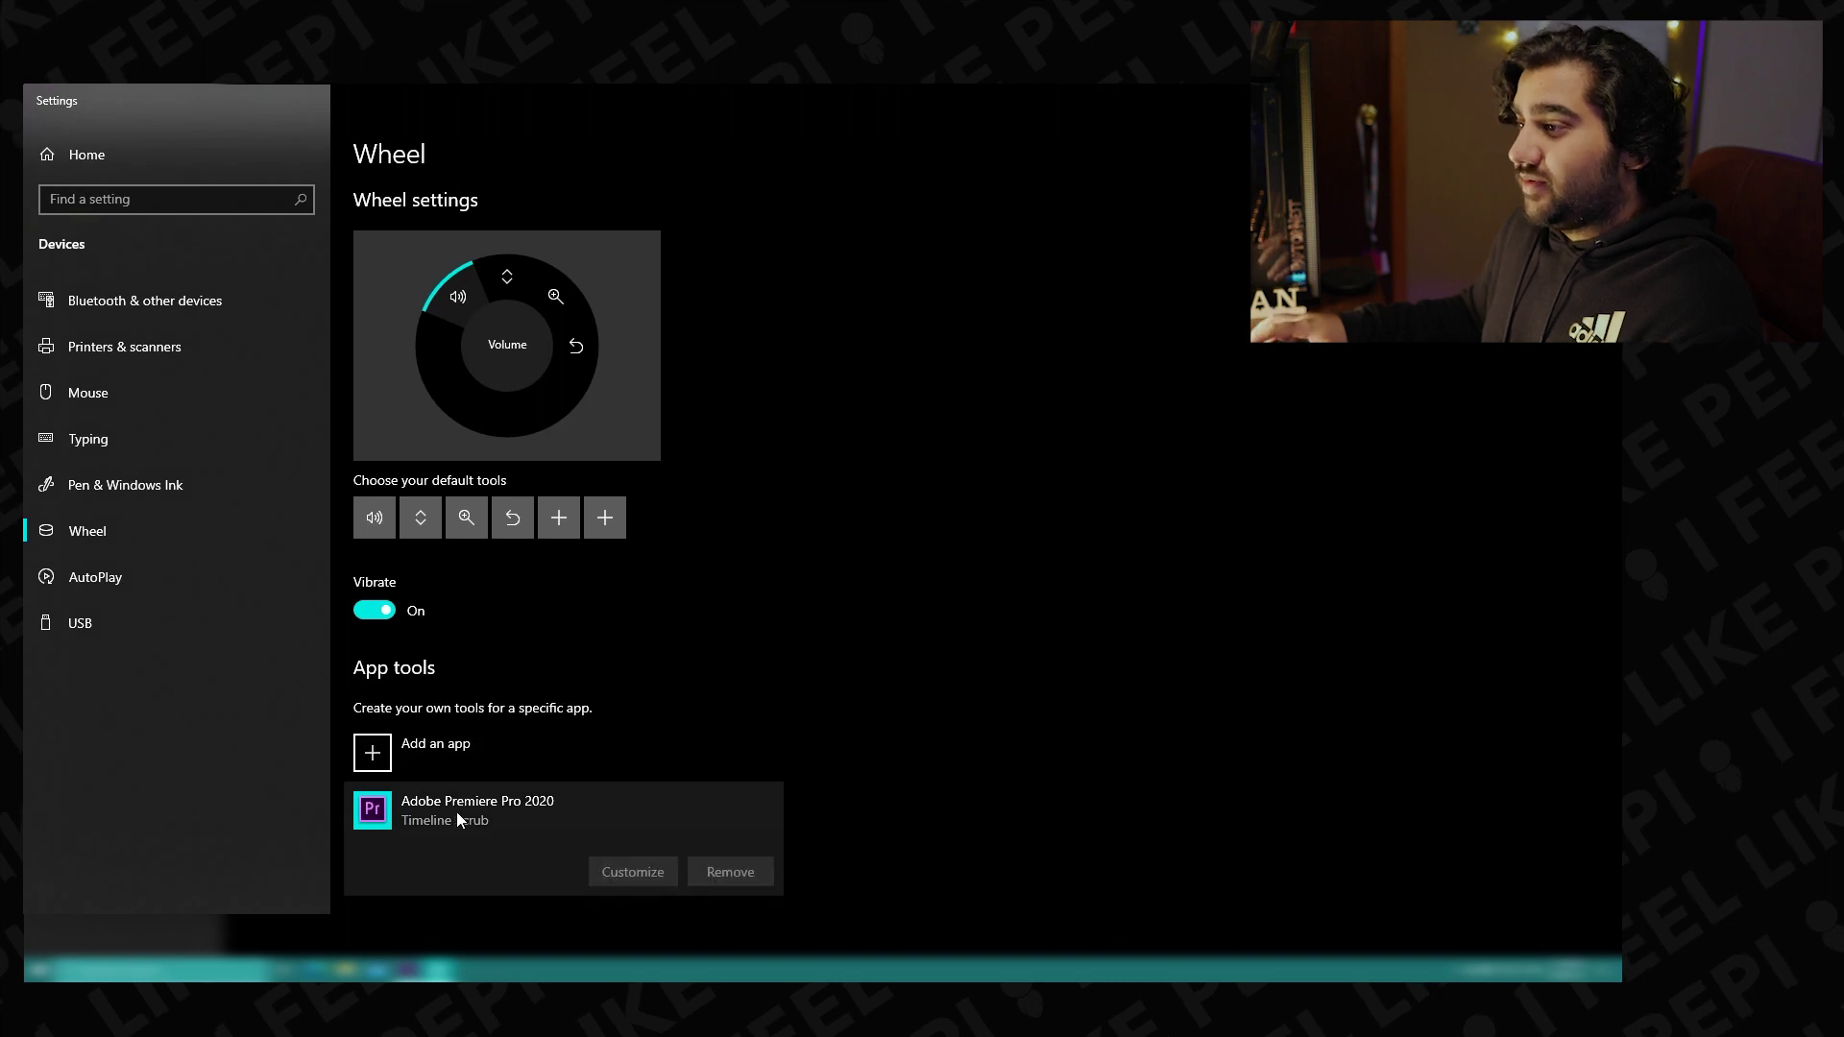
pyautogui.click(632, 872)
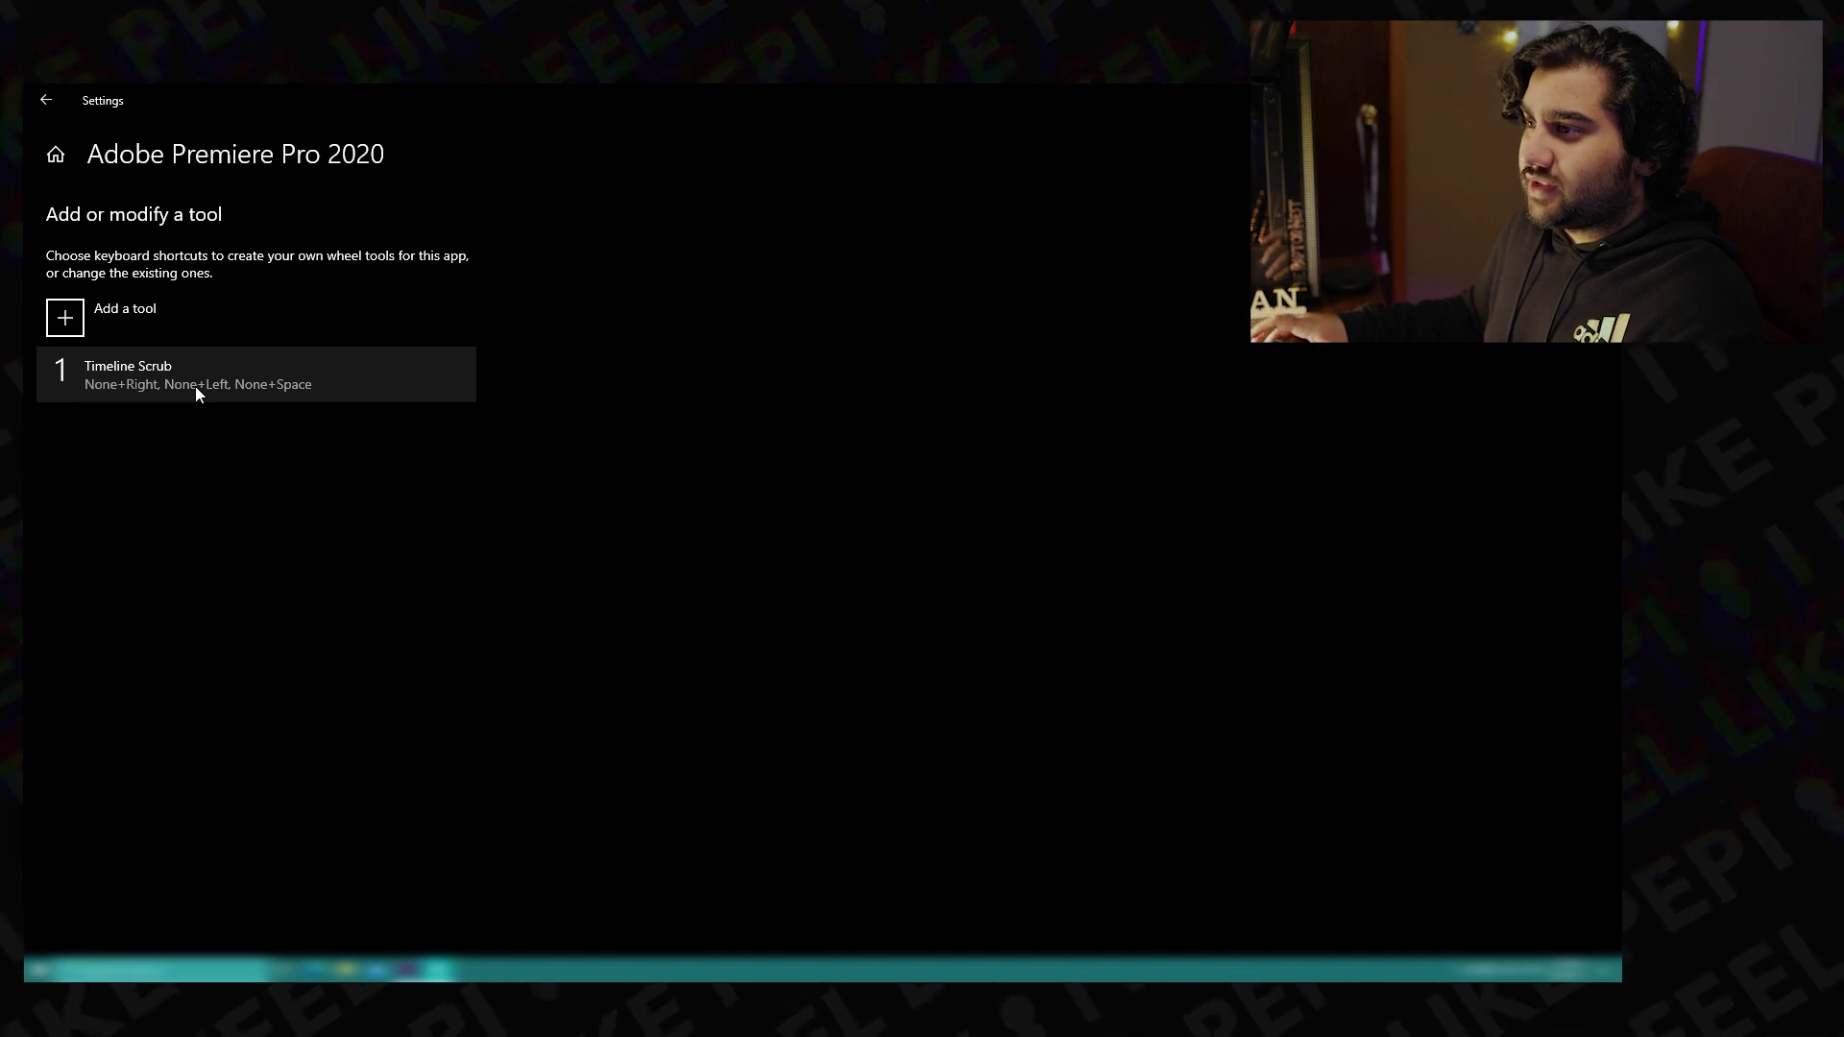
pyautogui.click(72, 331)
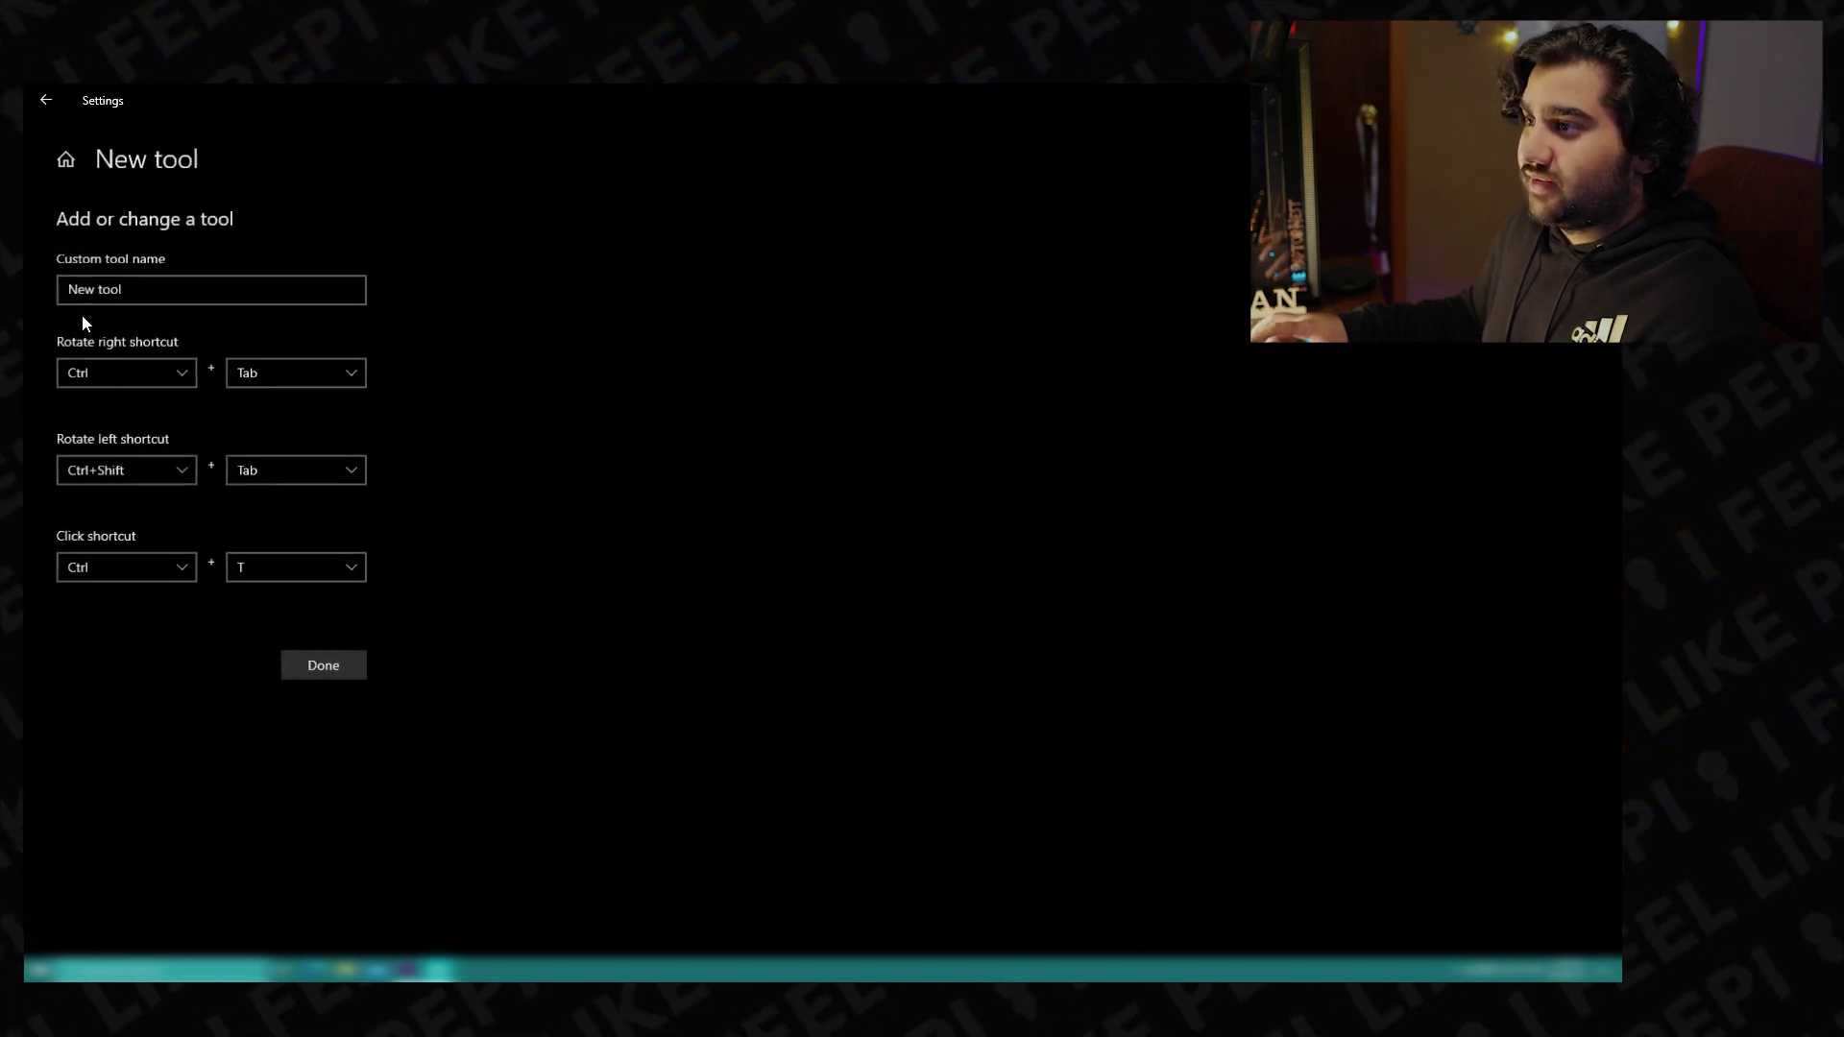
pyautogui.click(149, 286)
pyautogui.hotkey('ctrl', 'a')
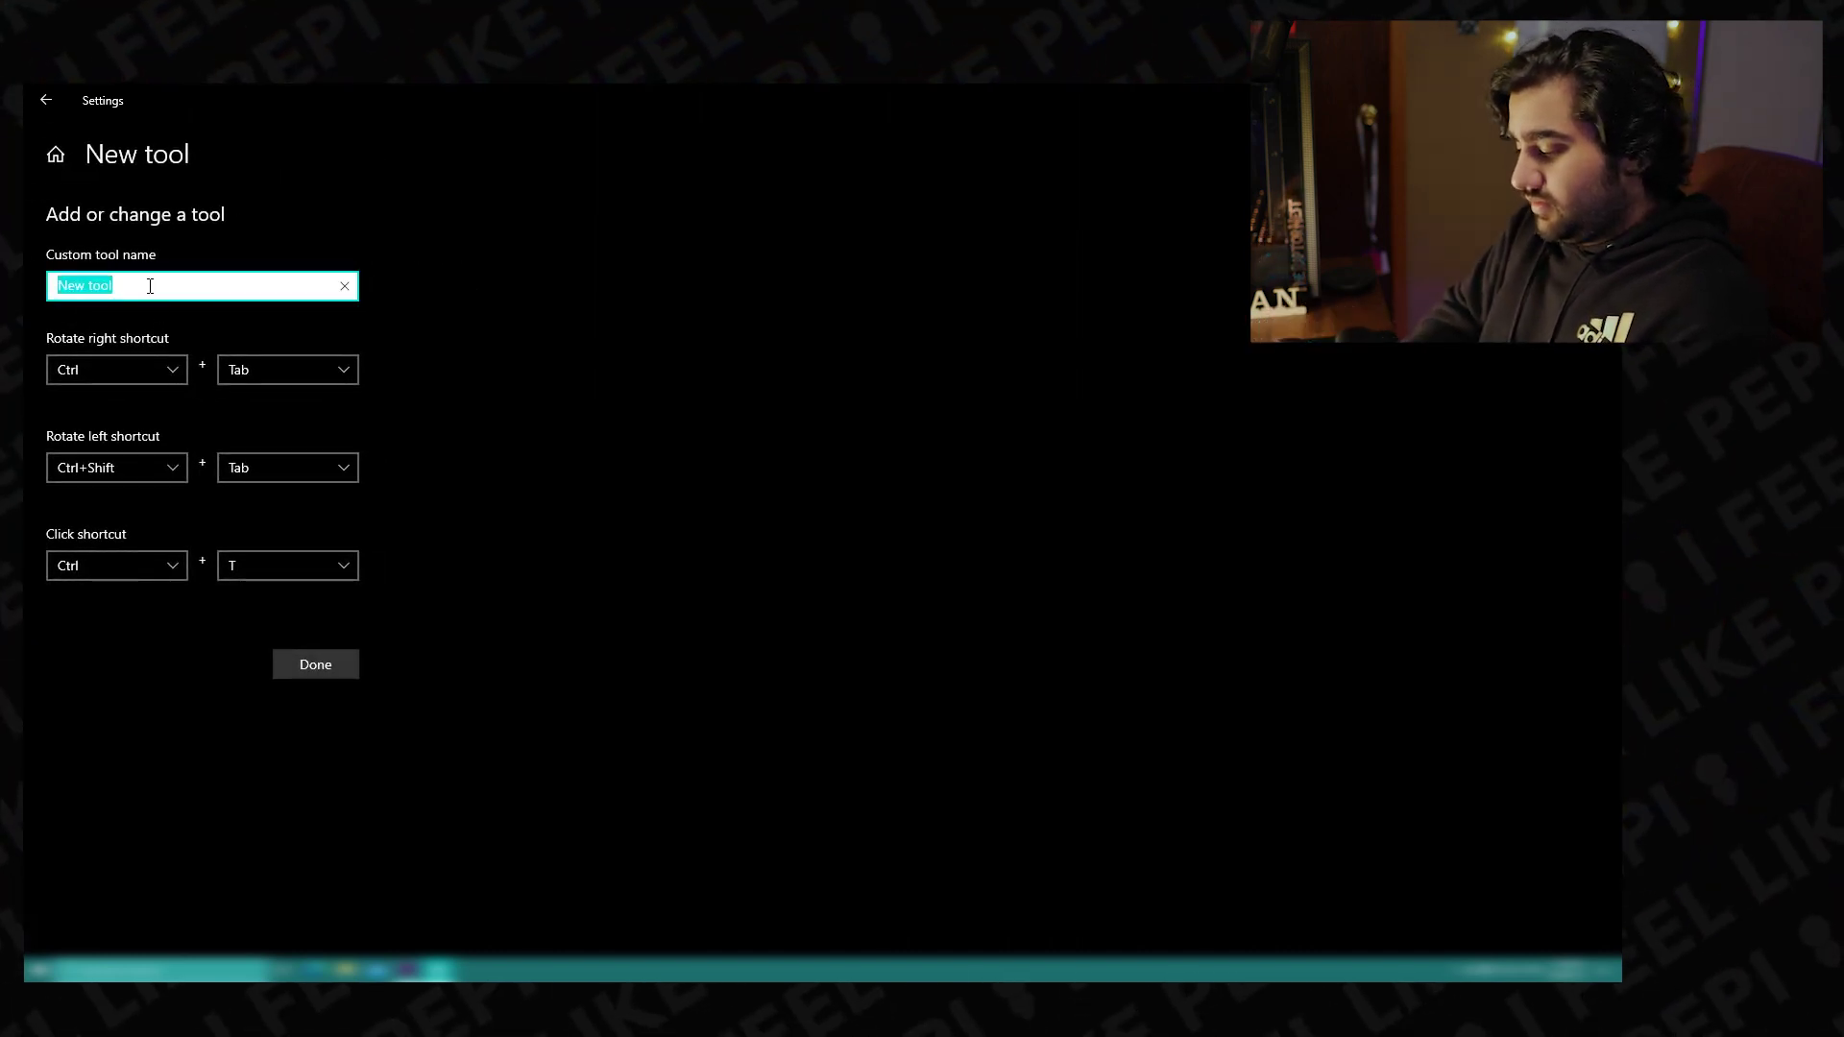
pyautogui.write('Timeline')
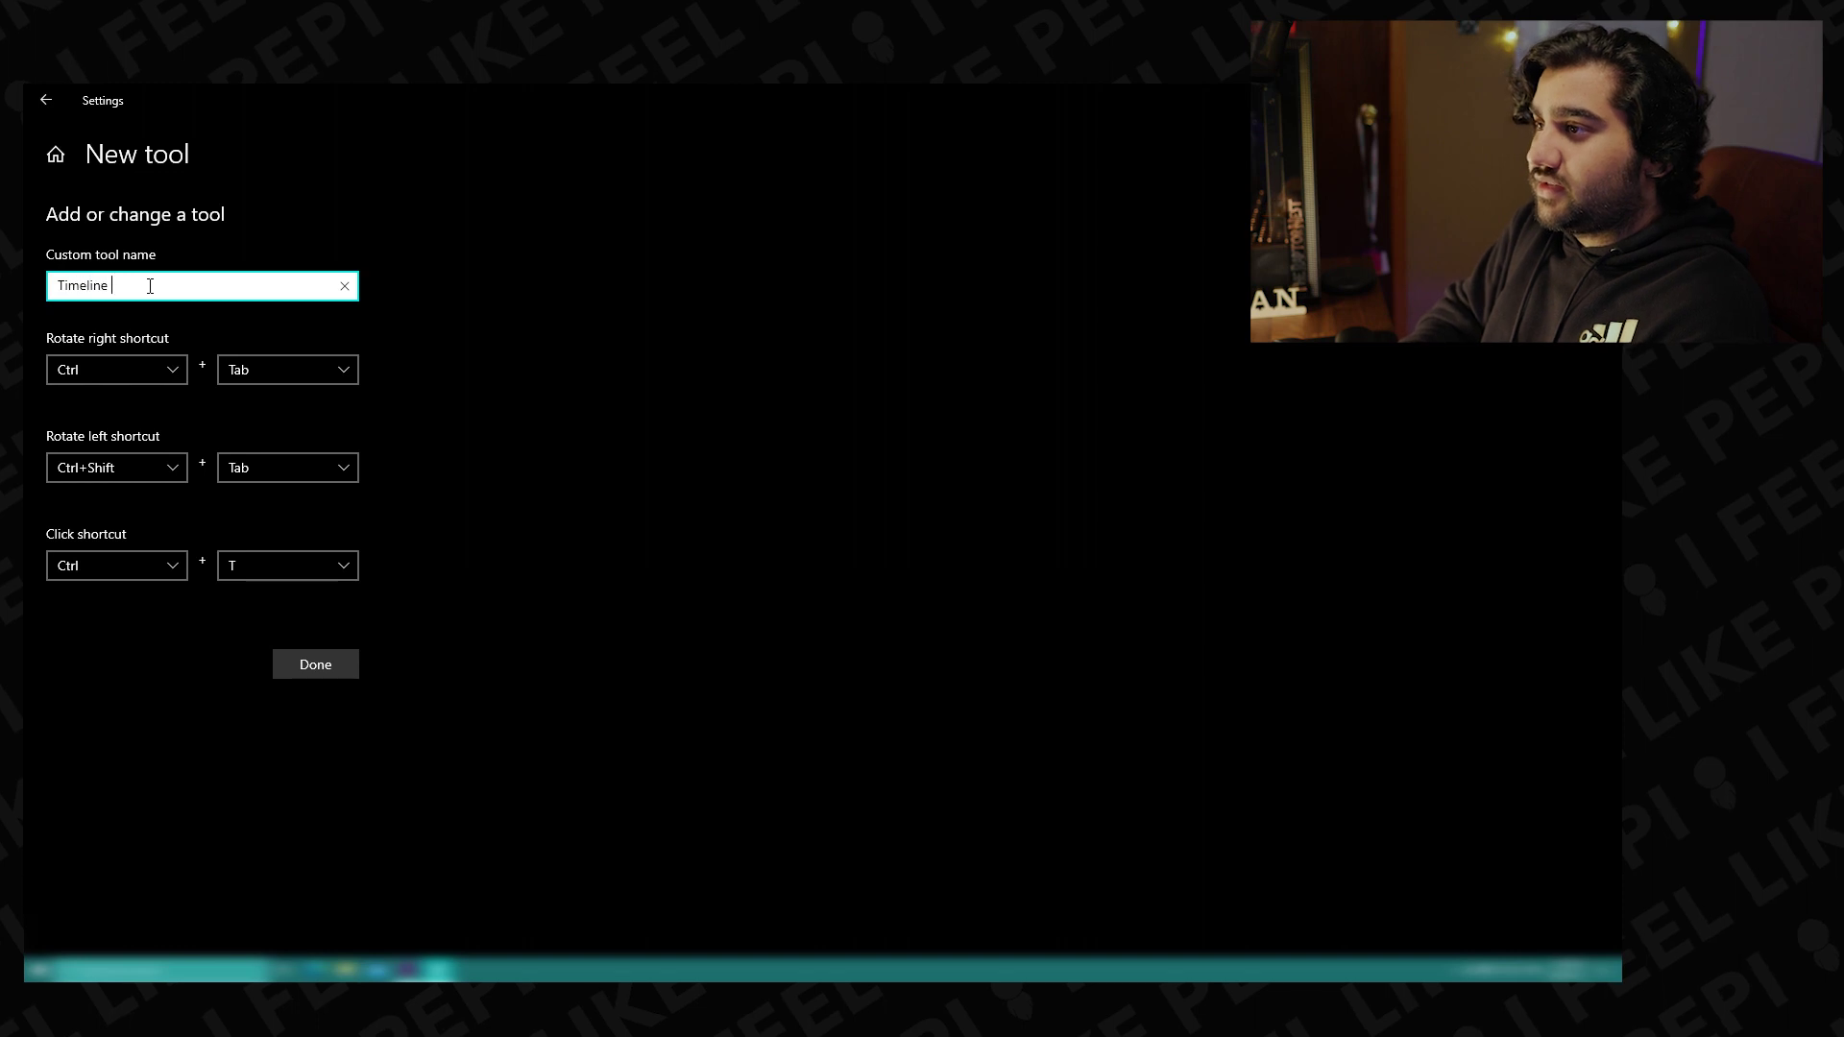
pyautogui.write(' Scrub 2')
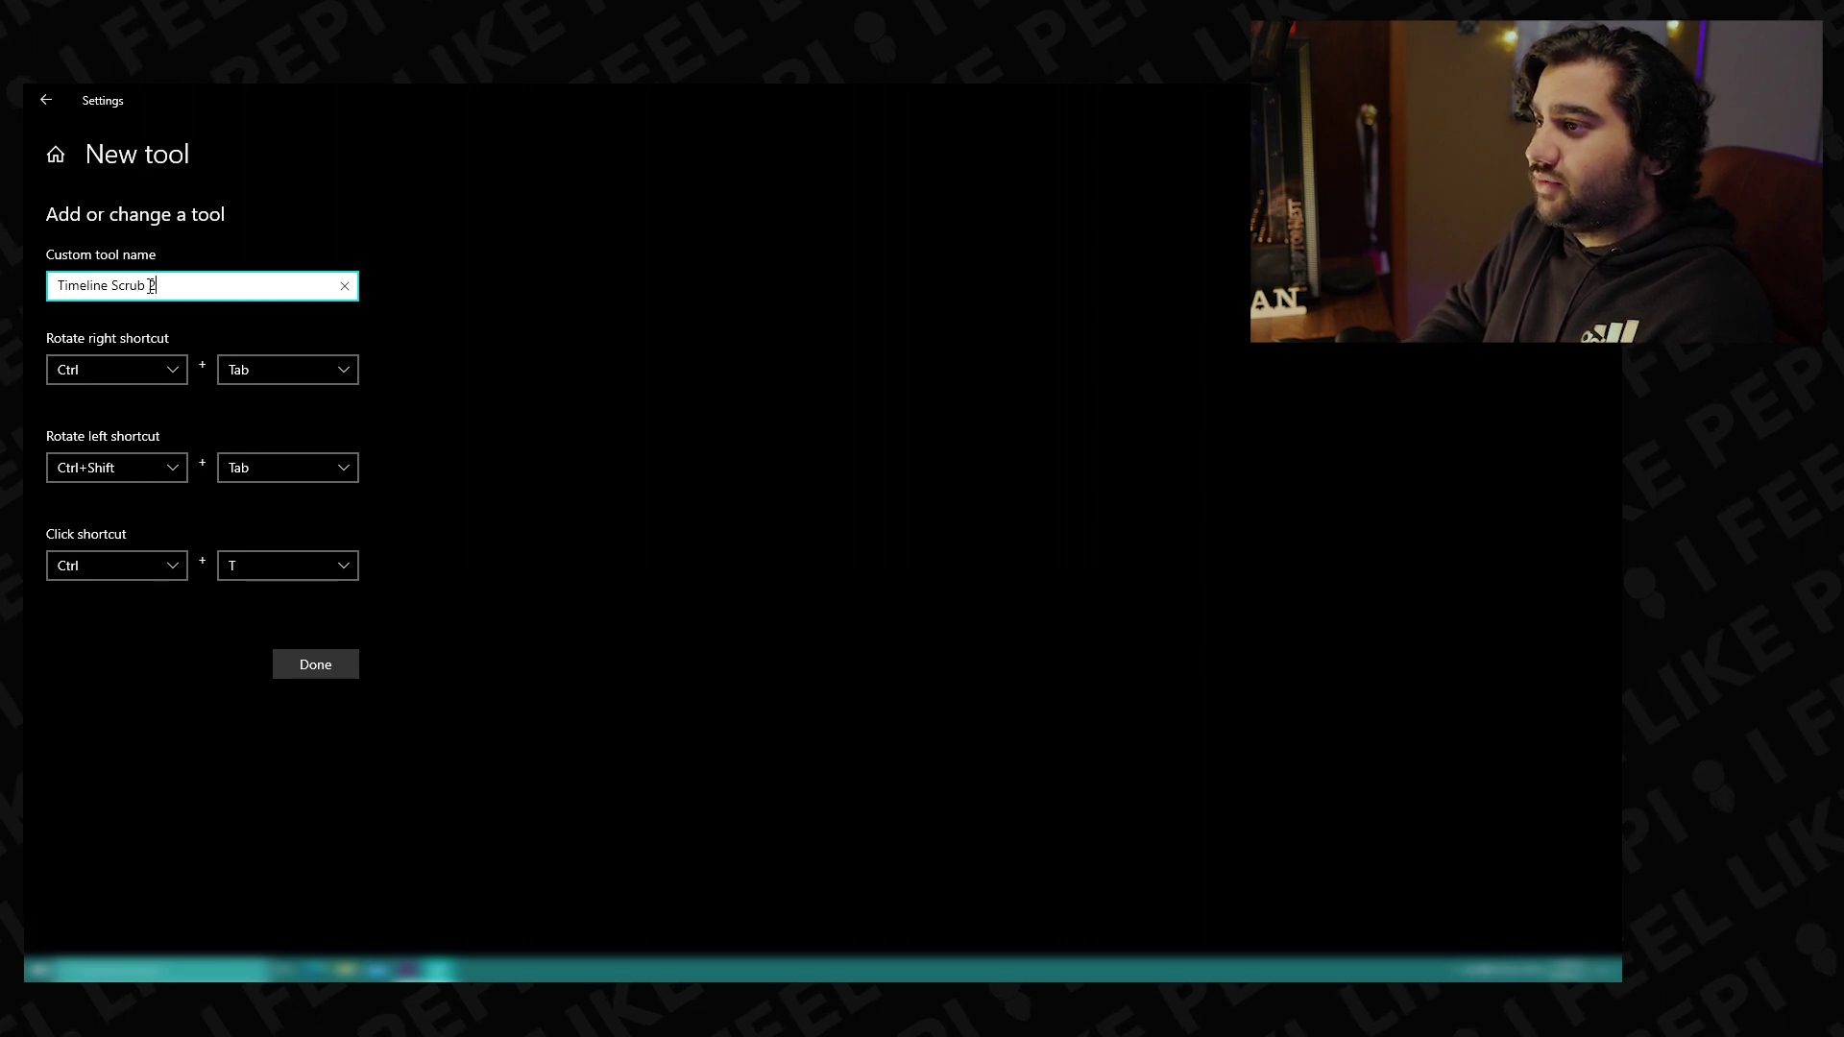
# Set the modifiers of the new tool's rotate right, rotate left and click shortcuts to None.
pyautogui.click(164, 371)
pyautogui.click(113, 546)
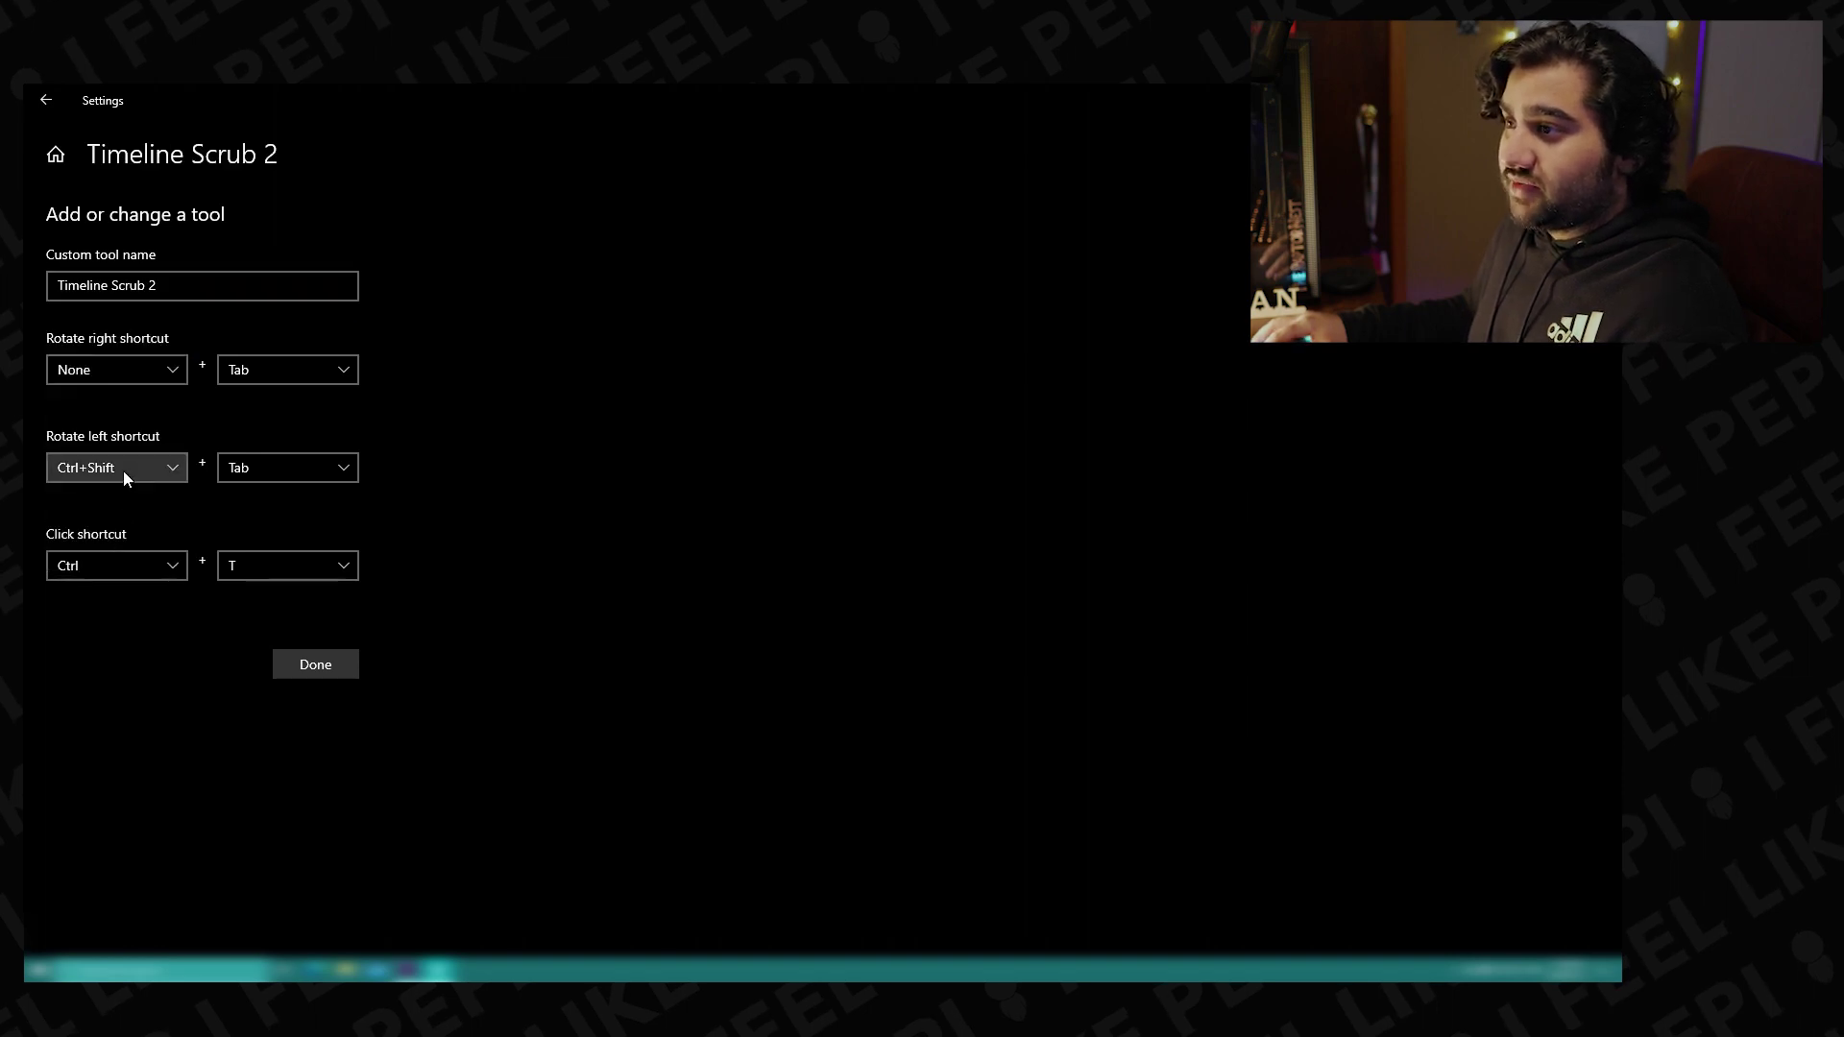
pyautogui.click(123, 470)
pyautogui.click(119, 567)
pyautogui.click(119, 569)
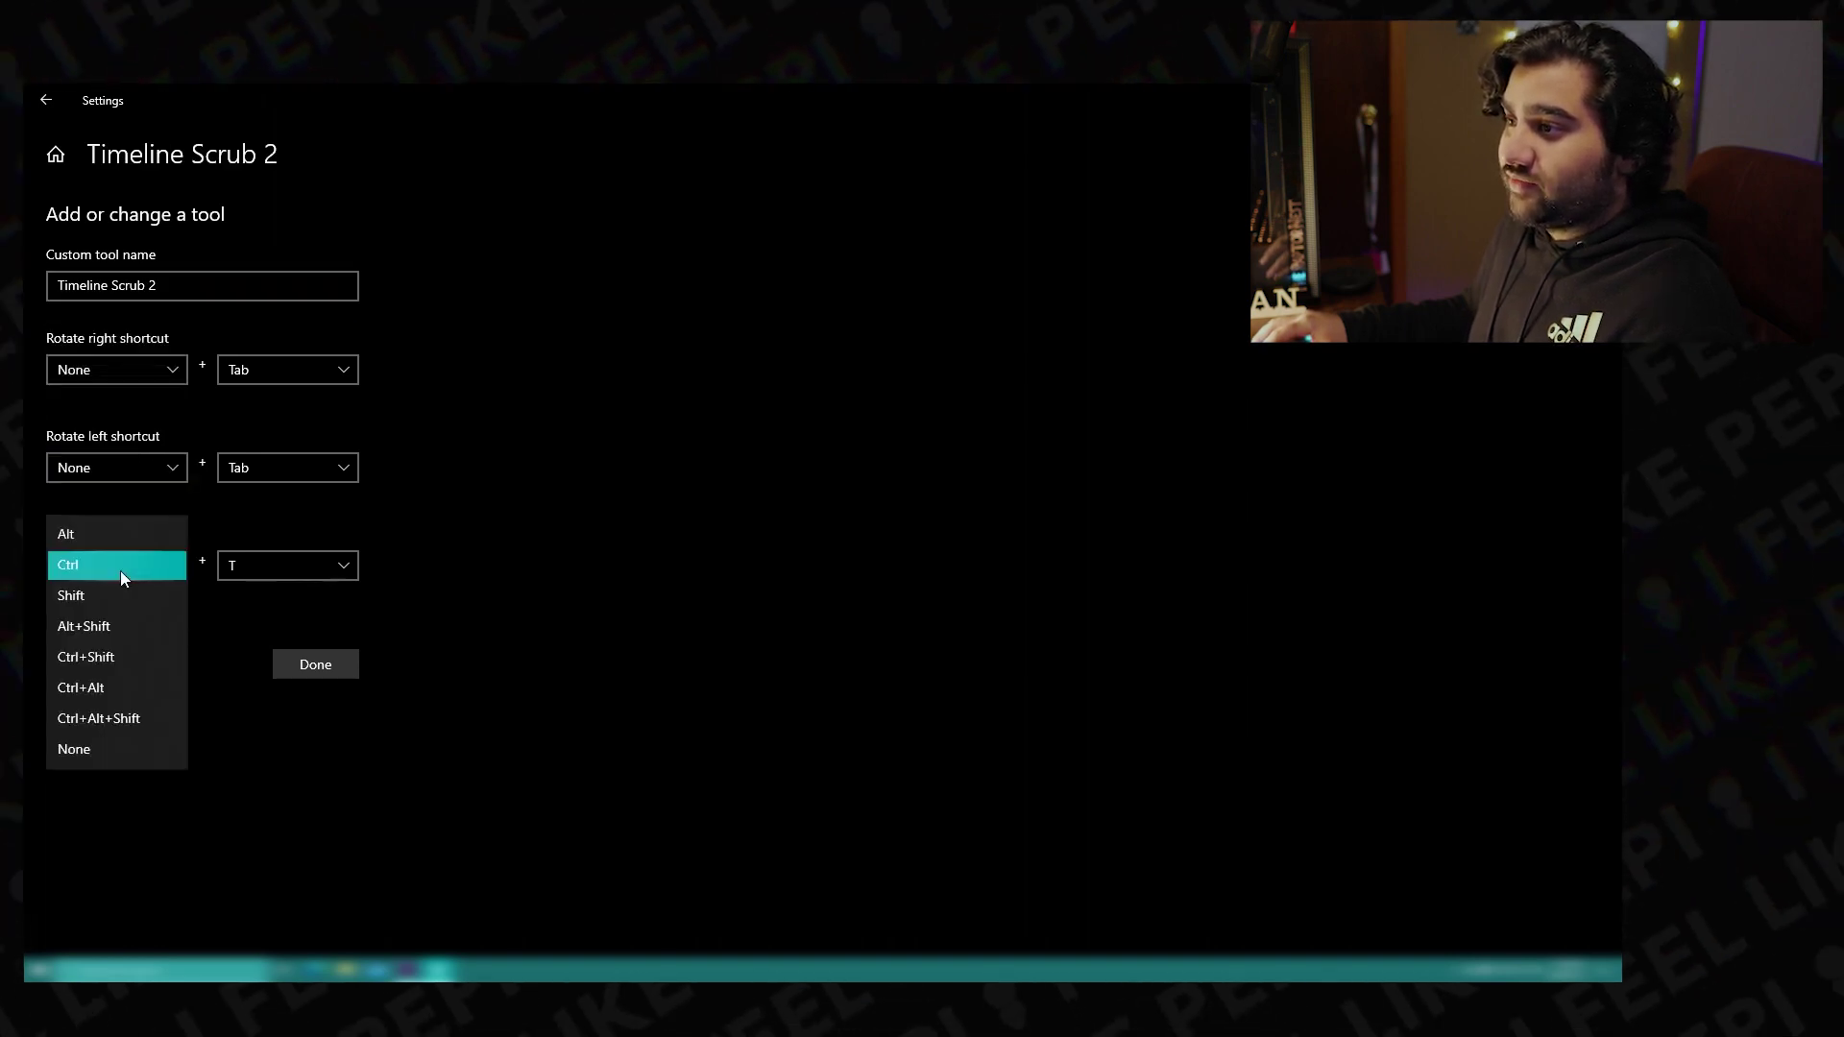
pyautogui.click(119, 748)
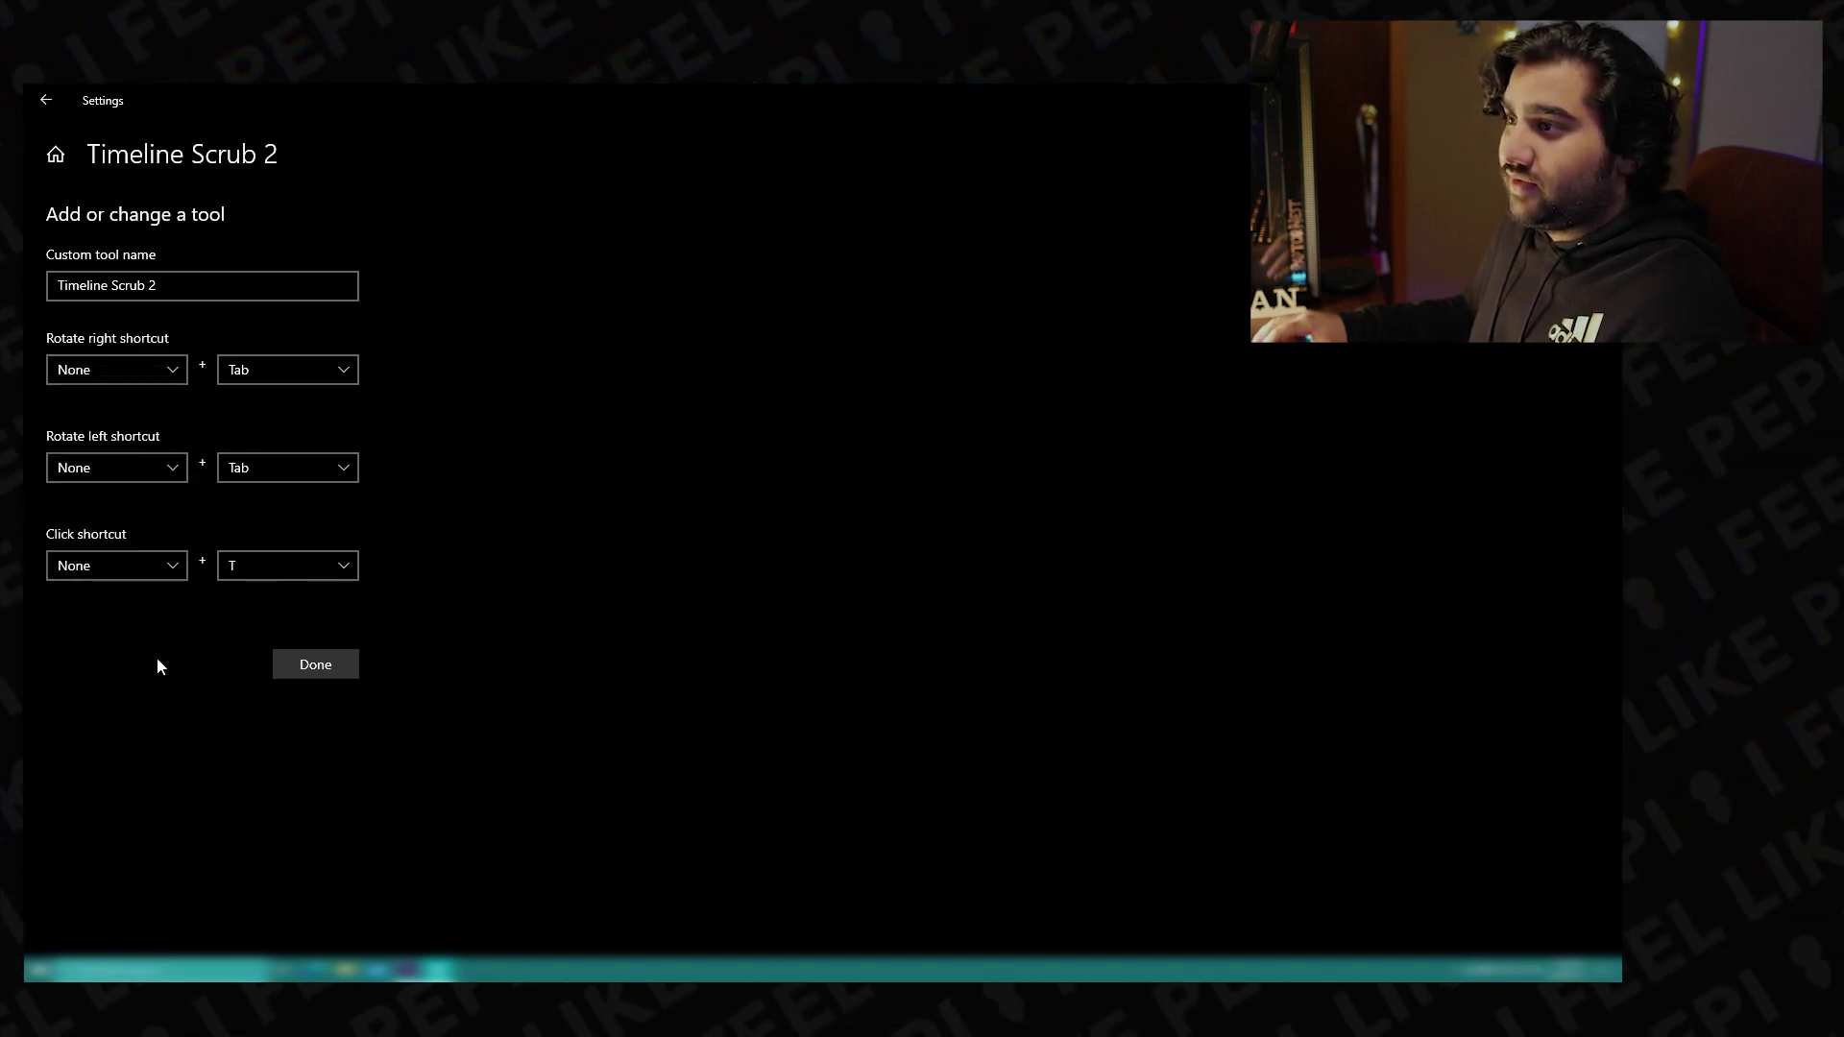
# Set the tool's rotate right key to F12 and its rotate left key to F11.
pyautogui.click(284, 372)
pyautogui.scroll(-5, 274, 523)
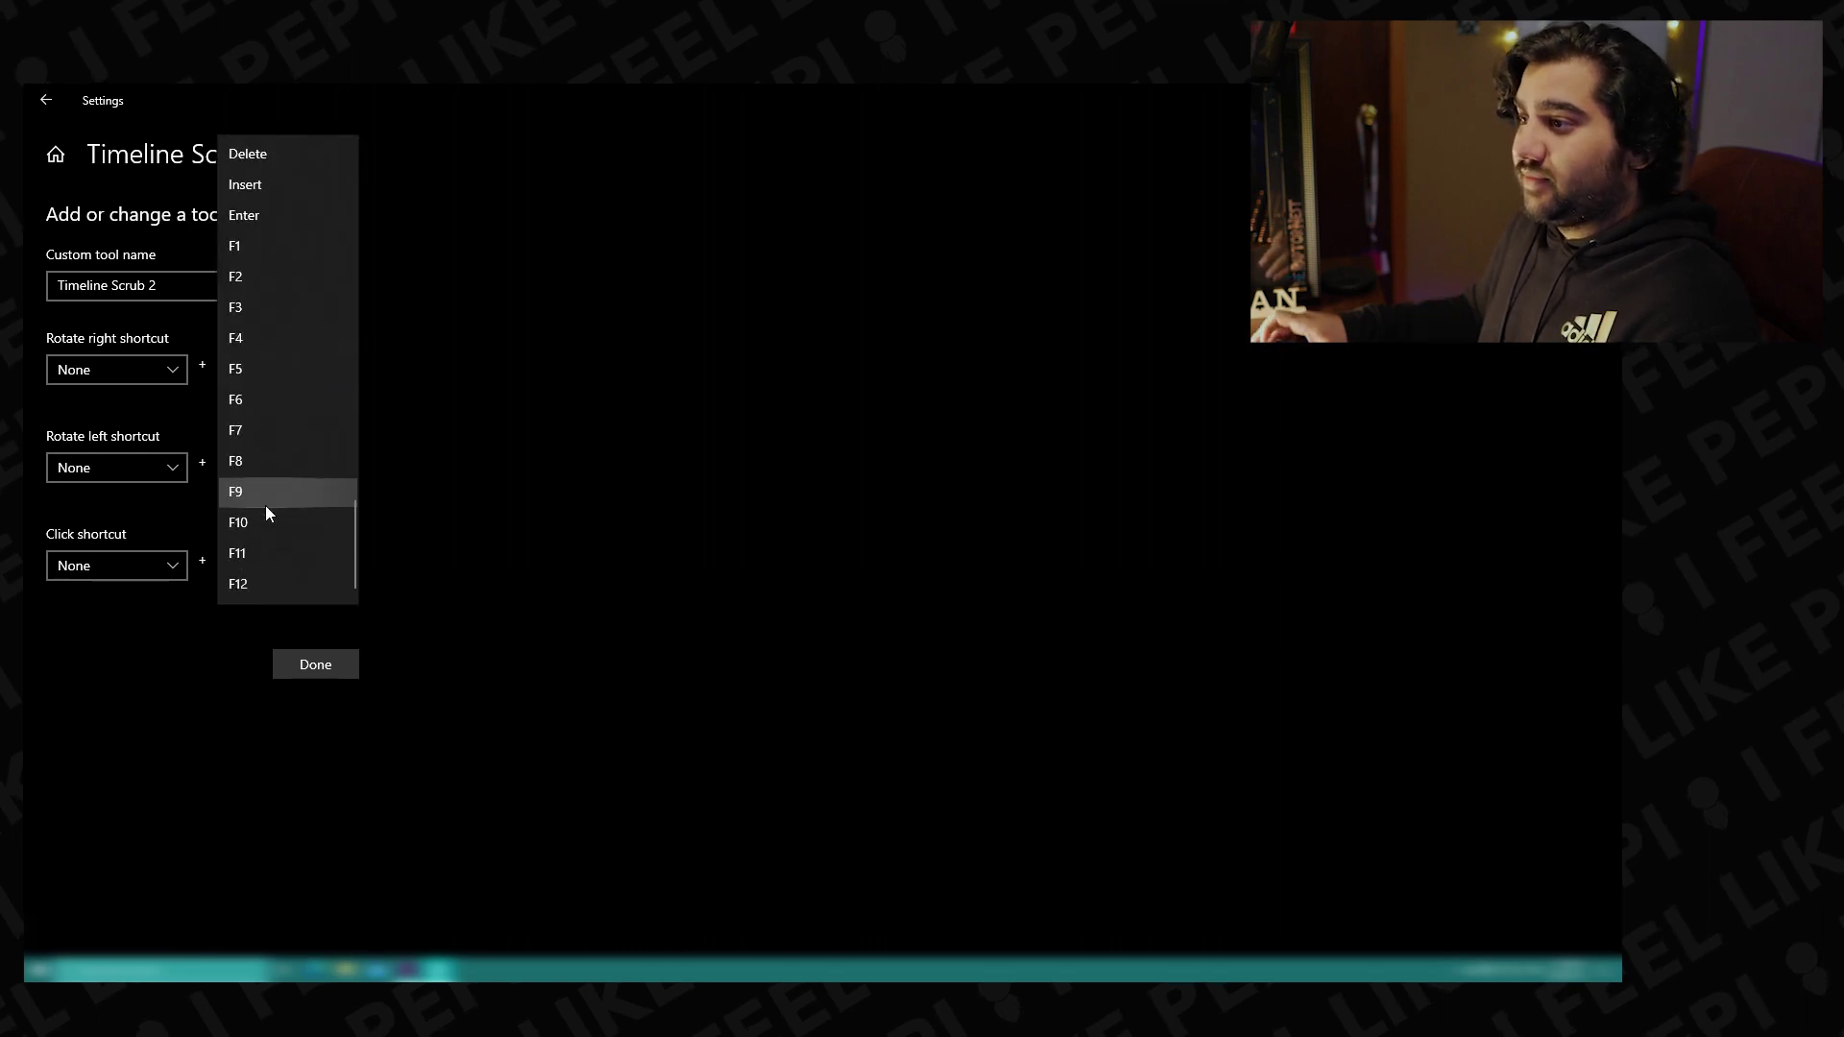
pyautogui.click(268, 576)
pyautogui.click(293, 465)
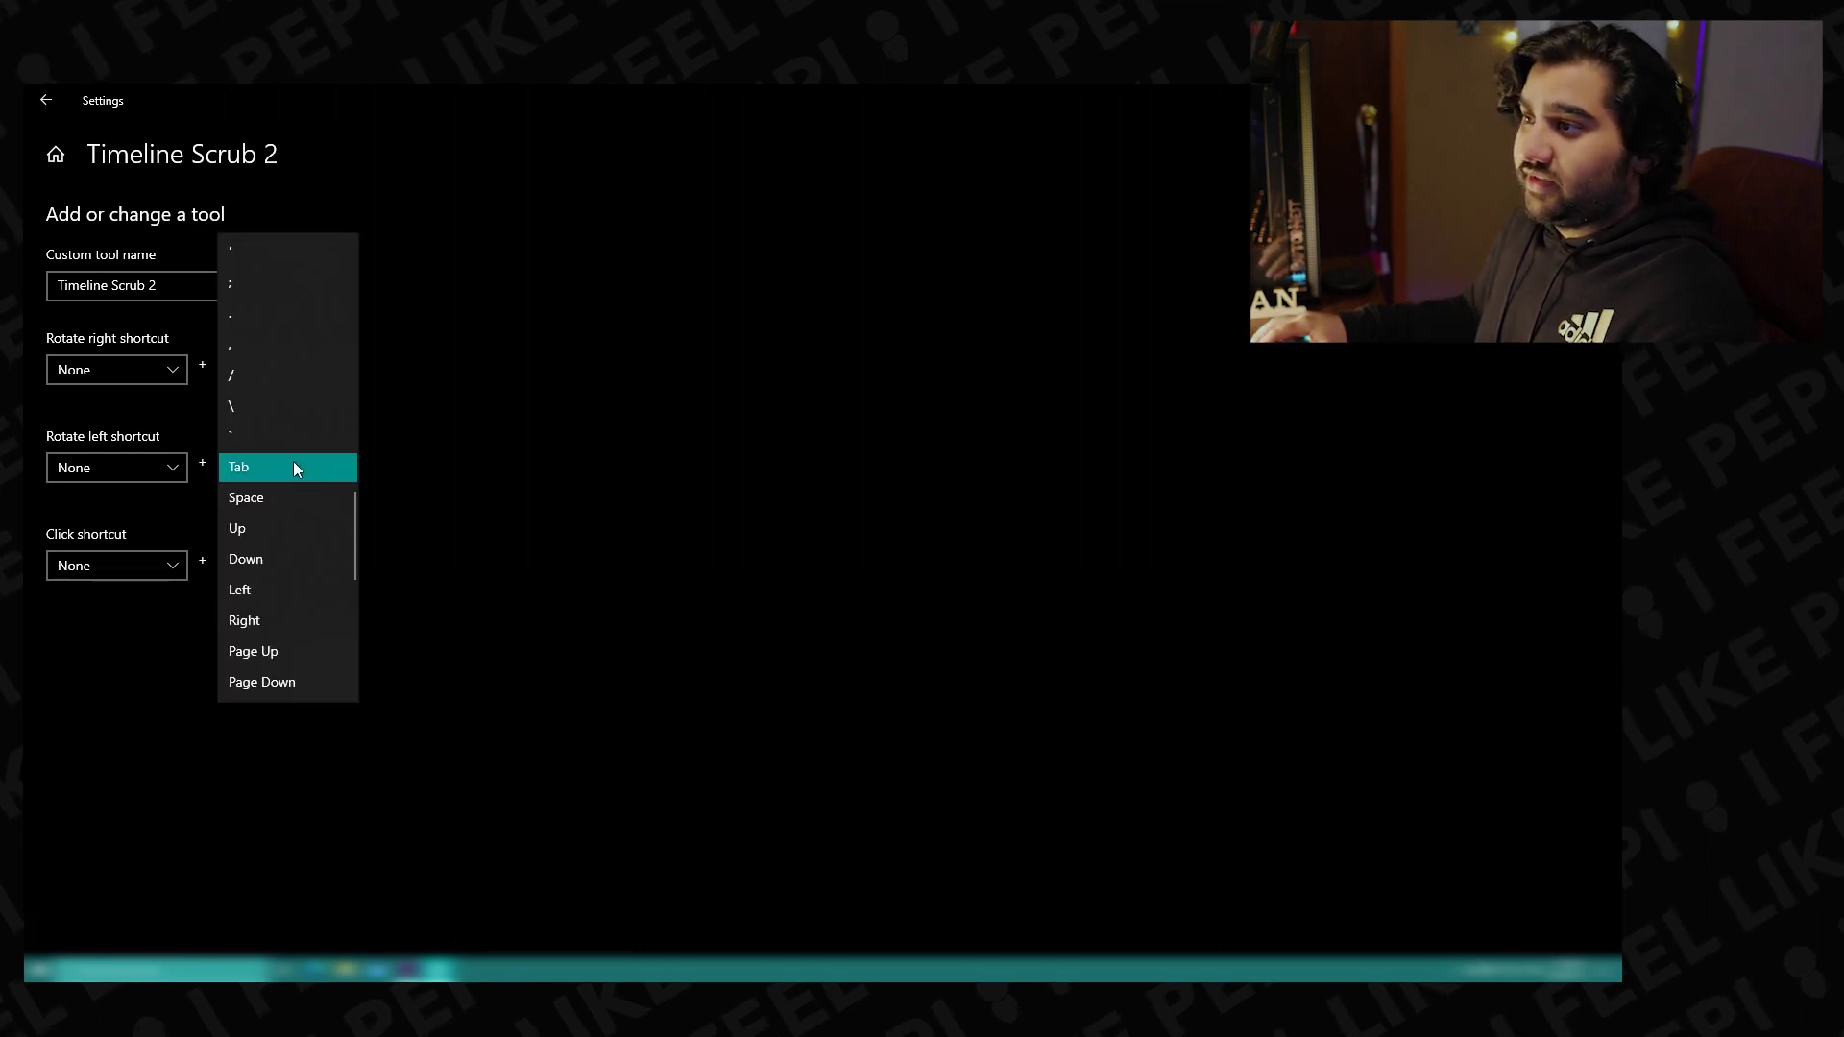
pyautogui.scroll(-5, 280, 610)
pyautogui.click(267, 637)
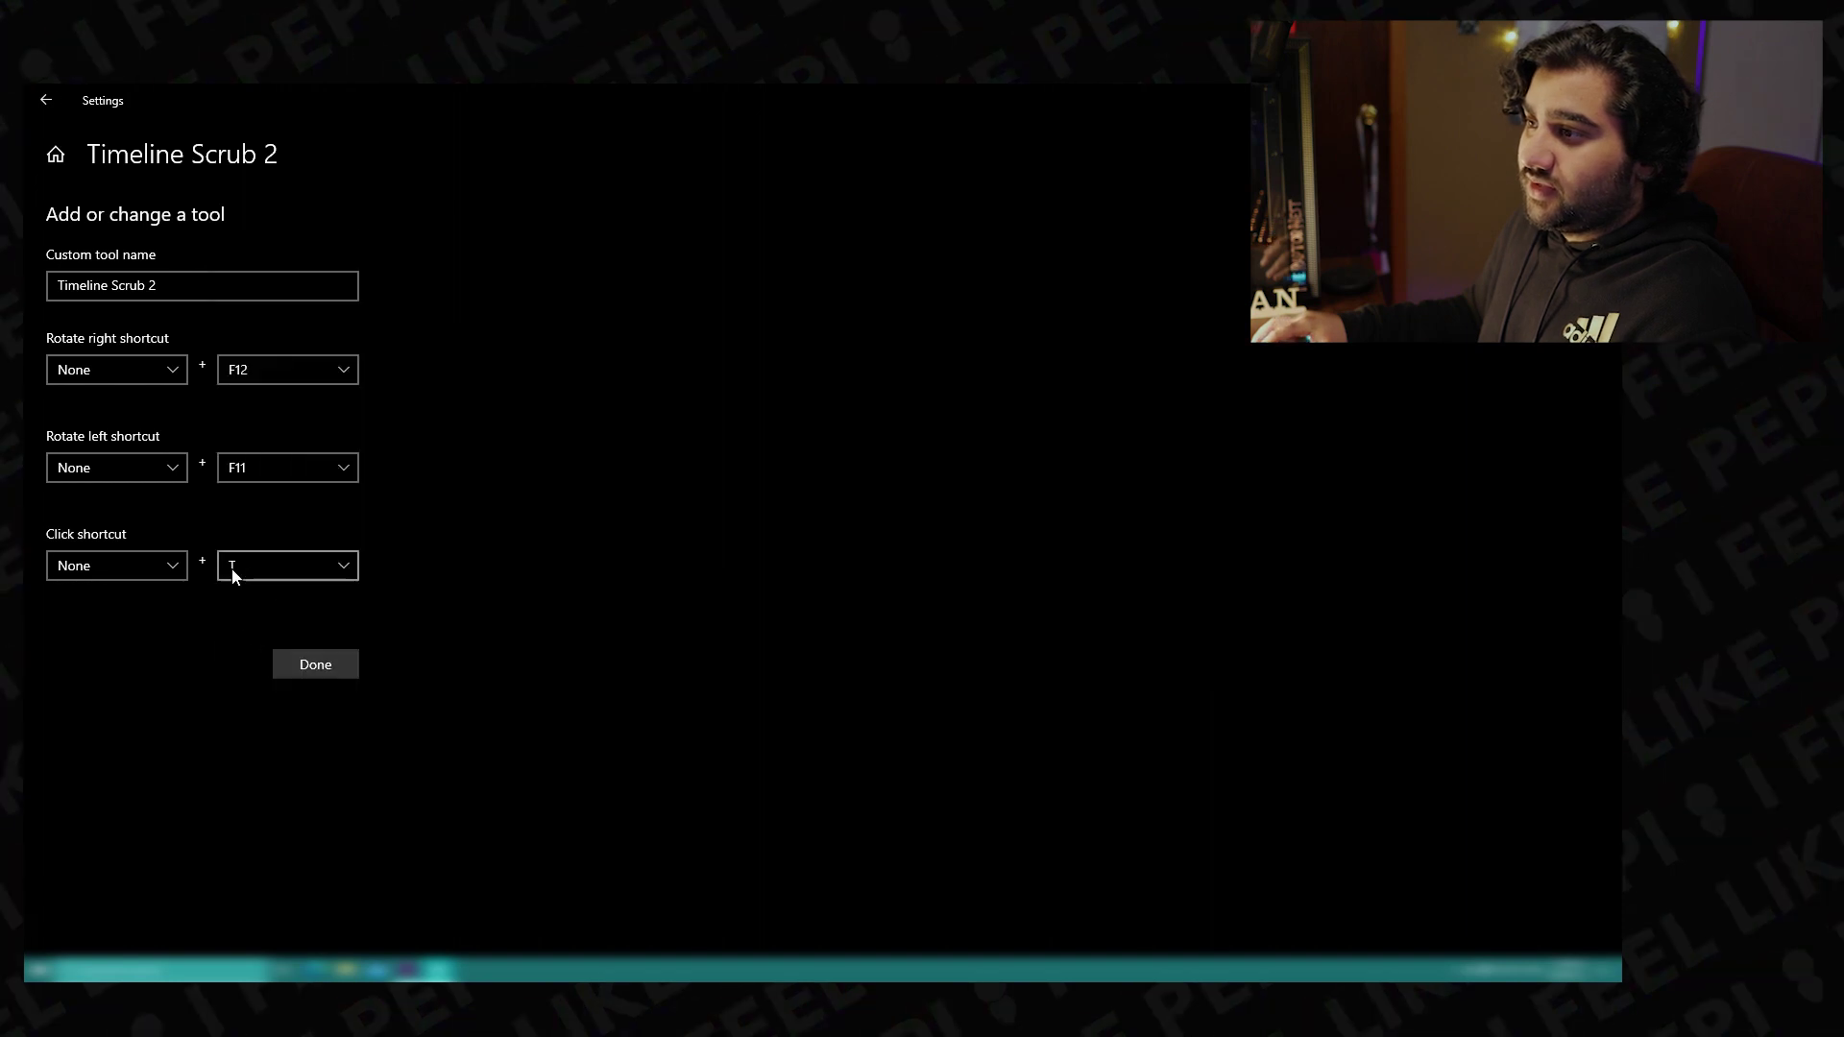
# Set the tool's click shortcut key to Space and save the Timeline Scrub 2 tool.
pyautogui.click(257, 570)
pyautogui.scroll(-5, 290, 633)
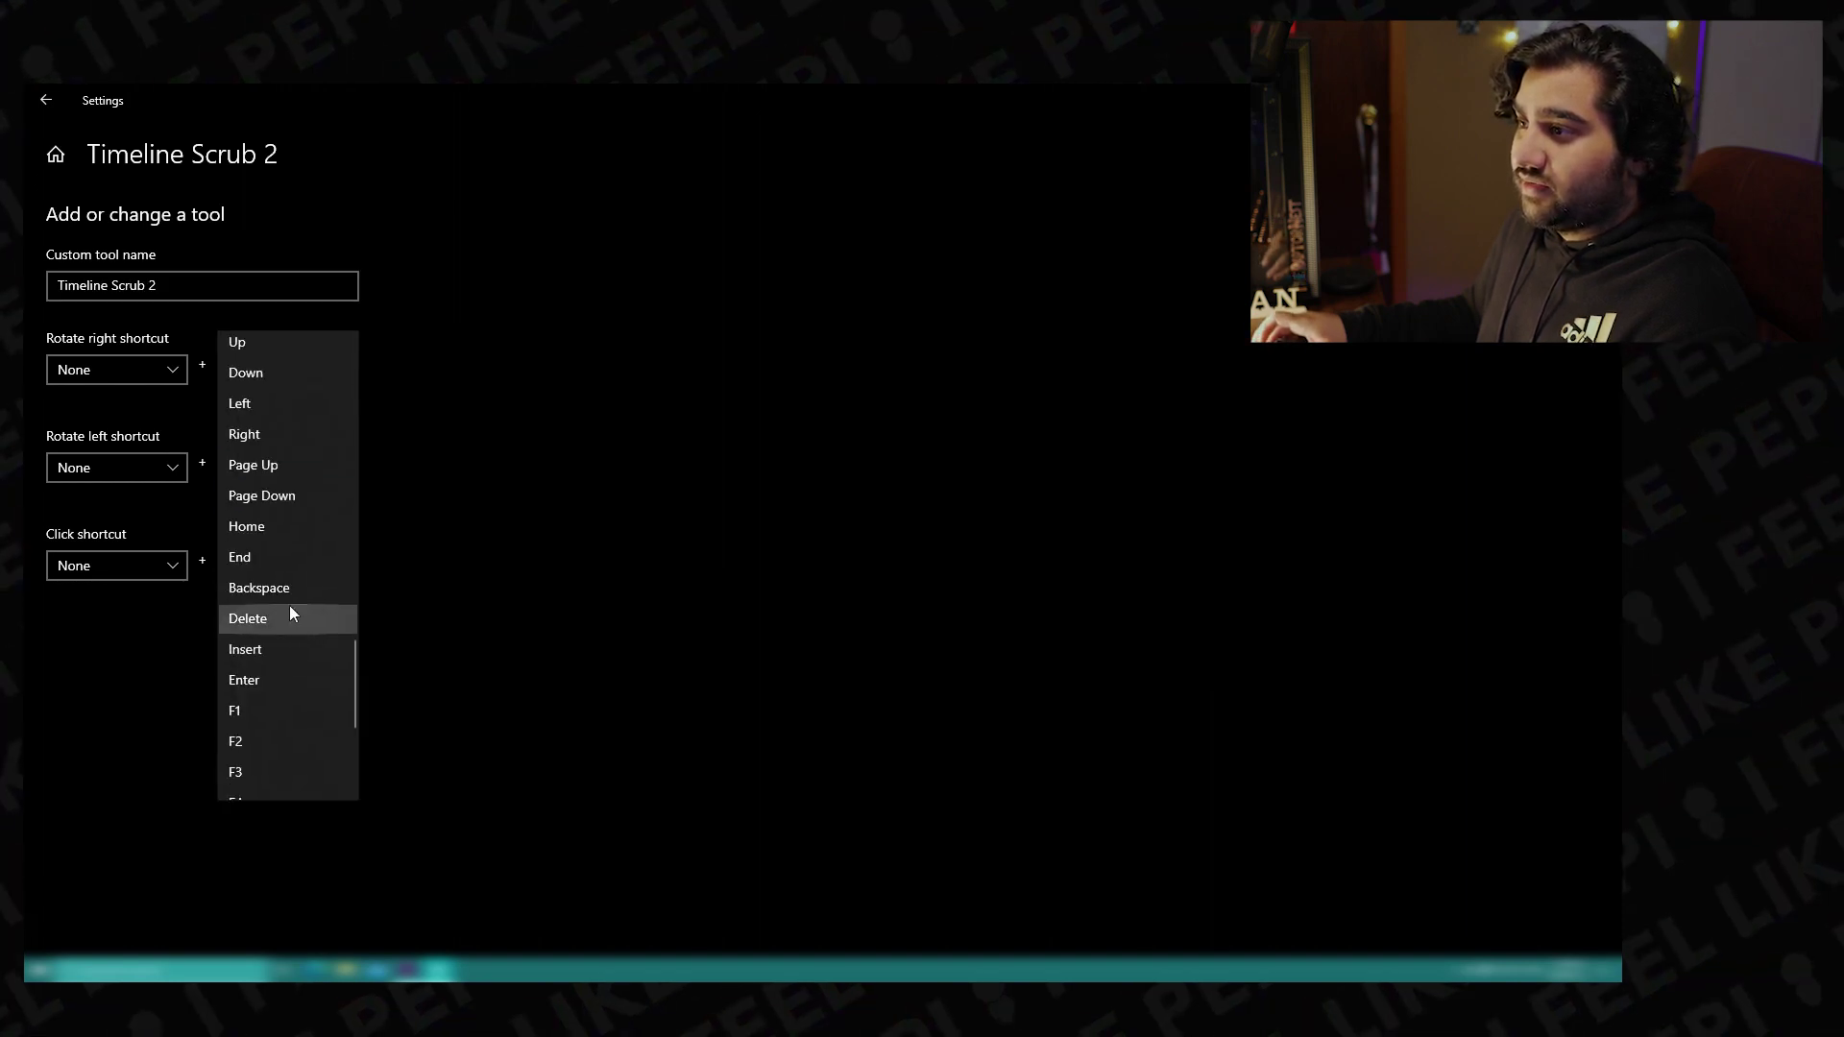
pyautogui.scroll(3, 301, 435)
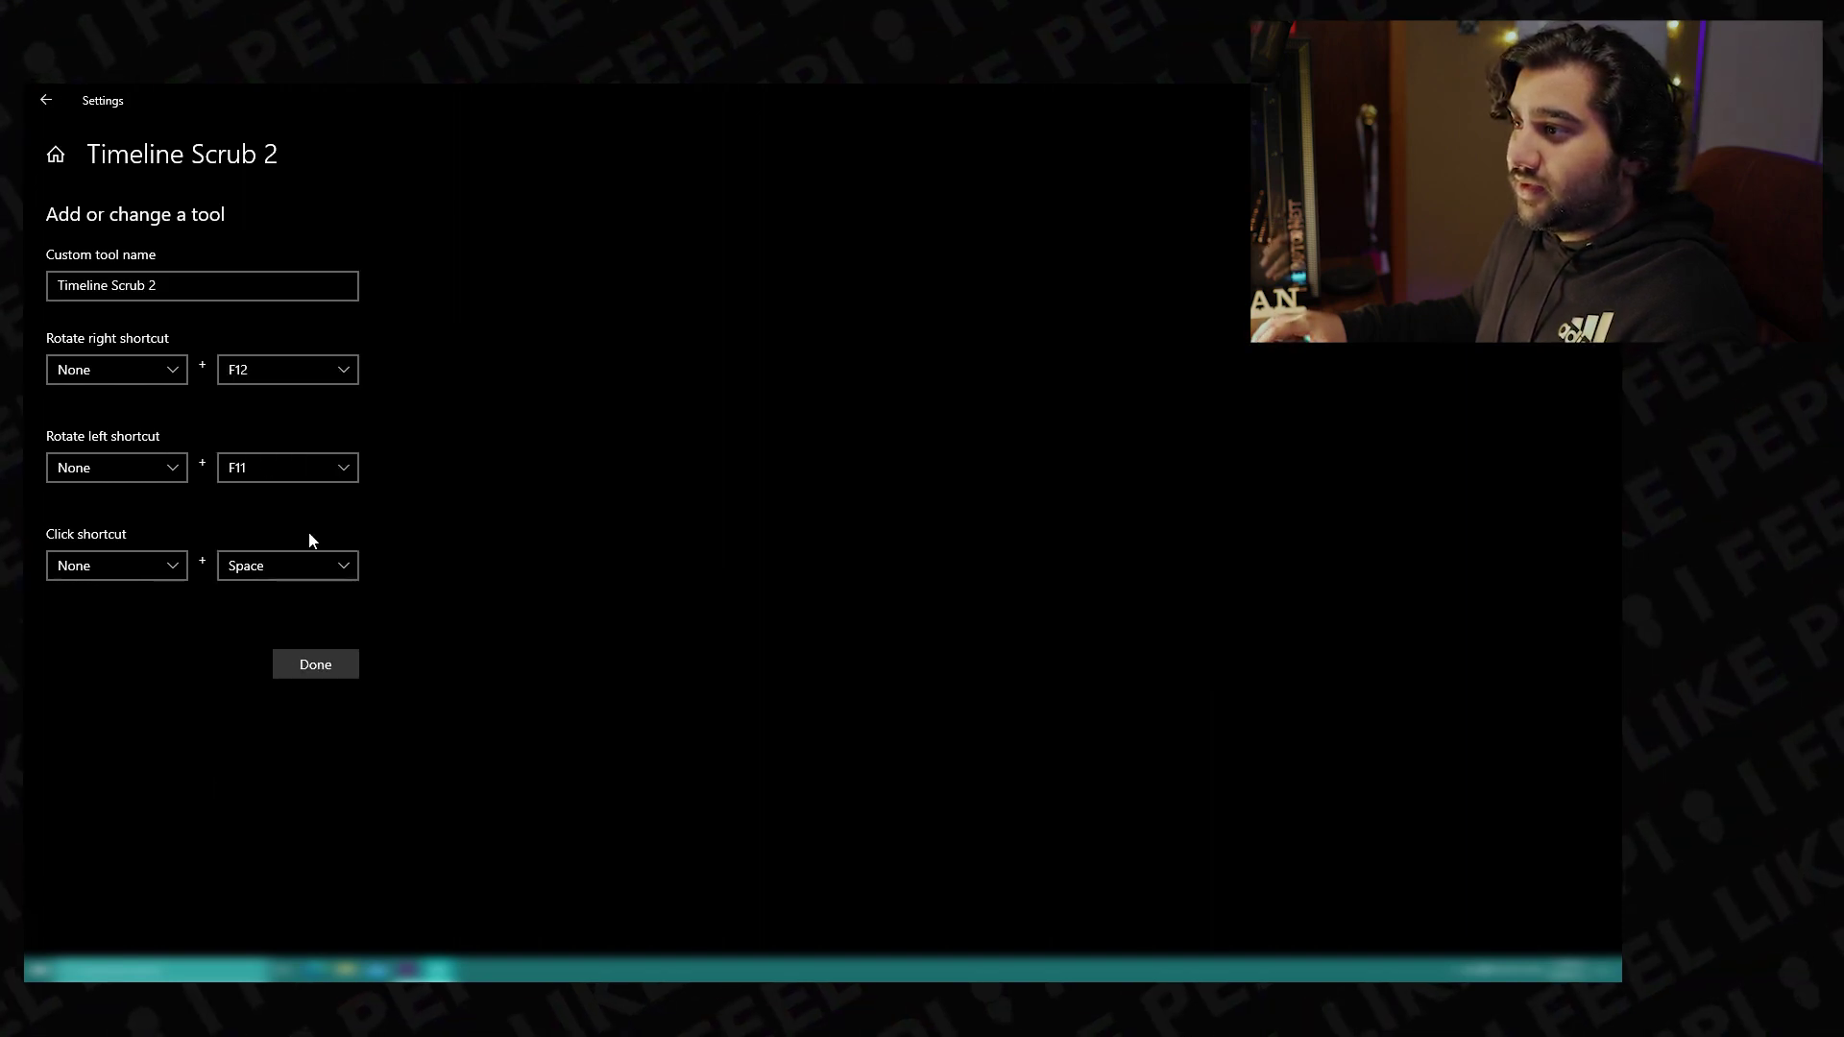
pyautogui.click(326, 667)
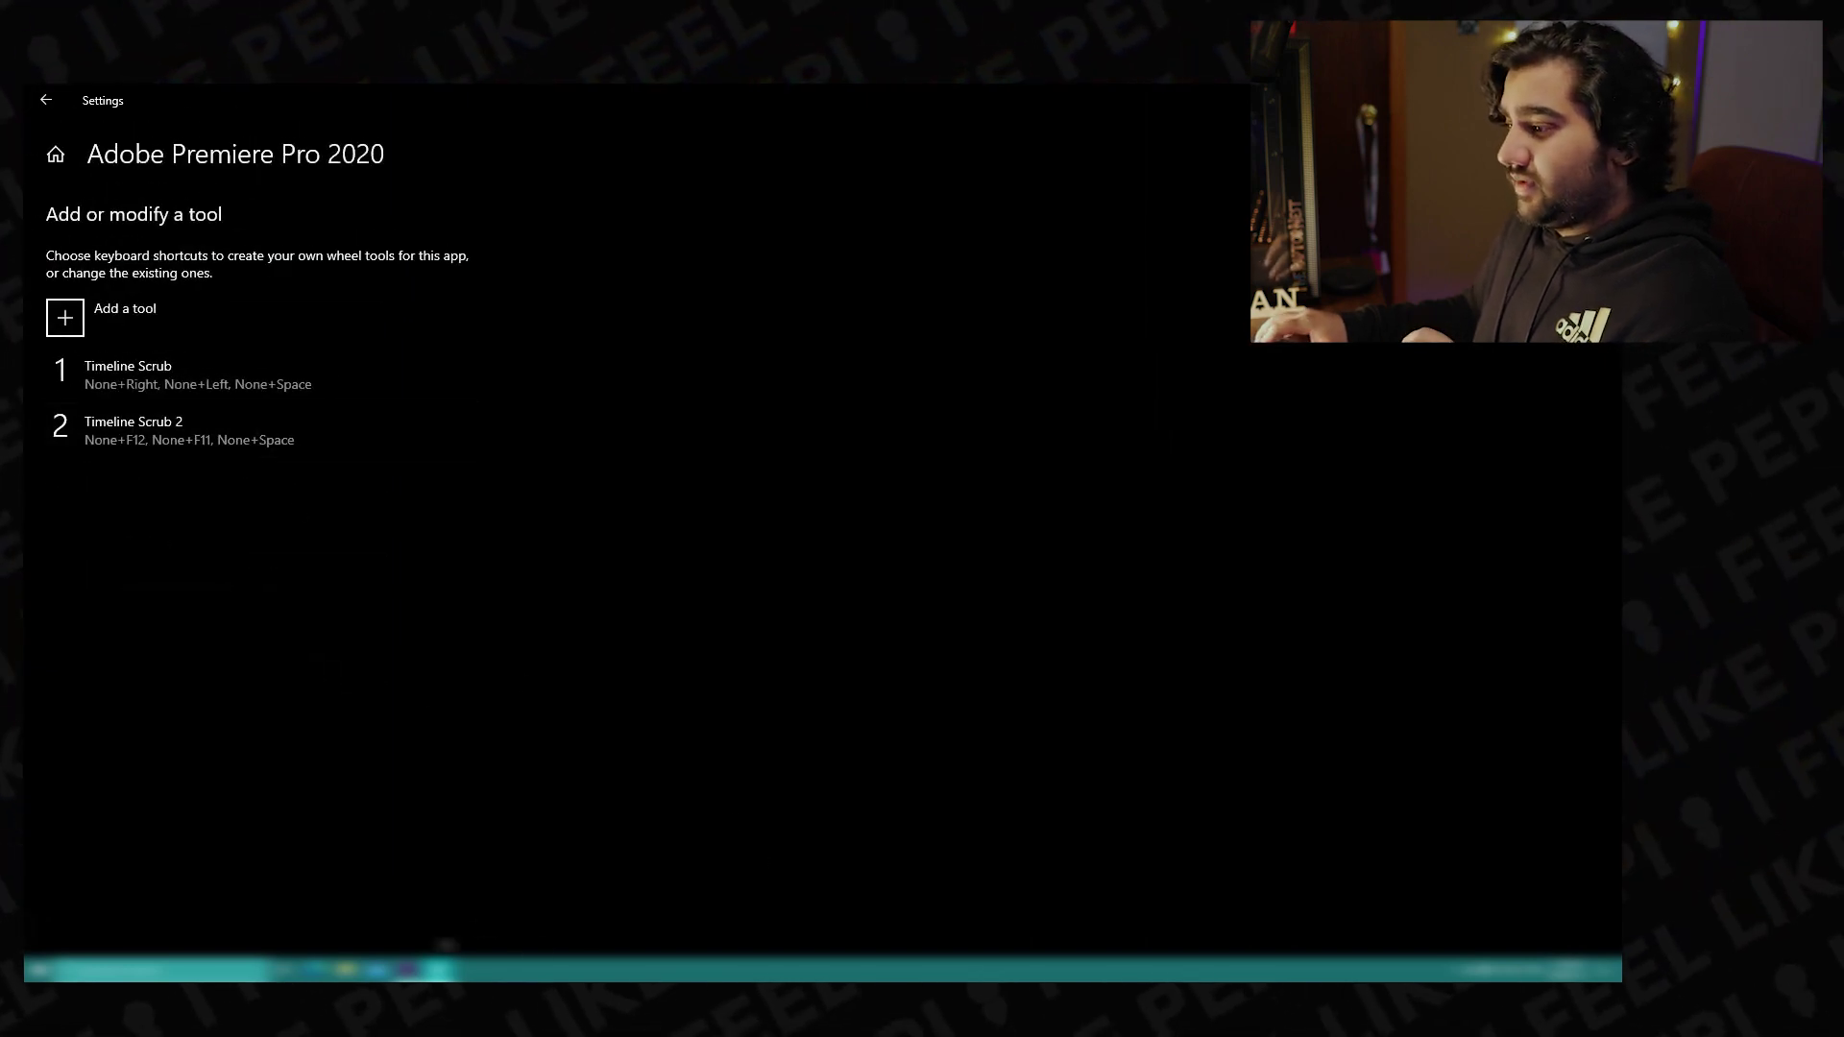
# Switch to Adobe Premiere Pro, search the keyboard shortcuts for "step" and add F11 to Step Back 1 Frame.
pyautogui.click(407, 970)
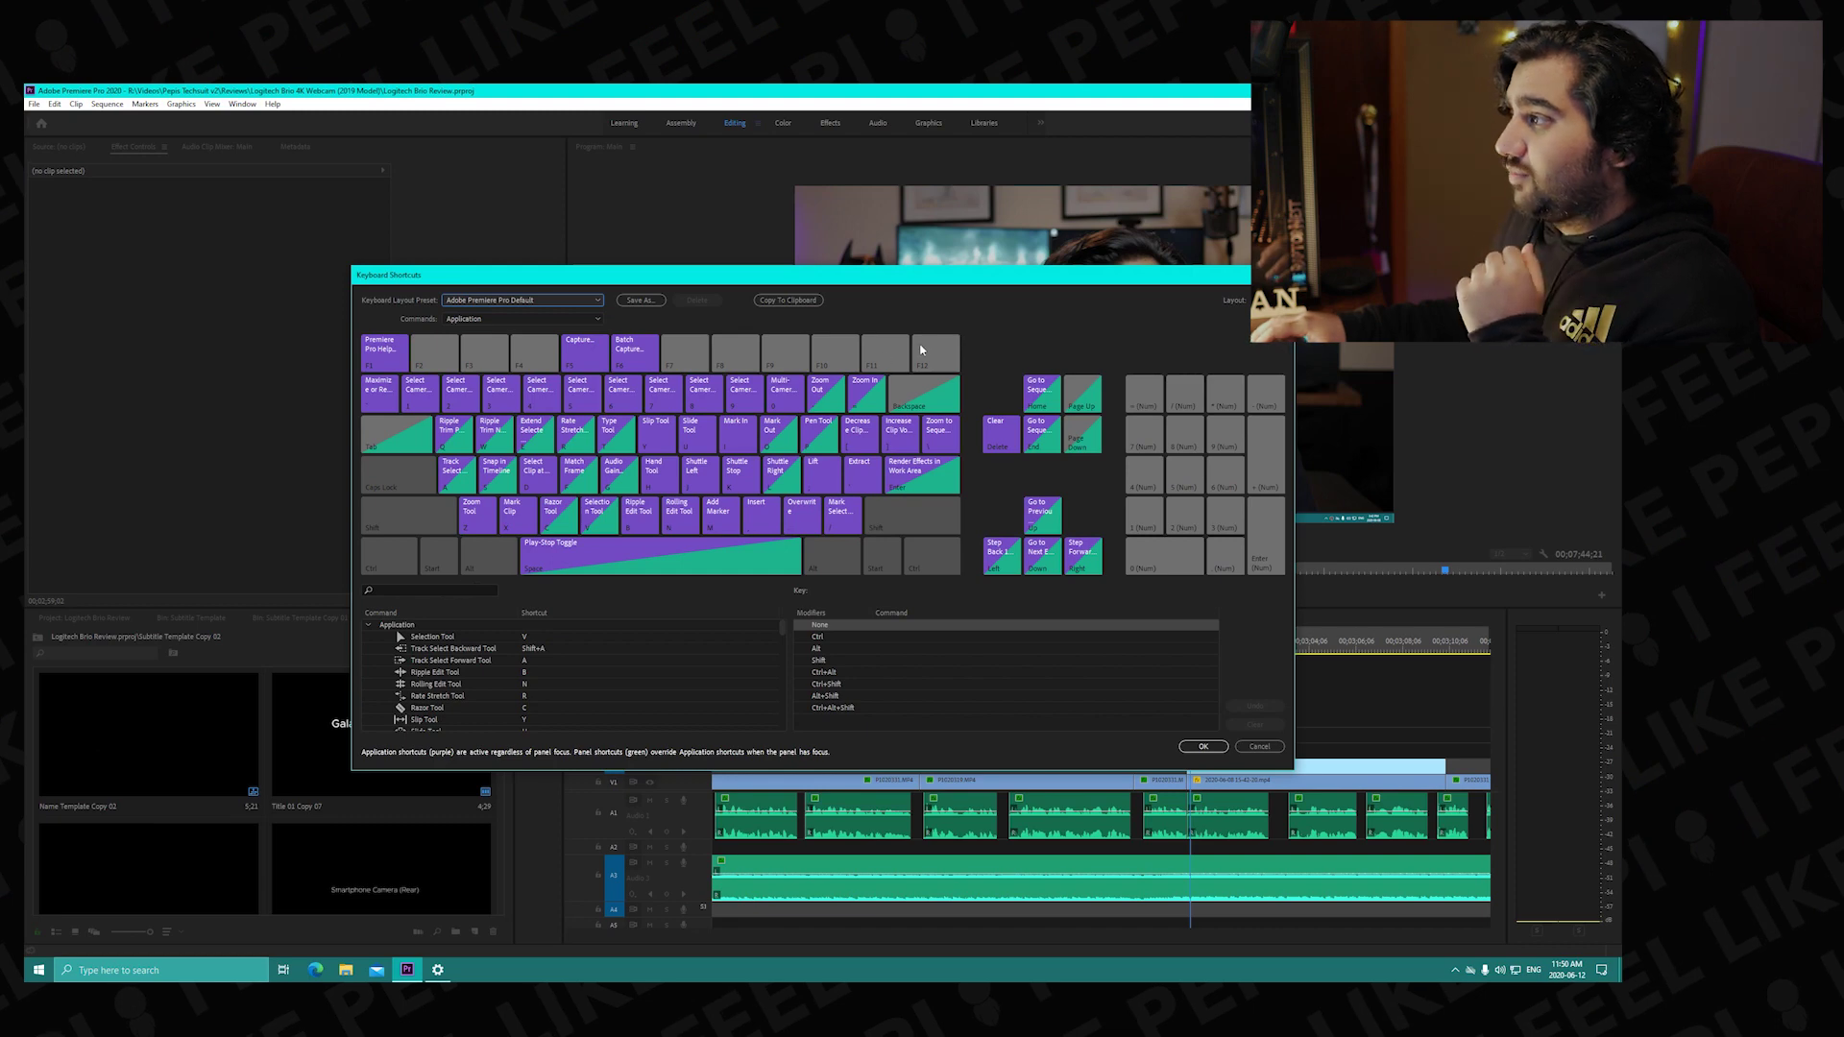
pyautogui.click(464, 590)
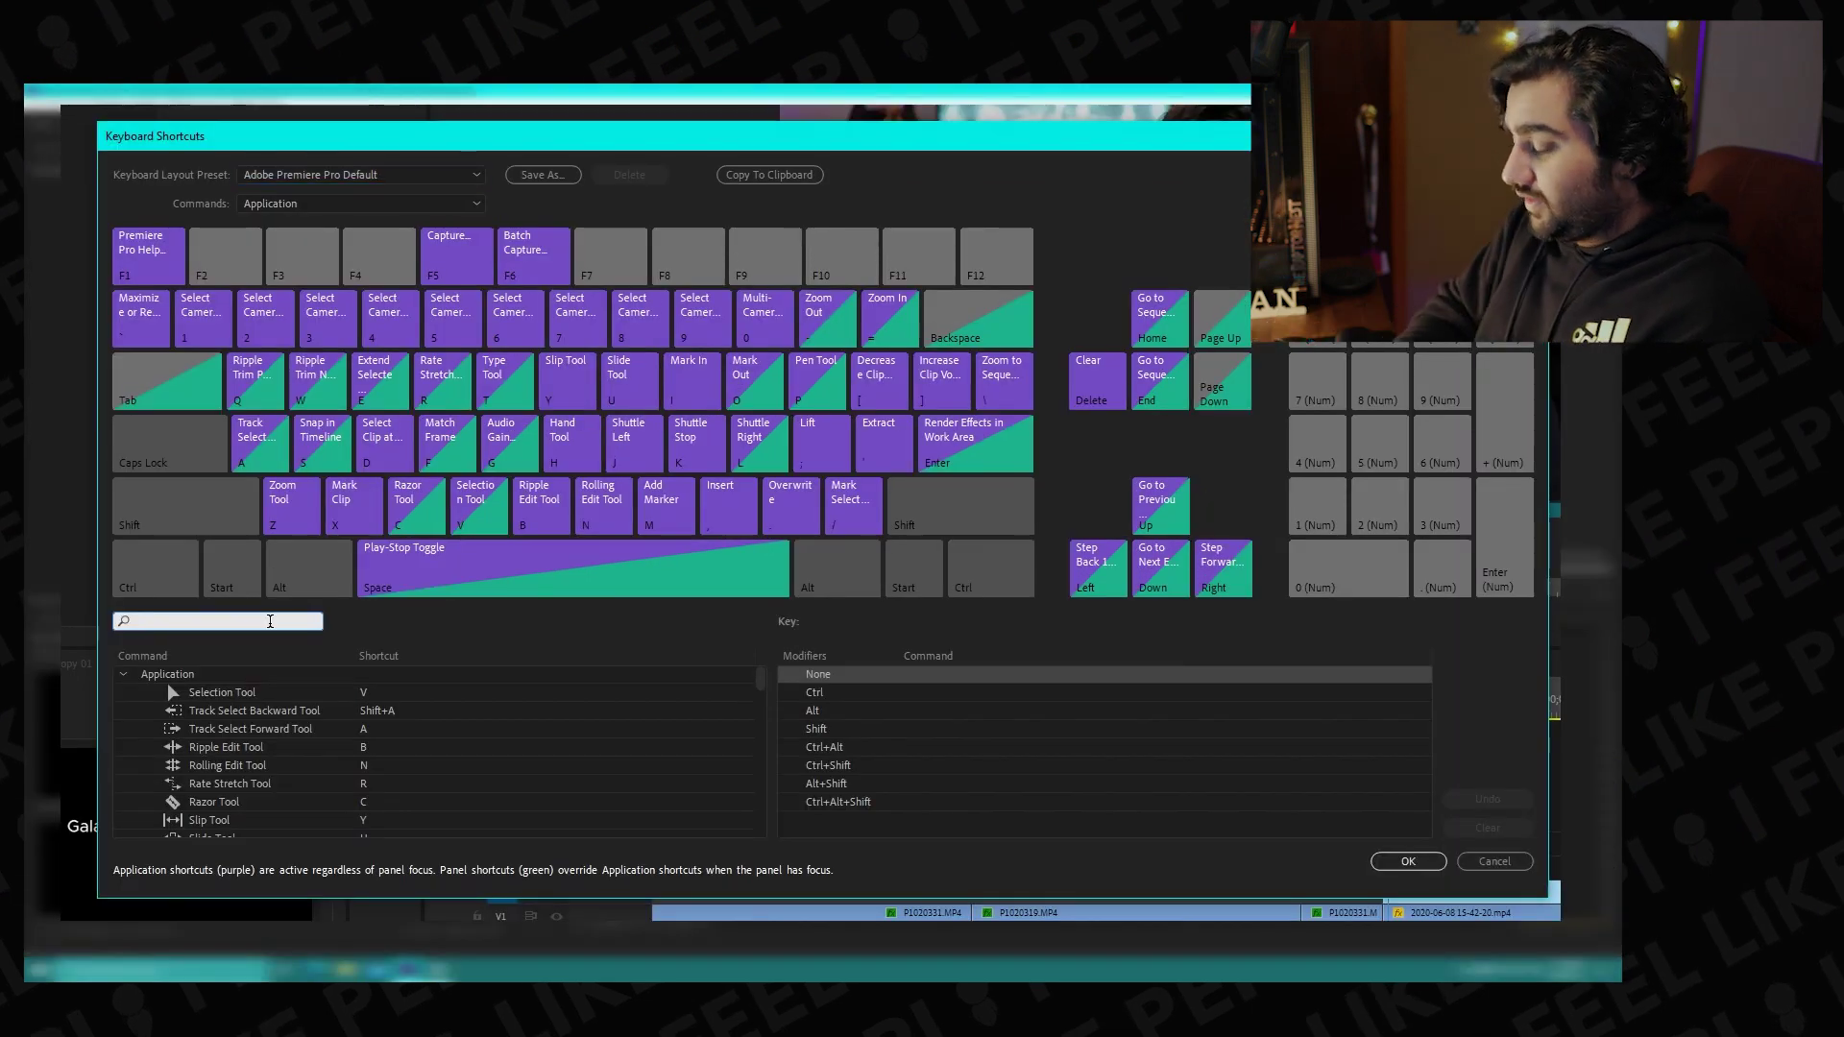
pyautogui.write('step')
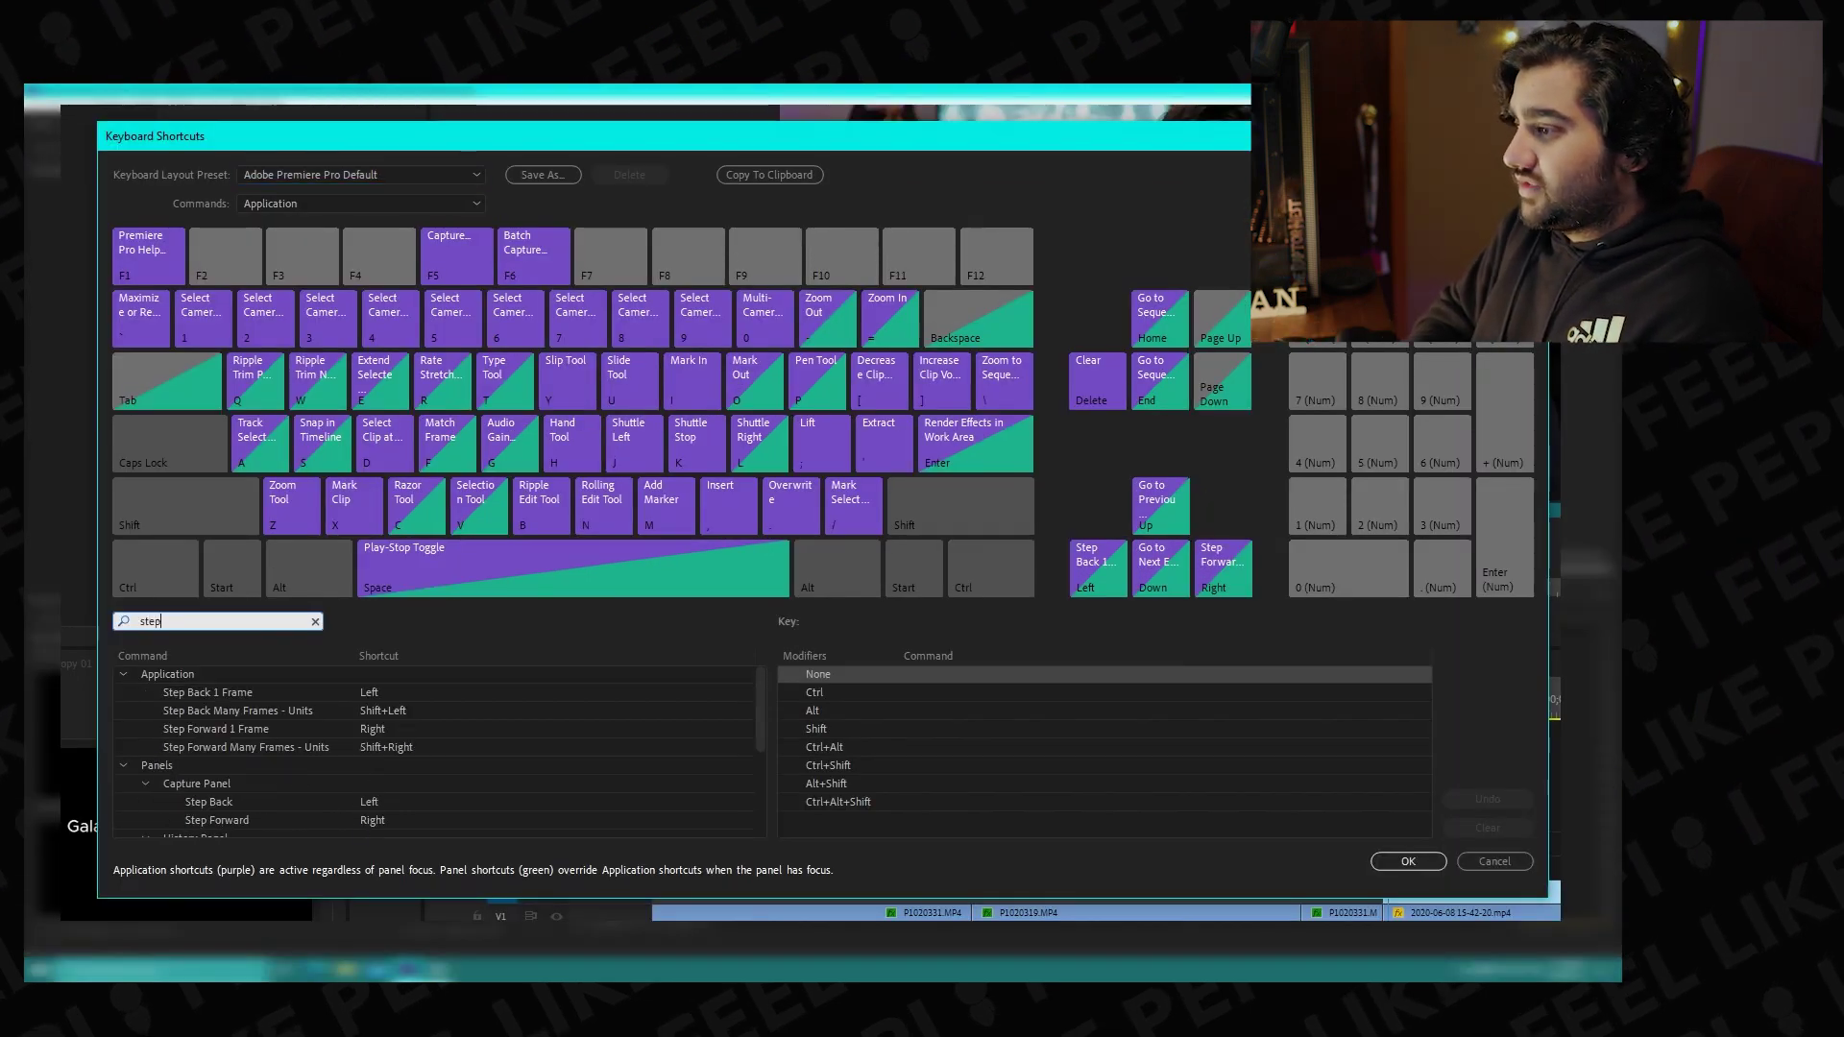
pyautogui.click(395, 693)
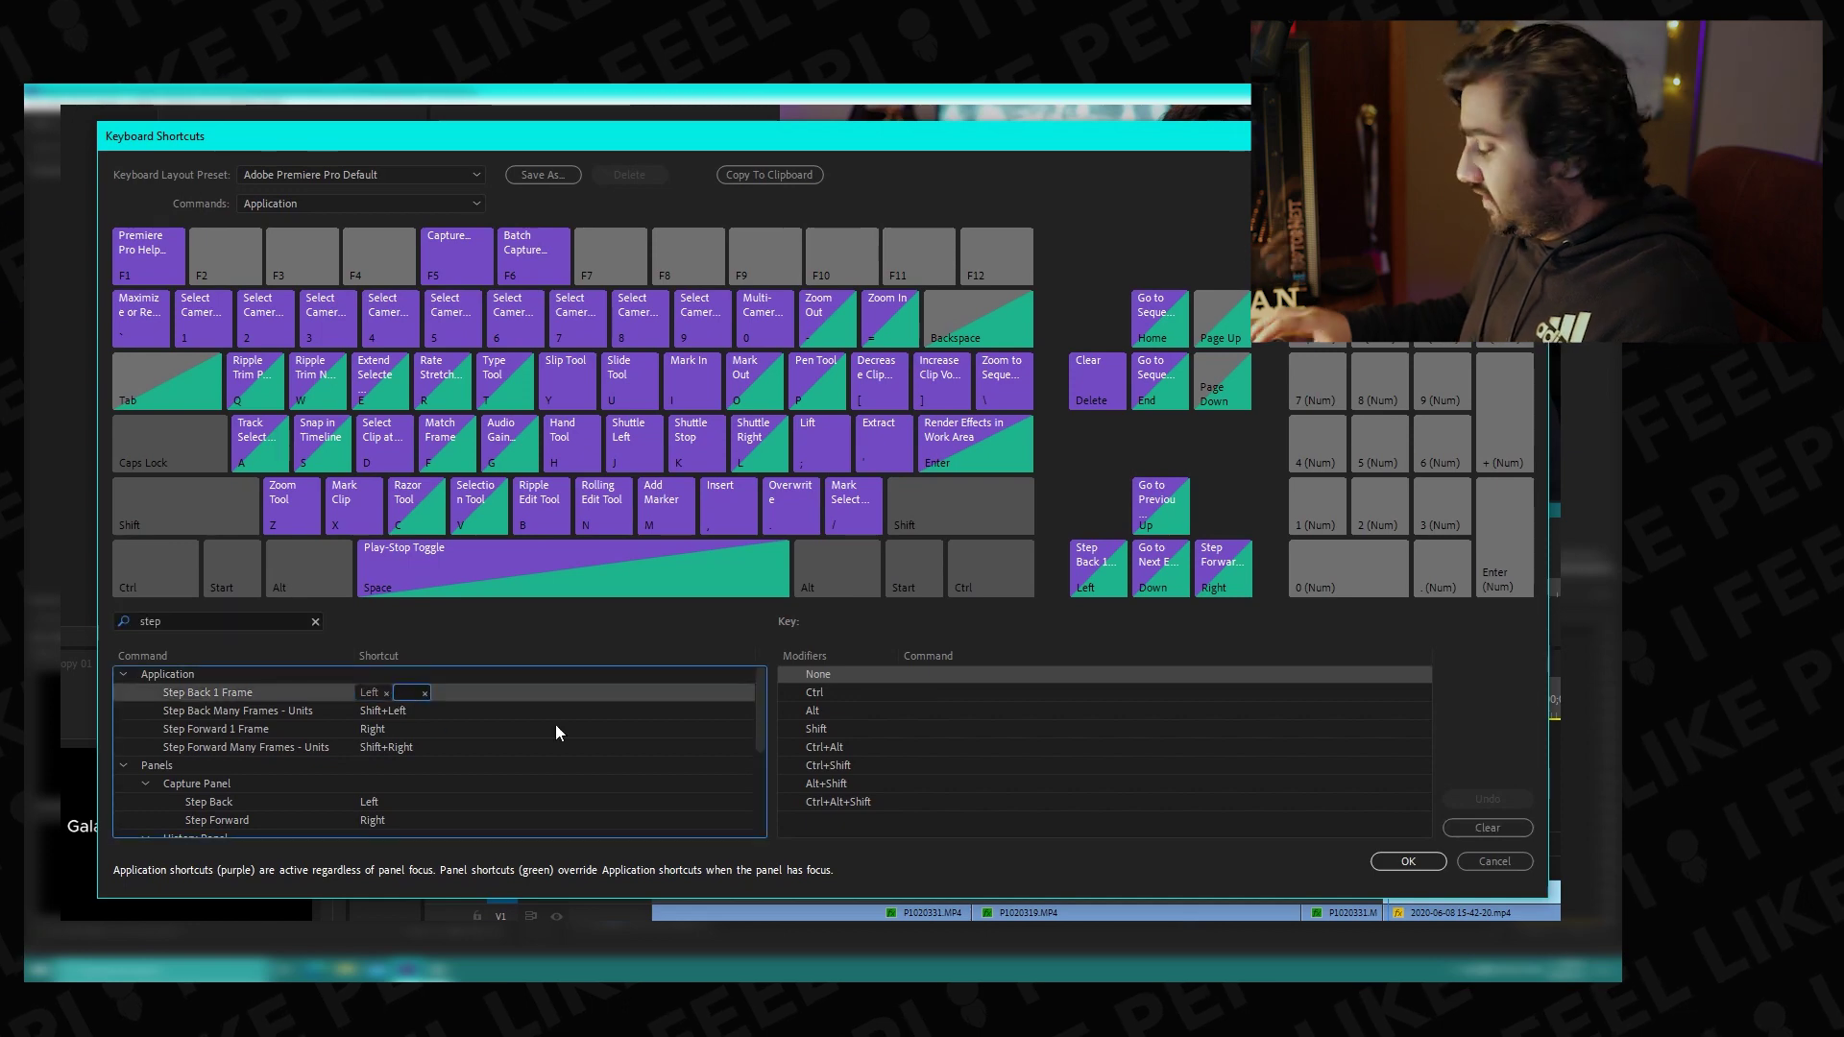
pyautogui.press('F11')
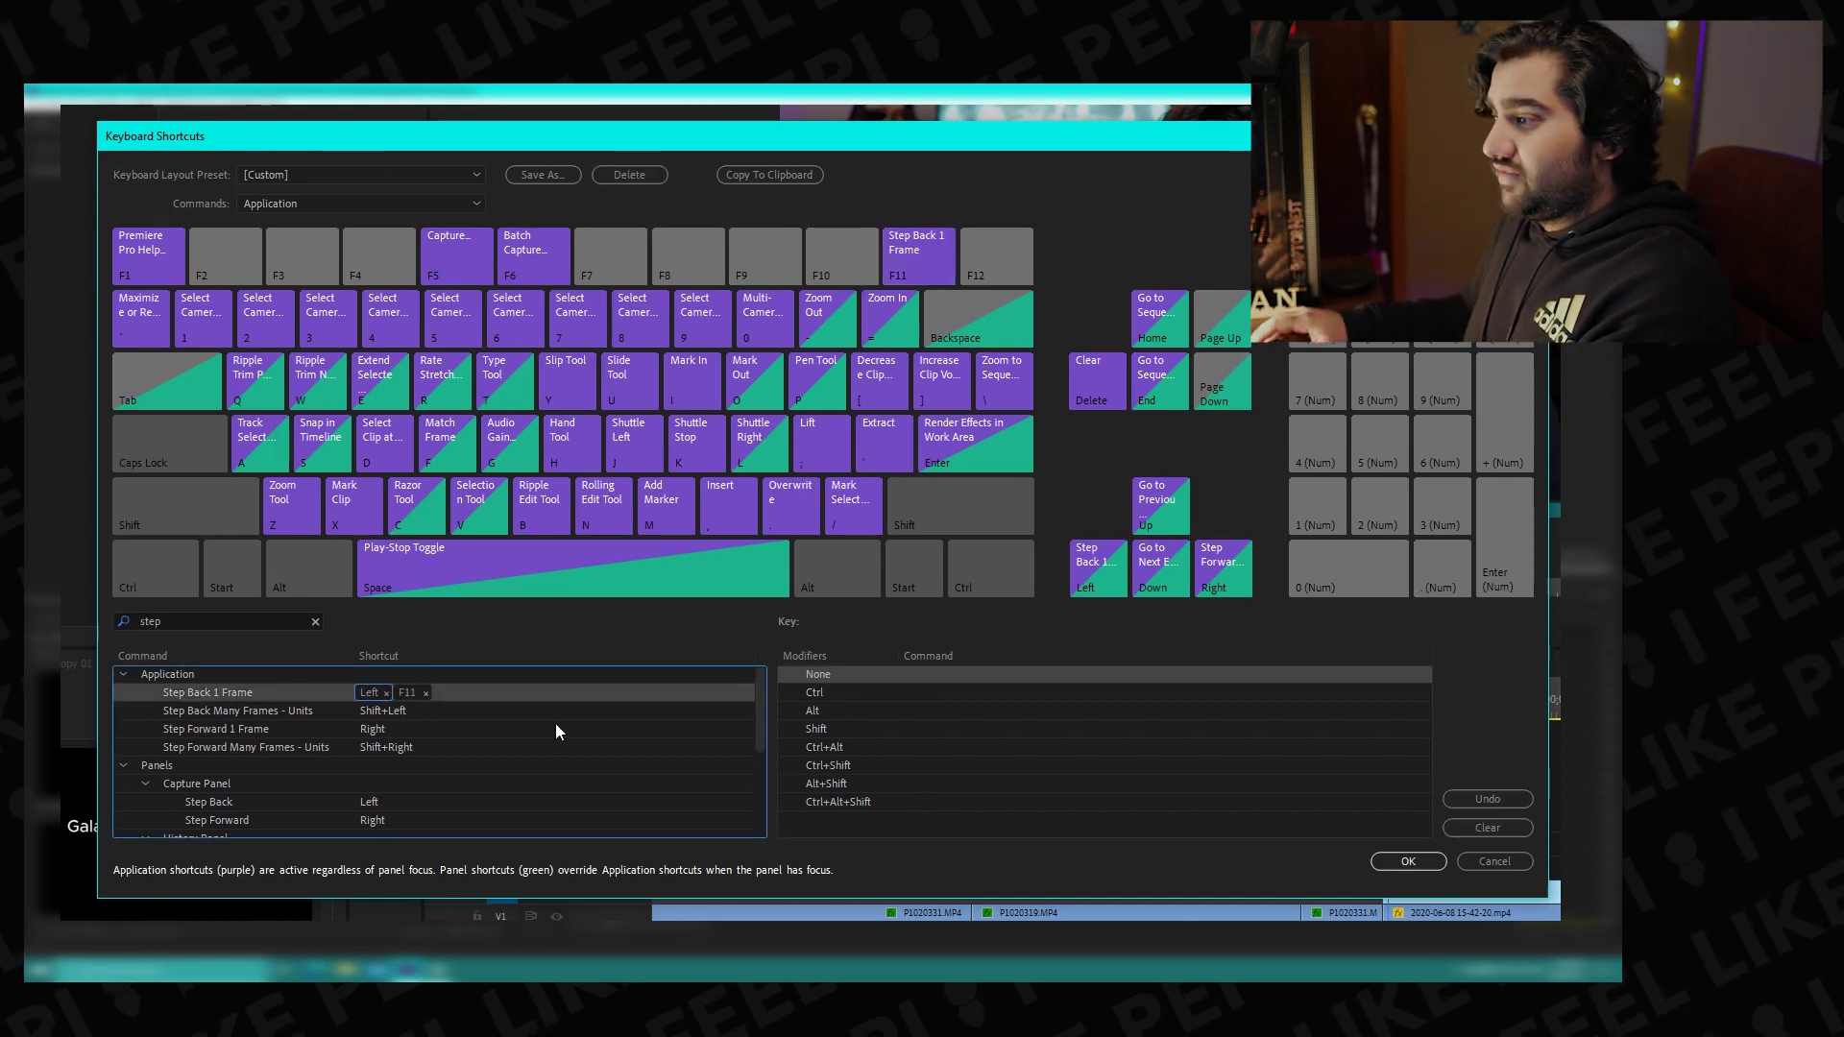
# Add F12 as a second shortcut for Step Forward 1 Frame and save the keyboard shortcuts.
pyautogui.doubleClick(400, 727)
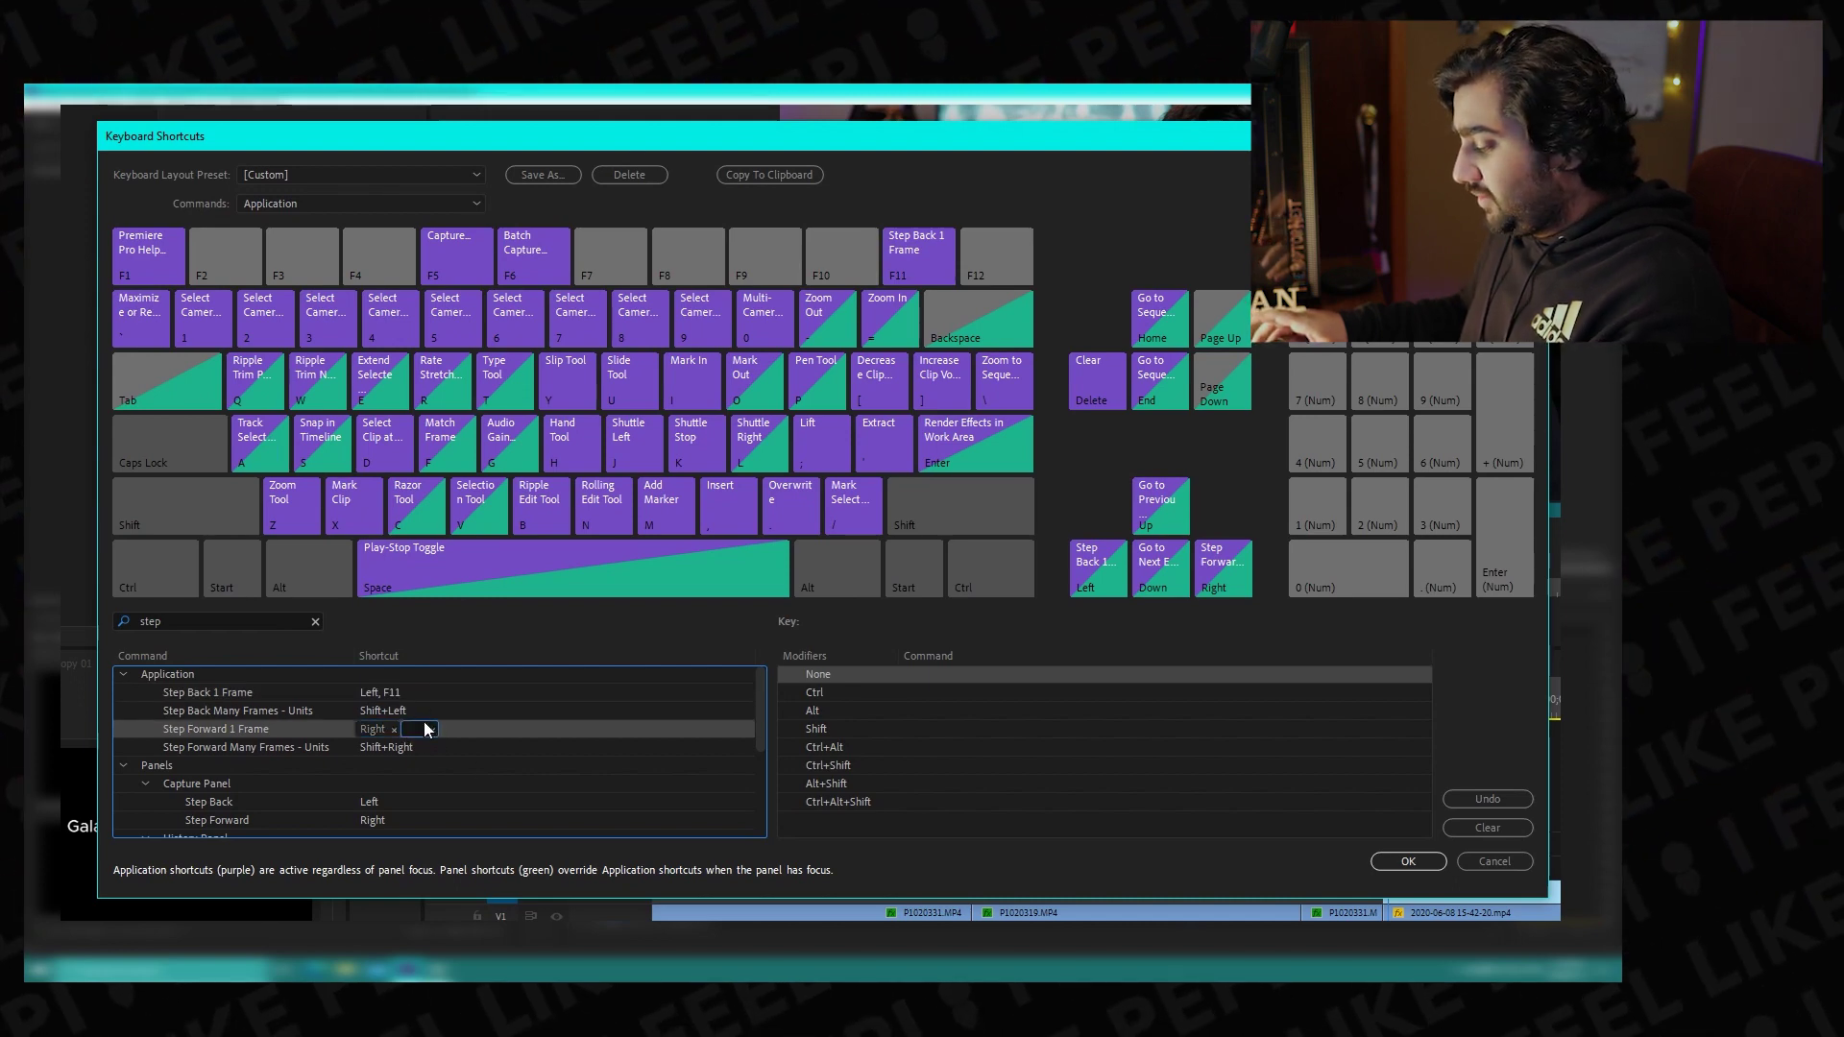
pyautogui.press('F12')
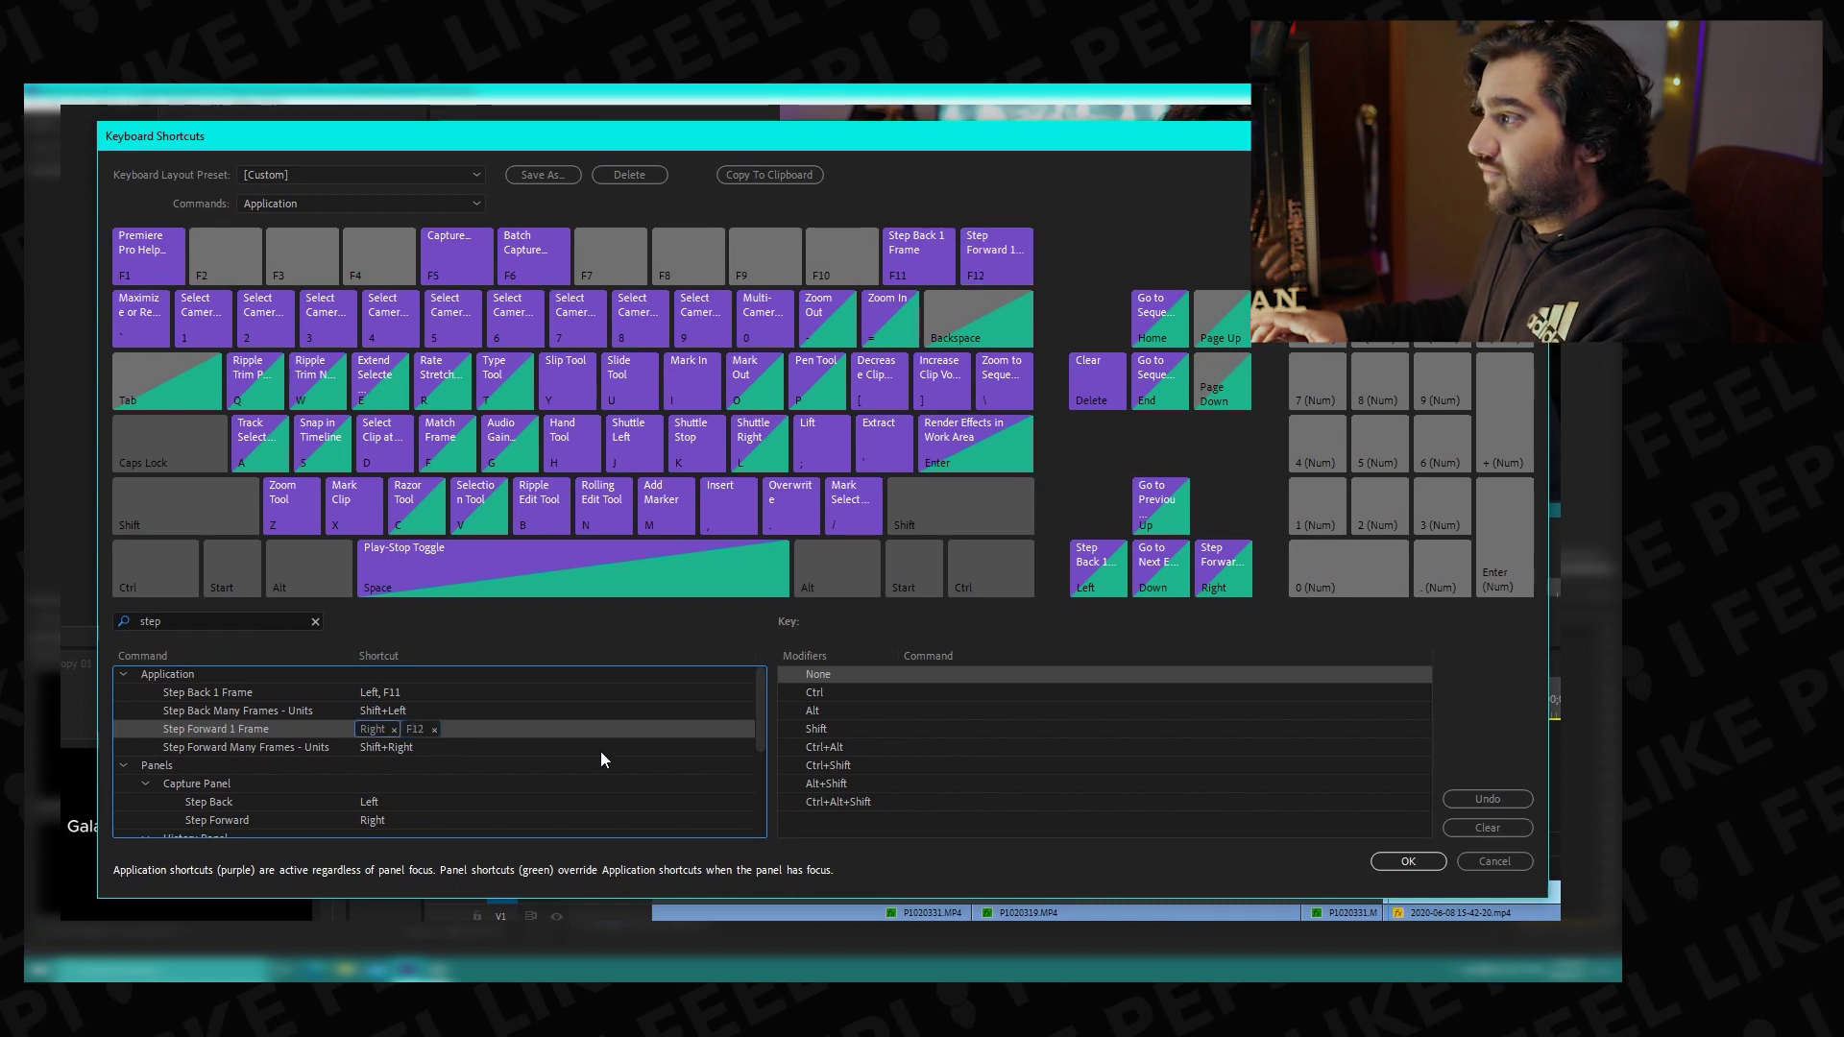
pyautogui.click(1405, 861)
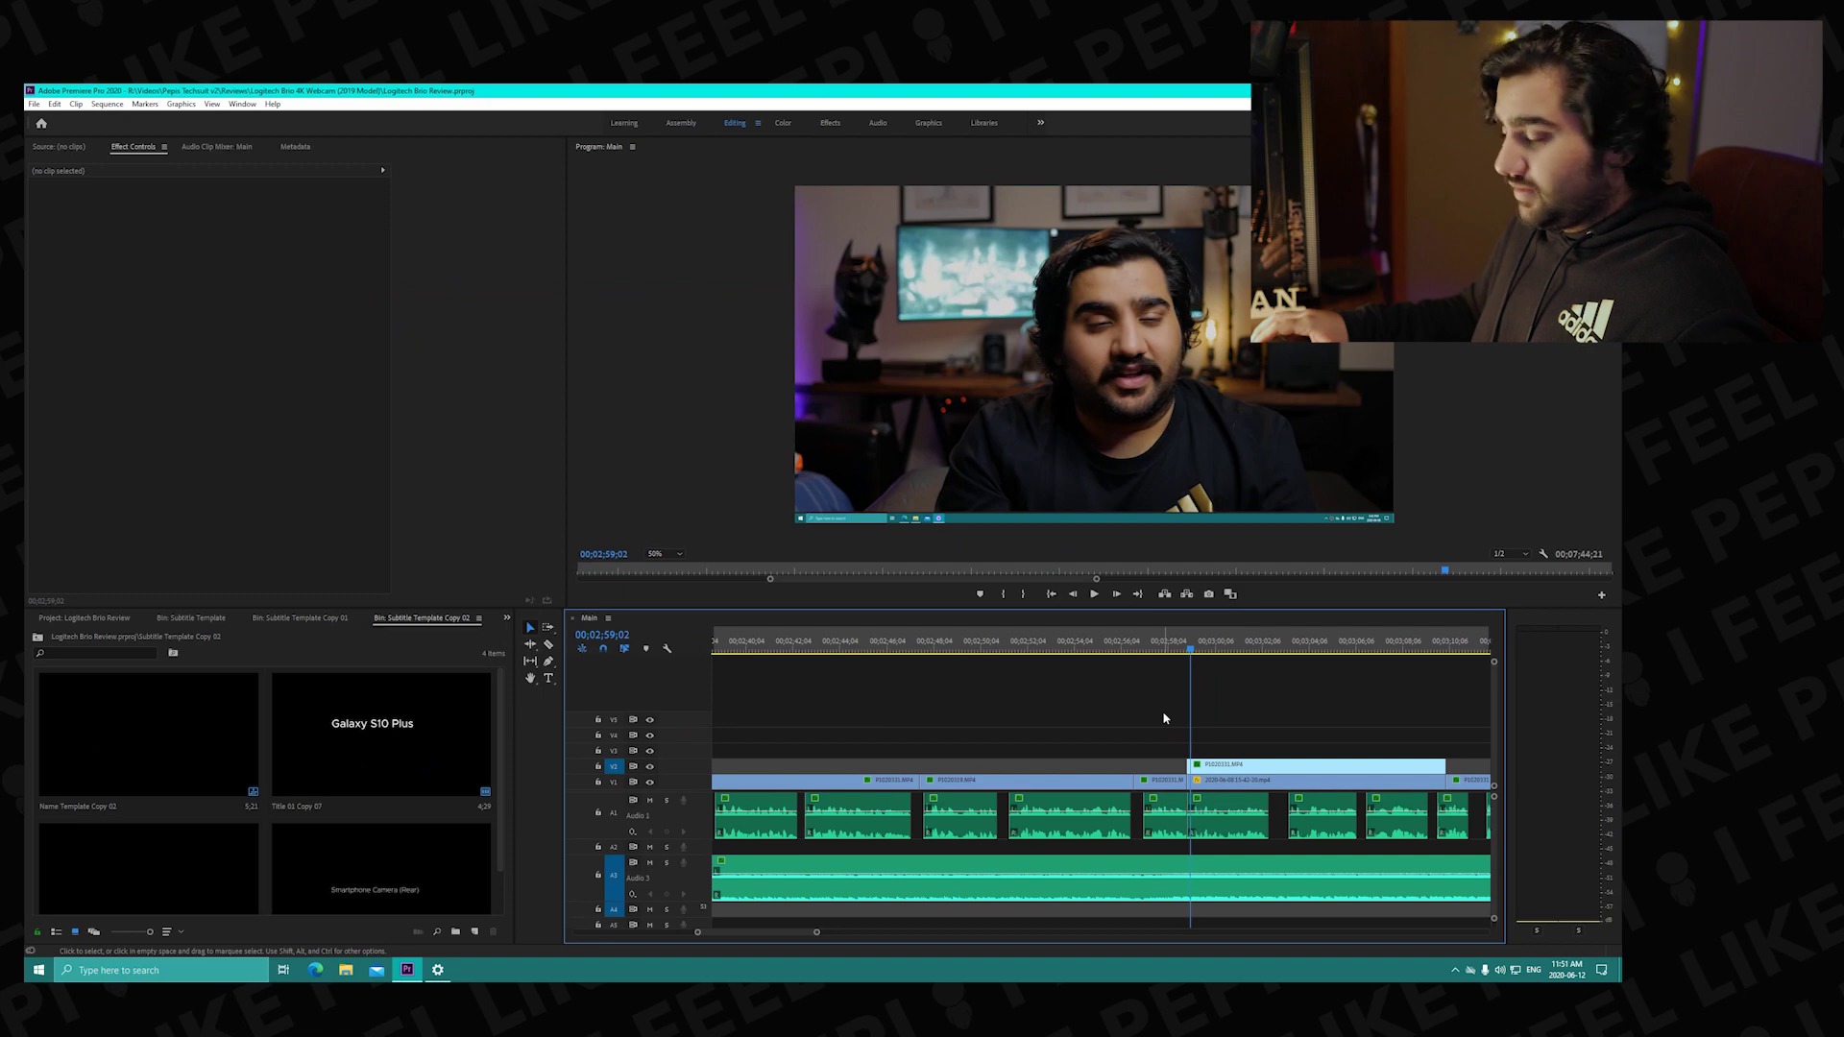
# Test frame stepping by moving the playhead forward and backward around the start of the topmost video clip.
pyautogui.write('4444')
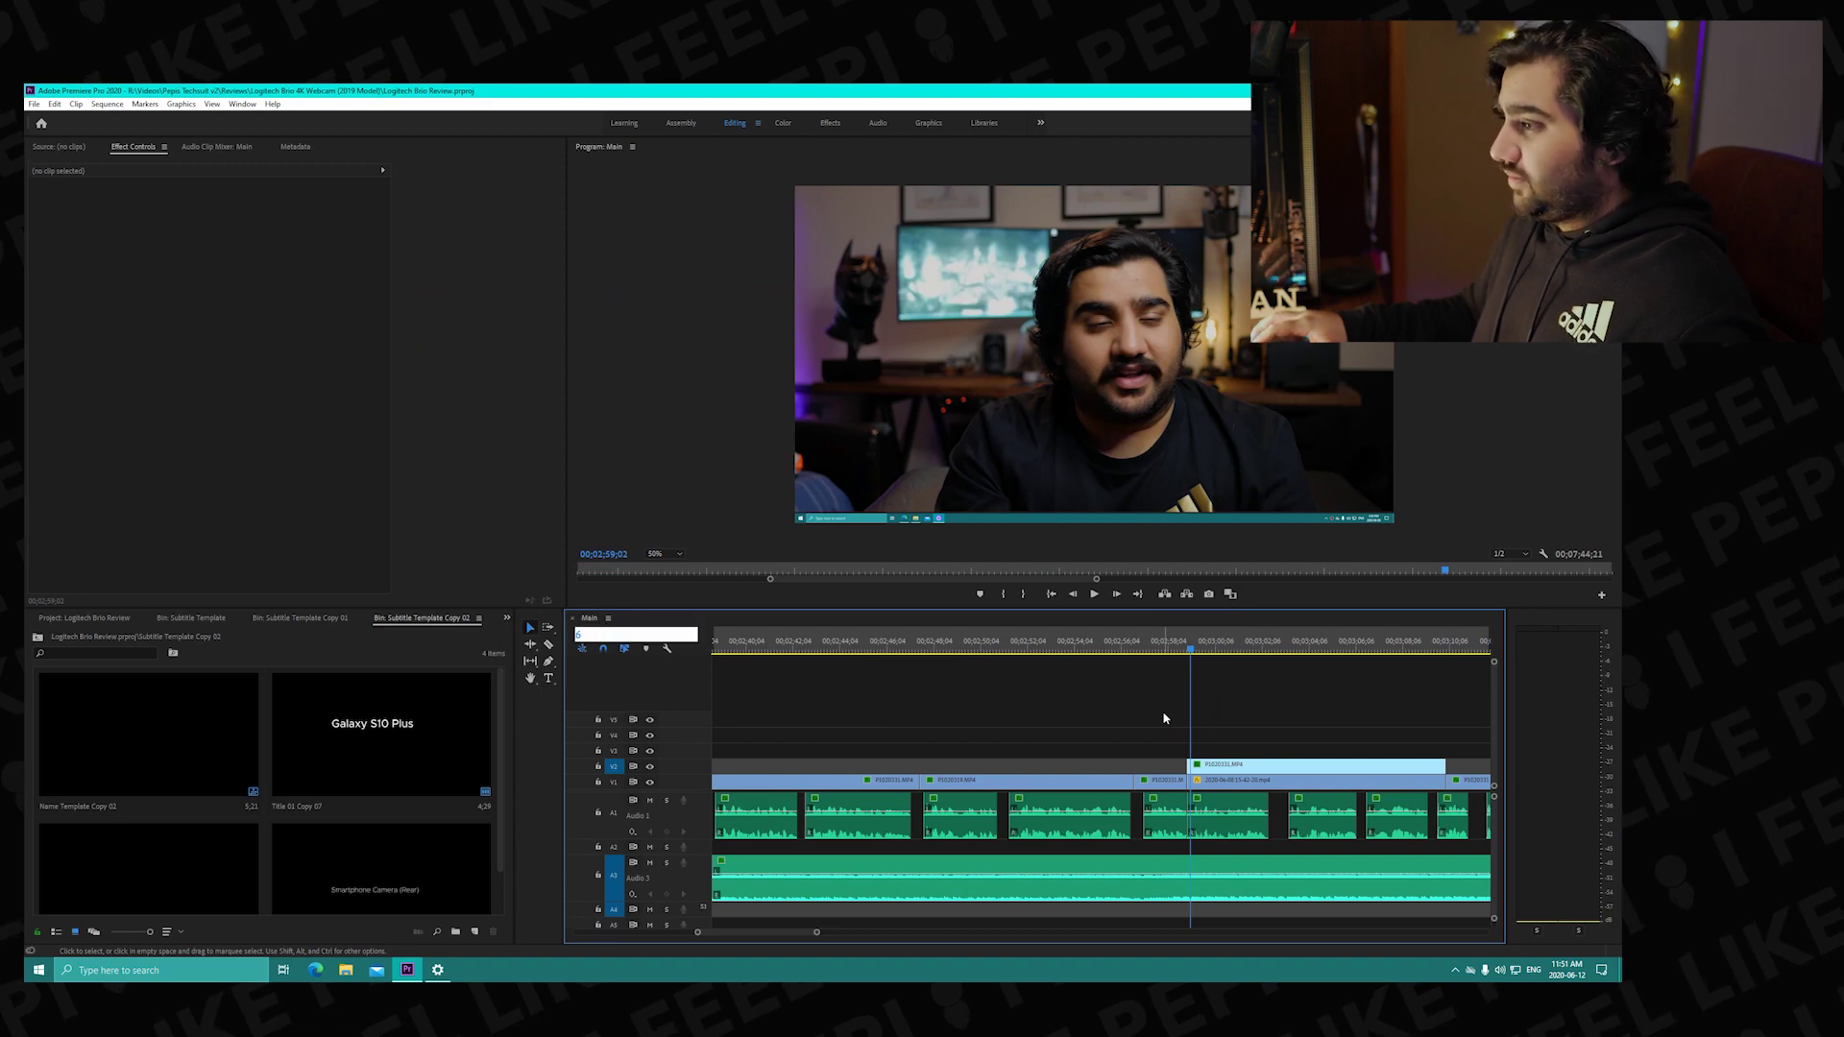
pyautogui.press('Escape')
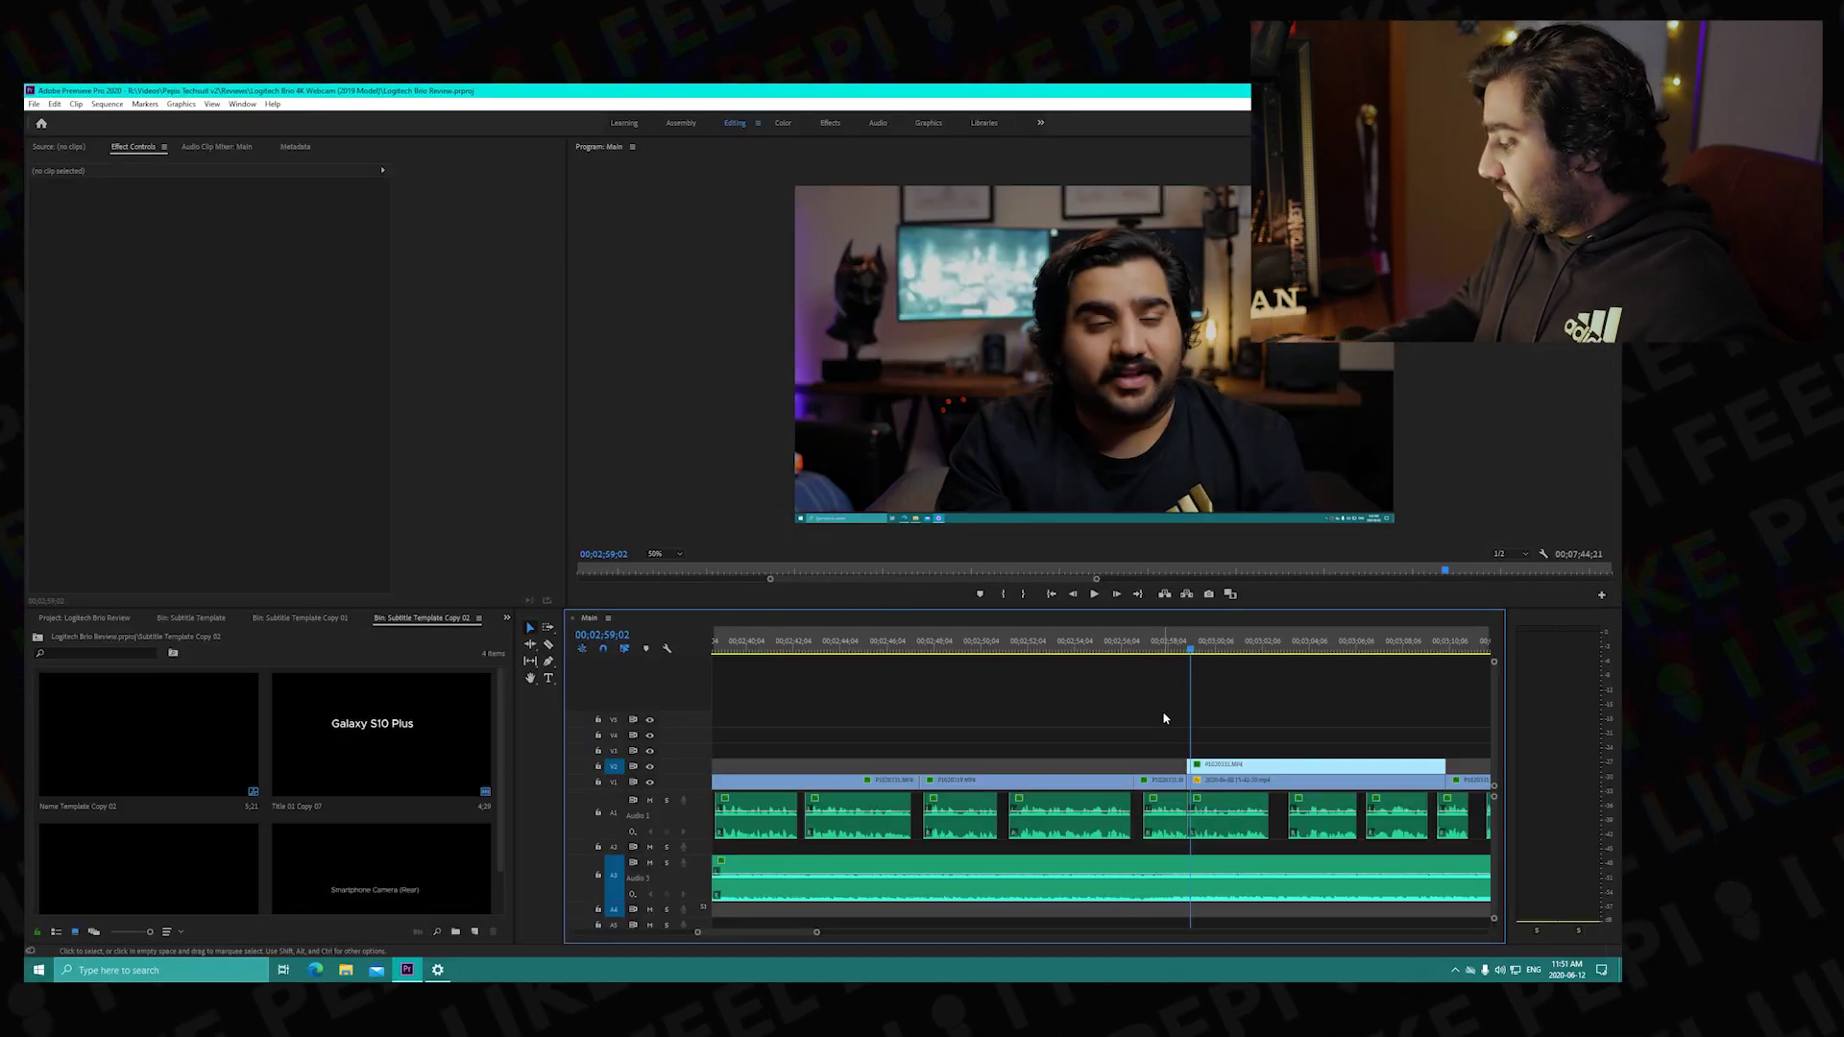
pyautogui.press('Right')
pyautogui.press('Right')
pyautogui.press('Right')
pyautogui.press('Right')
pyautogui.press('Right')
pyautogui.press('Right')
pyautogui.press('Left')
pyautogui.press('Left')
pyautogui.press('Left')
pyautogui.press('Left')
pyautogui.press('Left')
pyautogui.press('Left')
pyautogui.press('Left')
pyautogui.press('Left')
pyautogui.press('Left')
pyautogui.press('Left')
pyautogui.press('Left')
pyautogui.press('Left')
pyautogui.press('Left')
pyautogui.press('Left')
pyautogui.press('Left')
pyautogui.press('Left')
pyautogui.press('Left')
pyautogui.press('Left')
pyautogui.press('Left')
pyautogui.press('Left')
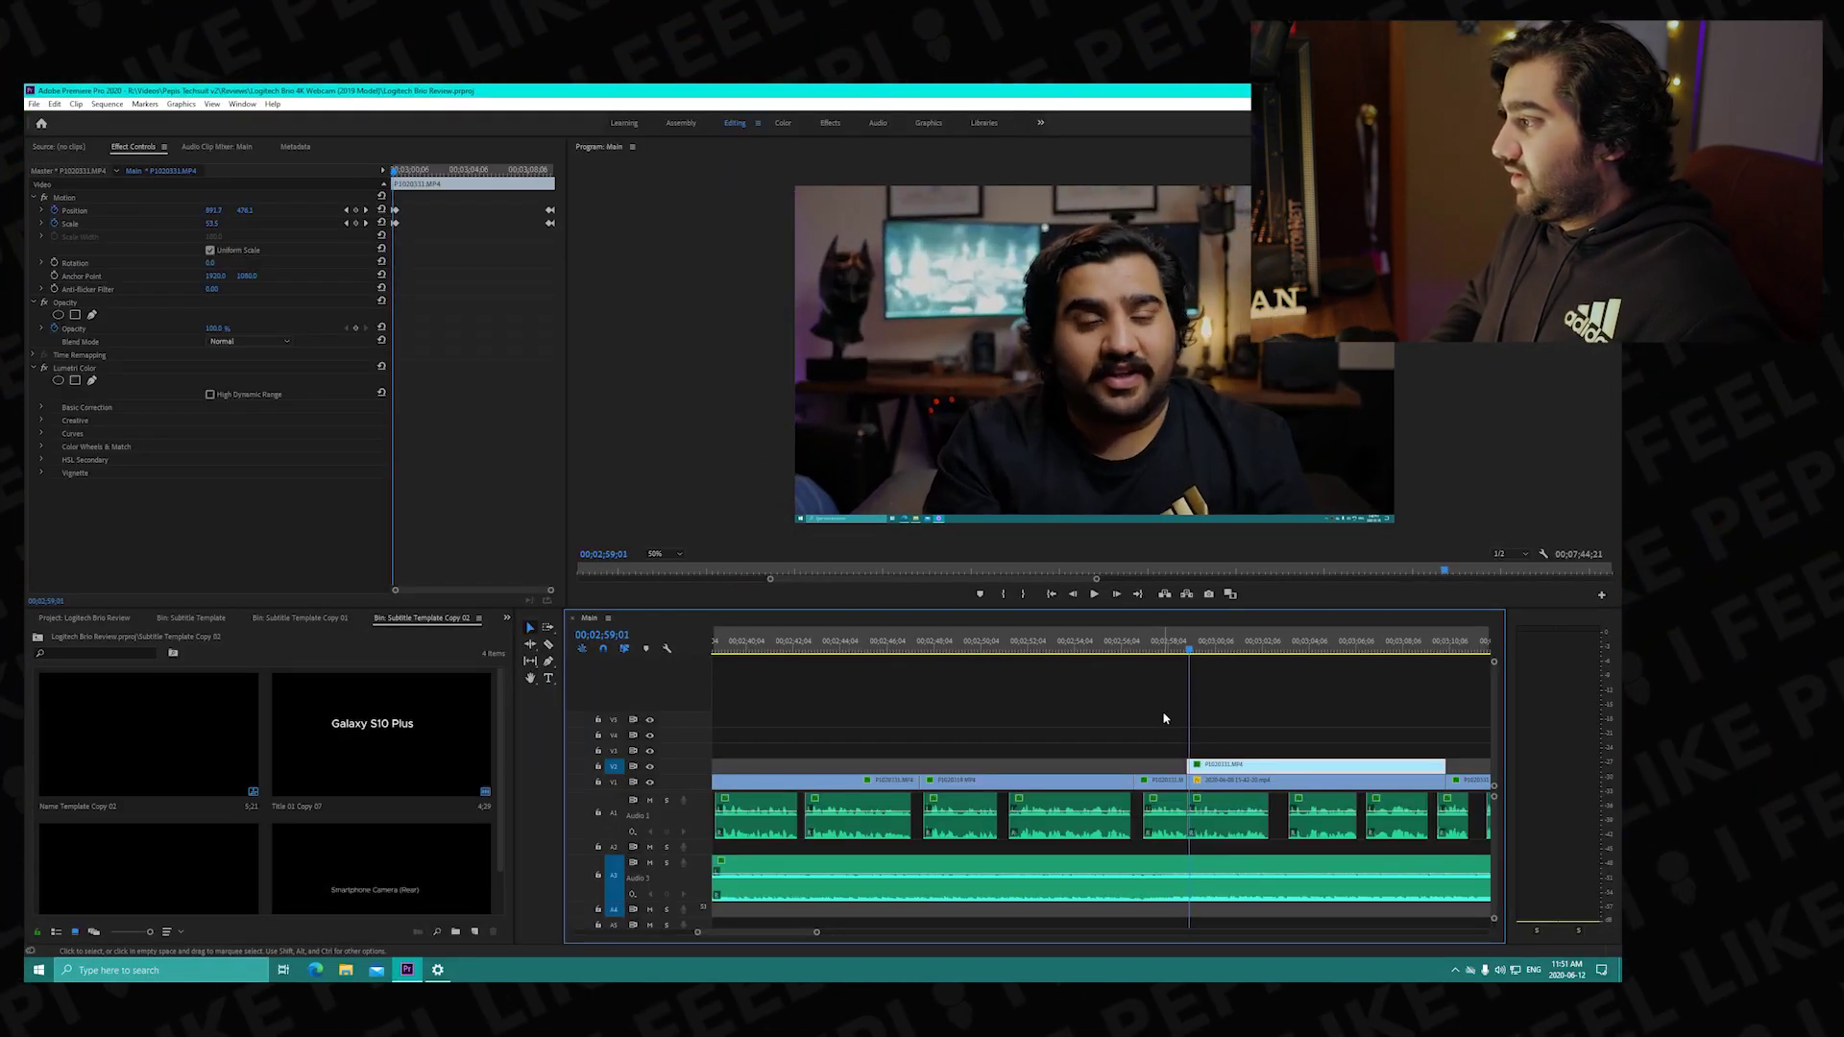
pyautogui.press('Right')
pyautogui.press('Right')
pyautogui.press('Right')
pyautogui.press('Right')
pyautogui.press('Right')
pyautogui.press('Right')
pyautogui.press('Right')
pyautogui.press('Right')
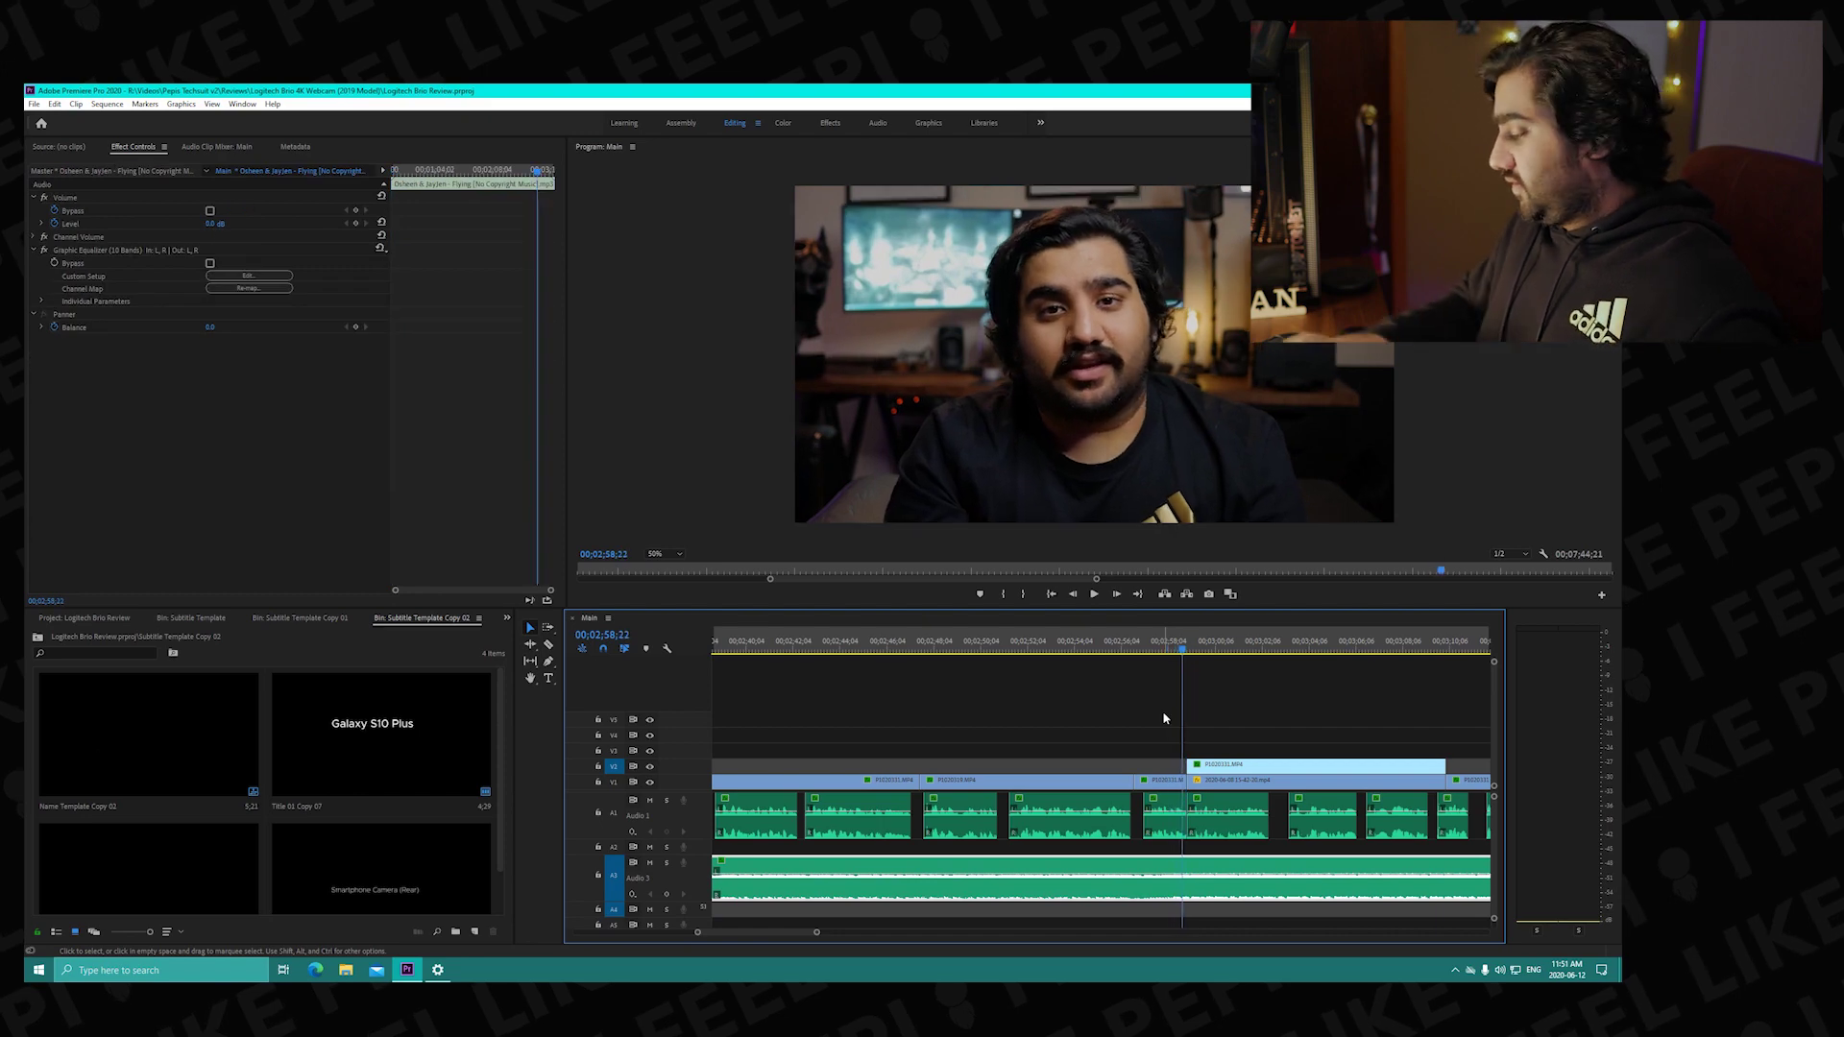
pyautogui.press('Left')
pyautogui.press('Left')
pyautogui.press('Left')
pyautogui.press('Left')
pyautogui.press('Left')
pyautogui.press('Left')
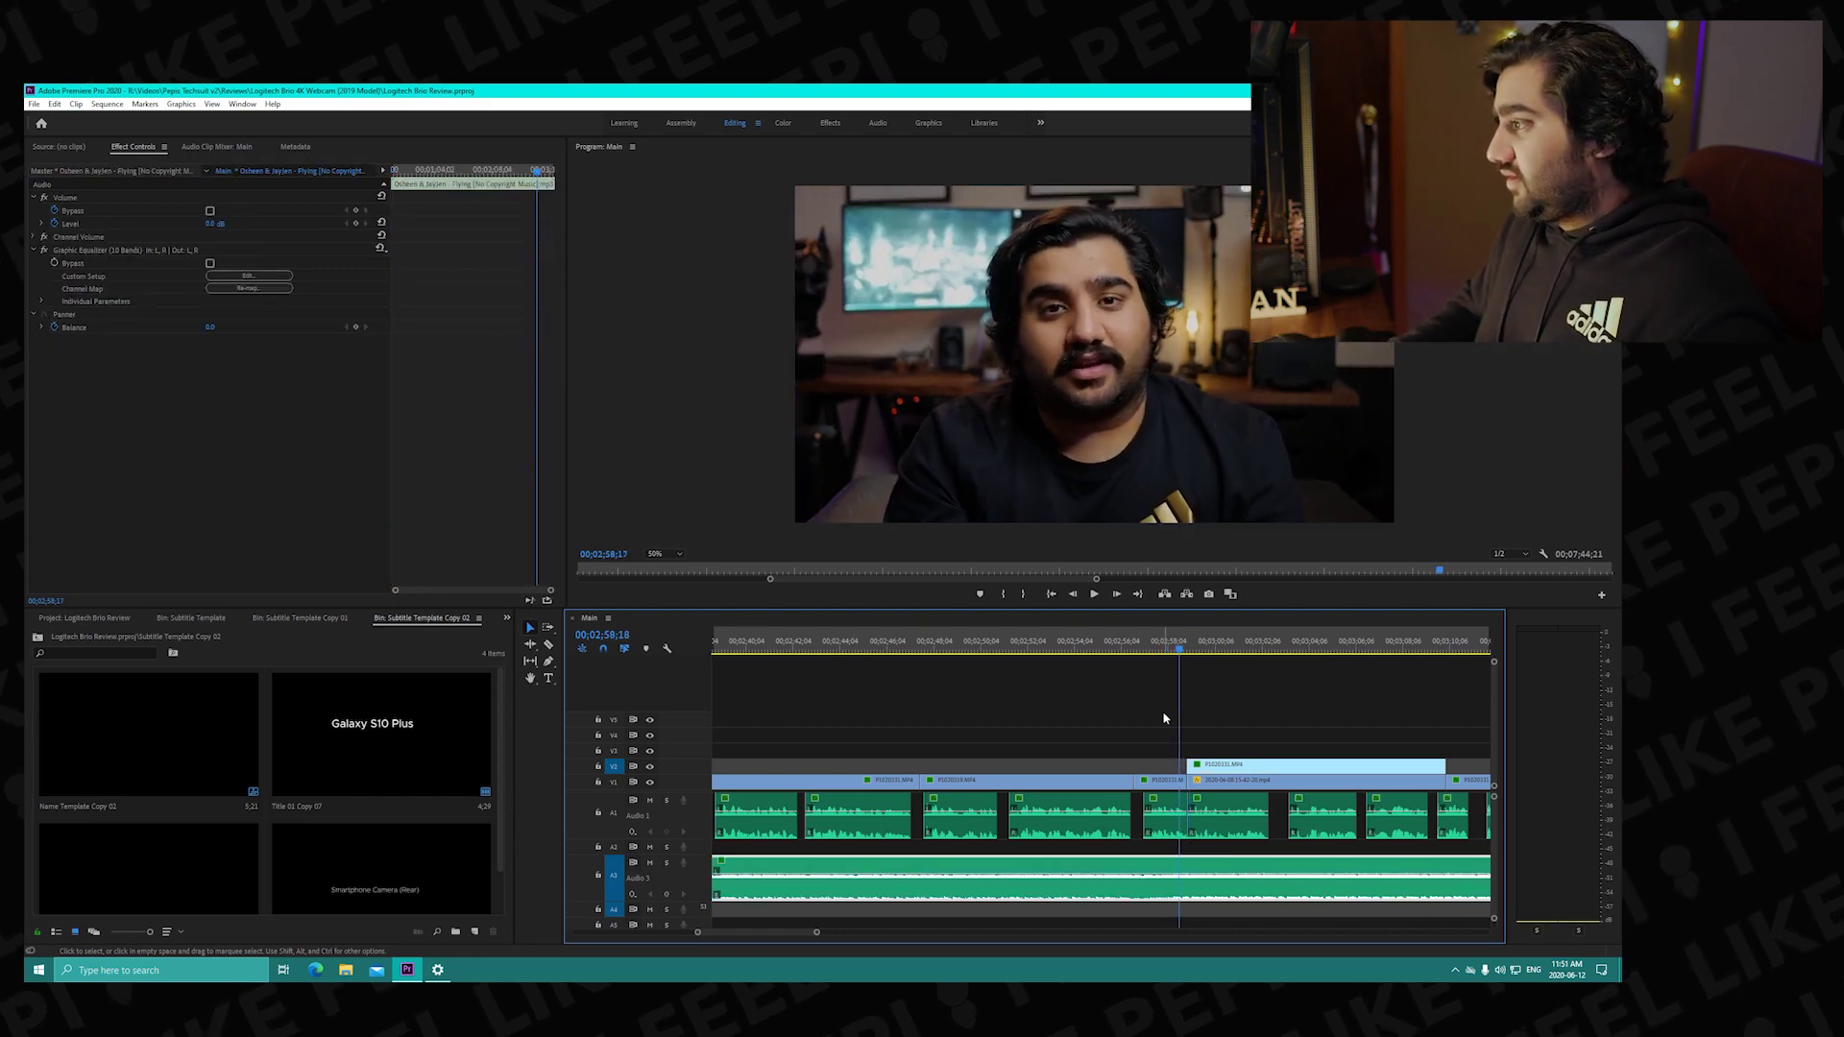
pyautogui.press('Right')
pyautogui.press('Right')
pyautogui.press('Right')
pyautogui.press('Right')
pyautogui.press('Right')
pyautogui.press('Right')
pyautogui.press('Right')
pyautogui.press('Right')
pyautogui.press('Right')
pyautogui.press('Right')
pyautogui.press('Right')
pyautogui.press('Right')
pyautogui.press('Right')
pyautogui.press('Right')
pyautogui.press('Right')
pyautogui.press('Right')
pyautogui.press('Right')
pyautogui.press('Right')
pyautogui.press('Left')
pyautogui.press('Left')
pyautogui.press('Left')
pyautogui.press('Left')
pyautogui.press('Left')
pyautogui.press('Left')
pyautogui.press('Left')
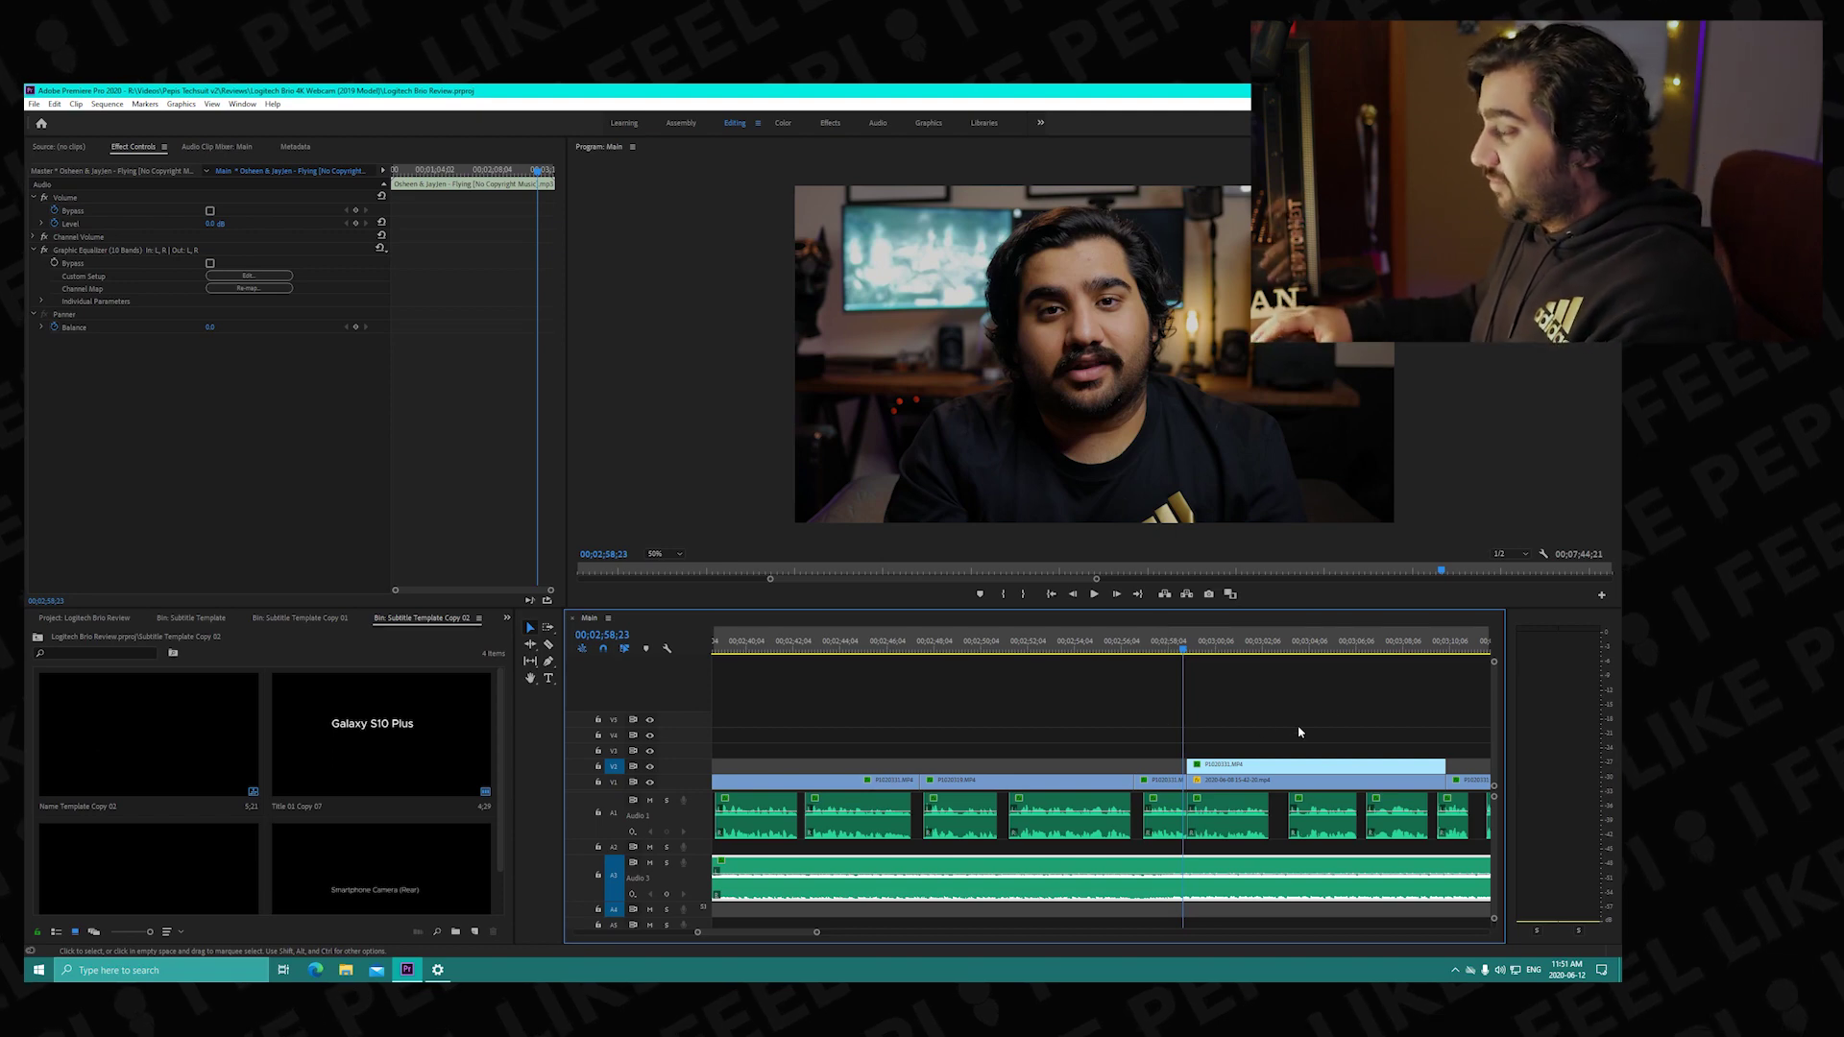
# Move the playhead to 00;02;58;13, just before the topmost clip, and step back and forth, ending at 00;02;58;23.
pyautogui.moveTo(1183, 649); pyautogui.dragTo(1175, 650)
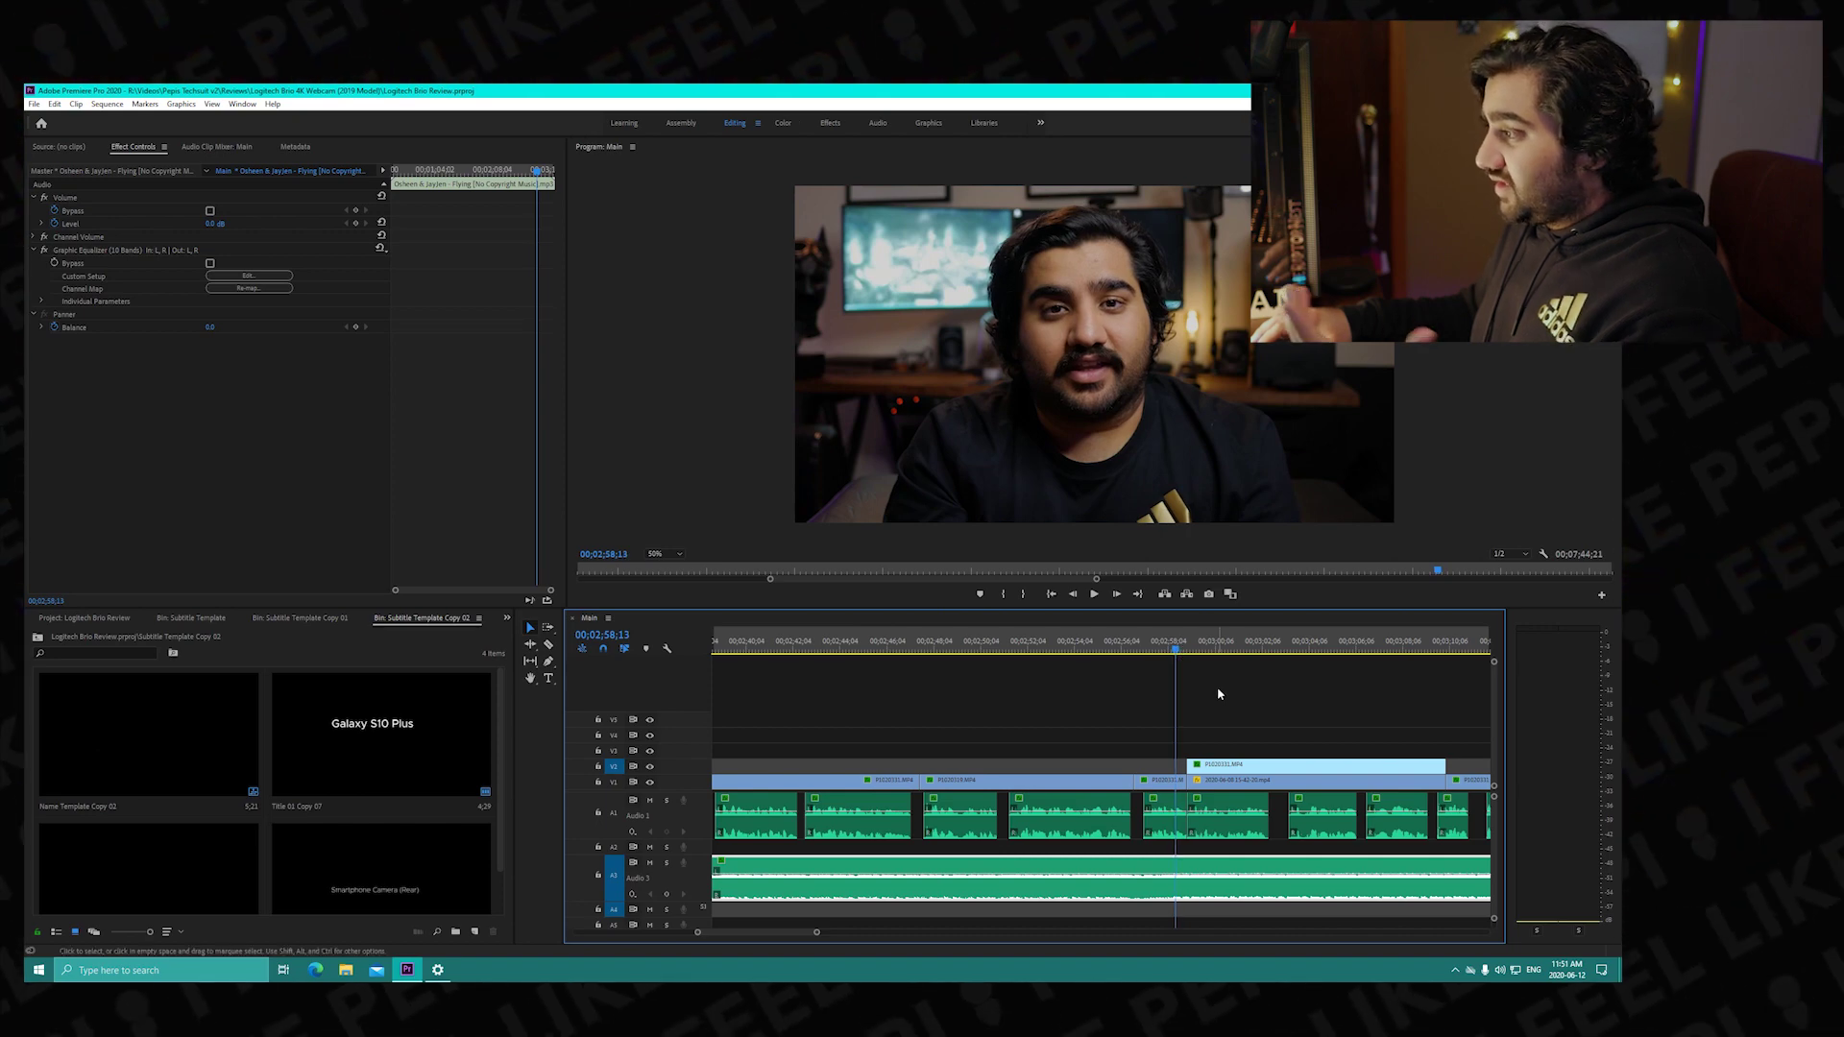
pyautogui.press('Right')
pyautogui.press('Right')
pyautogui.press('Right')
pyautogui.press('Right')
pyautogui.press('Right')
pyautogui.press('Right')
pyautogui.press('Right')
pyautogui.press('Right')
pyautogui.press('Right')
pyautogui.press('Right')
pyautogui.press('Right')
pyautogui.press('Right')
pyautogui.press('Right')
pyautogui.press('Right')
pyautogui.press('Right')
pyautogui.press('Right')
pyautogui.press('Right')
pyautogui.press('Right')
pyautogui.press('Right')
pyautogui.press('Right')
pyautogui.press('Left')
pyautogui.press('Left')
pyautogui.press('Left')
pyautogui.press('Left')
pyautogui.press('Left')
pyautogui.press('Left')
pyautogui.press('Left')
pyautogui.press('Left')
pyautogui.press('Left')
pyautogui.press('Left')
pyautogui.press('Left')
pyautogui.press('Left')
pyautogui.press('Left')
pyautogui.press('Left')
pyautogui.press('Left')
pyautogui.press('Left')
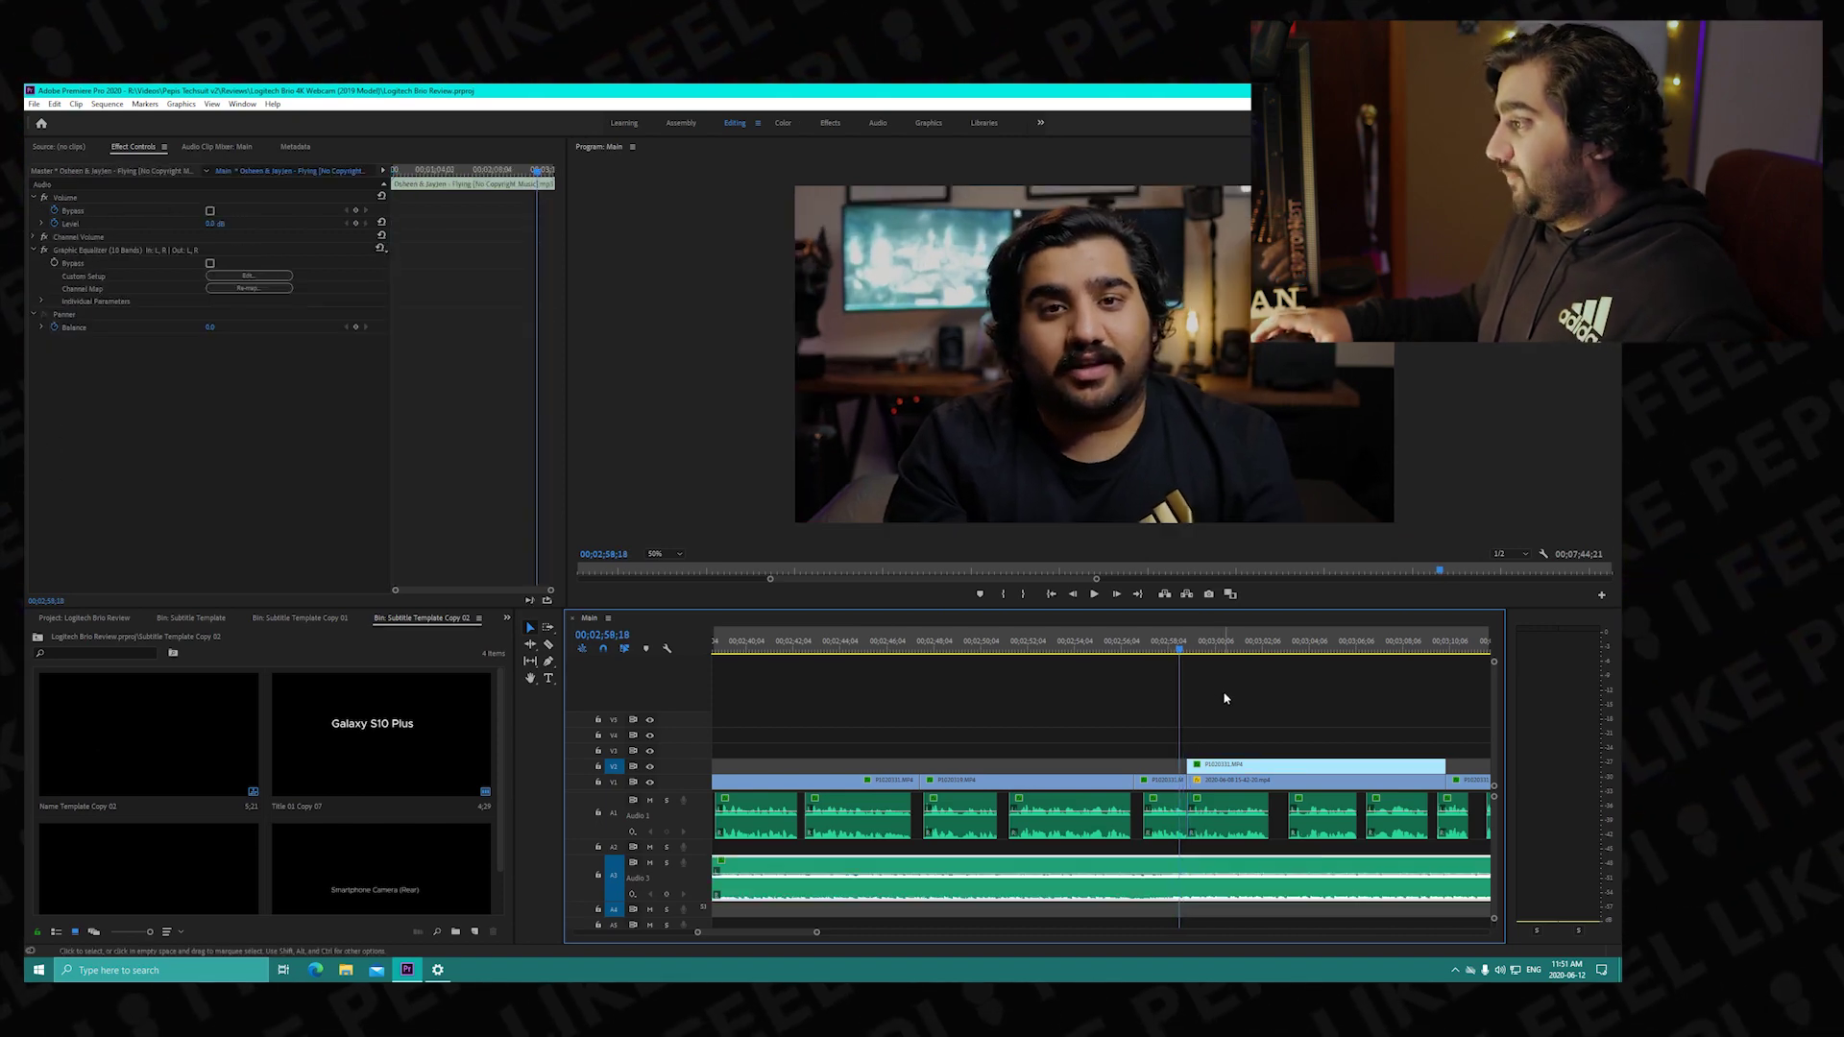
pyautogui.press('Right')
pyautogui.press('Right')
pyautogui.press('Right')
pyautogui.press('Right')
pyautogui.press('Right')
pyautogui.press('Right')
pyautogui.press('Right')
pyautogui.press('Right')
pyautogui.press('Right')
pyautogui.press('Right')
pyautogui.press('Right')
pyautogui.press('Right')
pyautogui.press('Right')
pyautogui.press('Right')
pyautogui.press('Right')
pyautogui.press('Right')
pyautogui.press('Right')
pyautogui.press('Right')
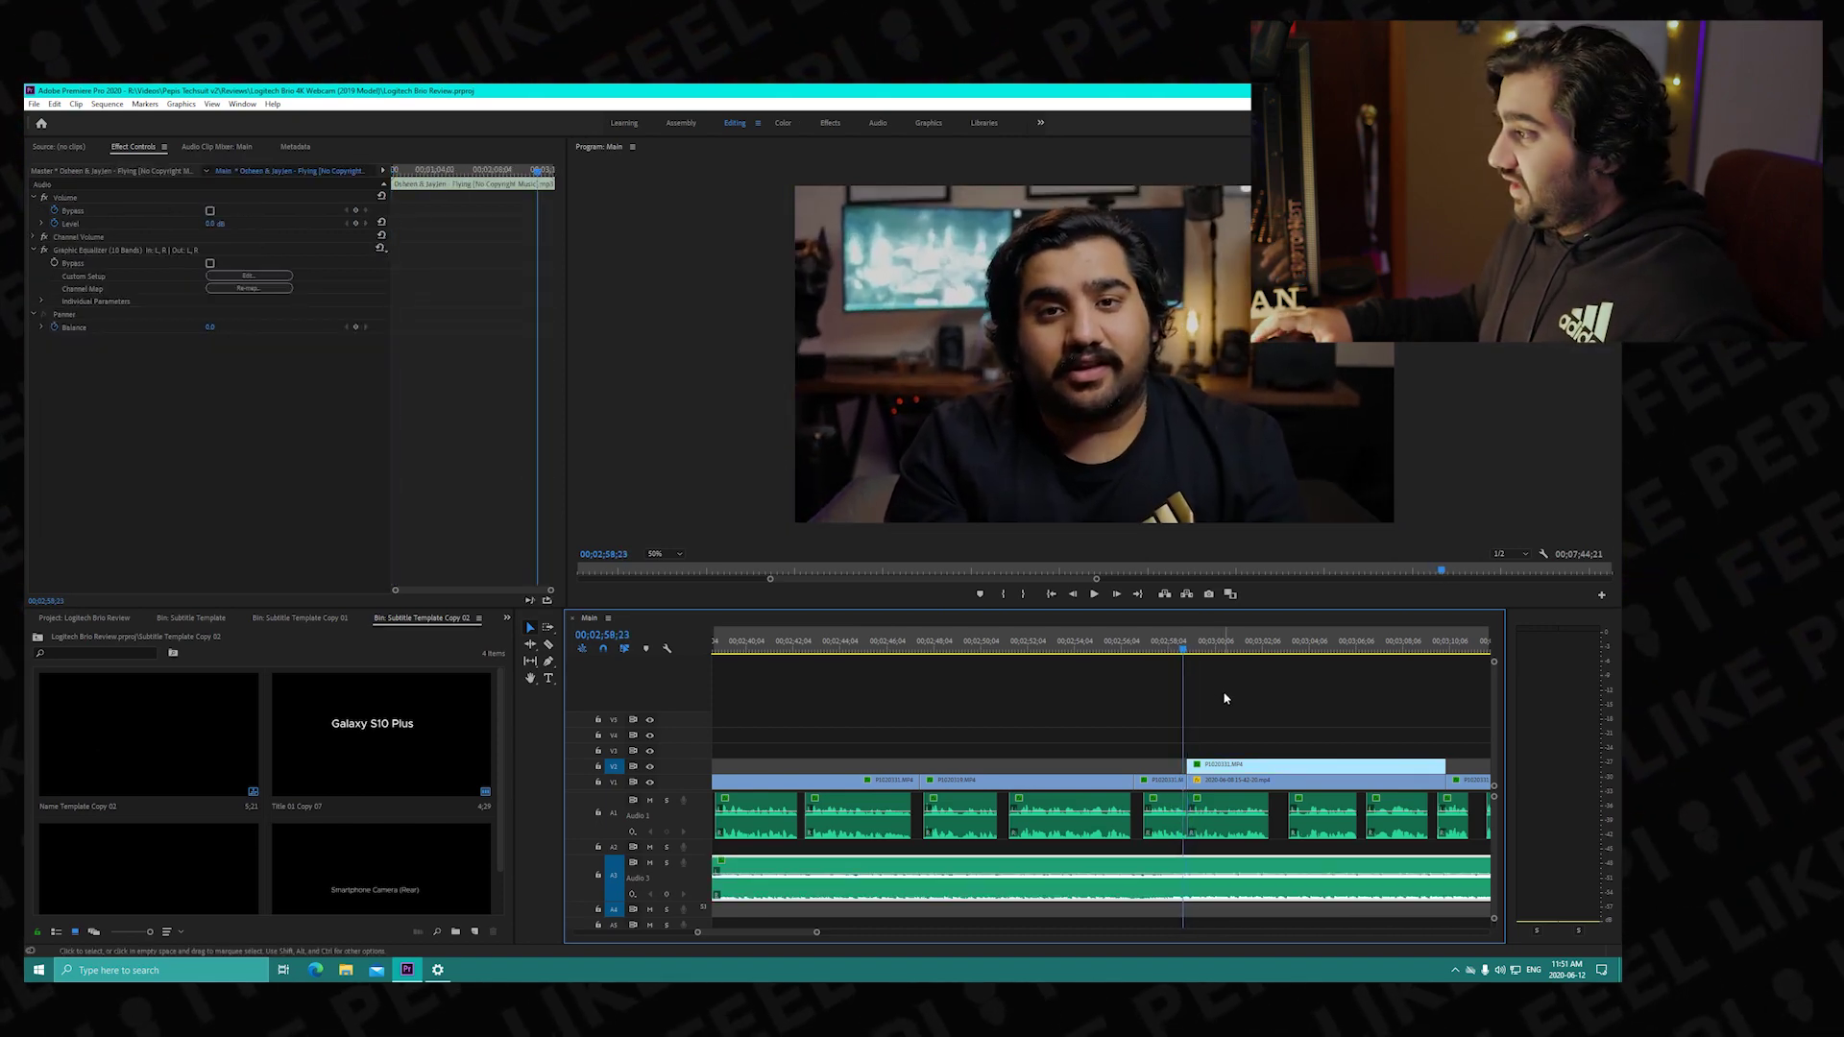
# Start and stop playback, and scrub the playhead in larger jumps back and forth to 00;02;58;20.
pyautogui.press('space')
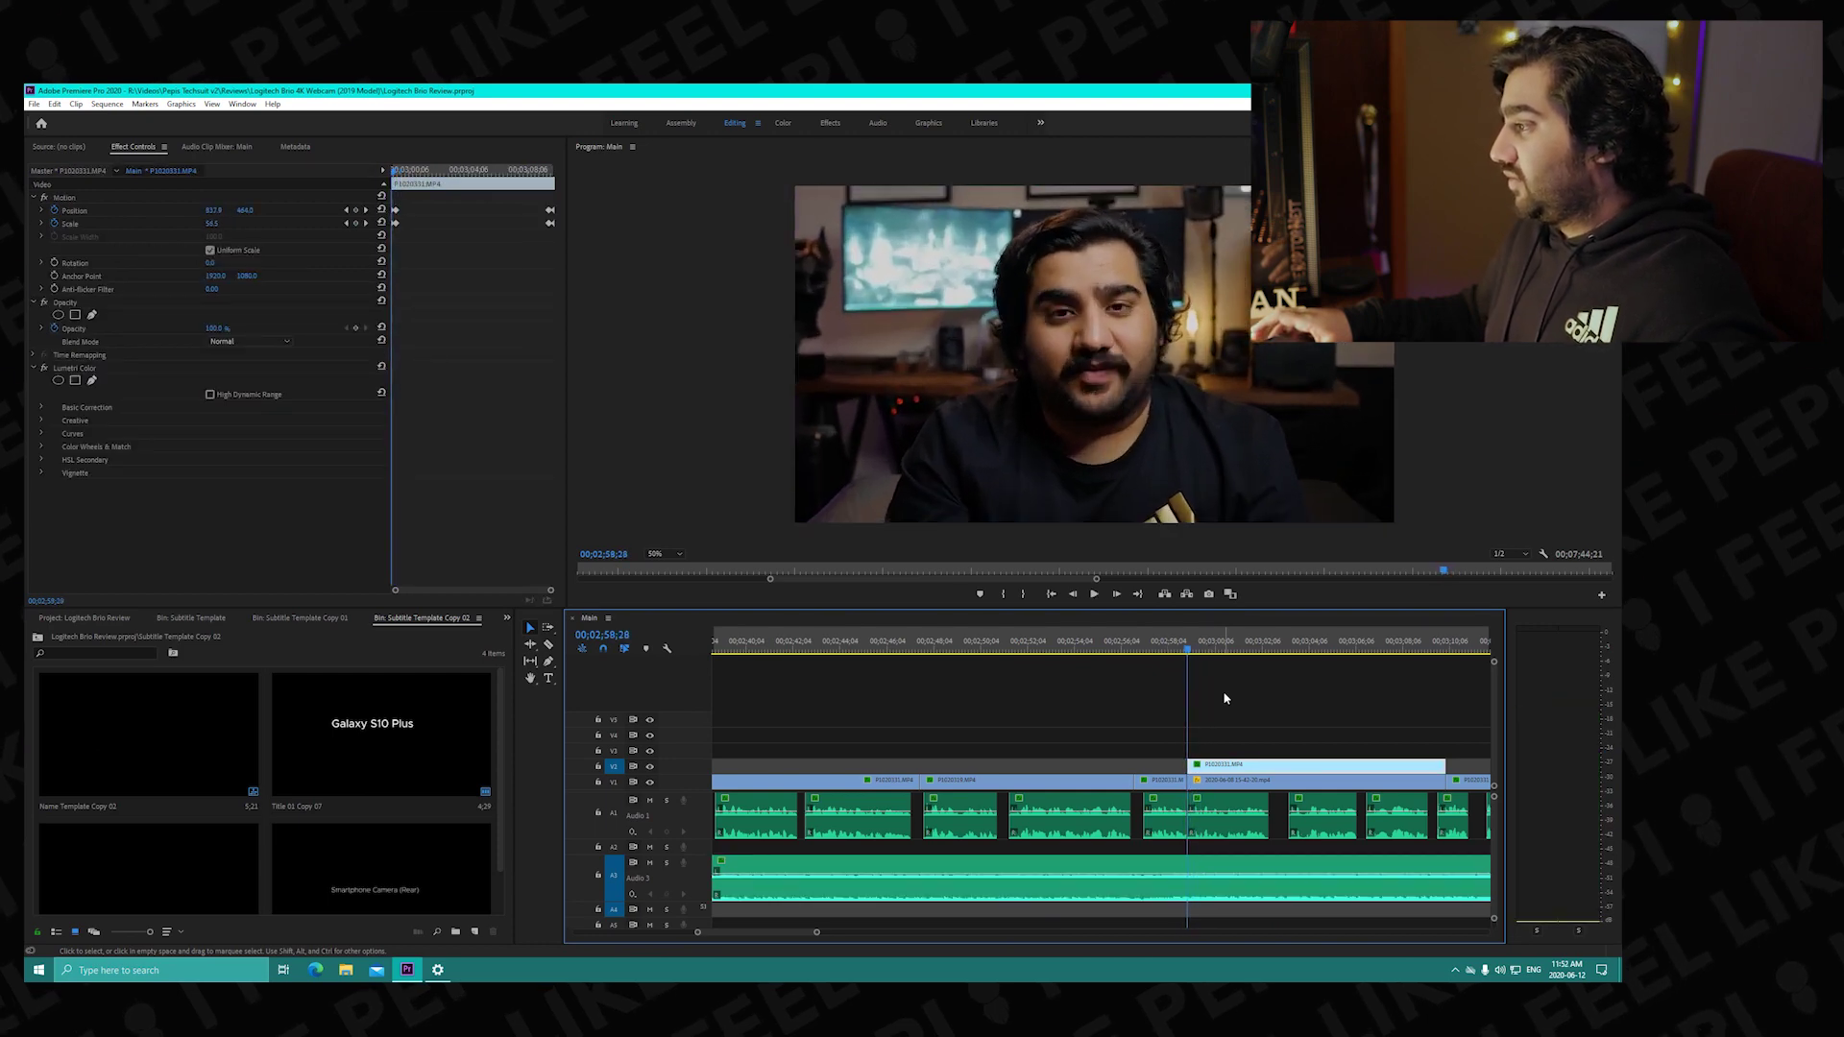
pyautogui.press('space')
pyautogui.hotkey('shift', 'Left')
pyautogui.hotkey('shift', 'Left')
pyautogui.hotkey('shift', 'Left')
pyautogui.hotkey('shift', 'Left')
pyautogui.hotkey('shift', 'Right')
pyautogui.hotkey('shift', 'Right')
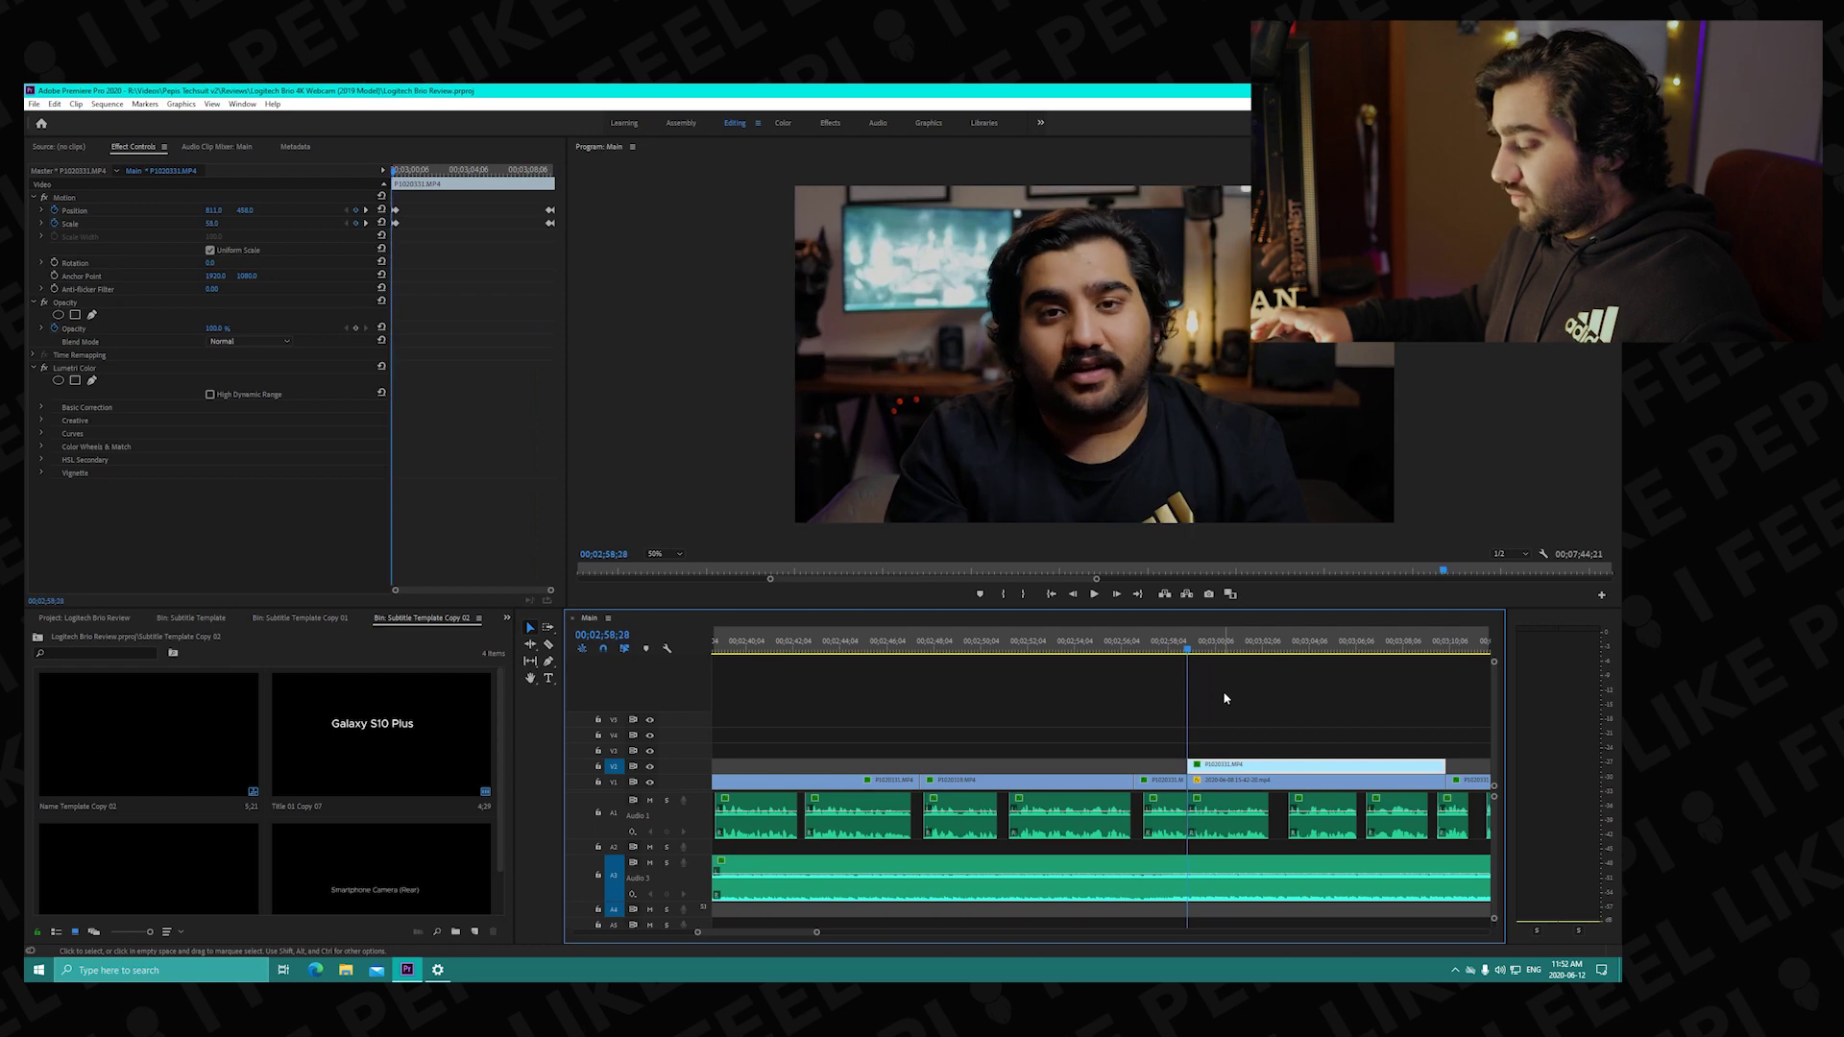
pyautogui.hotkey('shift', 'Left')
pyautogui.hotkey('shift', 'Left')
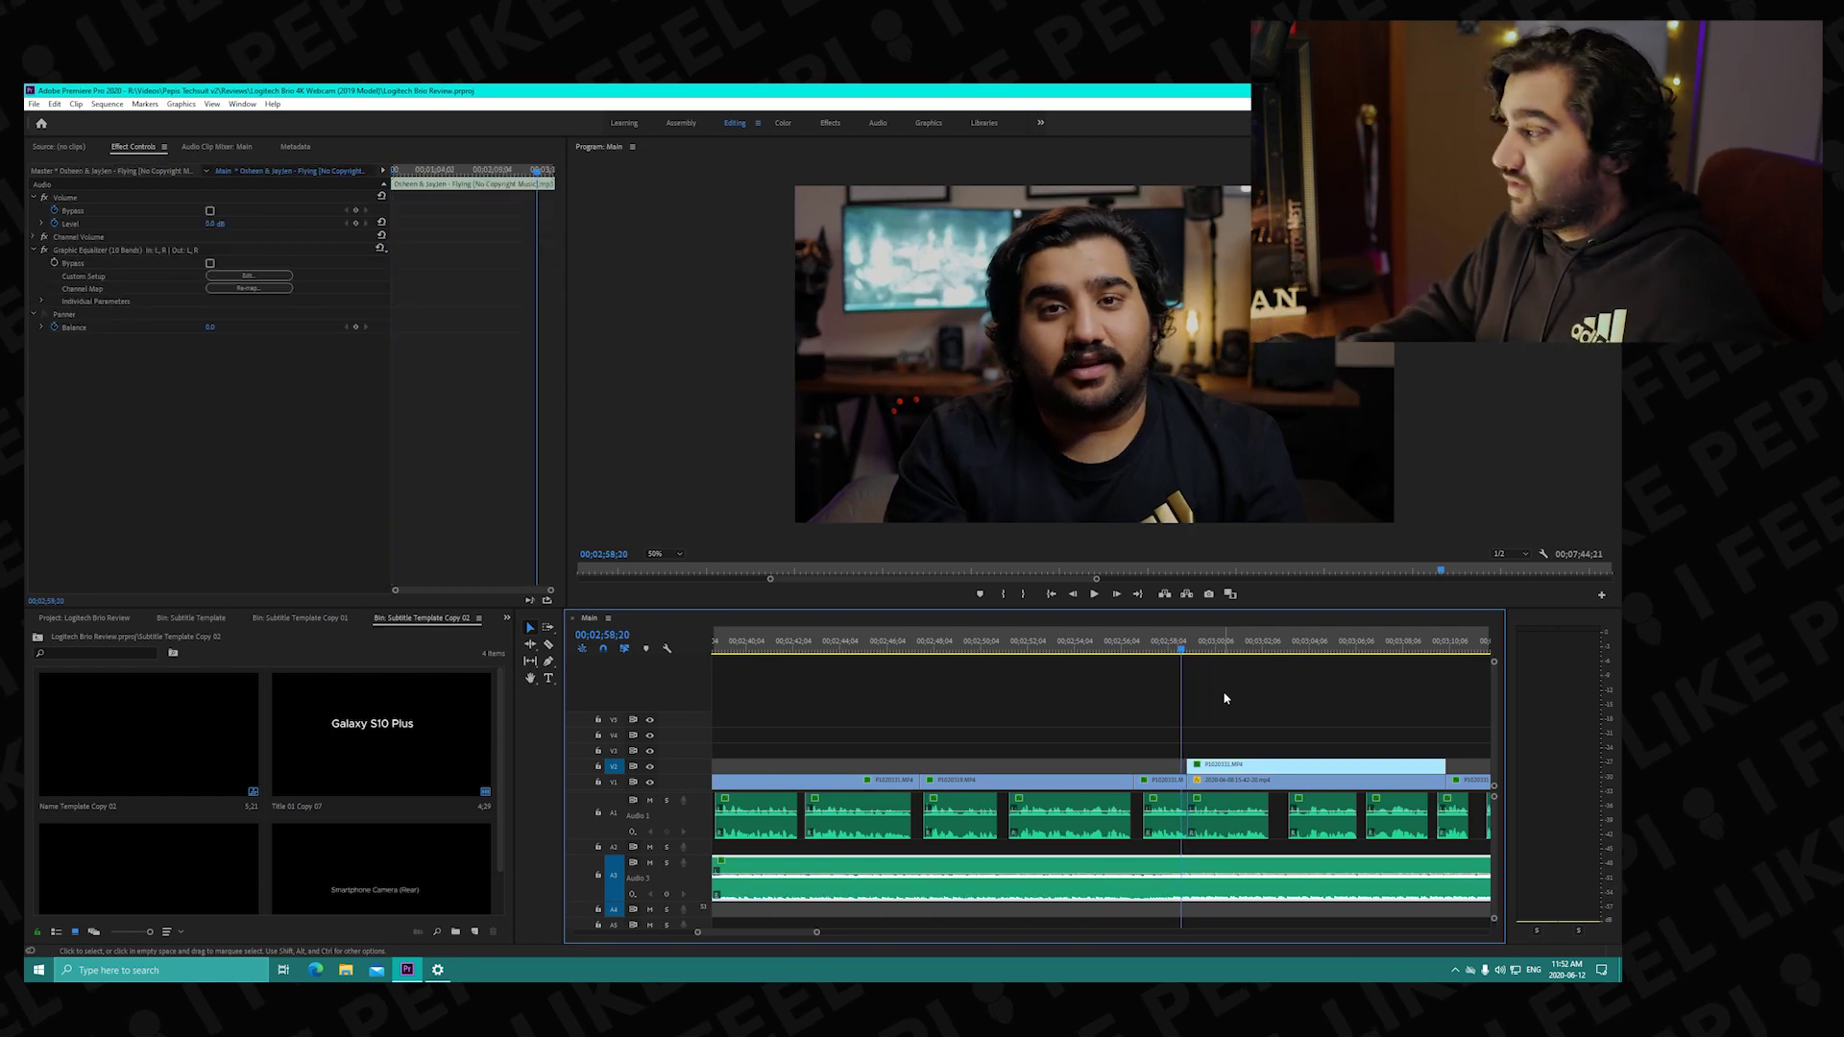
# Step the playhead frame by frame in alternating directions before the topmost clip, ending at 00;02;58;17.
pyautogui.press('Right')
pyautogui.press('Right')
pyautogui.press('Right')
pyautogui.press('Right')
pyautogui.press('Right')
pyautogui.press('Right')
pyautogui.press('Right')
pyautogui.press('Right')
pyautogui.press('Right')
pyautogui.press('Right')
pyautogui.press('Right')
pyautogui.press('Right')
pyautogui.press('Right')
pyautogui.press('Right')
pyautogui.press('Right')
pyautogui.press('Right')
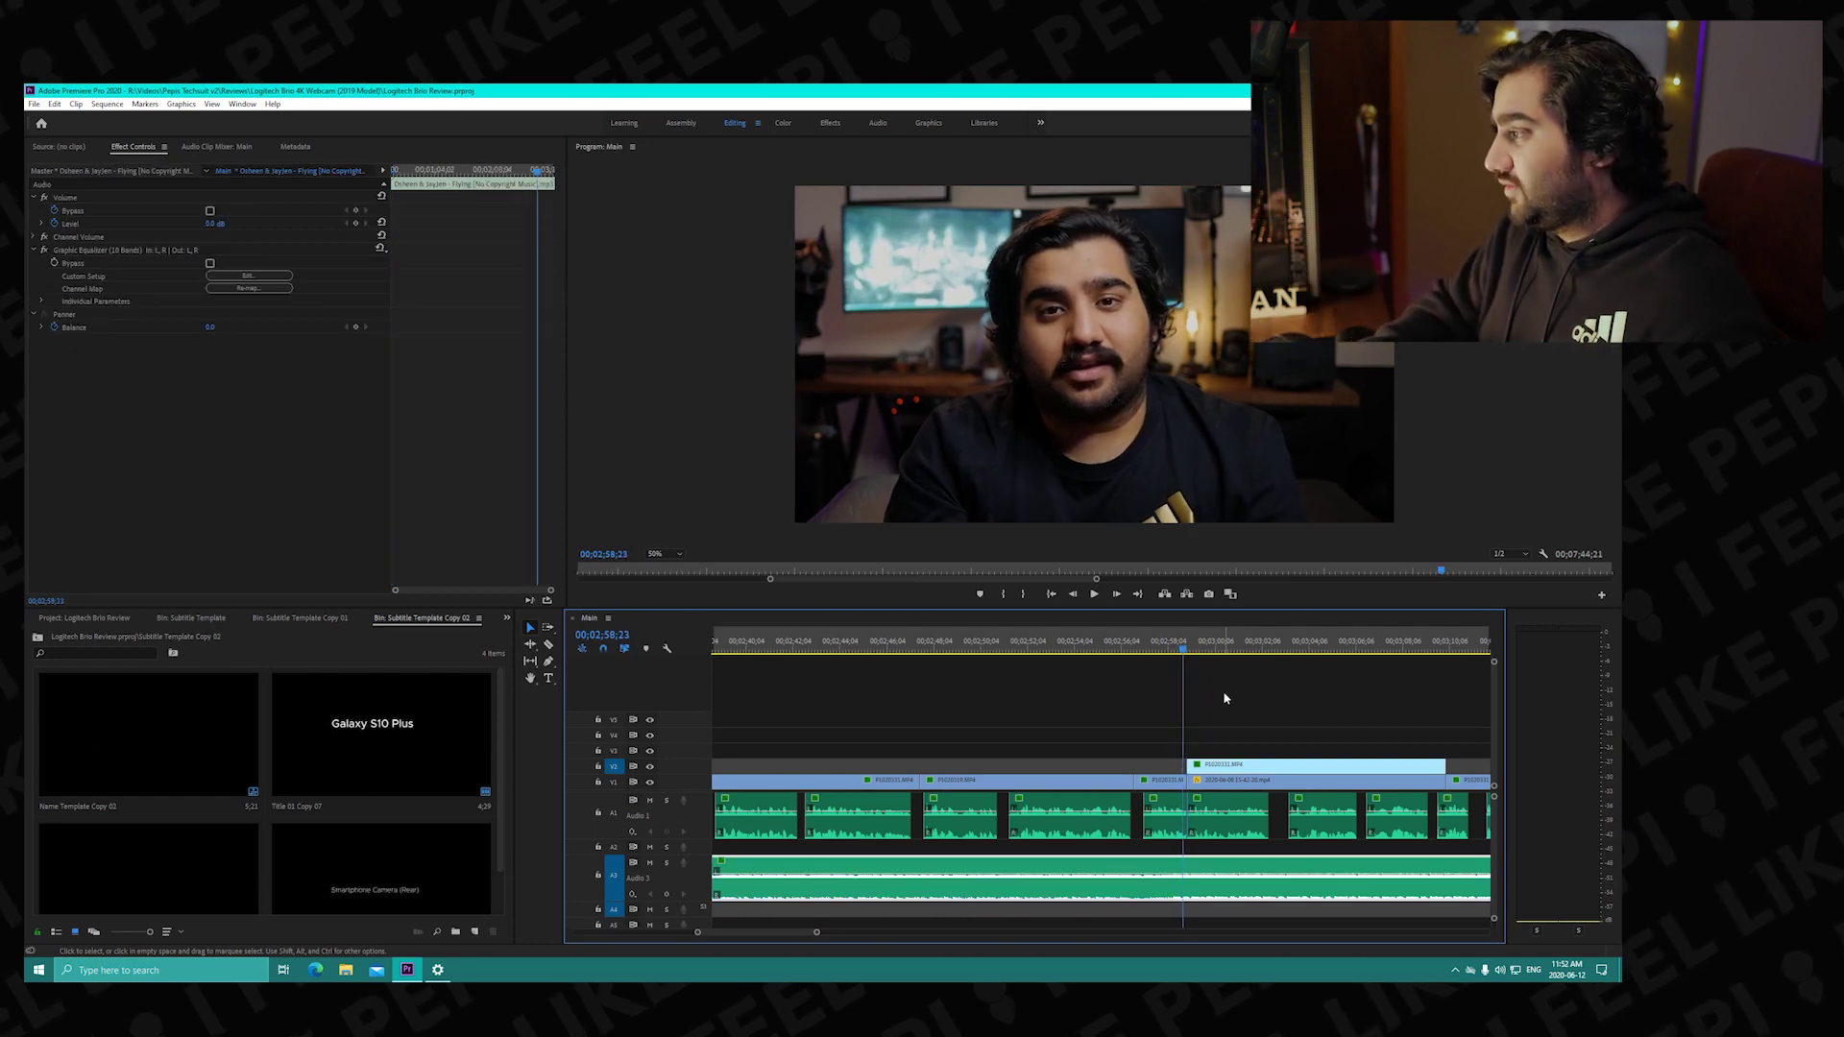
pyautogui.press('Left')
pyautogui.press('Left')
pyautogui.press('Left')
pyautogui.press('Left')
pyautogui.press('Left')
pyautogui.press('Right')
pyautogui.press('Right')
pyautogui.press('Right')
pyautogui.press('Right')
pyautogui.press('Right')
pyautogui.press('Right')
pyautogui.press('Right')
pyautogui.press('Left')
pyautogui.press('Left')
pyautogui.press('Left')
pyautogui.press('Left')
pyautogui.press('Left')
pyautogui.press('Left')
pyautogui.press('Left')
pyautogui.press('Left')
pyautogui.press('Left')
pyautogui.press('Left')
pyautogui.press('Left')
pyautogui.press('Left')
pyautogui.press('Left')
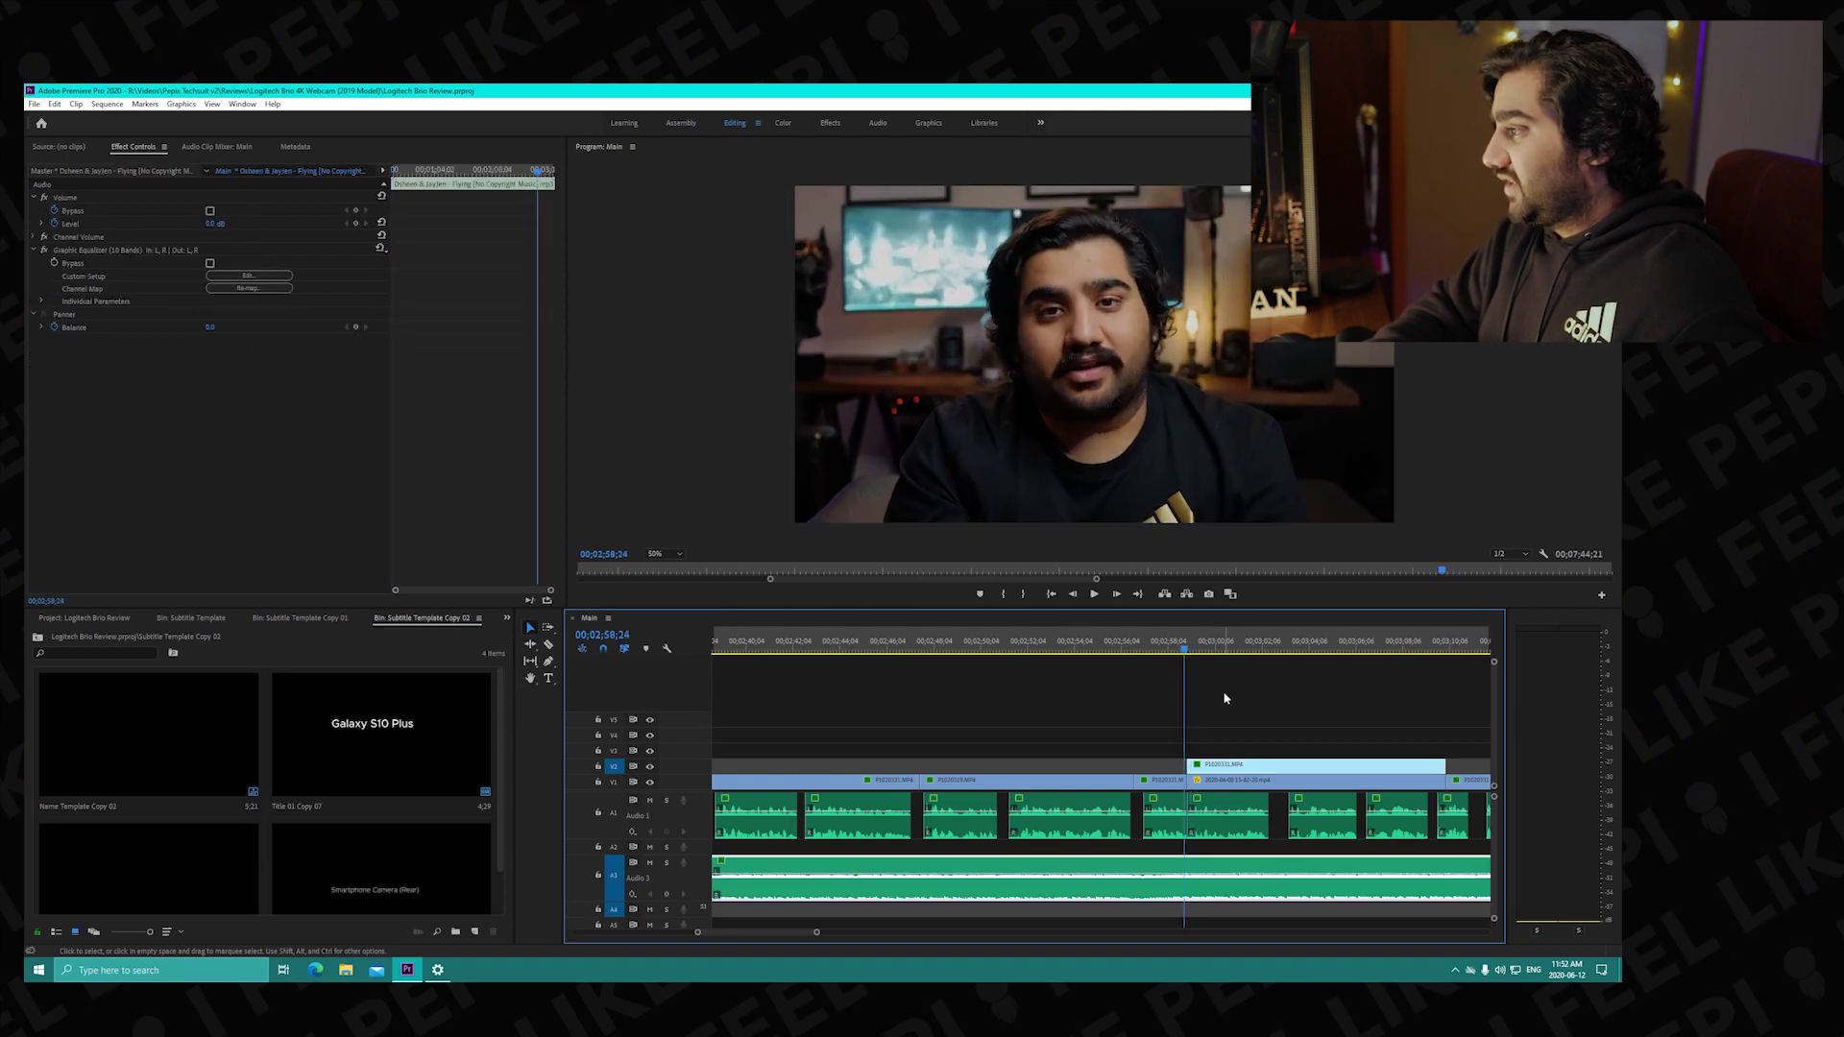
pyautogui.press('Right')
pyautogui.press('Right')
pyautogui.press('Right')
pyautogui.press('Right')
pyautogui.press('Right')
pyautogui.press('Right')
pyautogui.press('Right')
pyautogui.press('Right')
pyautogui.press('Right')
pyautogui.press('Right')
pyautogui.press('Right')
pyautogui.press('Left')
pyautogui.press('Left')
pyautogui.press('Left')
pyautogui.press('Left')
pyautogui.press('Left')
pyautogui.press('Left')
pyautogui.press('Left')
pyautogui.press('Left')
pyautogui.press('Left')
pyautogui.press('Left')
pyautogui.press('Left')
pyautogui.press('Left')
pyautogui.press('Left')
pyautogui.press('Left')
pyautogui.press('Left')
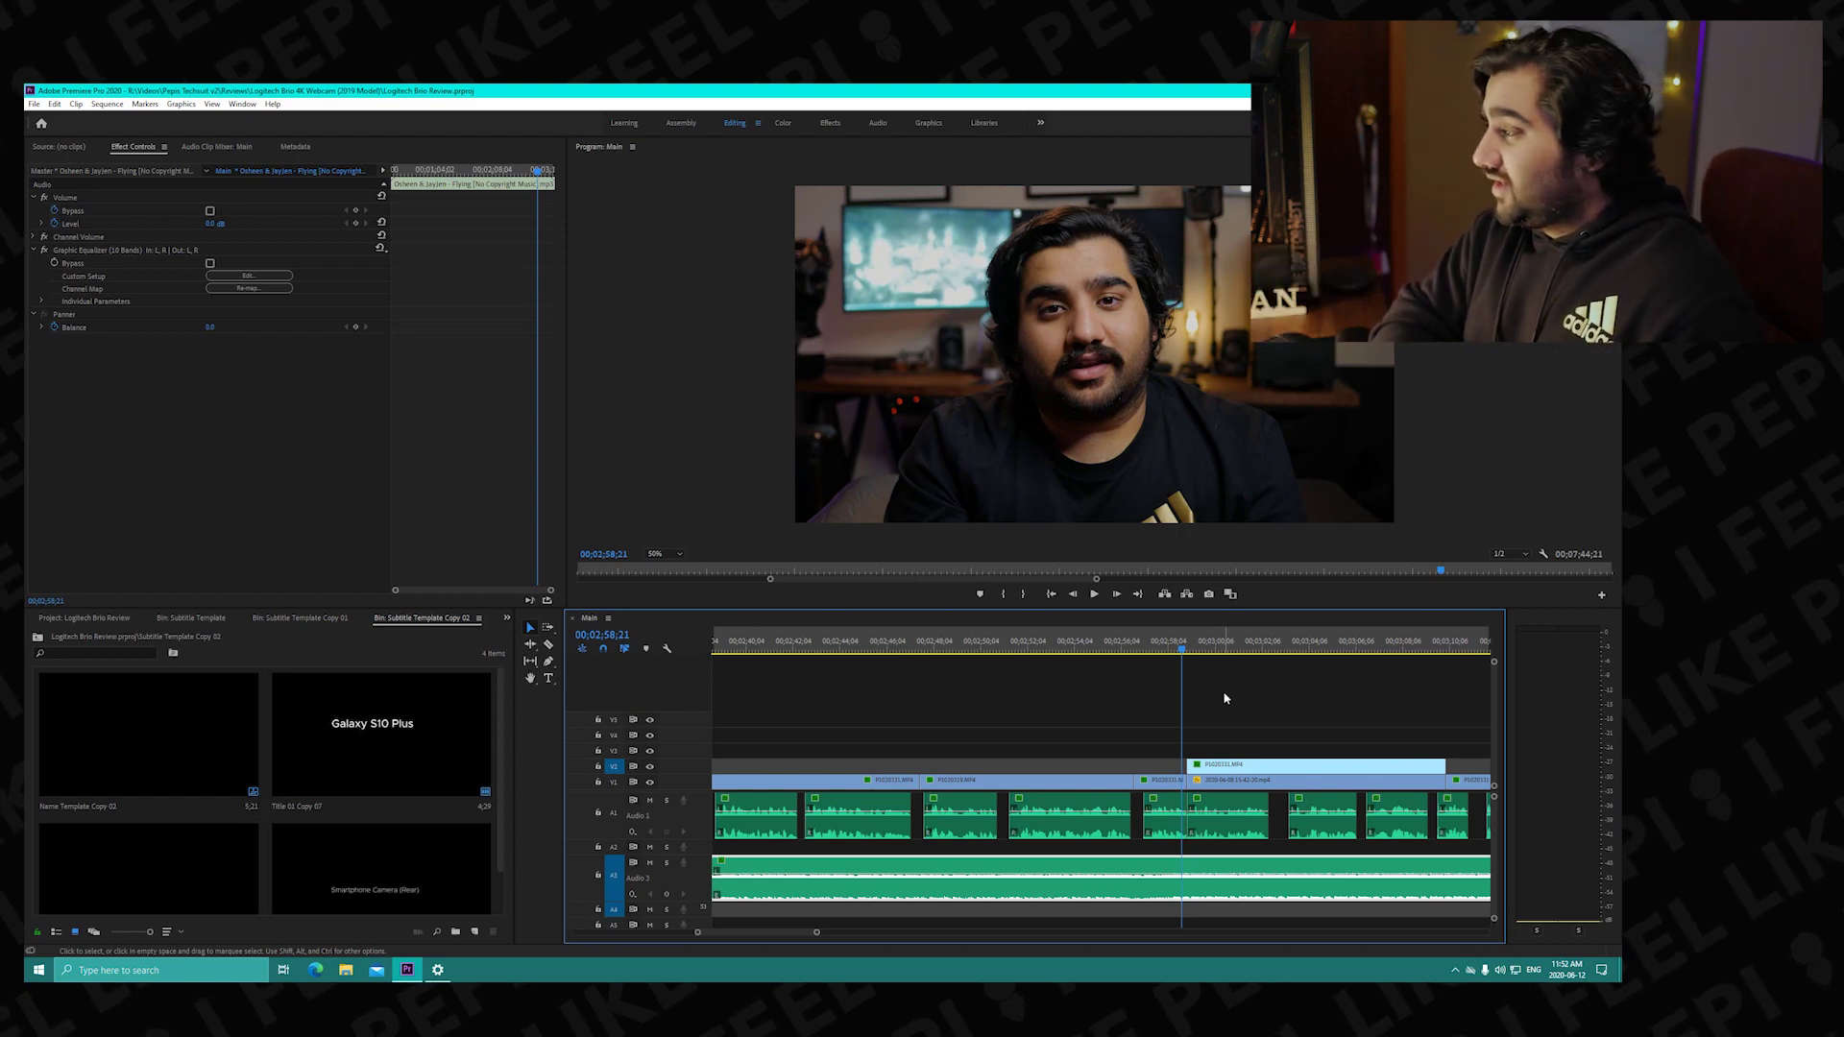
pyautogui.press('Left')
pyautogui.press('Left')
pyautogui.press('Left')
pyautogui.press('Left')
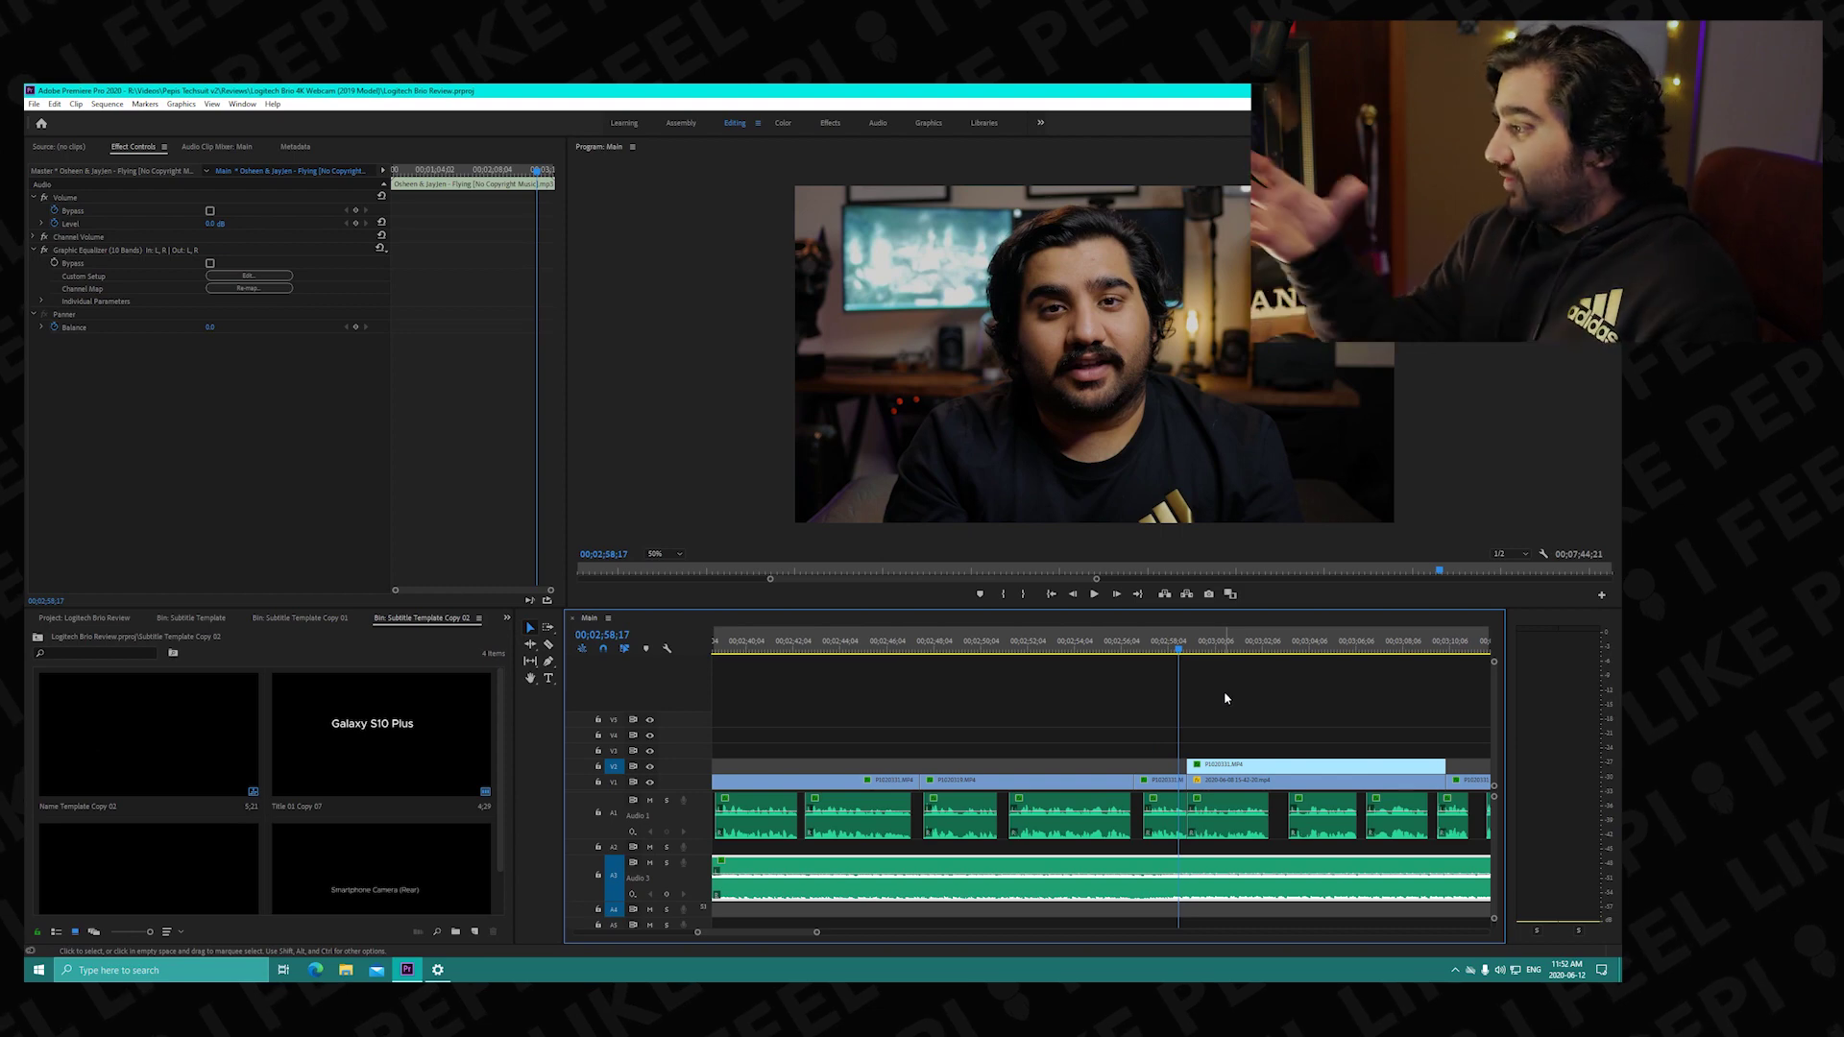
# Test the play toggle and scrub the playhead across the topmost clip's start, ending at 00;02;58;18.
pyautogui.press('space')
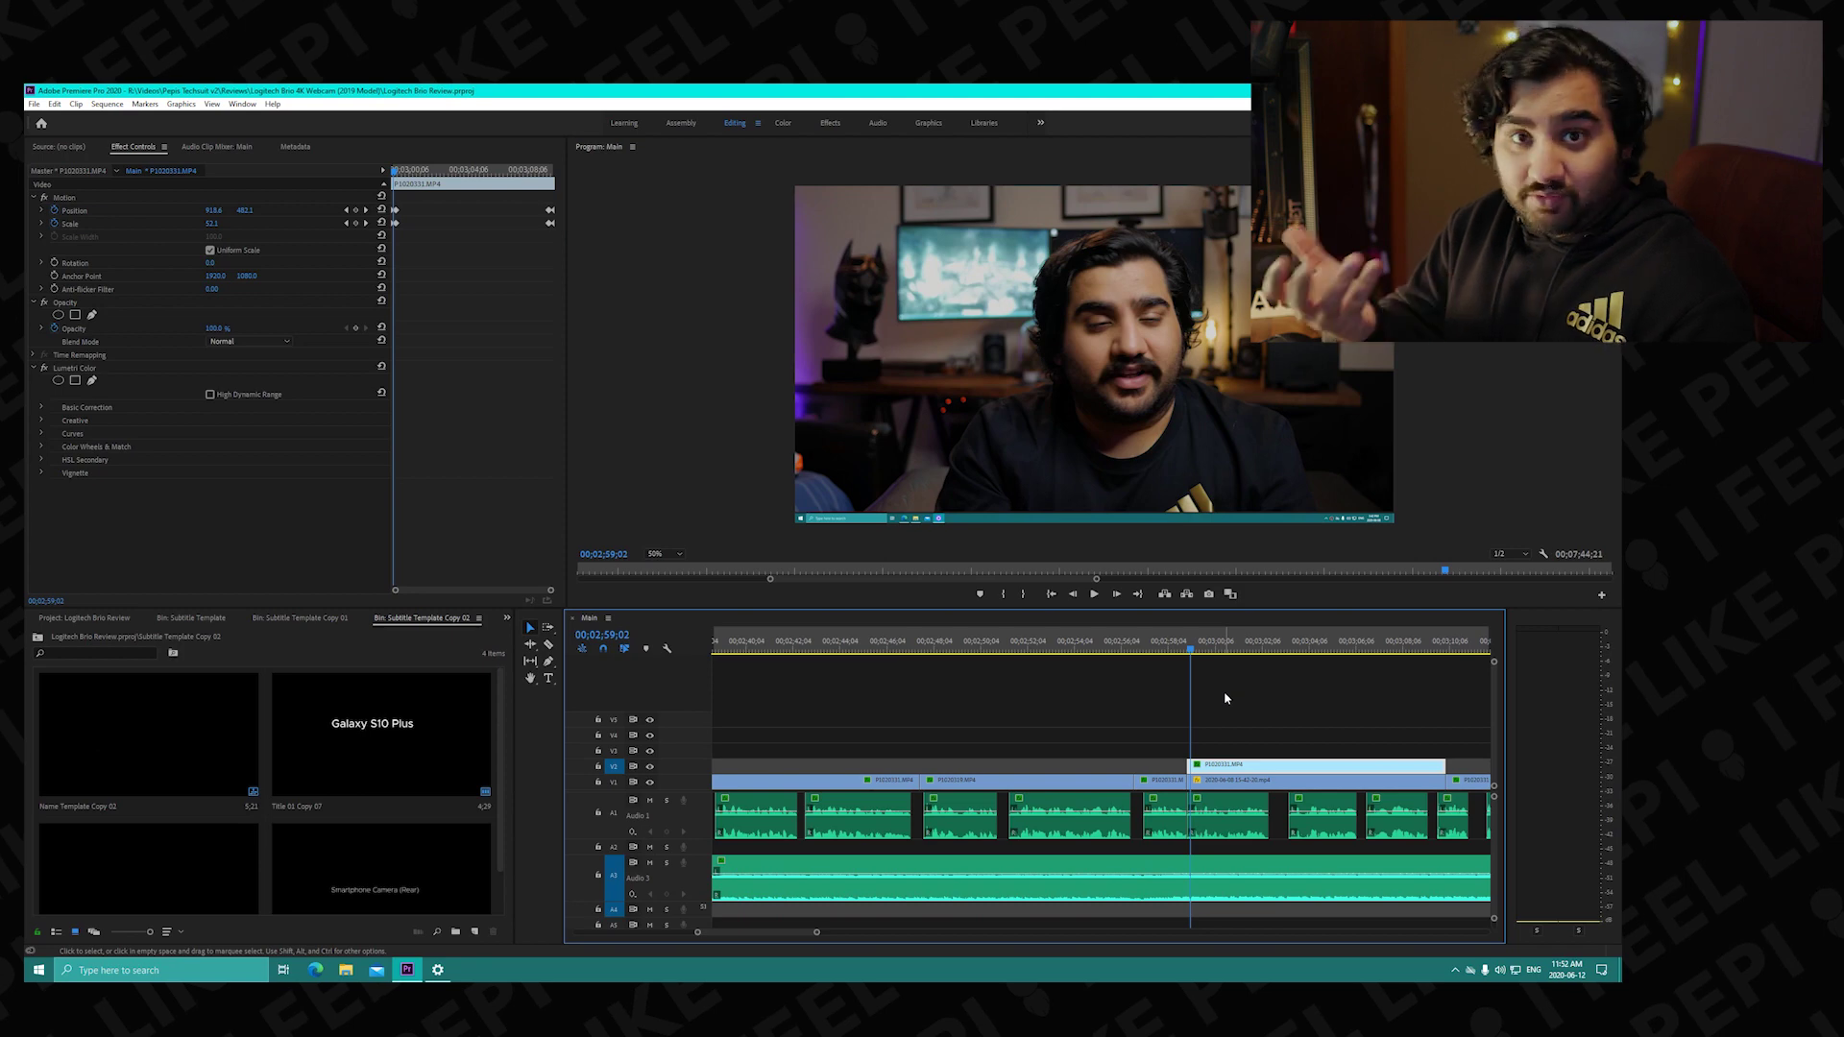
pyautogui.press('Right')
pyautogui.press('Right')
pyautogui.press('Right')
pyautogui.press('Right')
pyautogui.press('Right')
pyautogui.press('Right')
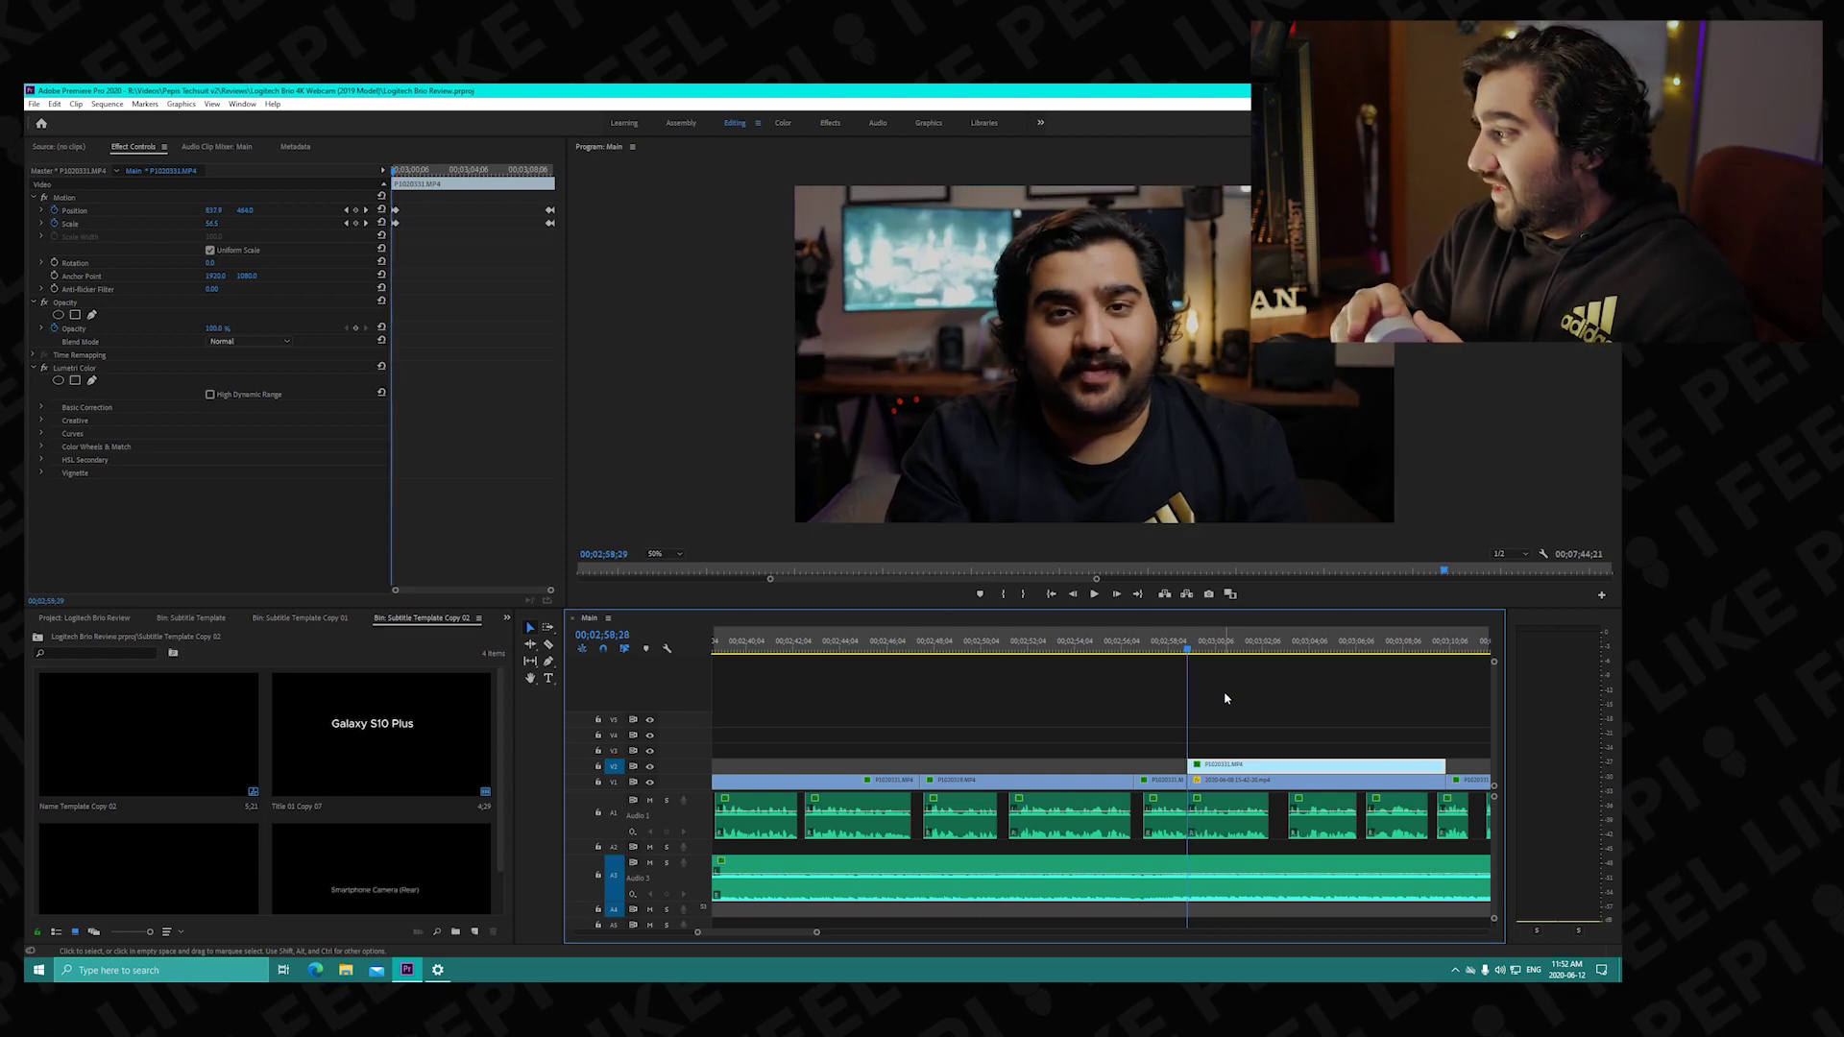
pyautogui.press('Right')
pyautogui.press('Right')
pyautogui.press('Right')
pyautogui.press('Right')
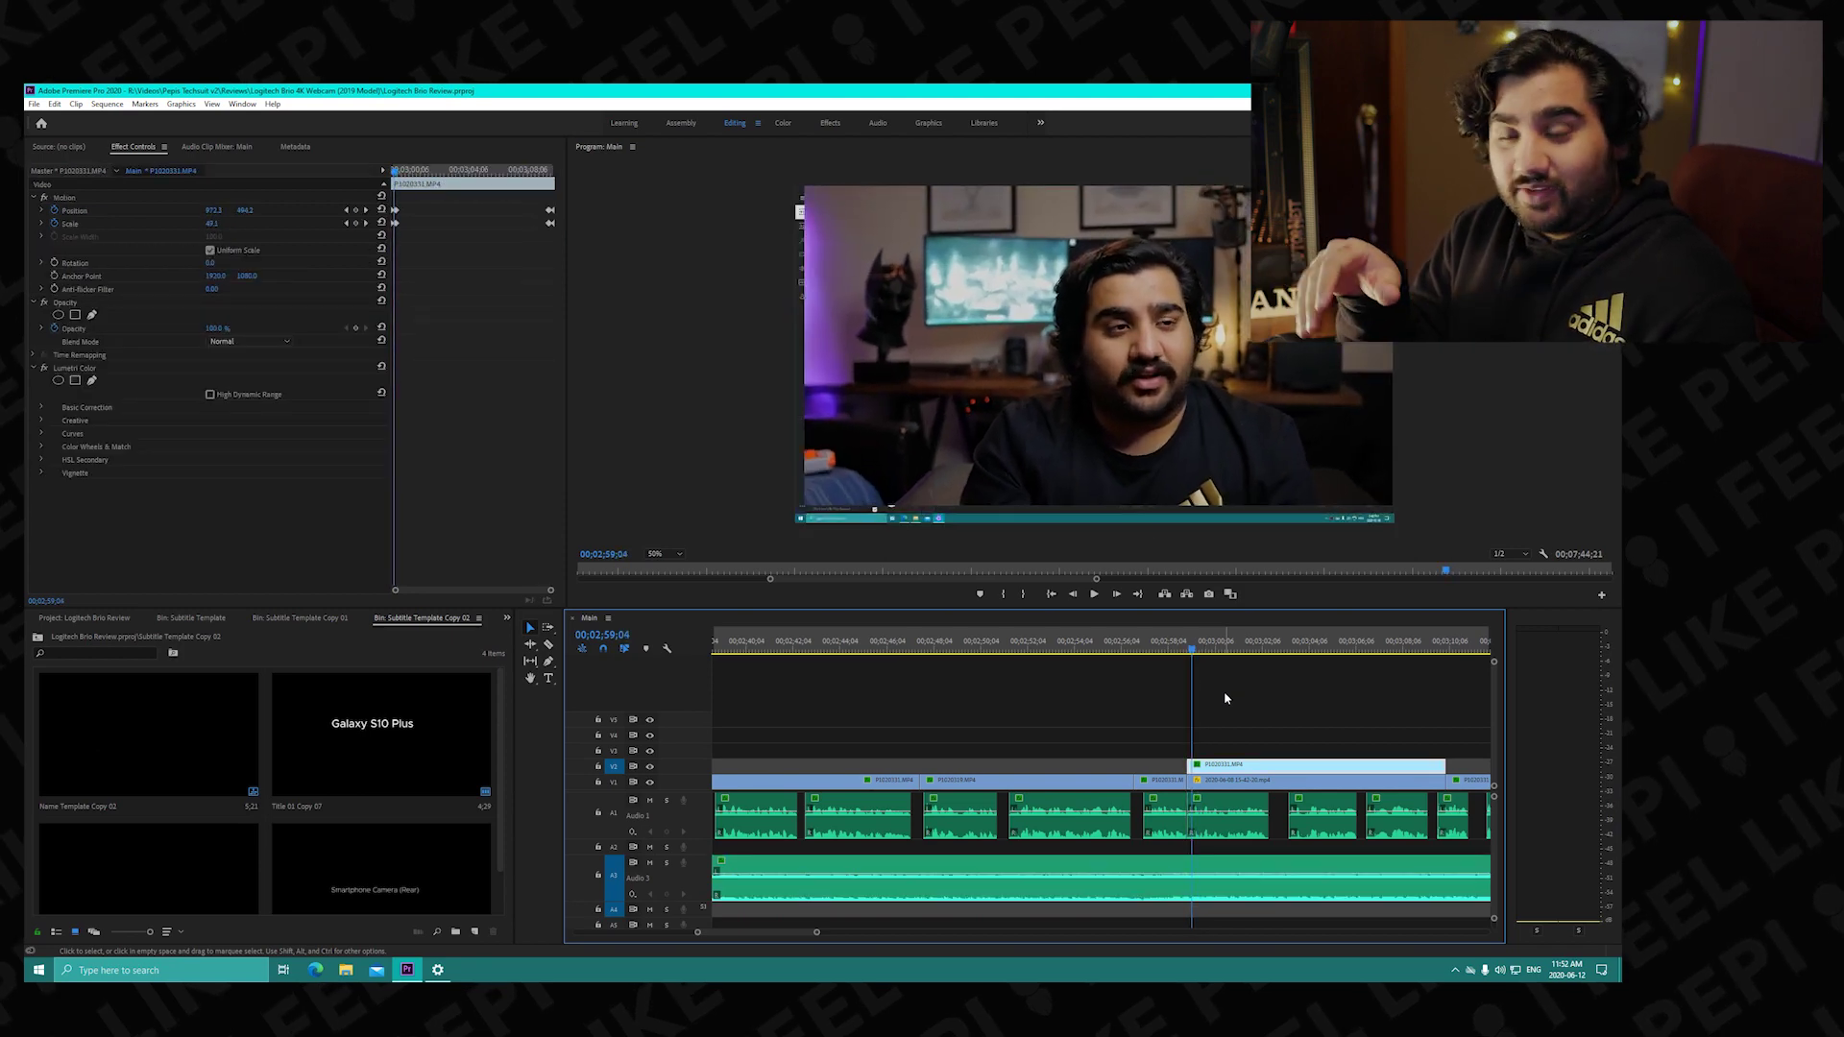
pyautogui.press('Left')
pyautogui.press('Left')
pyautogui.press('Left')
pyautogui.press('Left')
pyautogui.press('Left')
pyautogui.press('Left')
pyautogui.press('Left')
pyautogui.press('Left')
pyautogui.press('Left')
pyautogui.press('Left')
pyautogui.press('Left')
pyautogui.press('Left')
pyautogui.press('Left')
pyautogui.press('Left')
pyautogui.press('Left')
pyautogui.press('Left')
pyautogui.press('Left')
pyautogui.press('Left')
pyautogui.press('Left')
pyautogui.press('Left')
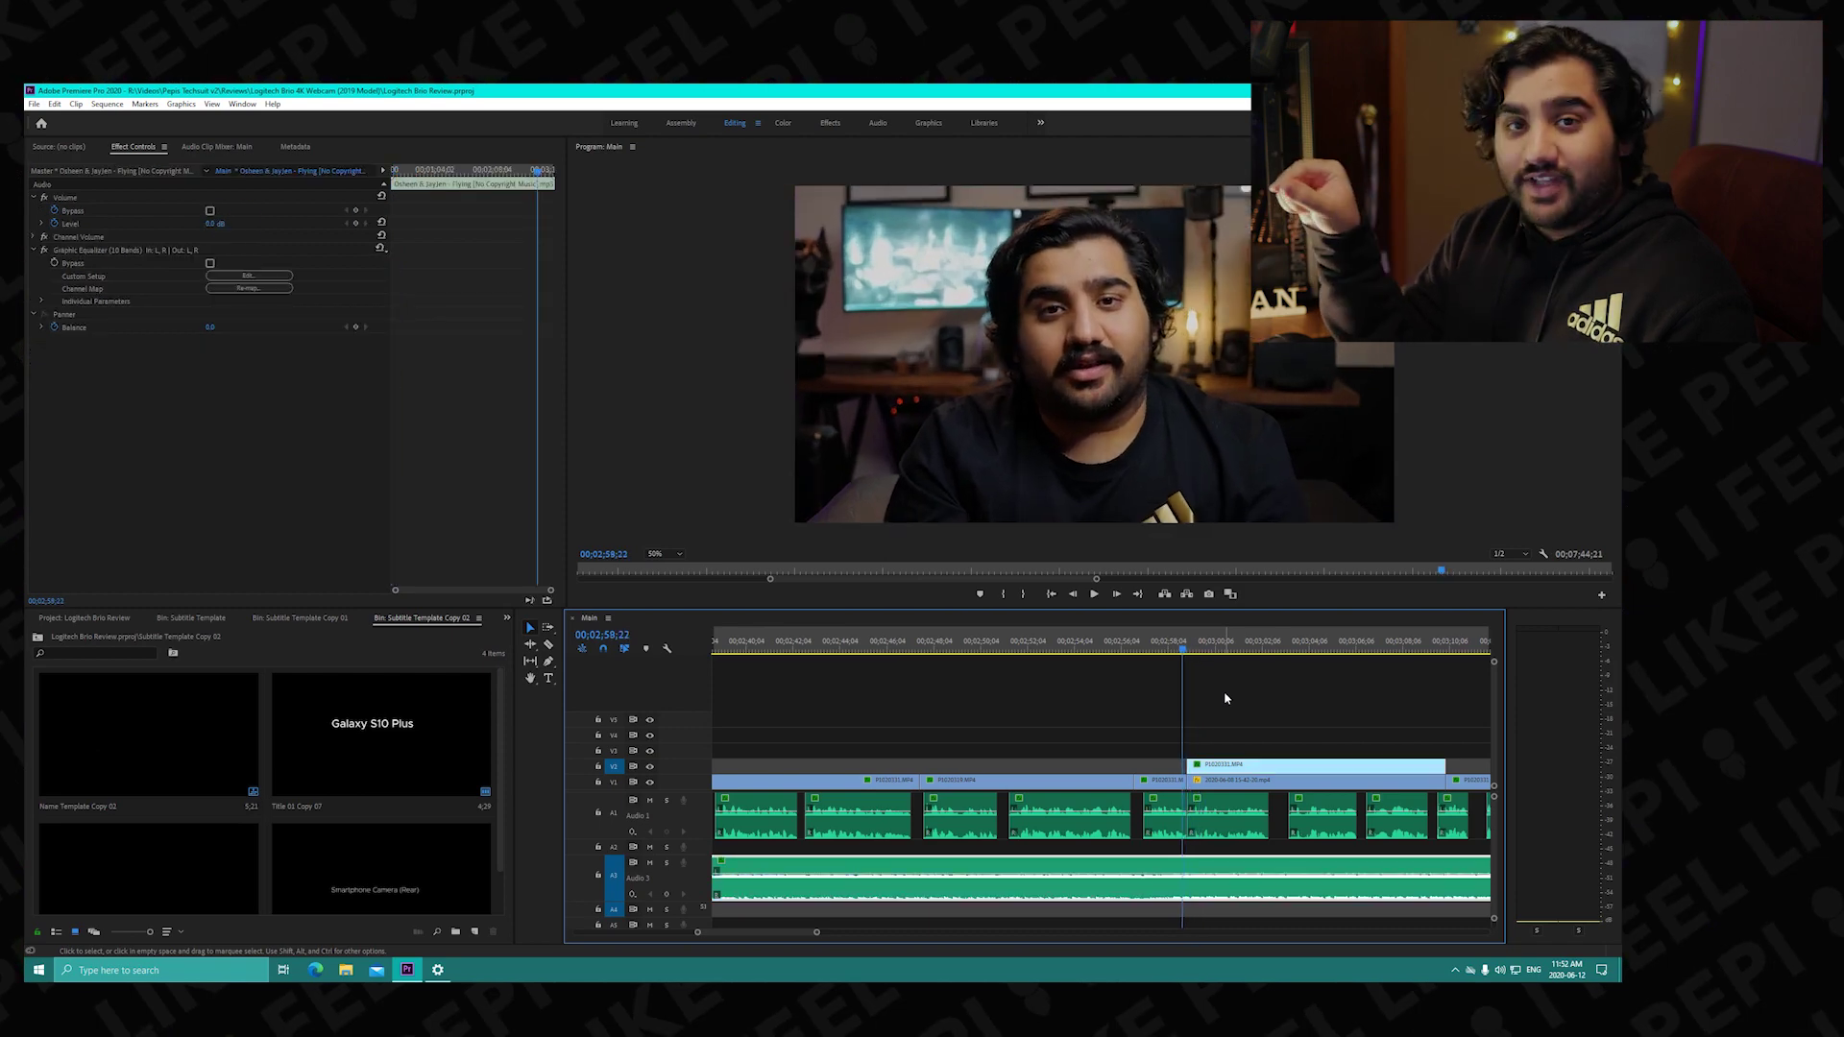
pyautogui.press('Right')
pyautogui.press('Right')
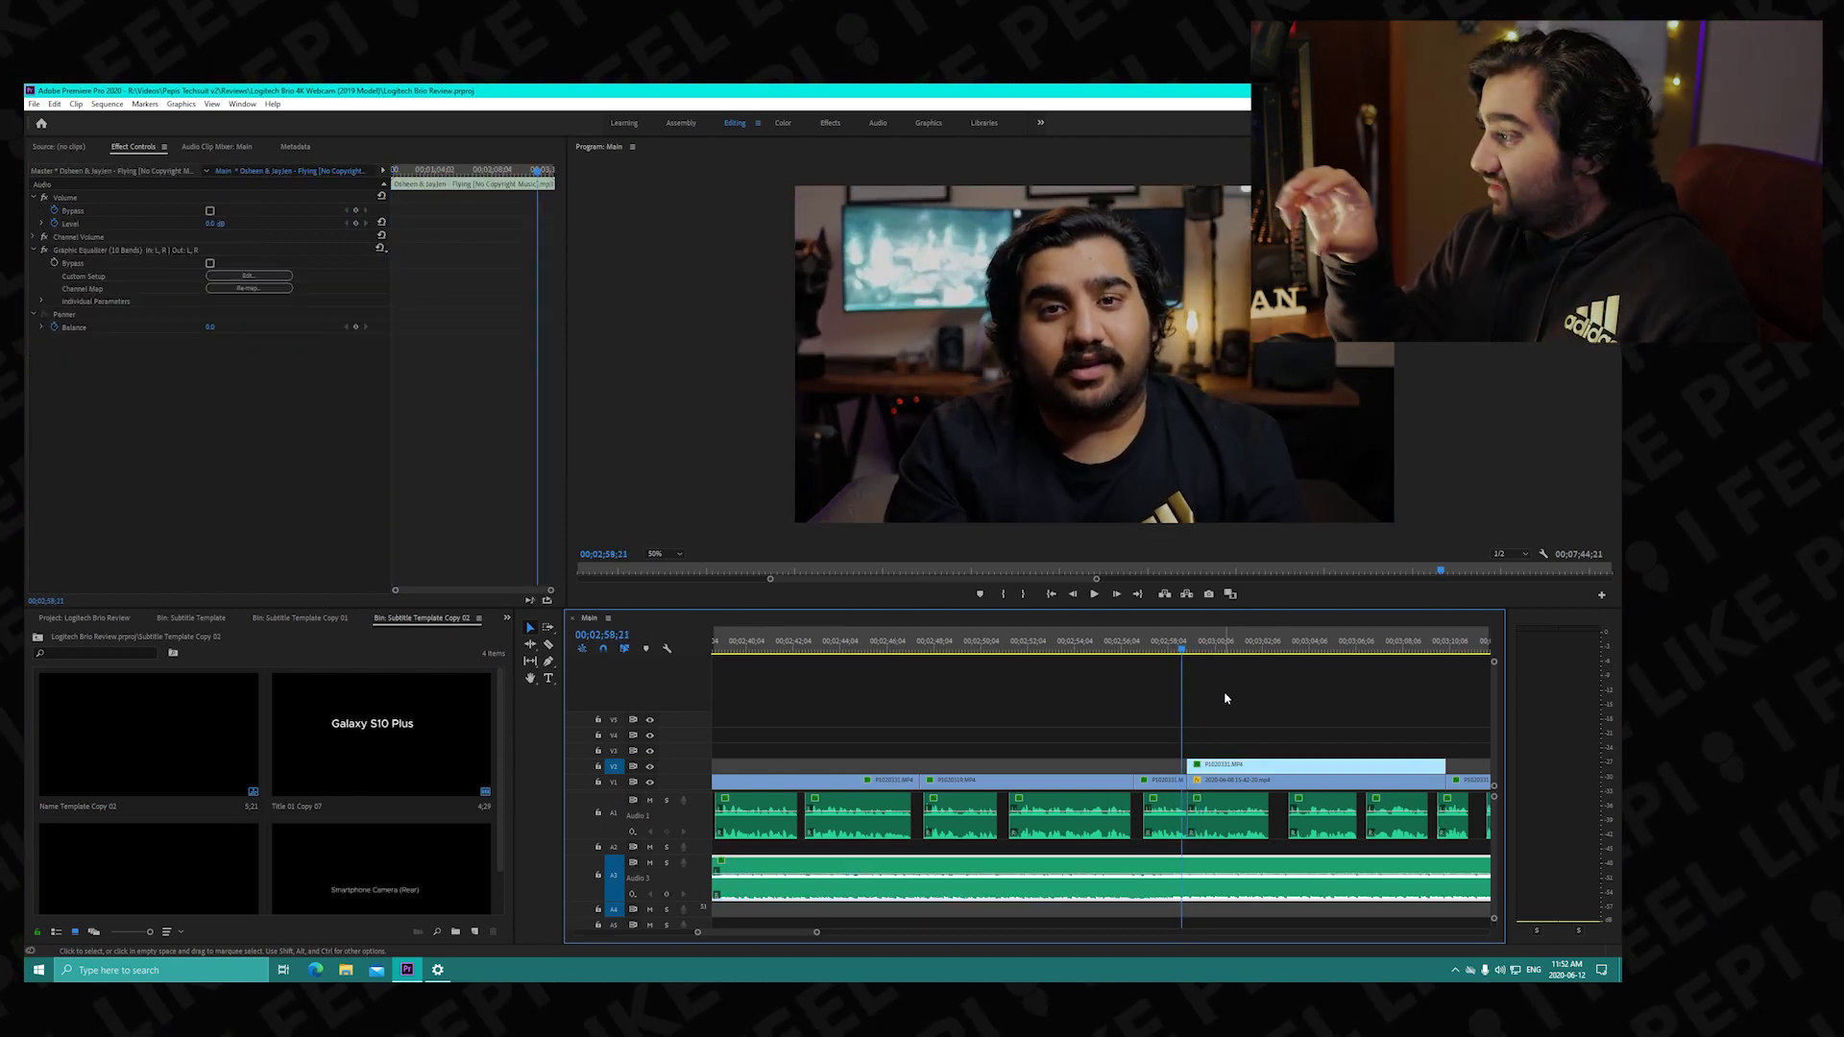
pyautogui.press('Right')
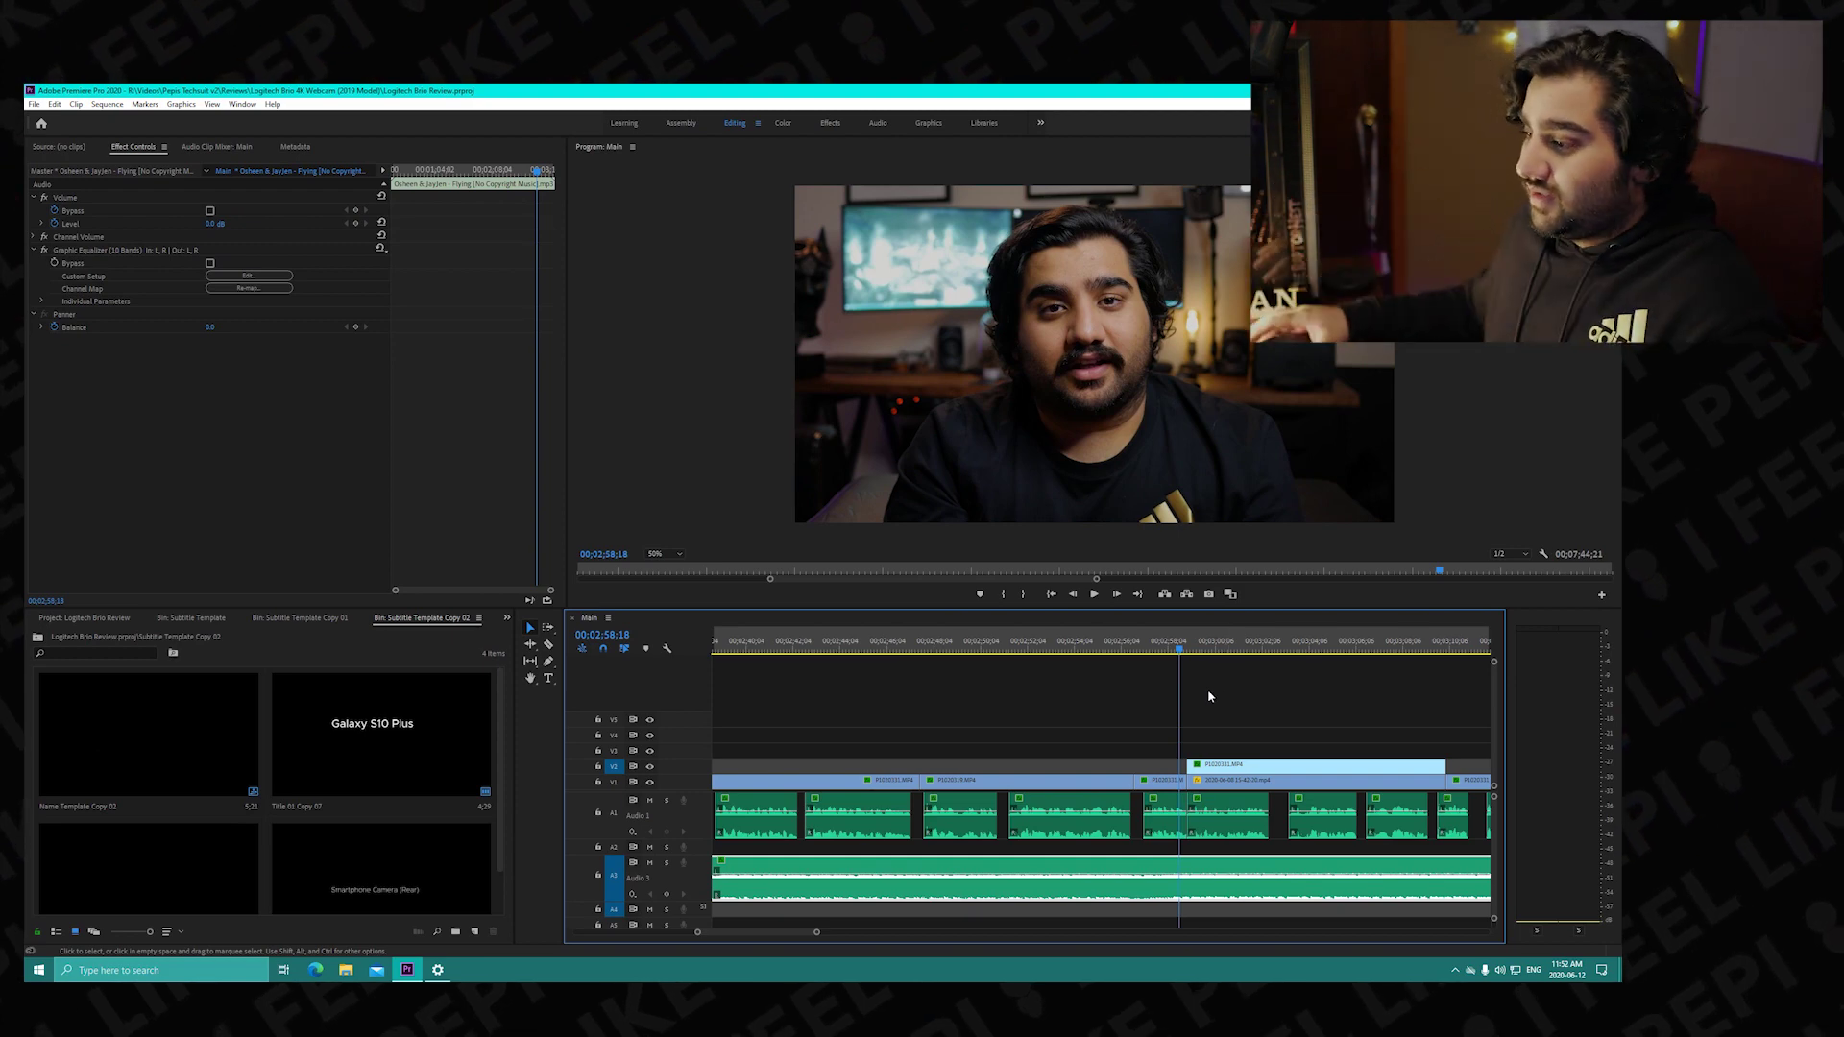
# Switch to Windows Settings to check the wheel tools listed for Adobe Premiere Pro 2020, and return to Premiere Pro.
pyautogui.click(437, 968)
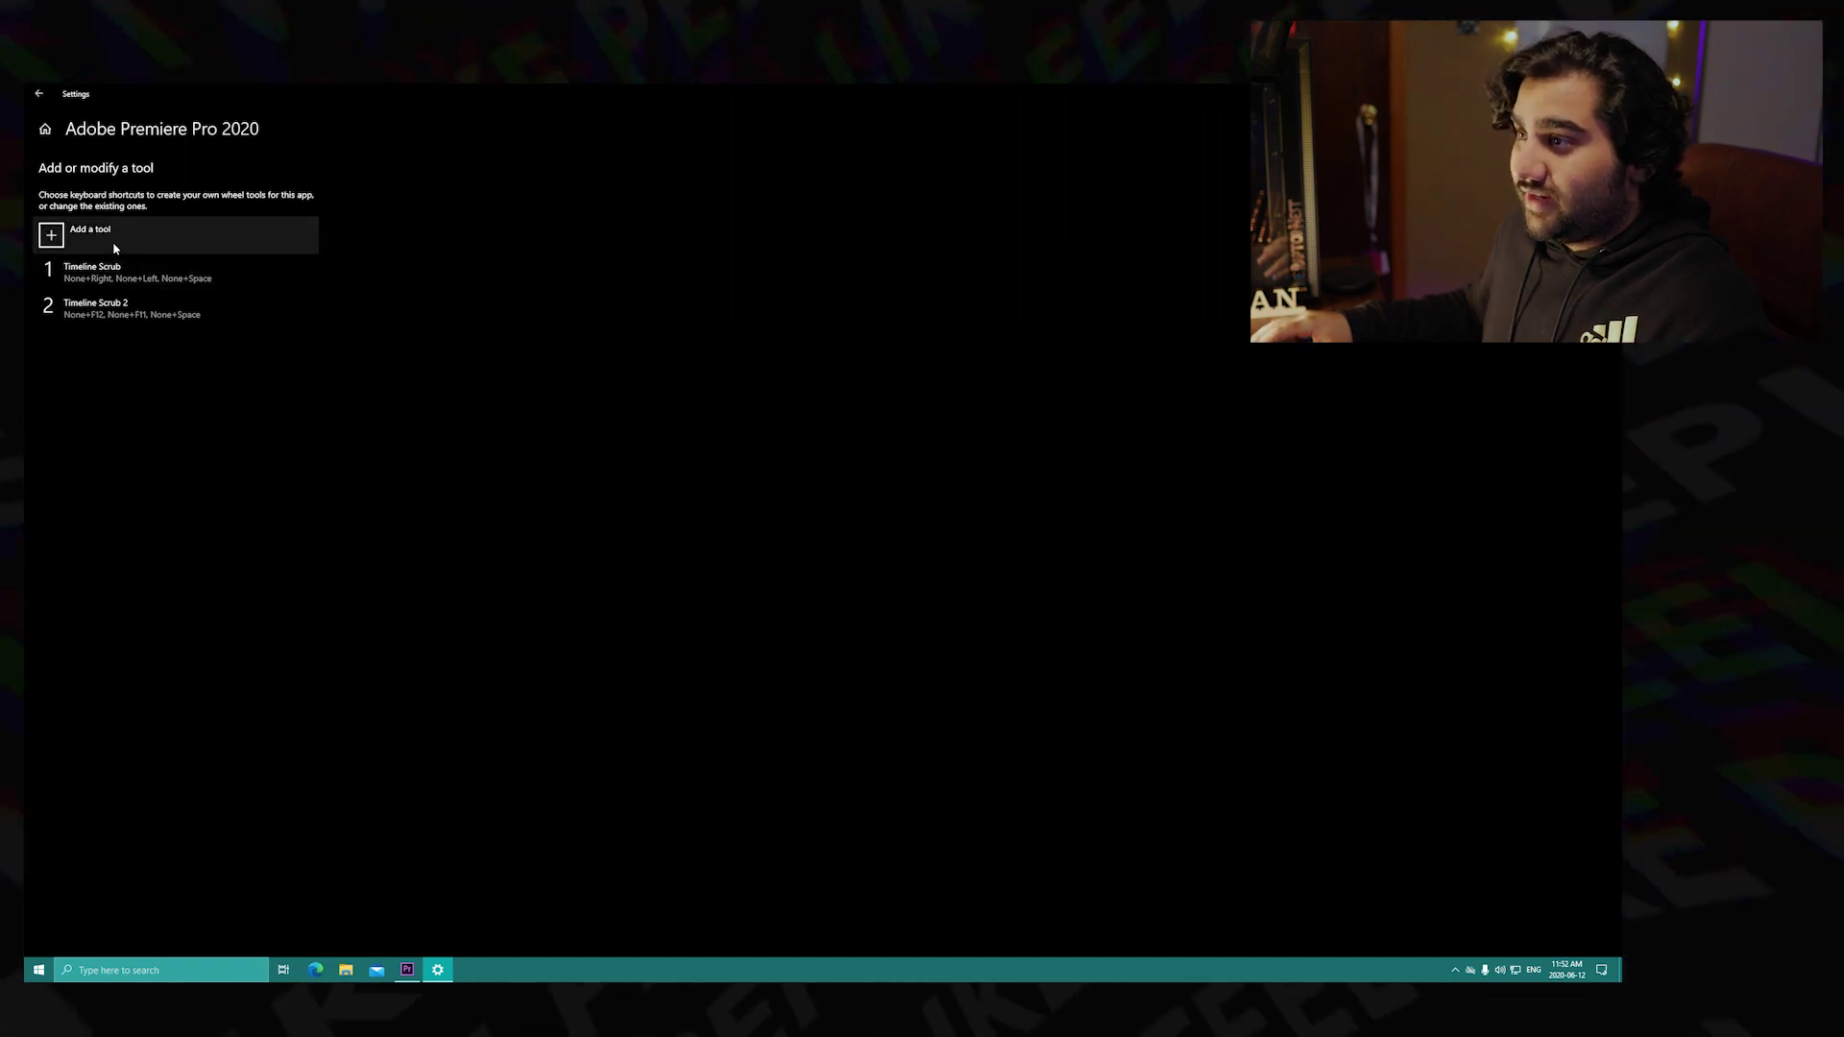
pyautogui.click(1550, 93)
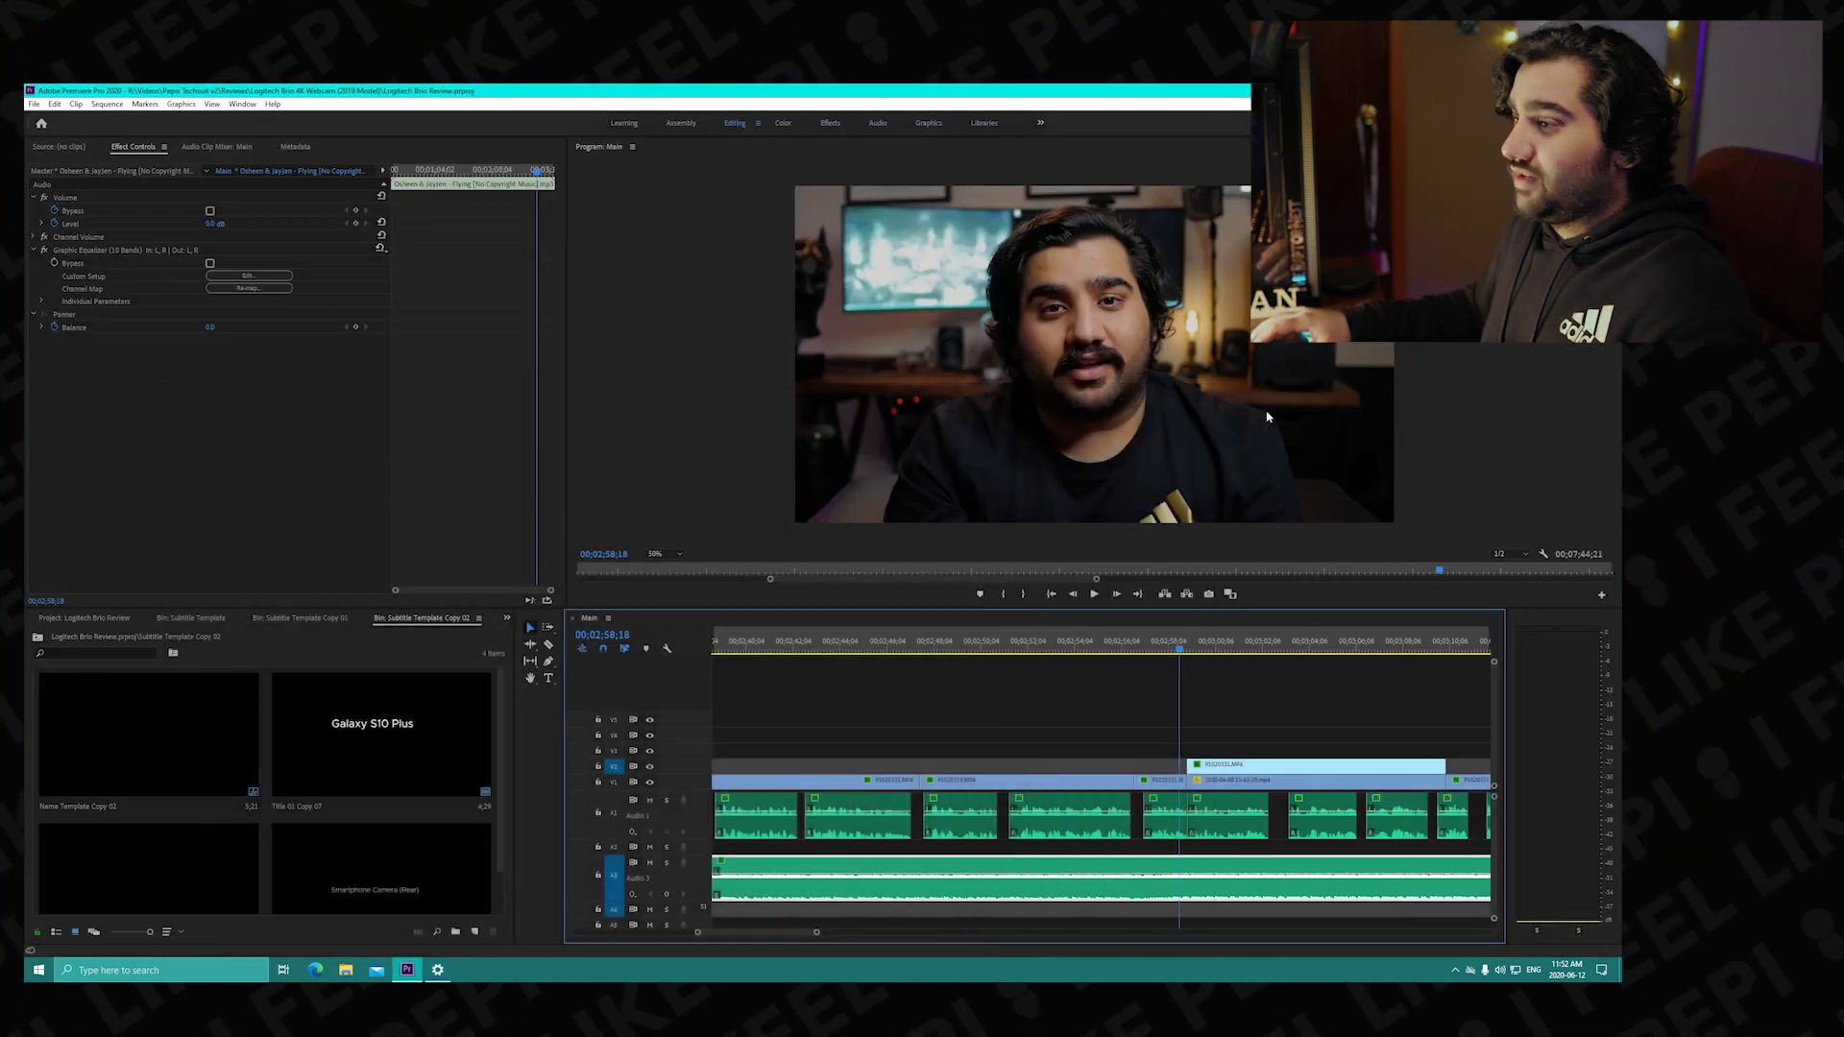